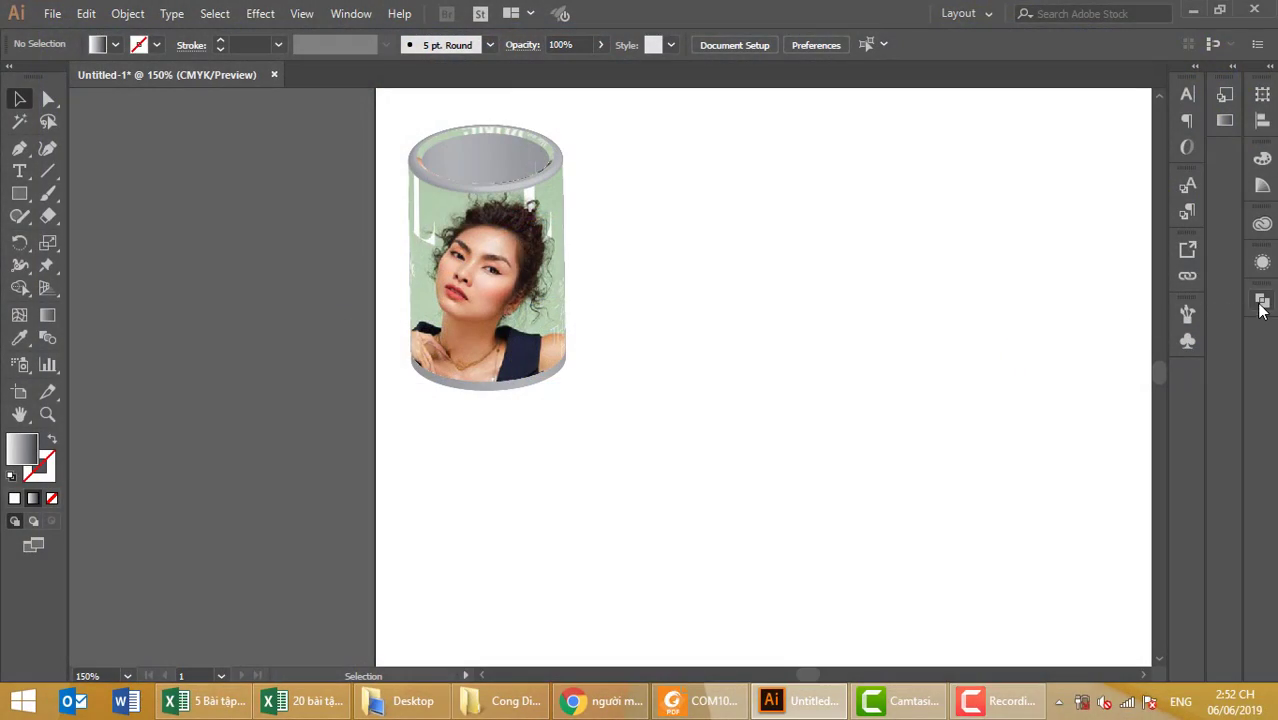
- Show the Brushes and Appearance panels and select the photo cylinder to reveal its 3D Revolve (Mapped) effect
click(1187, 313)
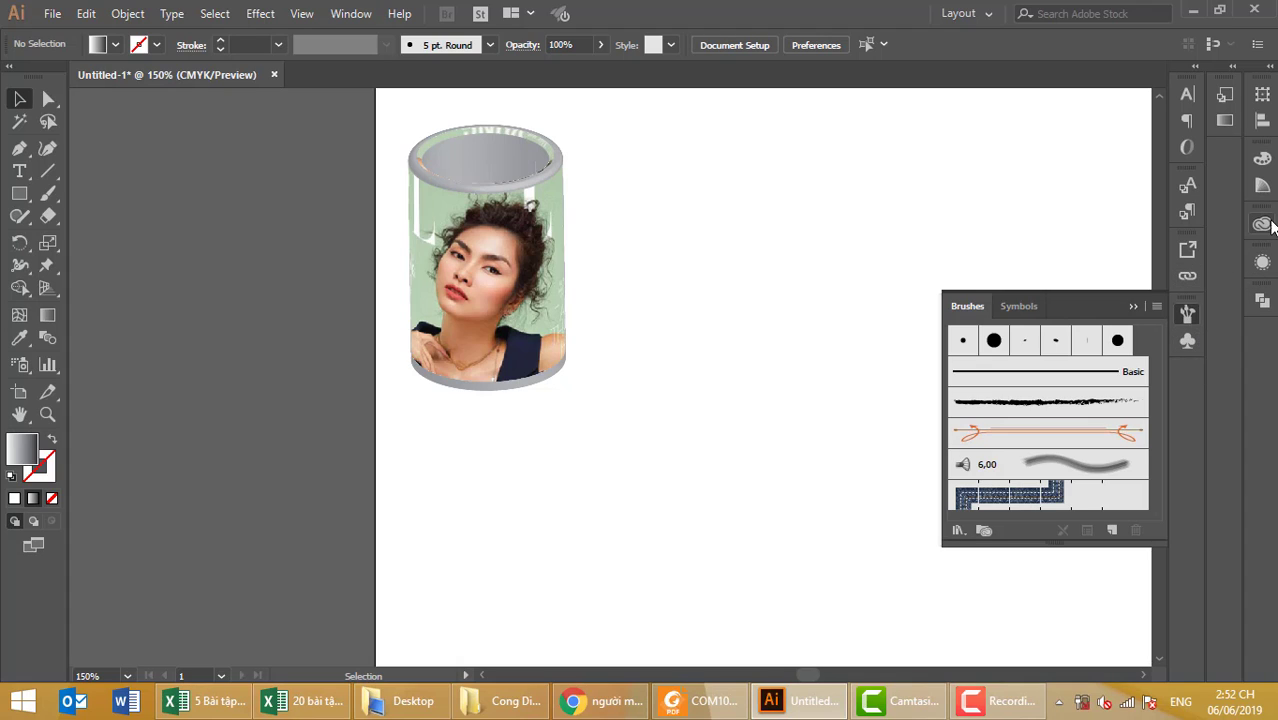
click(1262, 261)
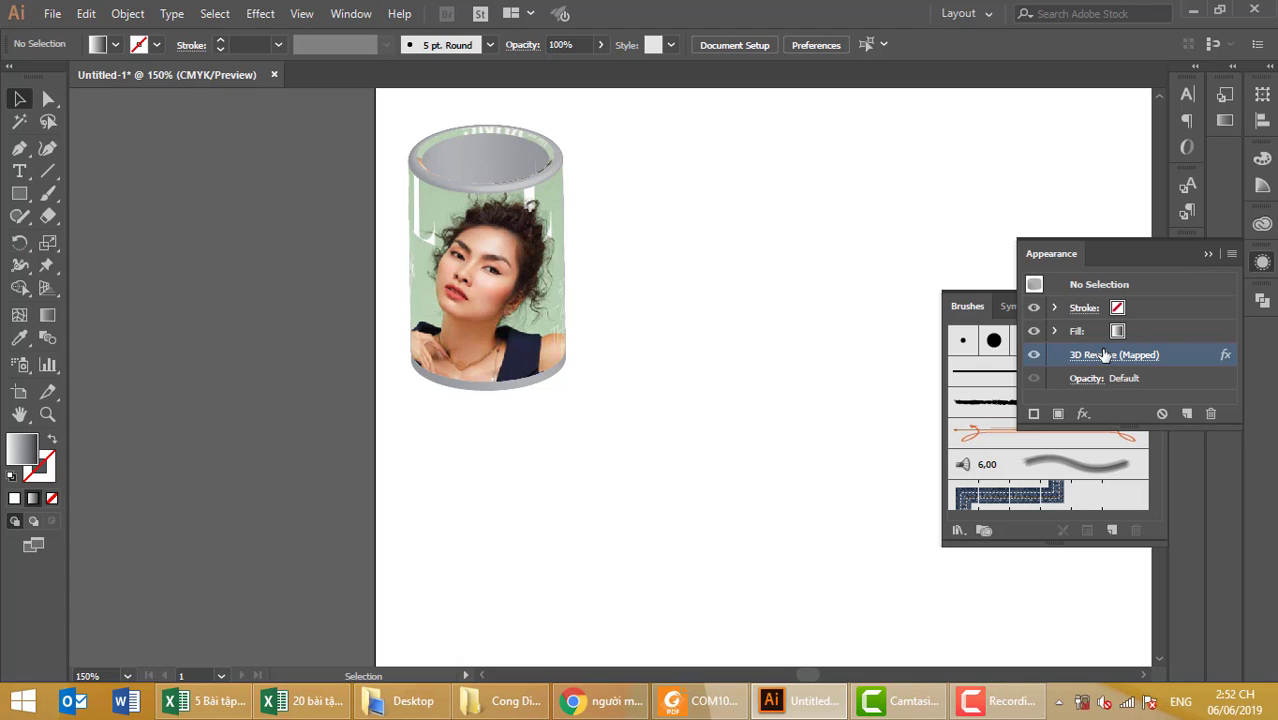
click(500, 262)
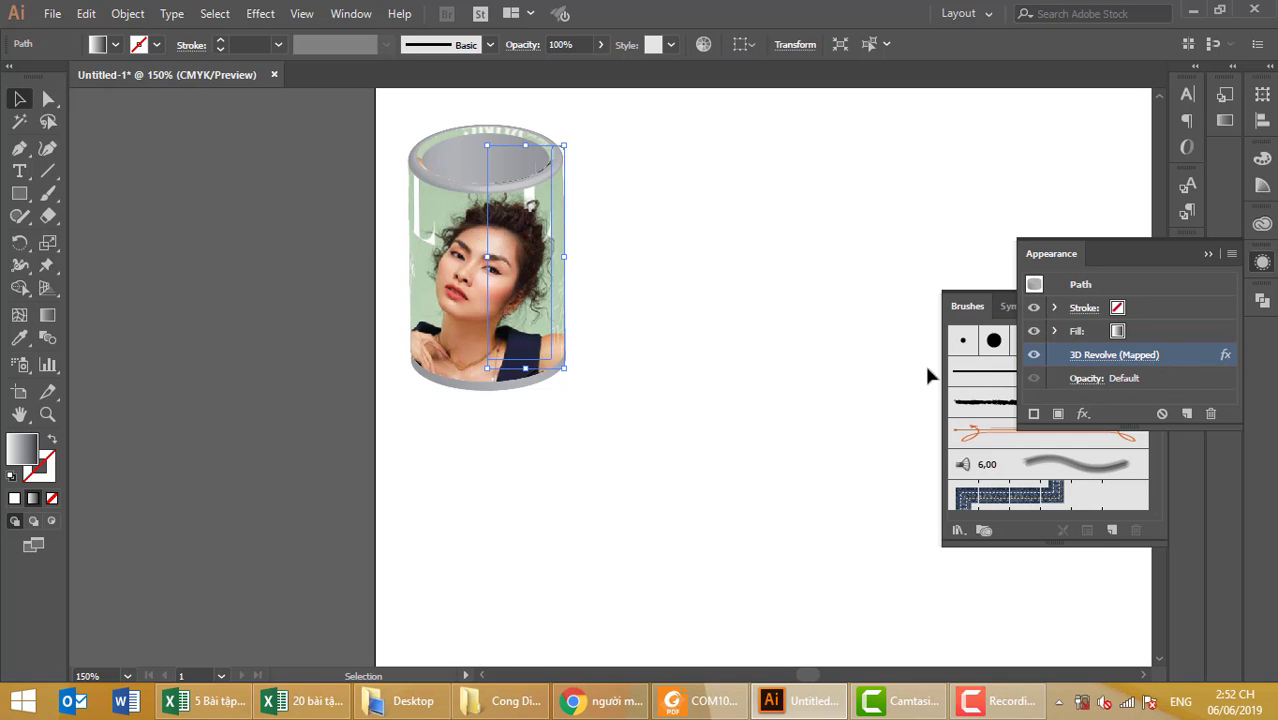
click(1093, 356)
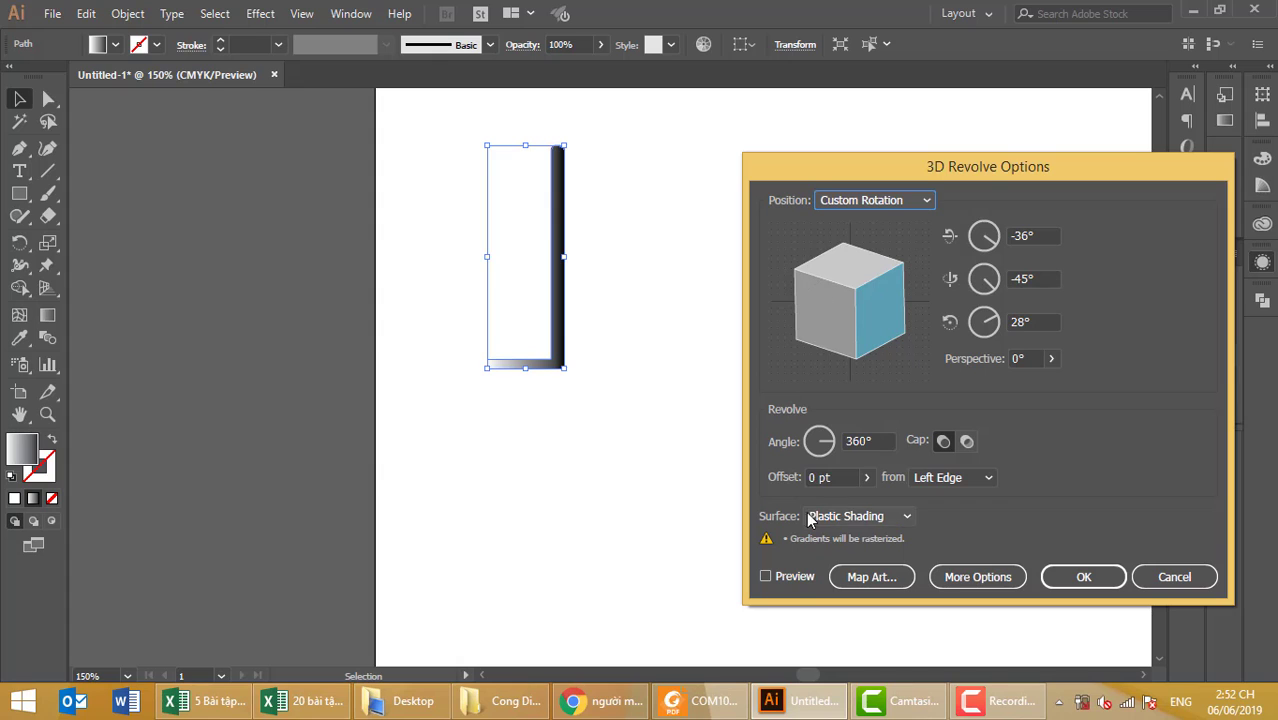
click(789, 577)
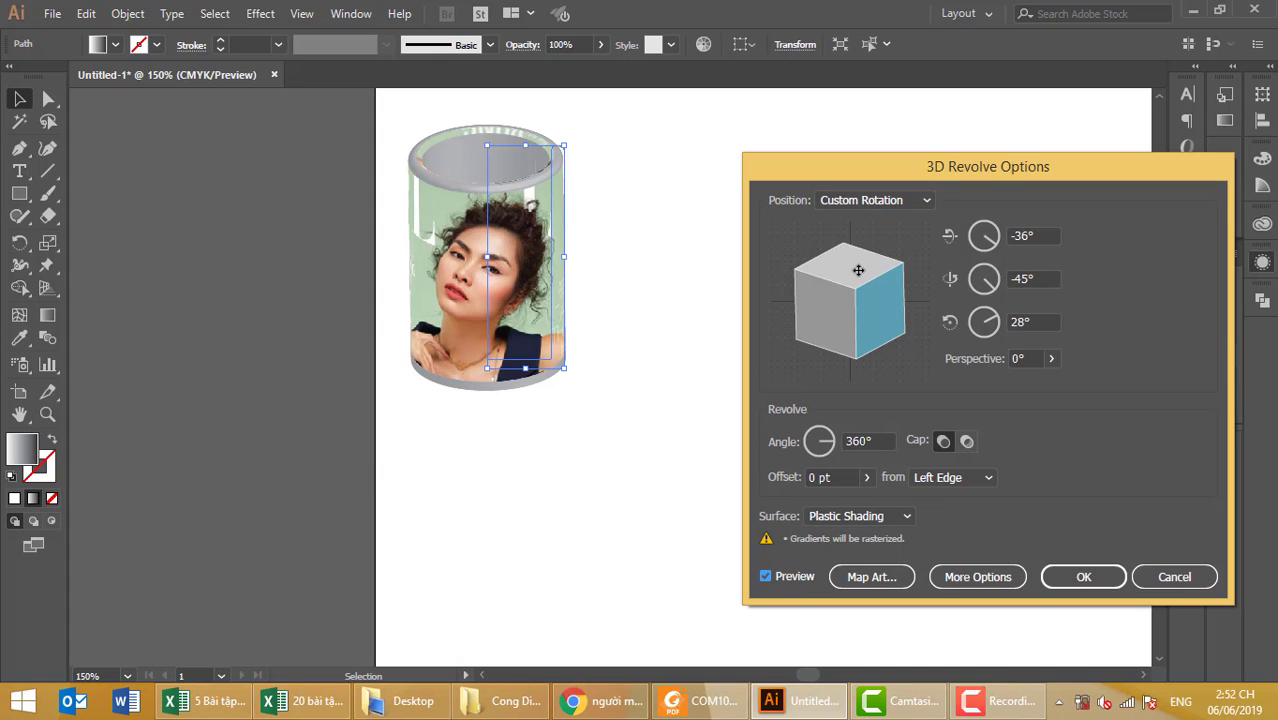
mouse_move(871, 293)
mouse_down()
mouse_move(869, 256)
mouse_move(872, 288)
mouse_move(830, 283)
mouse_up()
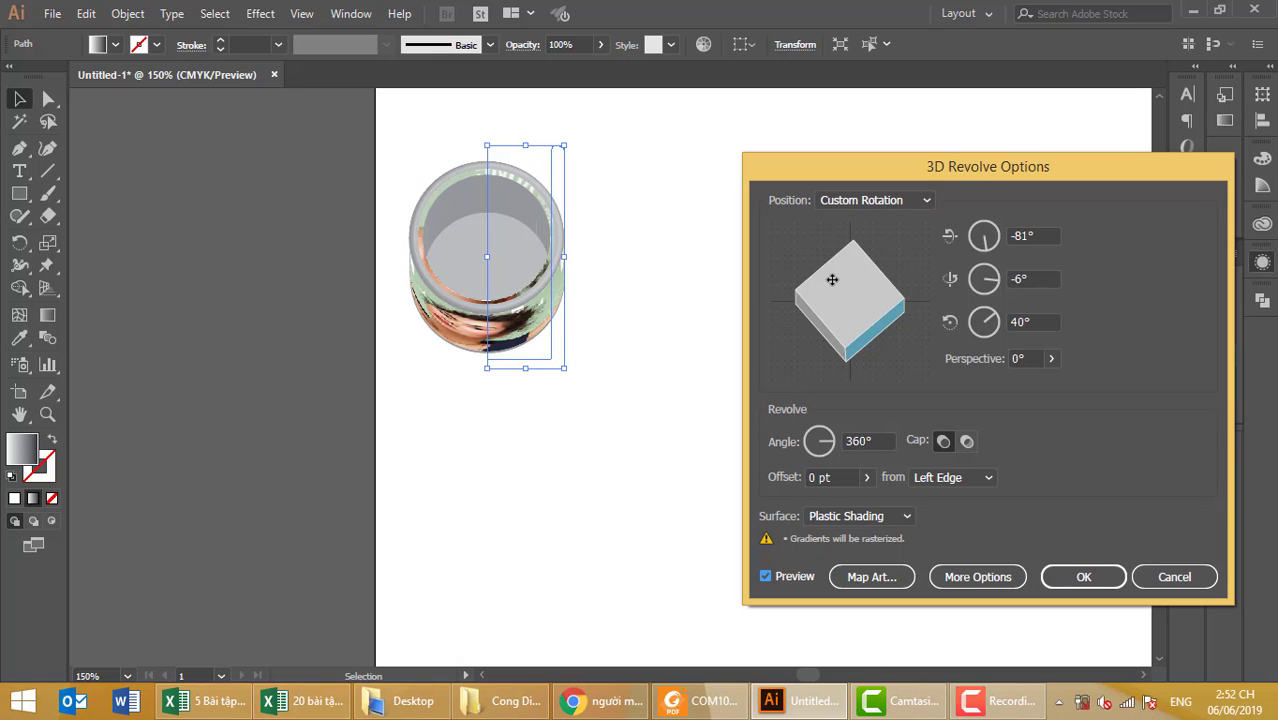
drag(848, 304, 845, 257)
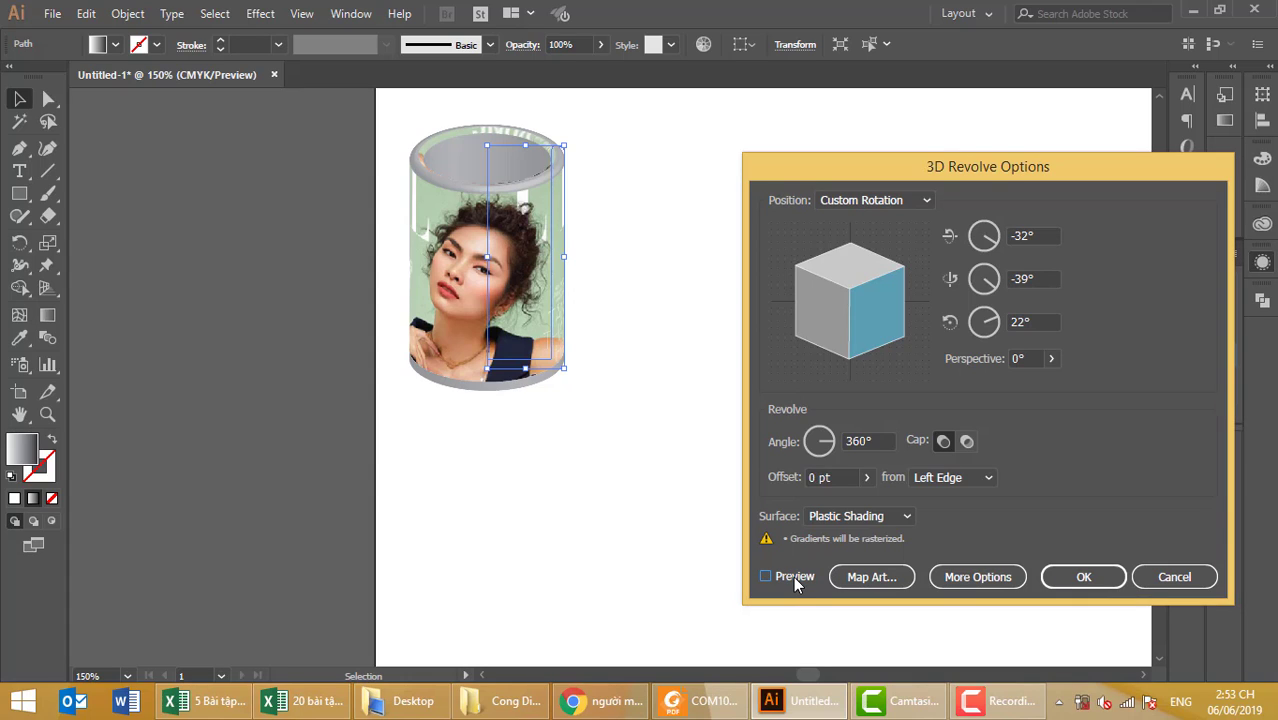
drag(829, 328, 841, 310)
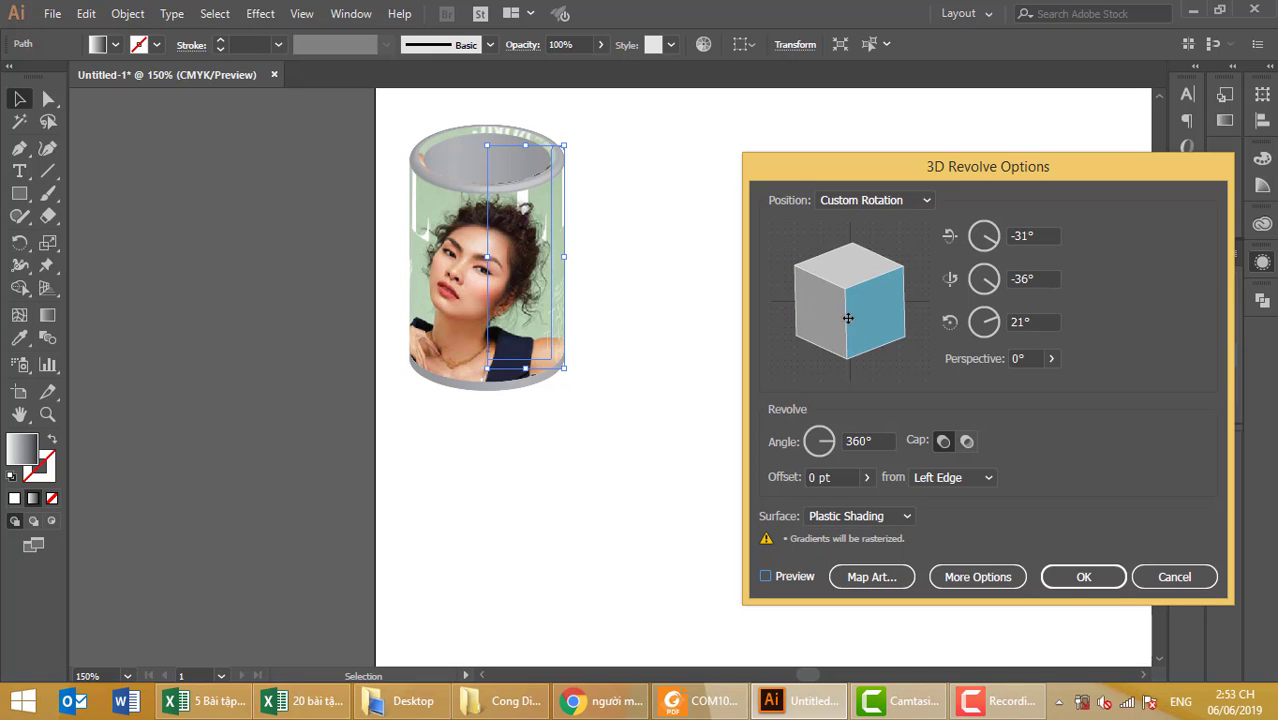
click(1159, 578)
- Reselect, then deselect, the photo cylinder and bring up the Pen tool flyout
click(835, 407)
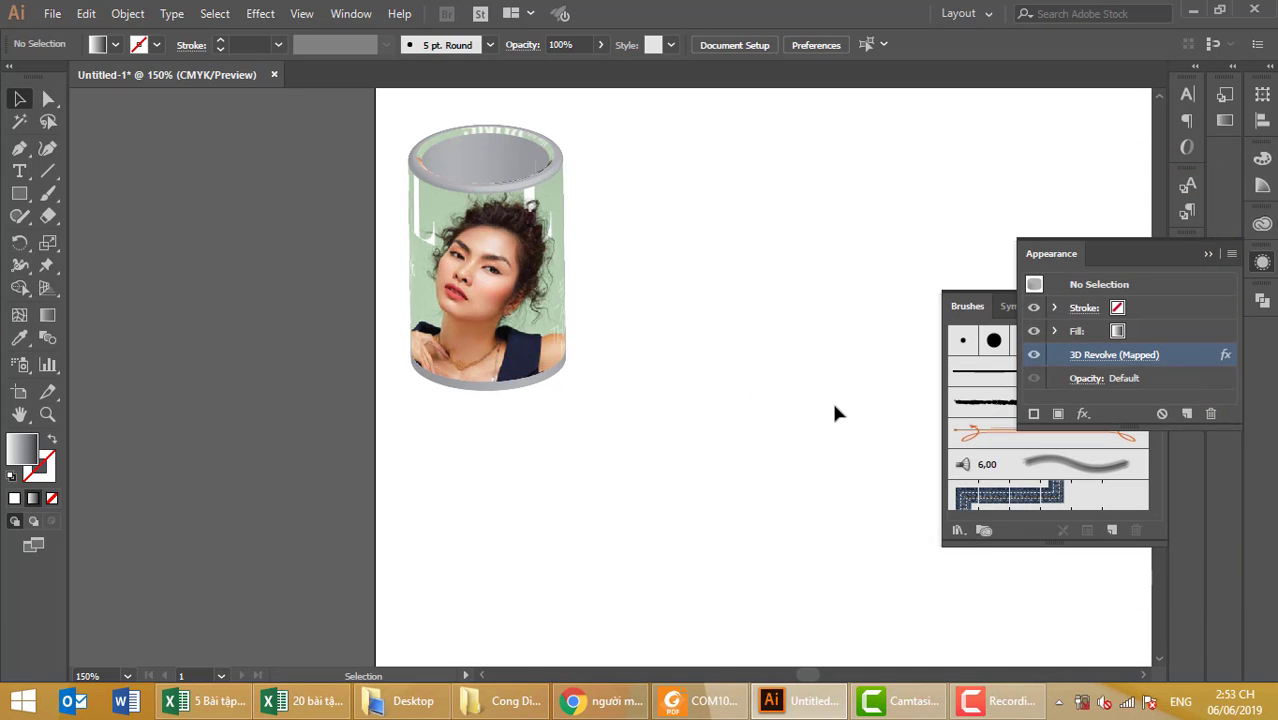
click(560, 277)
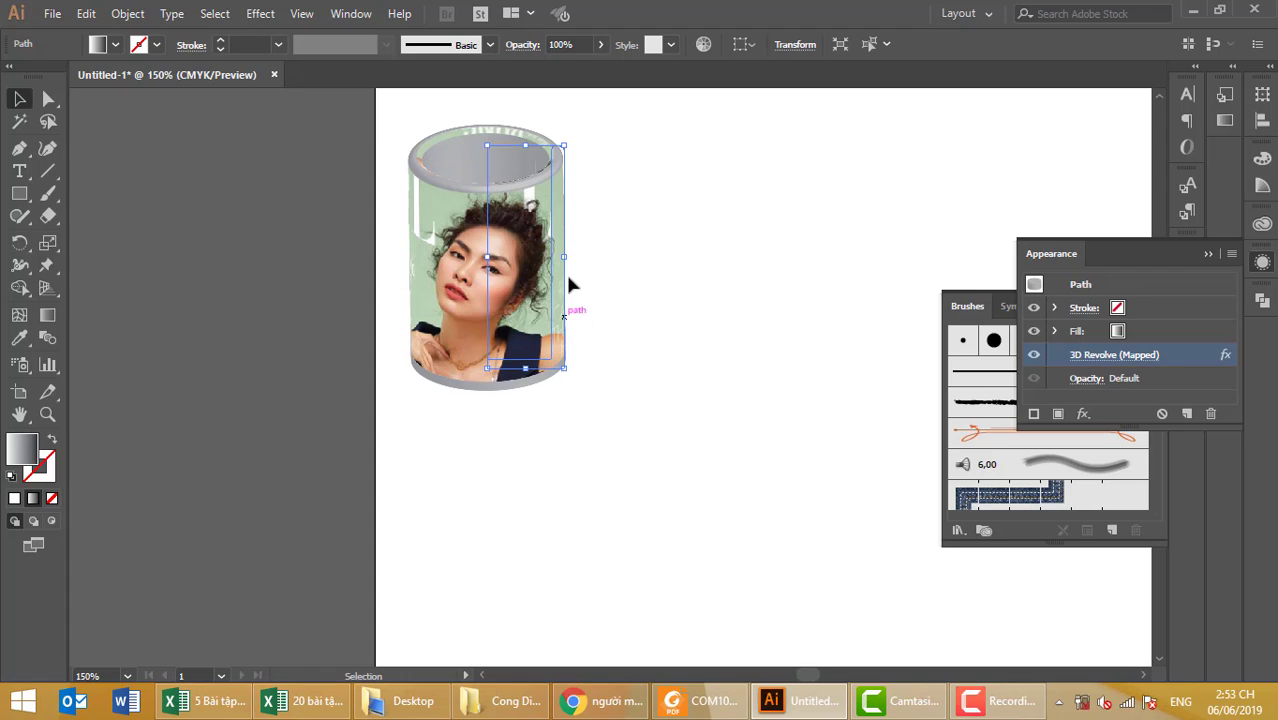
click(593, 438)
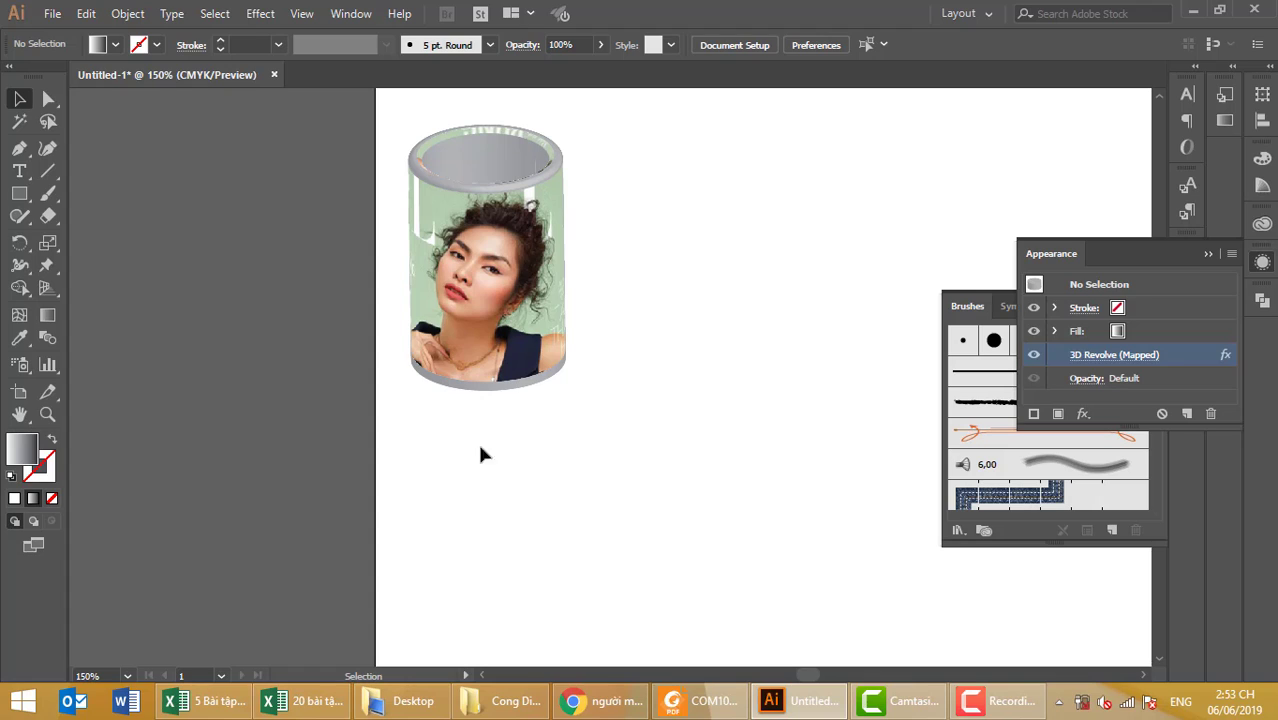
click(20, 148)
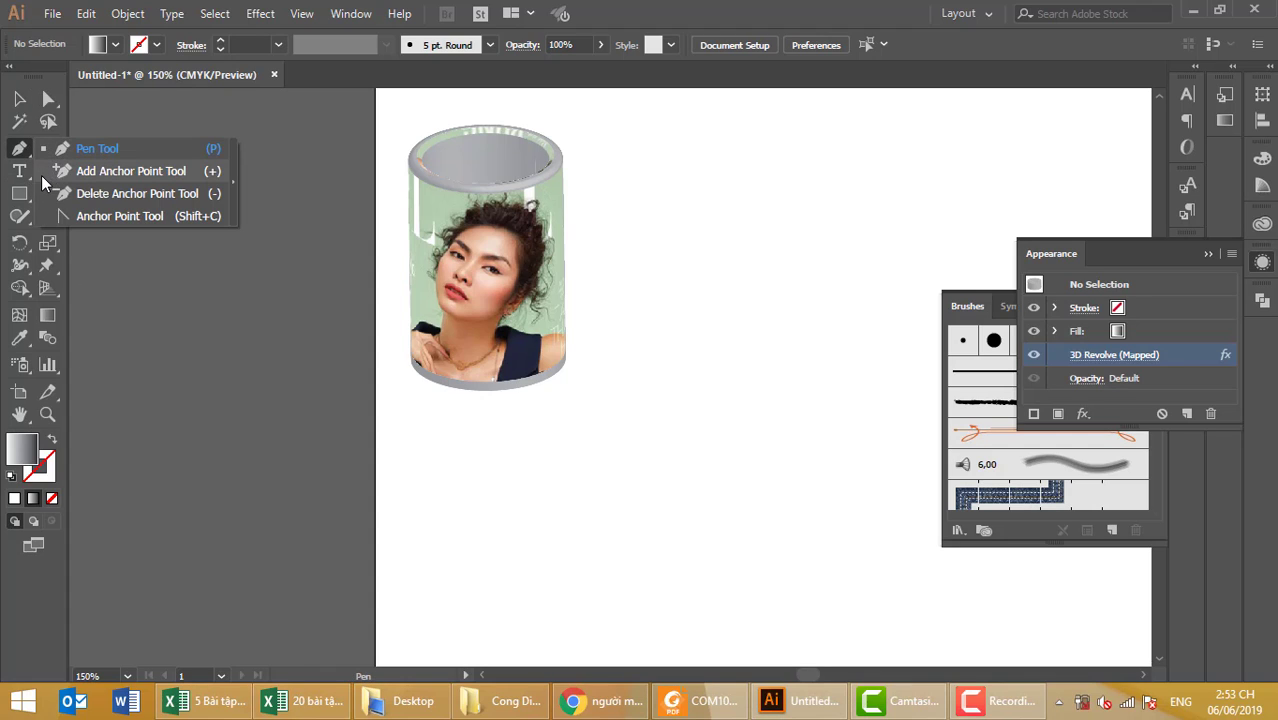
- Sketch a wavy vertical glass half-profile with the Pencil tool right of the cylinder, then reselect it
click(20, 217)
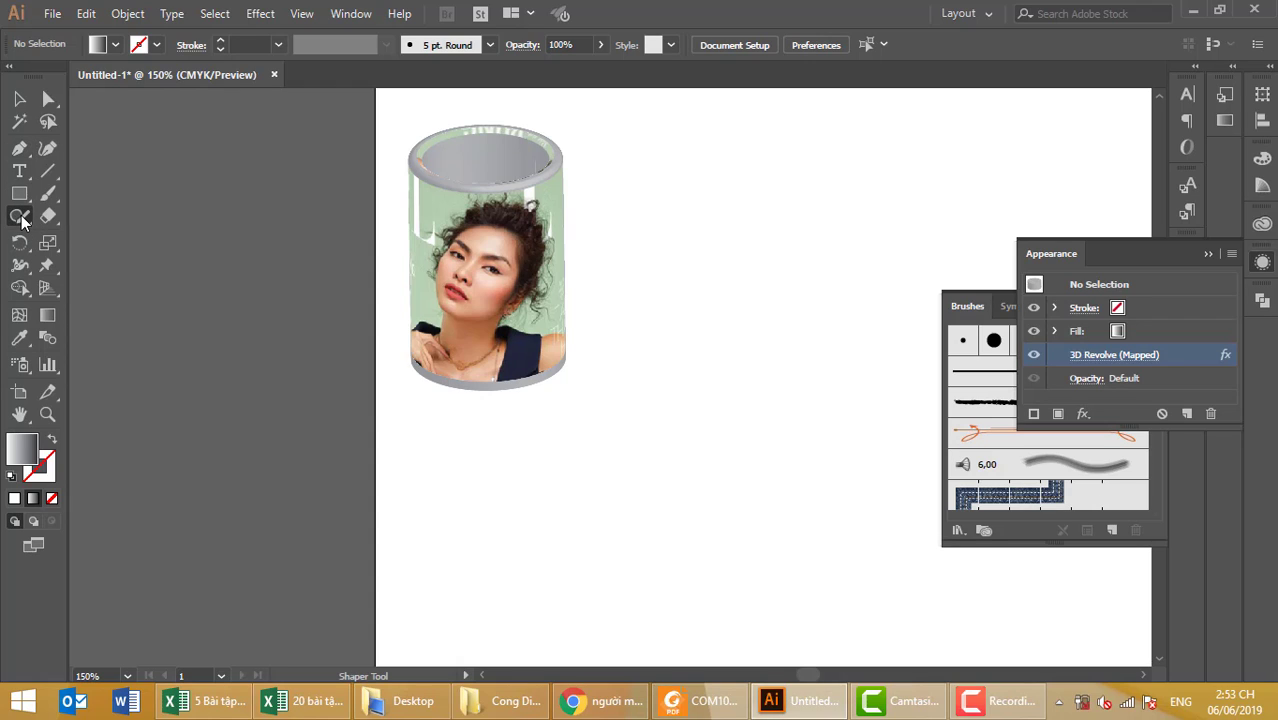
drag(23, 221, 80, 234)
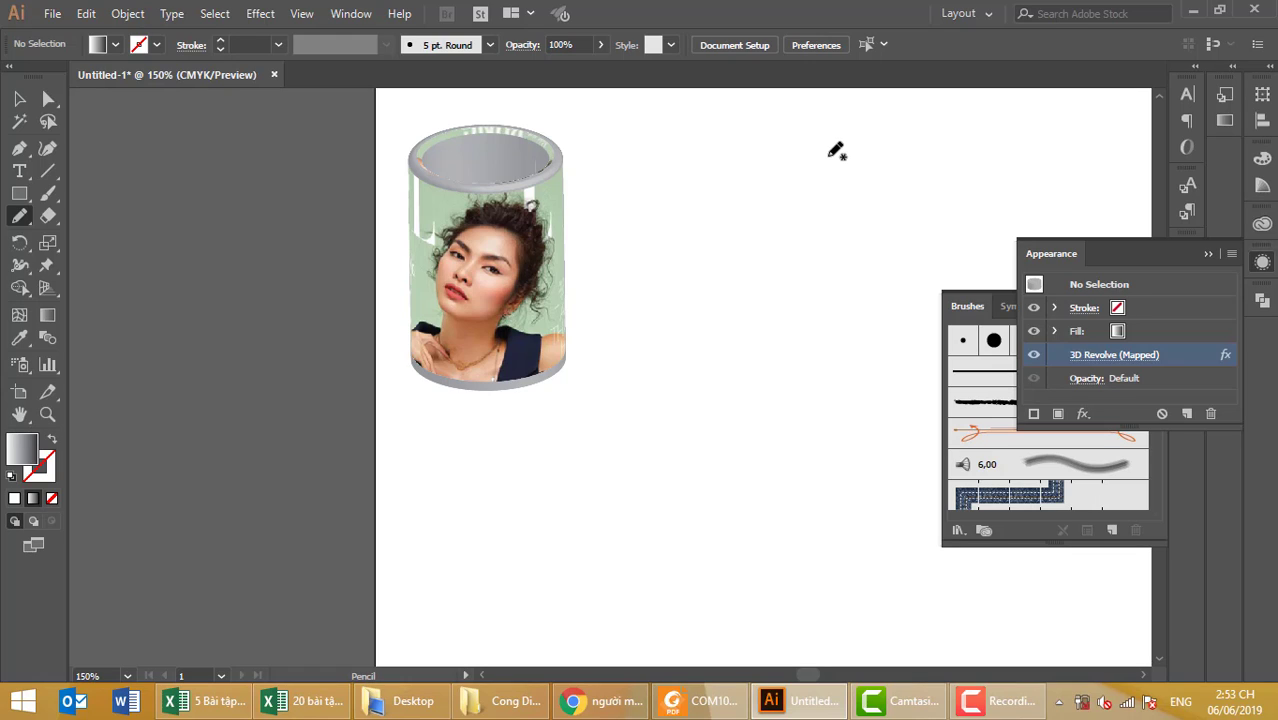
mouse_move(829, 156)
mouse_down()
mouse_move(826, 238)
mouse_move(780, 286)
mouse_move(780, 352)
mouse_move(811, 378)
mouse_up()
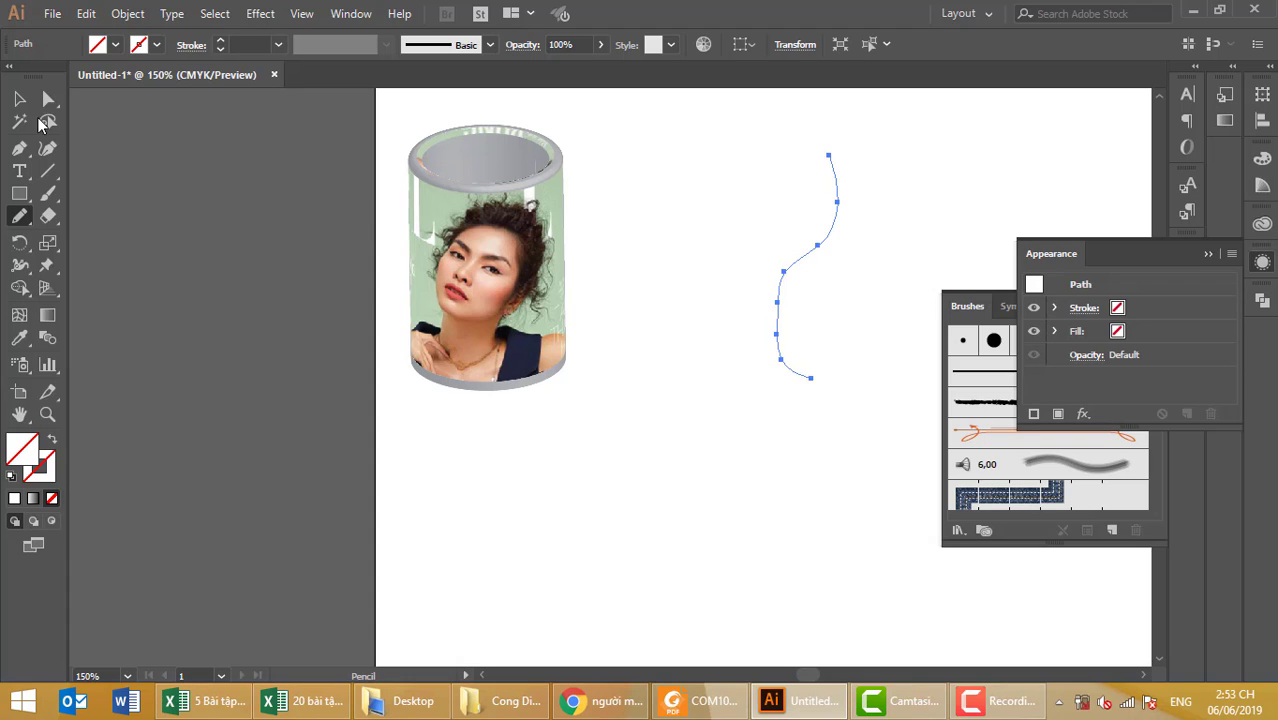
key(v)
click(840, 174)
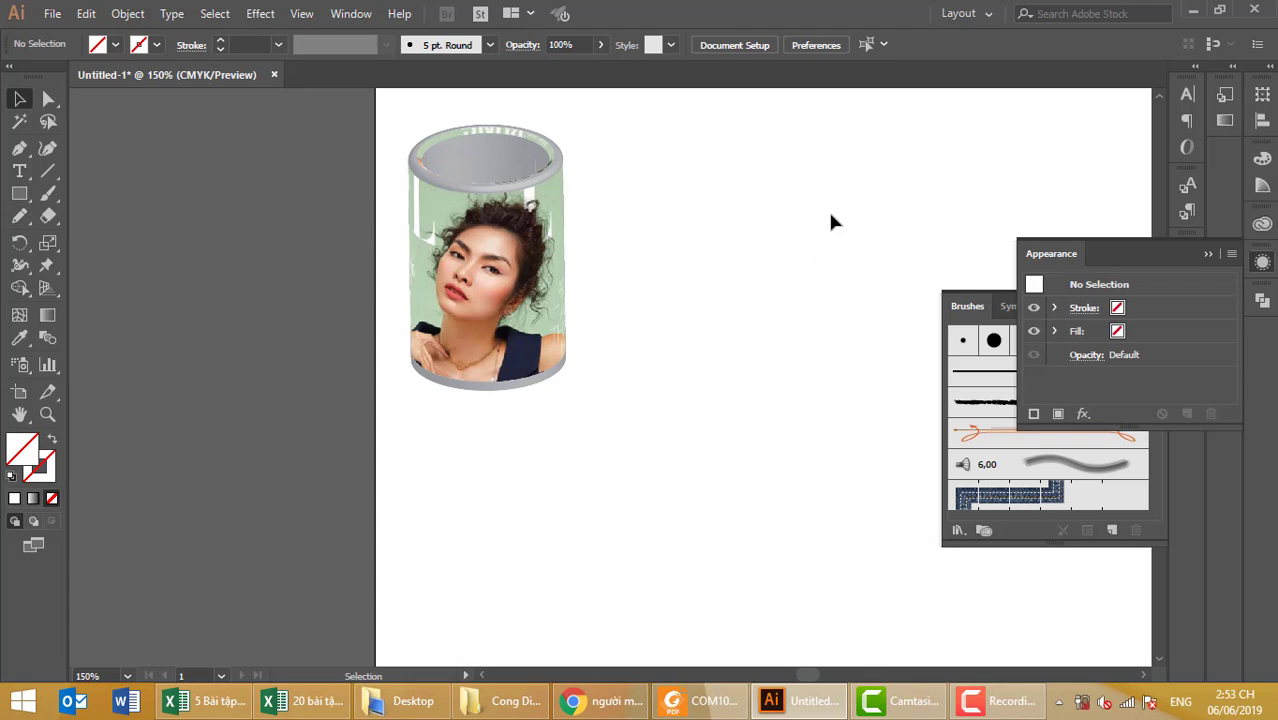
click(826, 240)
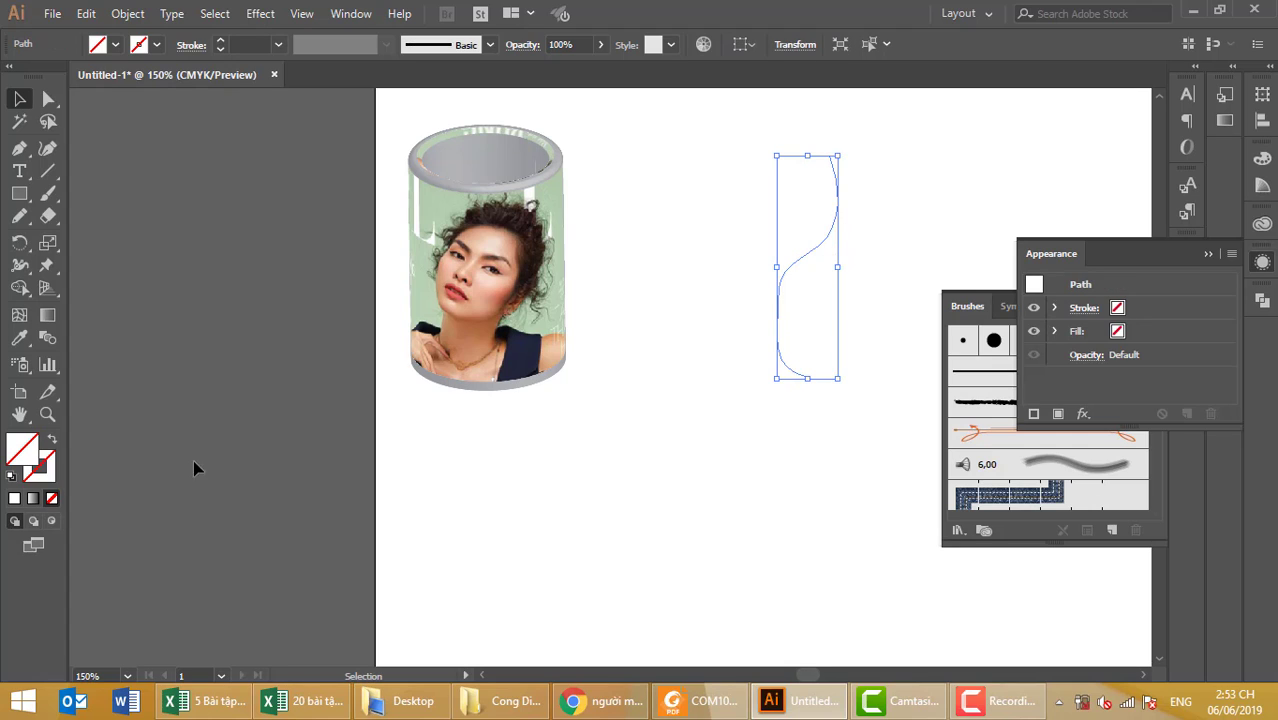
click(48, 468)
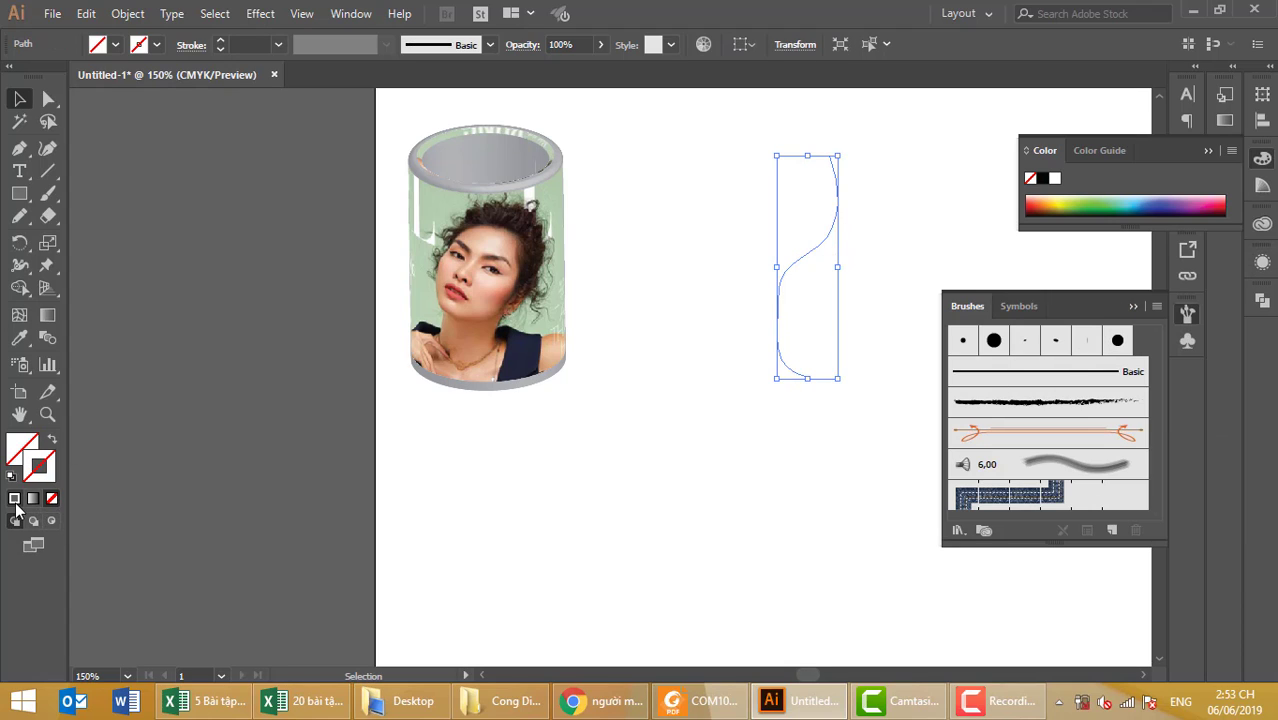
- Set the profile curve's stroke to black, after trying blue, and reselect the curve
click(1147, 200)
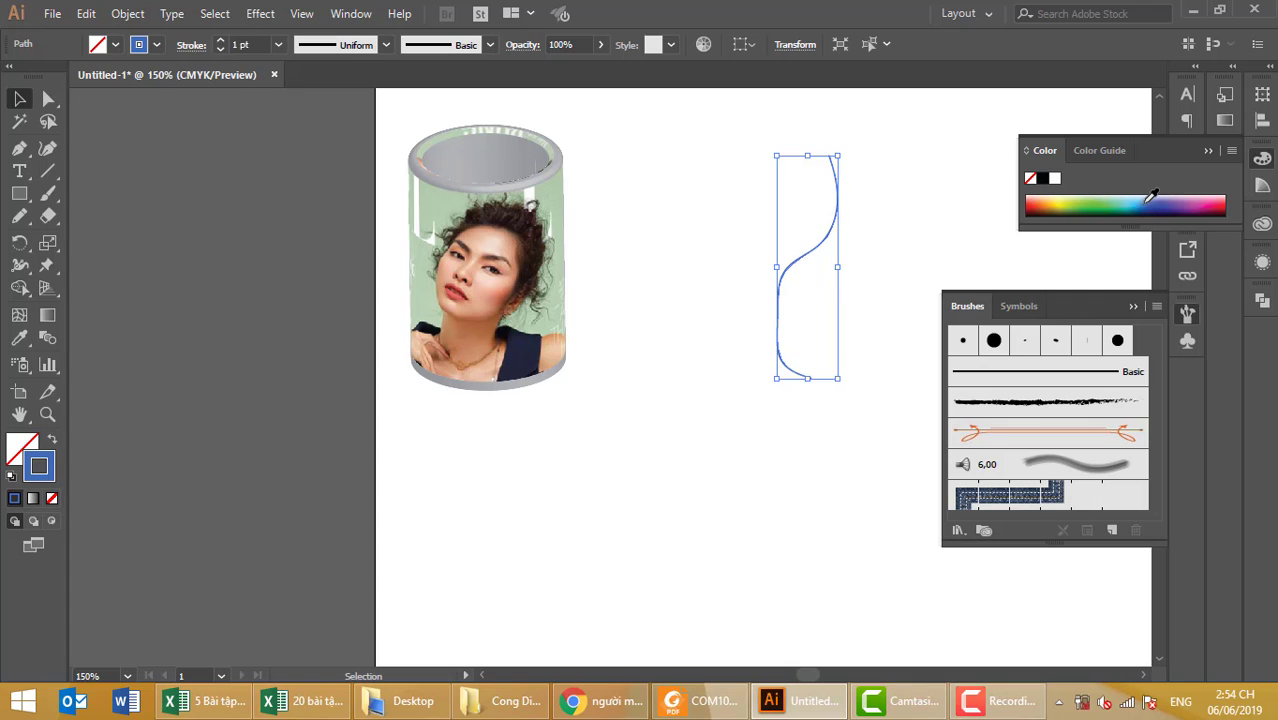
click(1043, 179)
click(949, 207)
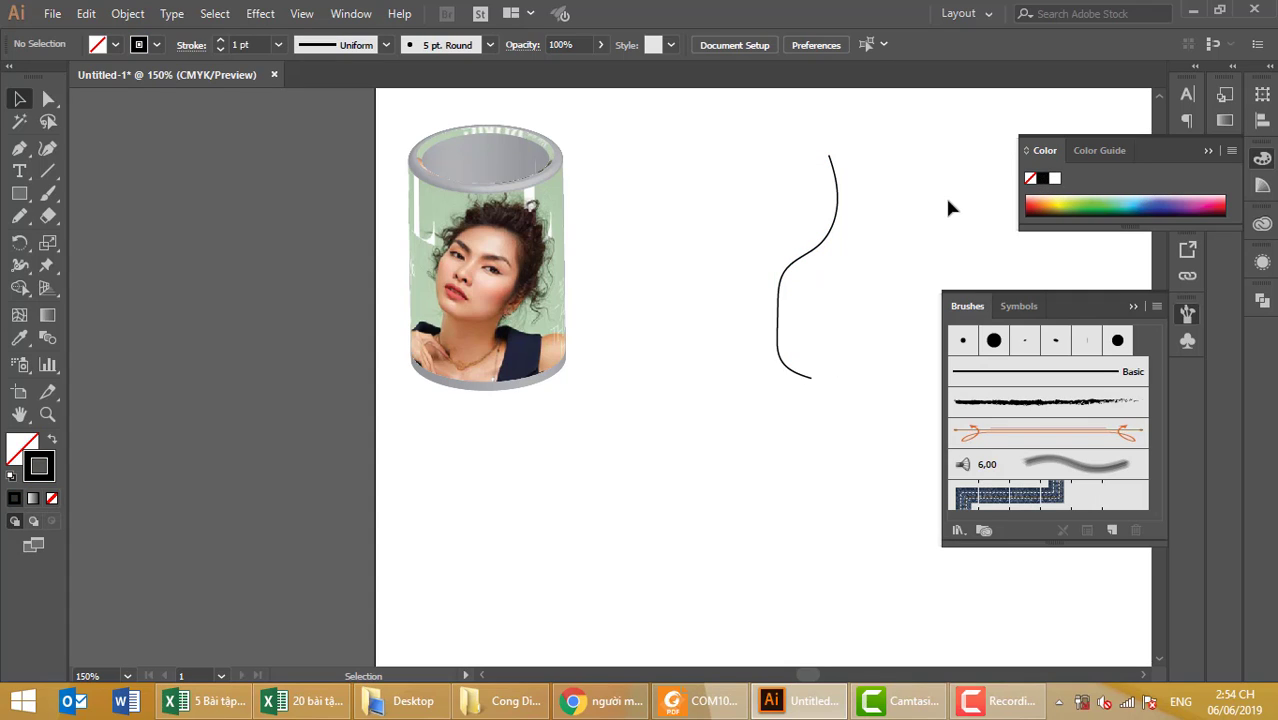
click(830, 235)
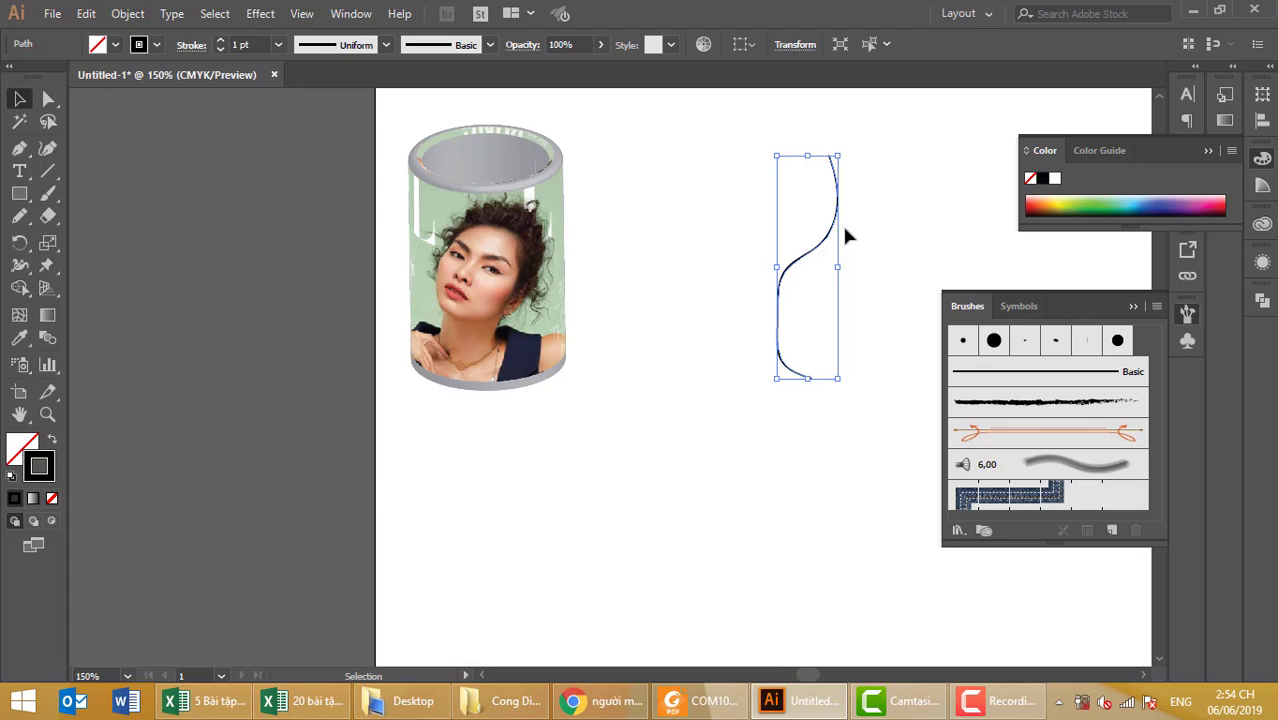
click(259, 14)
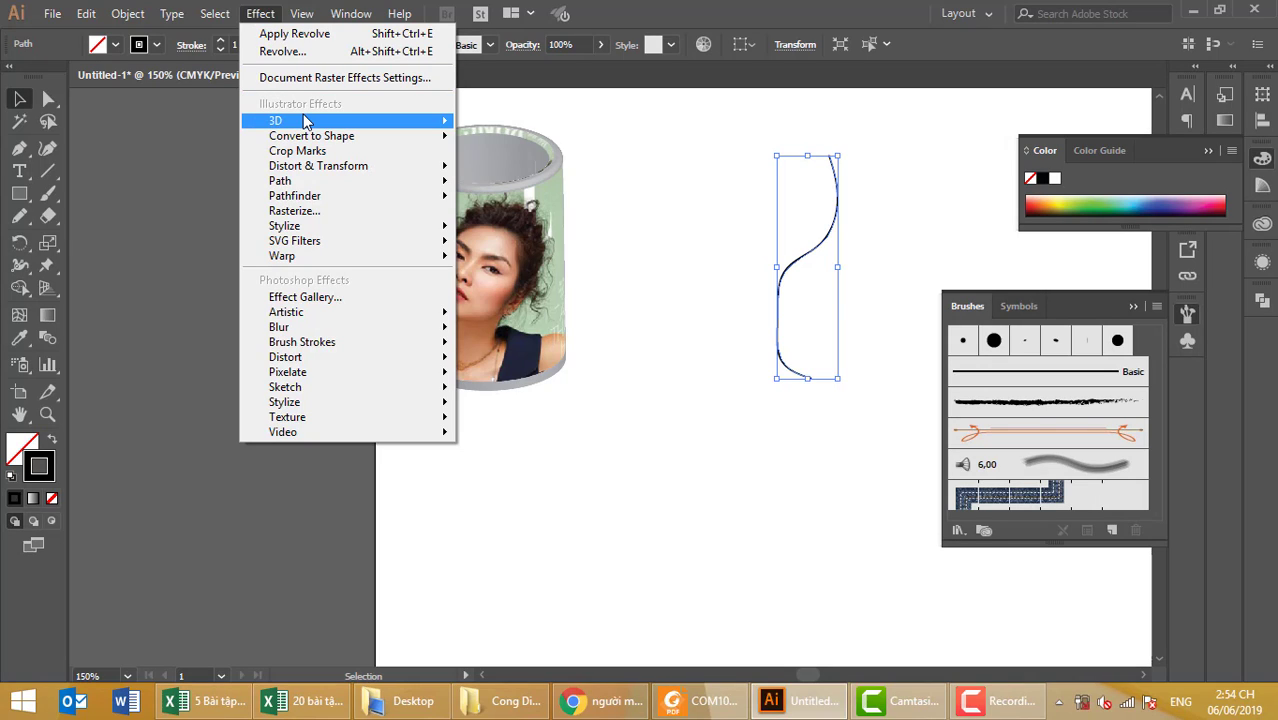
mouse_move(300, 120)
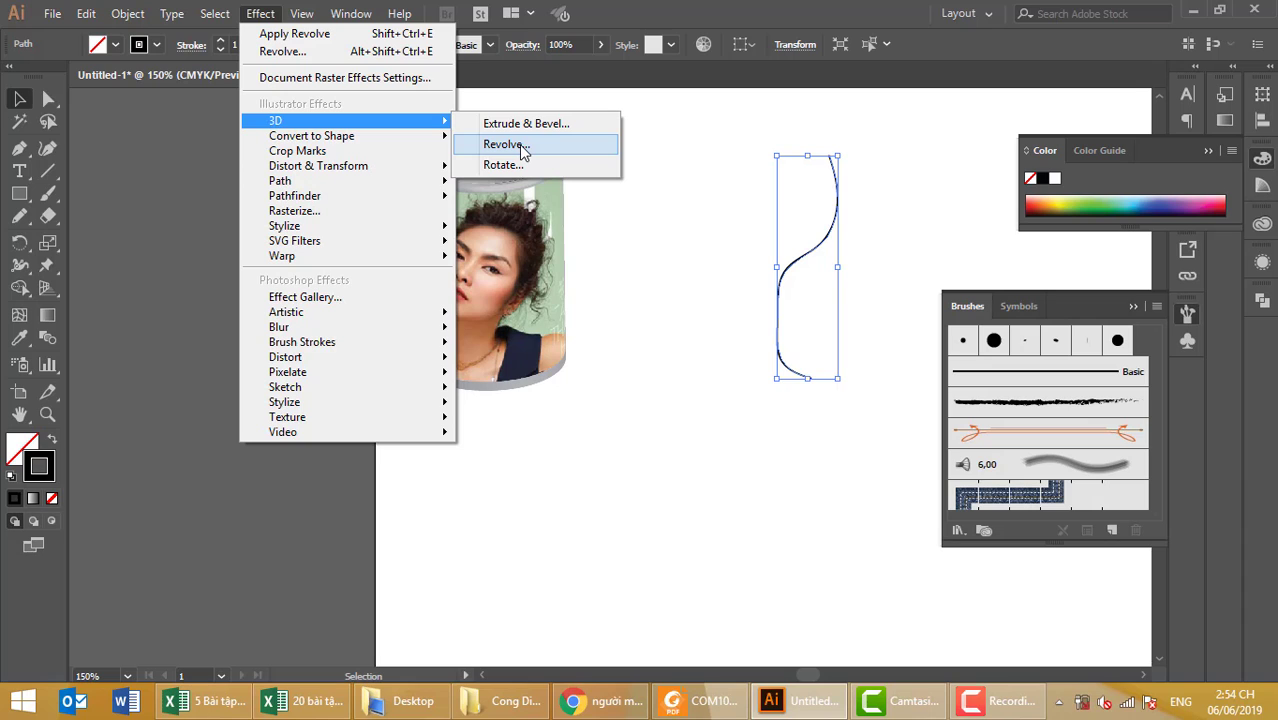
click(521, 146)
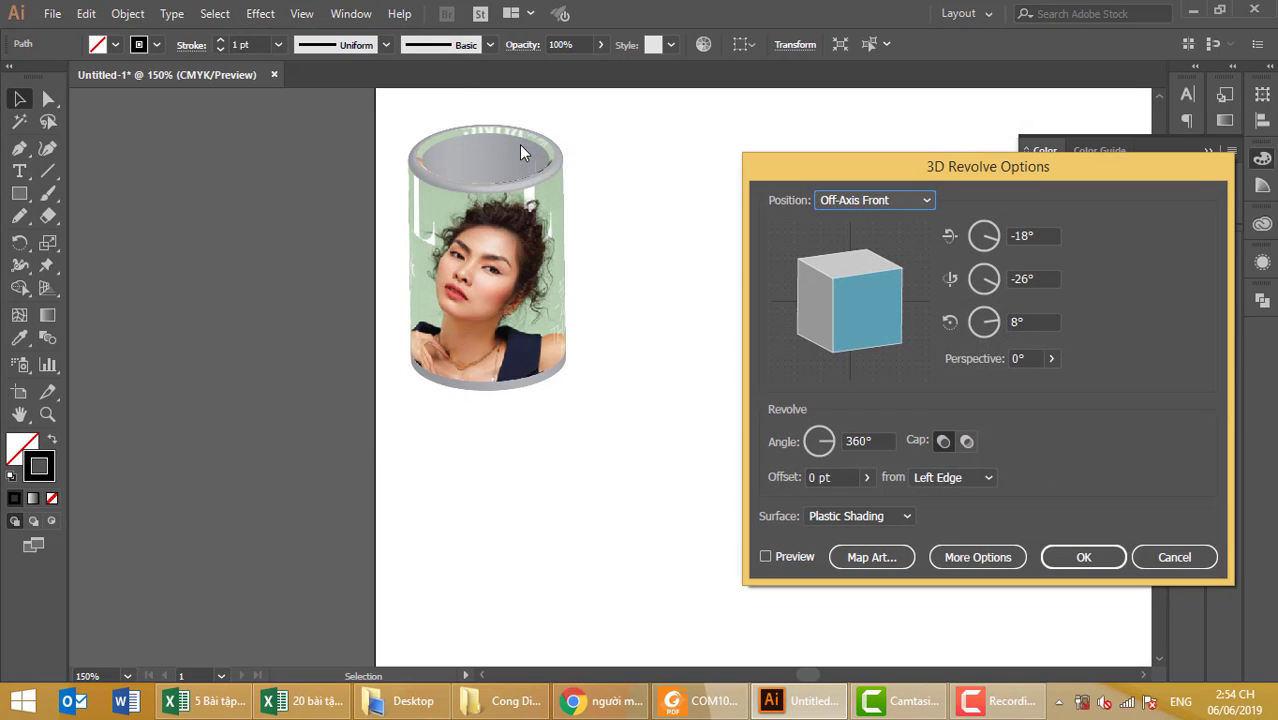
drag(926, 167, 1052, 111)
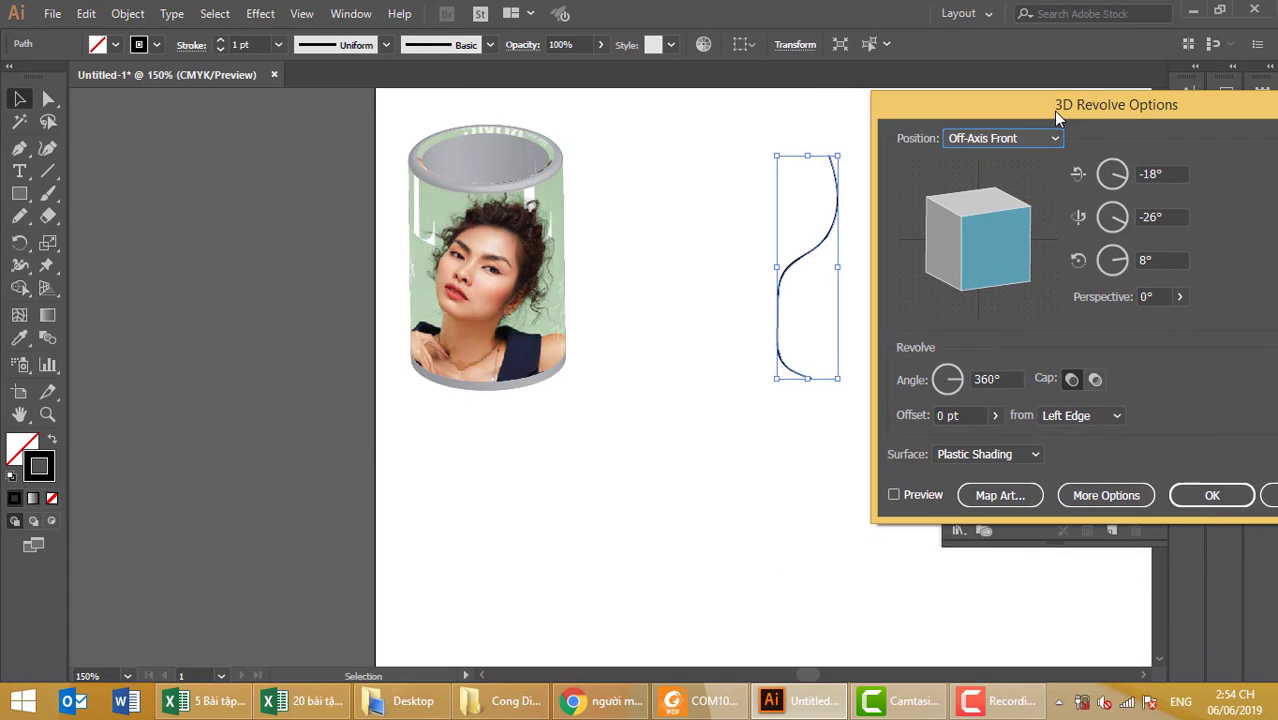
click(926, 495)
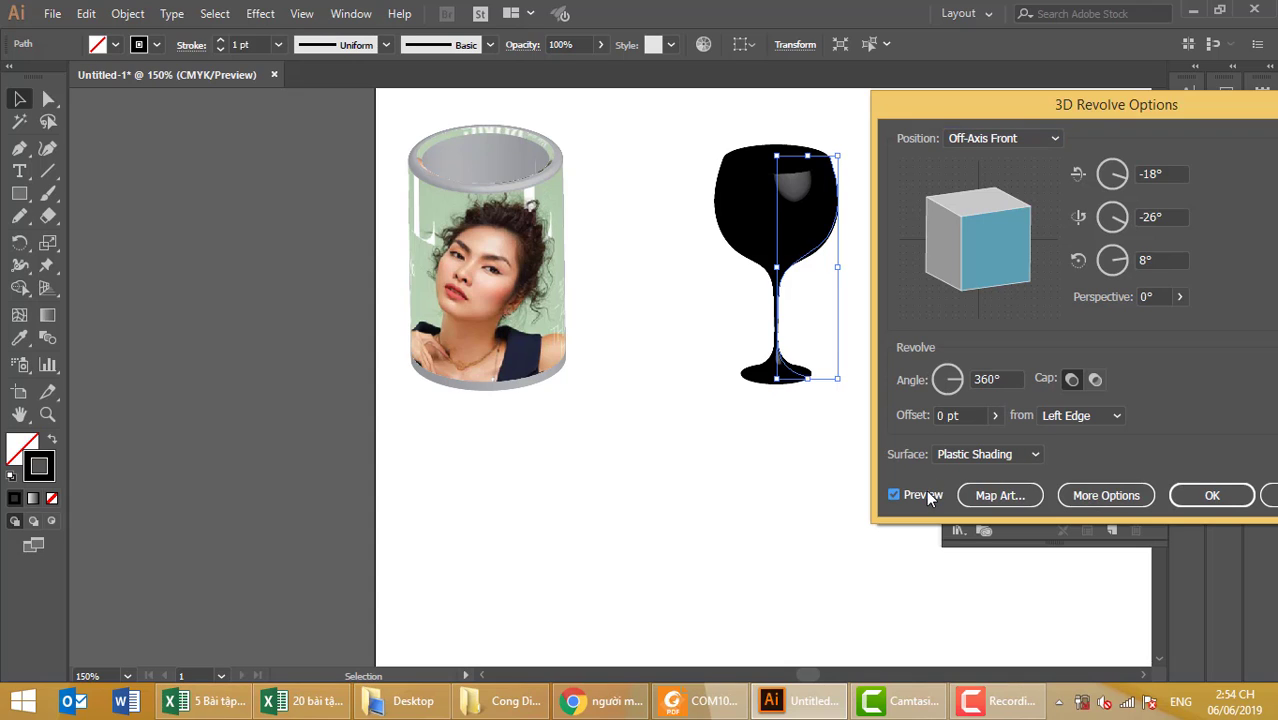
drag(958, 195, 984, 231)
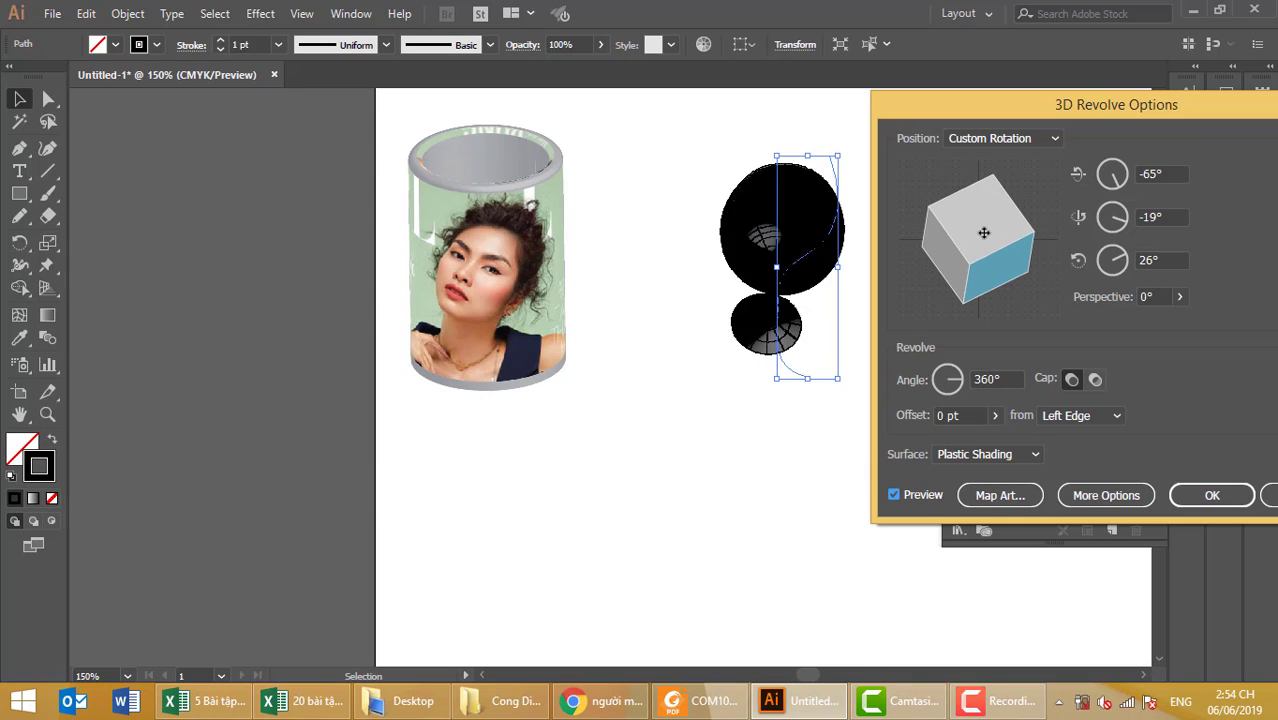
drag(984, 232, 982, 244)
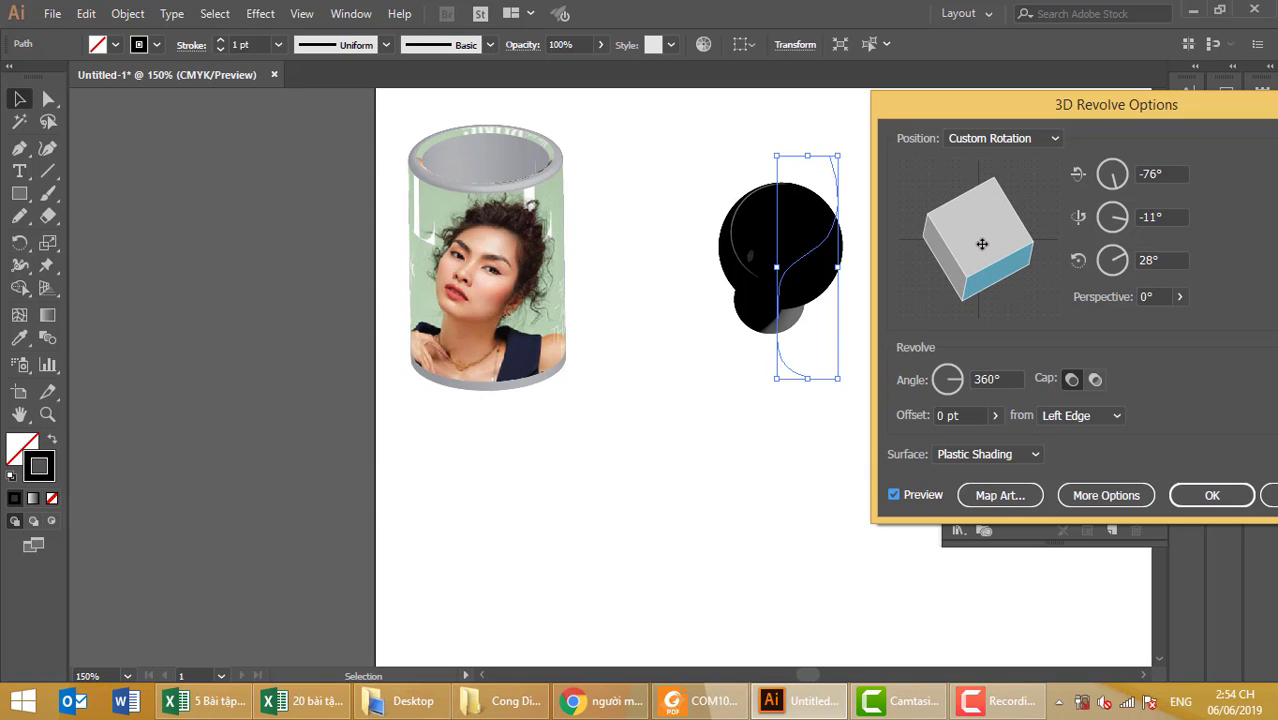
key(Escape)
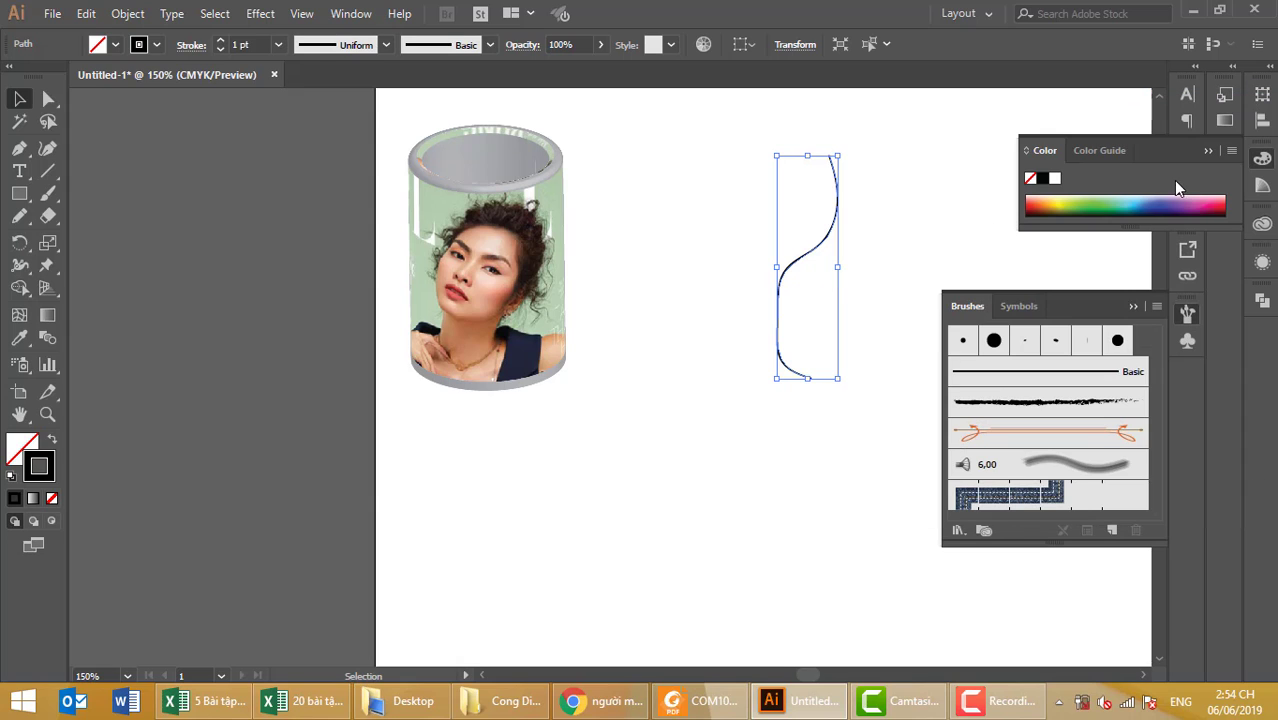
- Stroke the curve light teal and revolve it into a 3D wine glass angled about -13°, -33°, 3°
click(1117, 197)
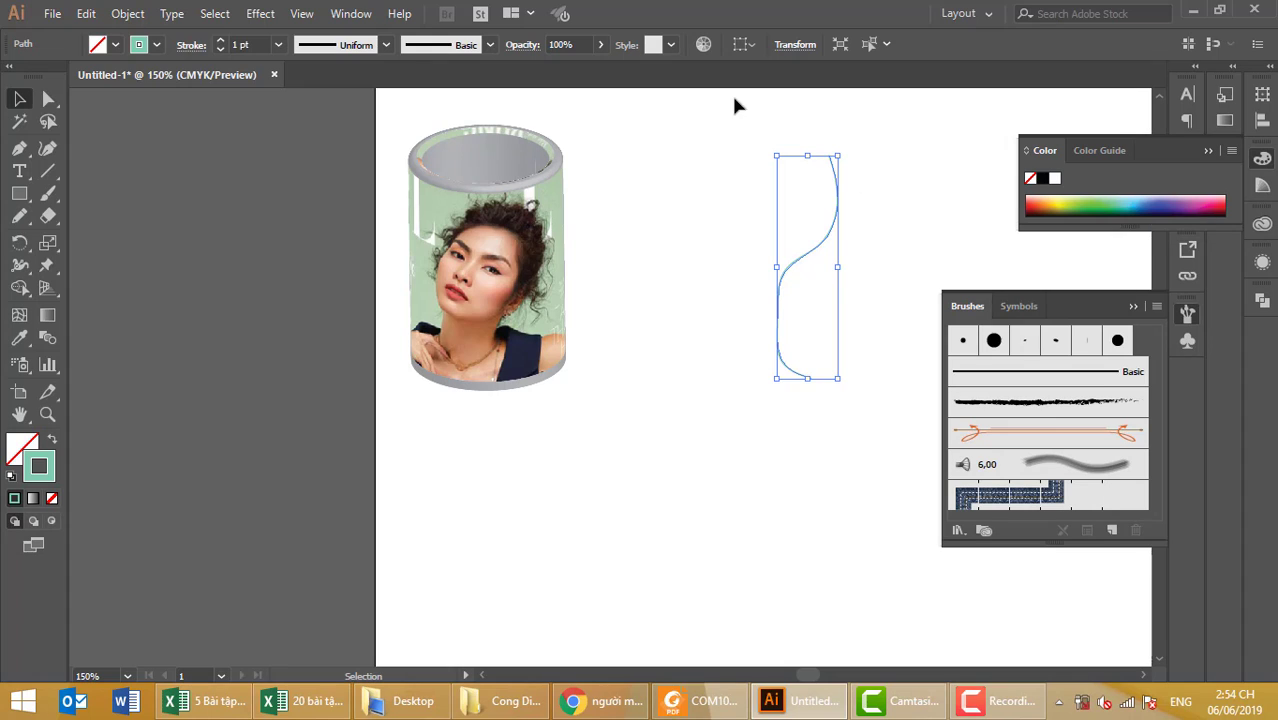
click(262, 14)
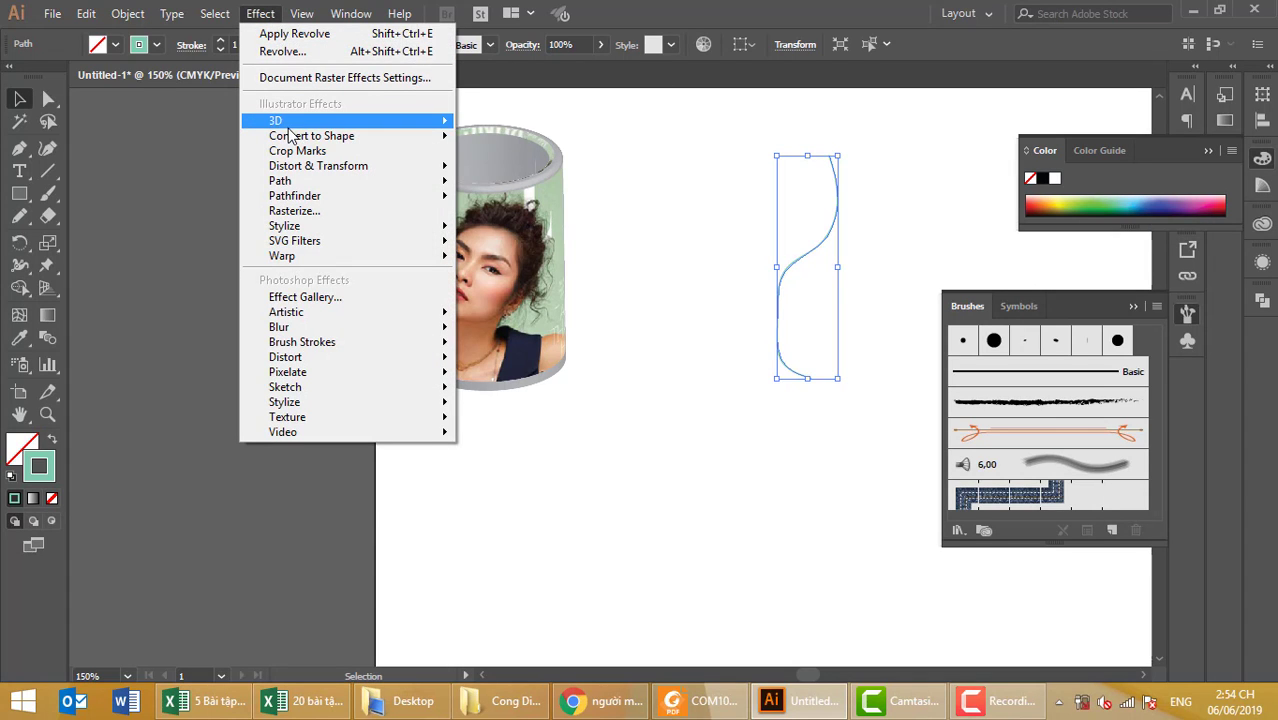
click(531, 145)
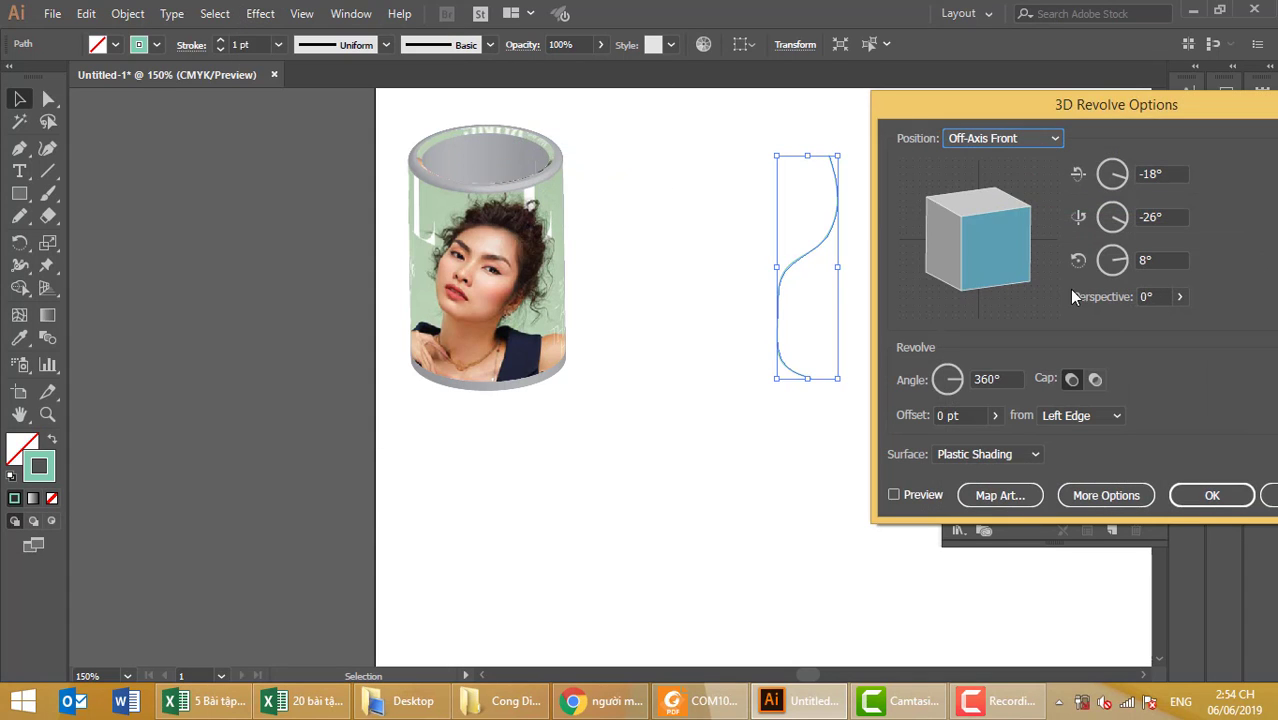
click(922, 494)
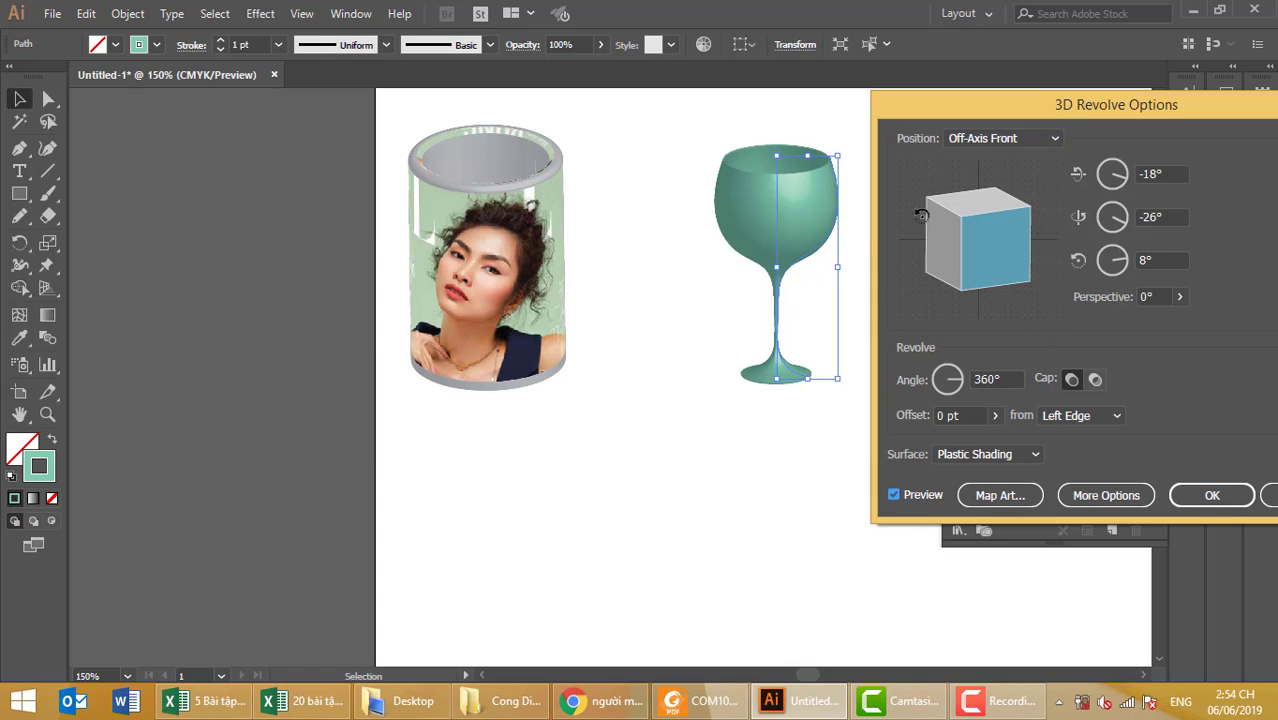
mouse_move(966, 197)
mouse_down()
mouse_move(995, 214)
mouse_move(1002, 256)
mouse_up()
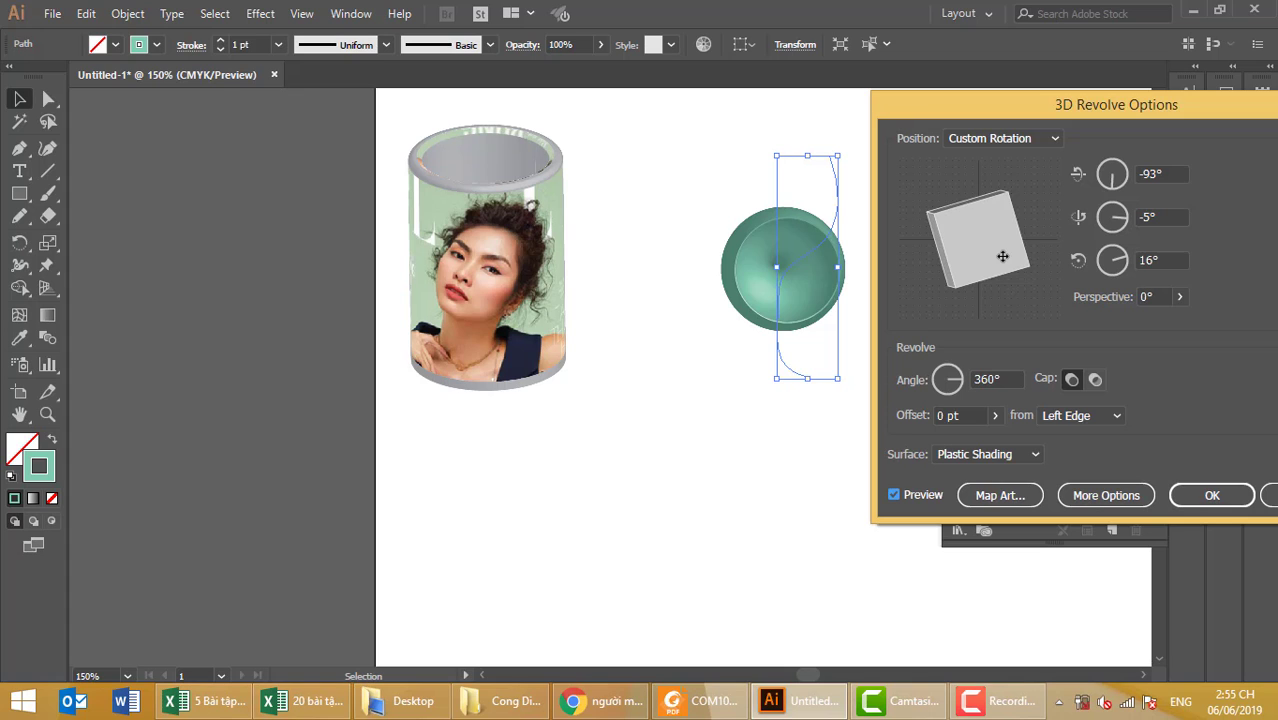
mouse_move(1002, 256)
mouse_down()
mouse_move(985, 220)
mouse_move(945, 250)
mouse_up()
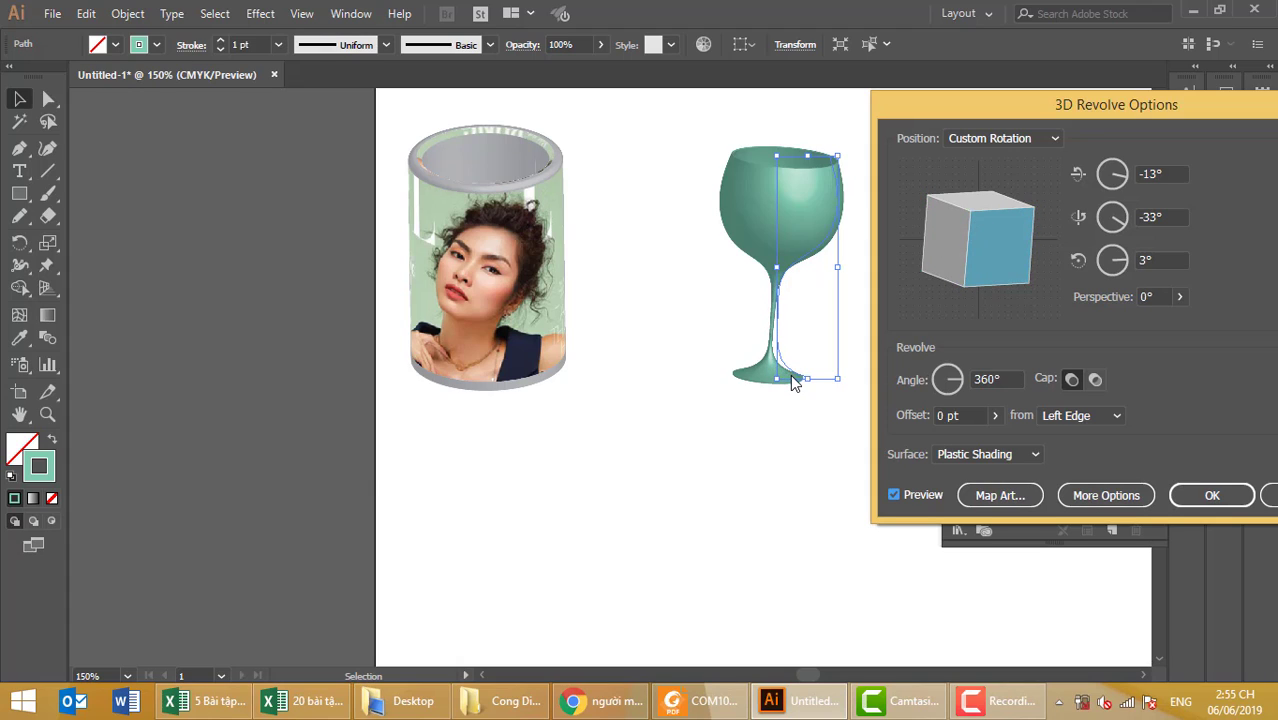
click(1223, 502)
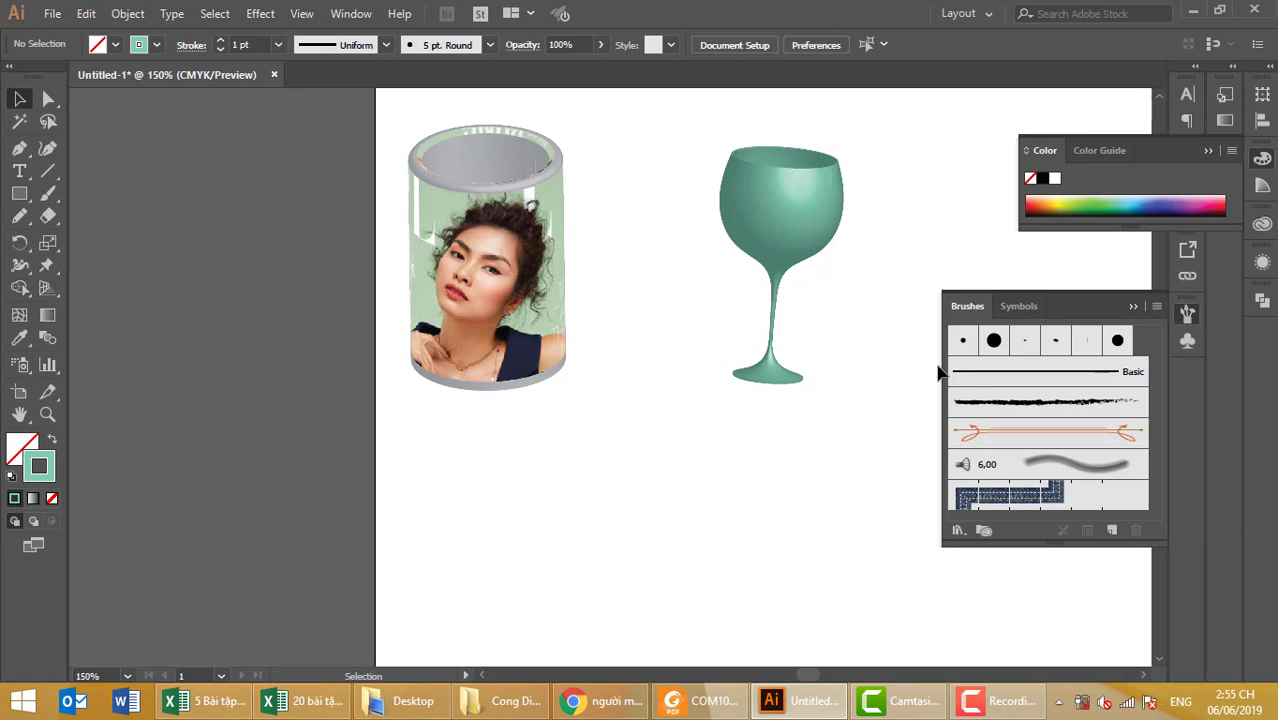
- Move the teal wine glass down and left so it sits below the photo cup
drag(810, 223, 707, 236)
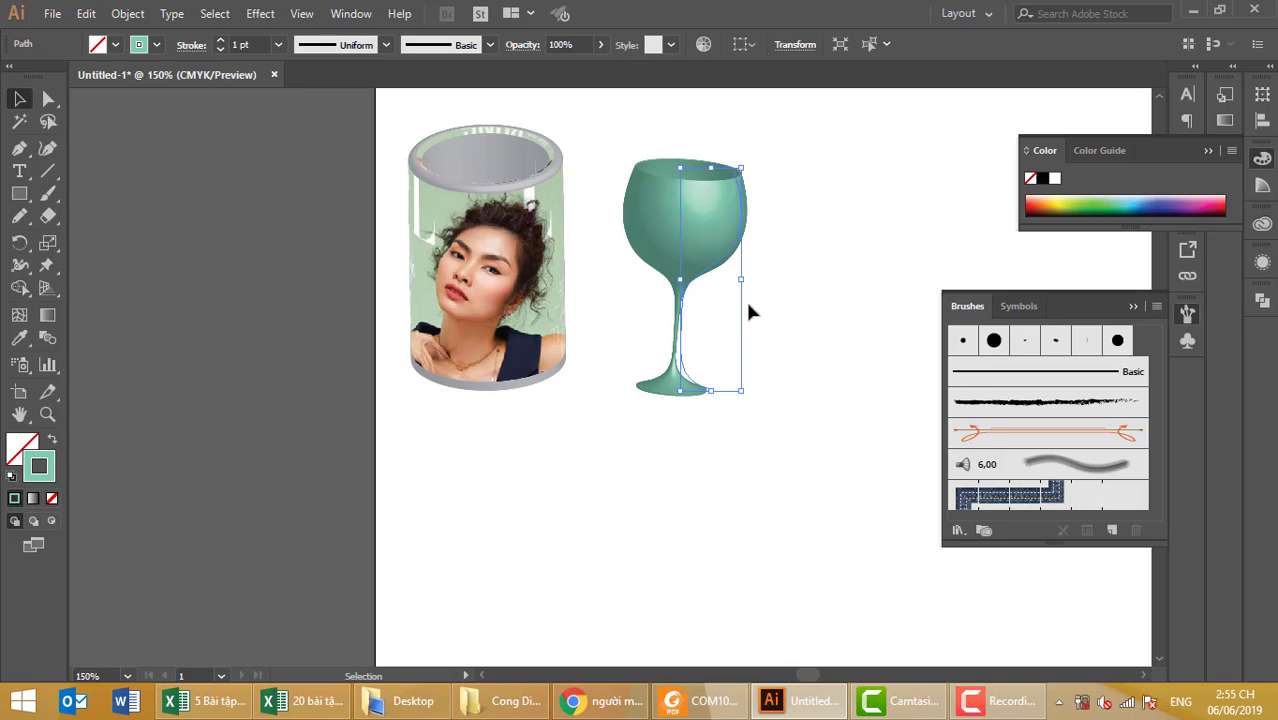
click(784, 315)
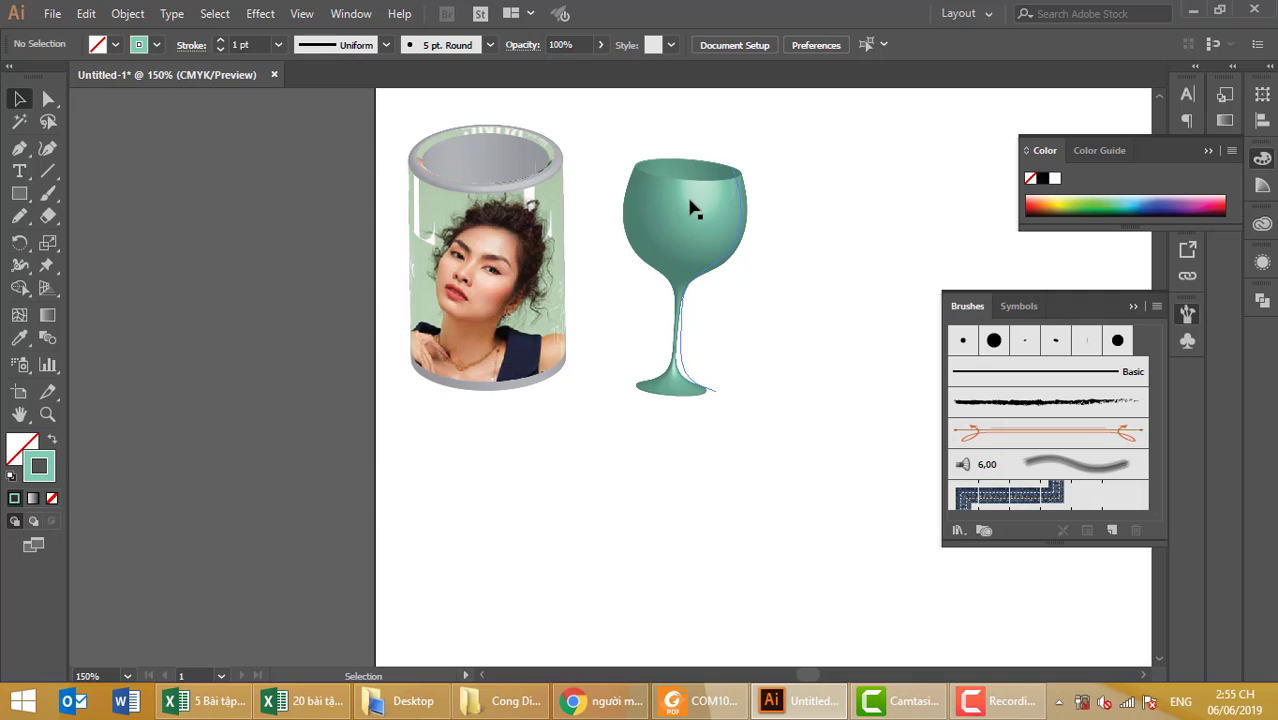
drag(697, 212, 484, 451)
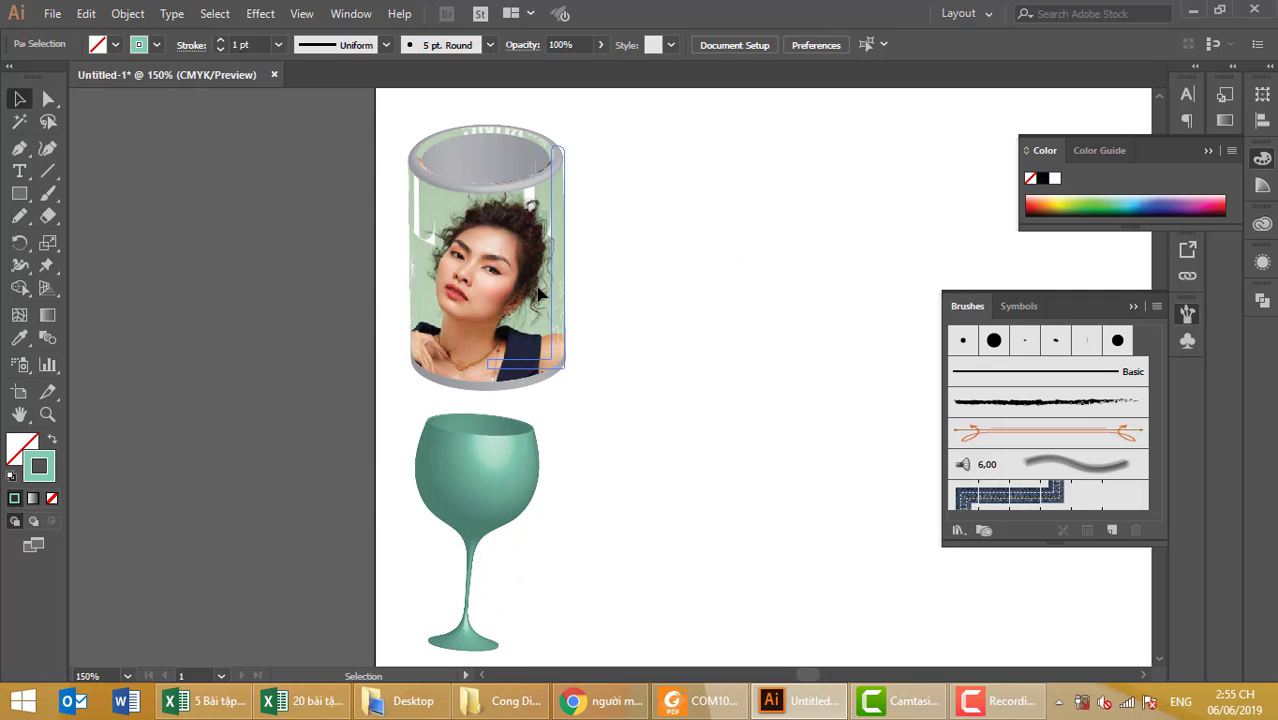
- Select the photo cup, the wine glass and the cup's inner path in turn, then clear the selection
click(559, 174)
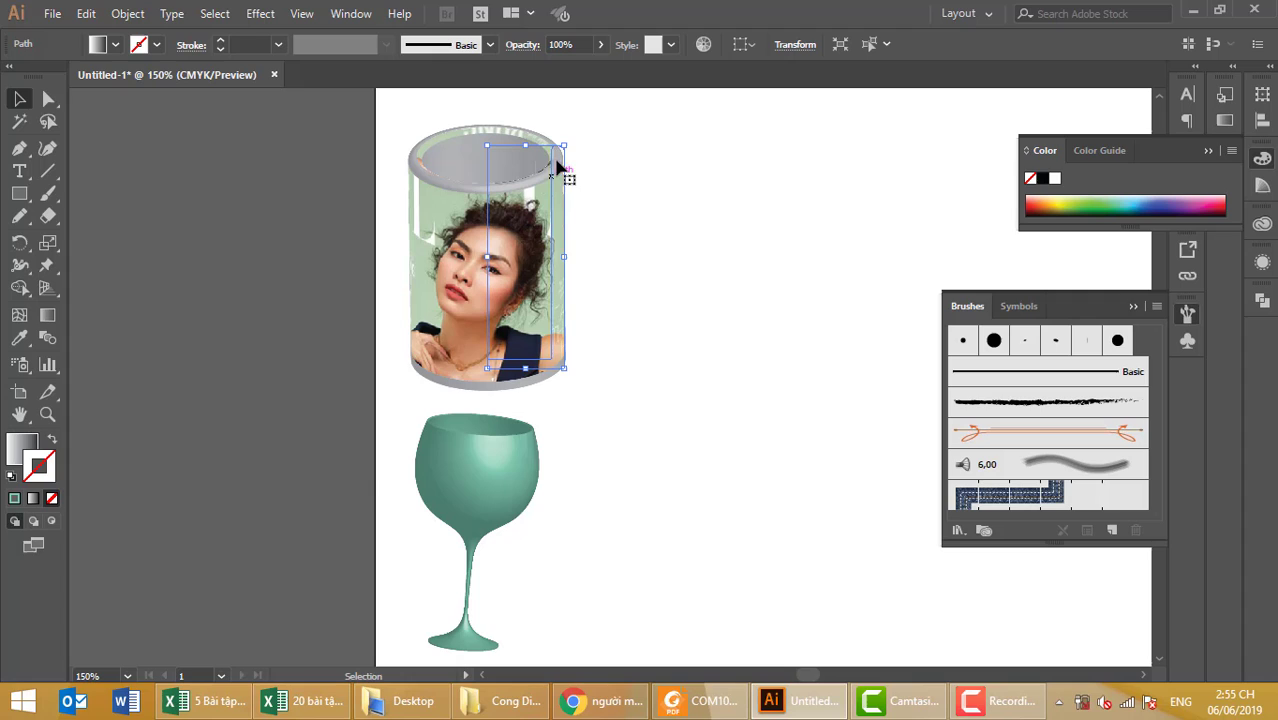
click(485, 460)
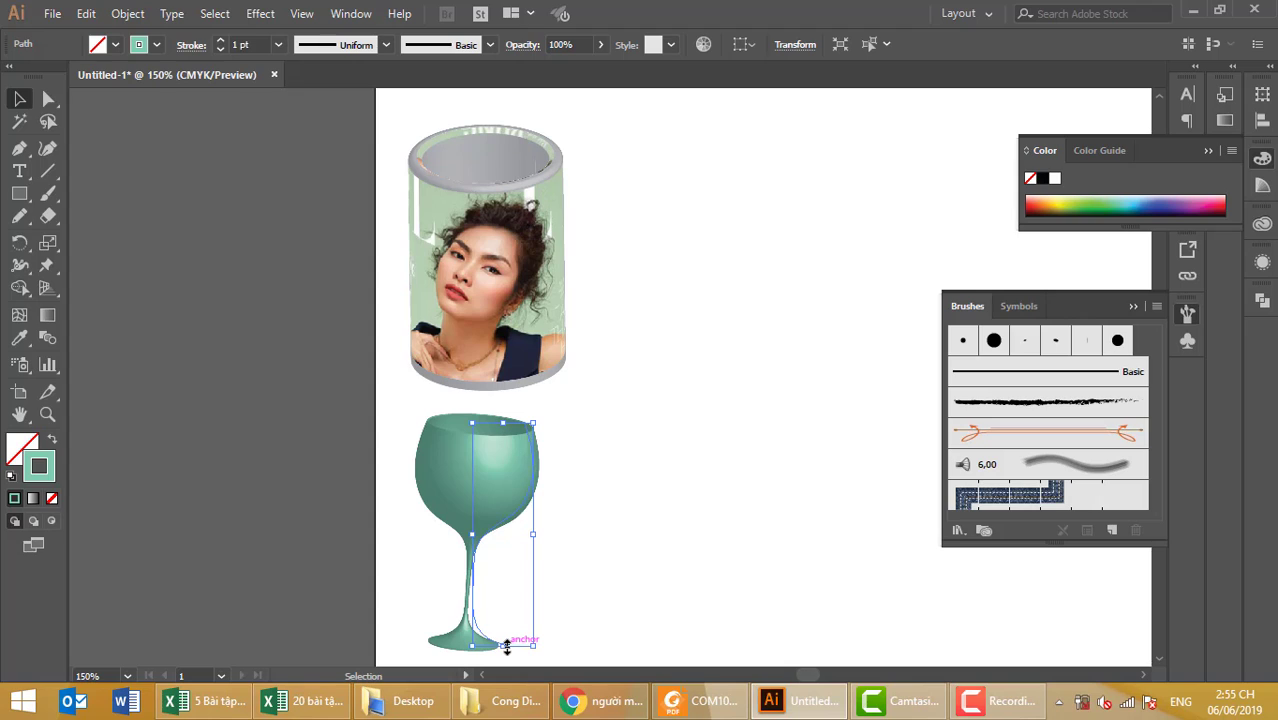
click(660, 318)
click(548, 245)
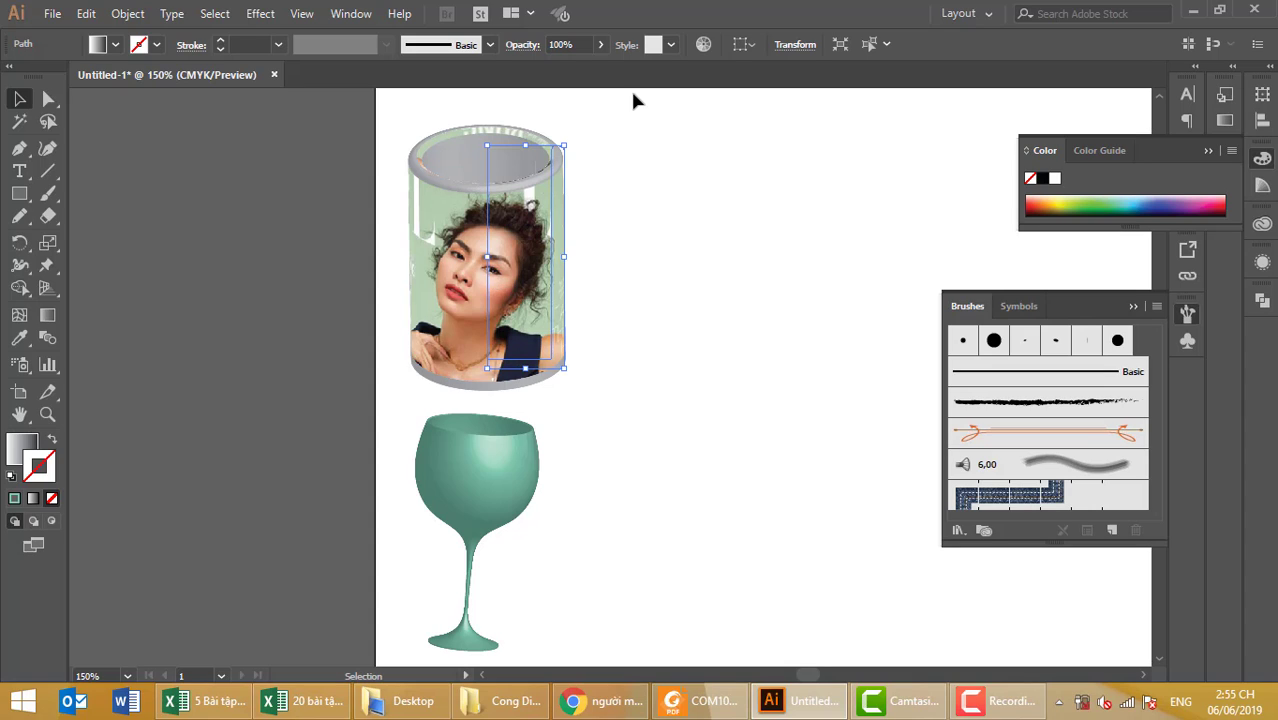
click(660, 190)
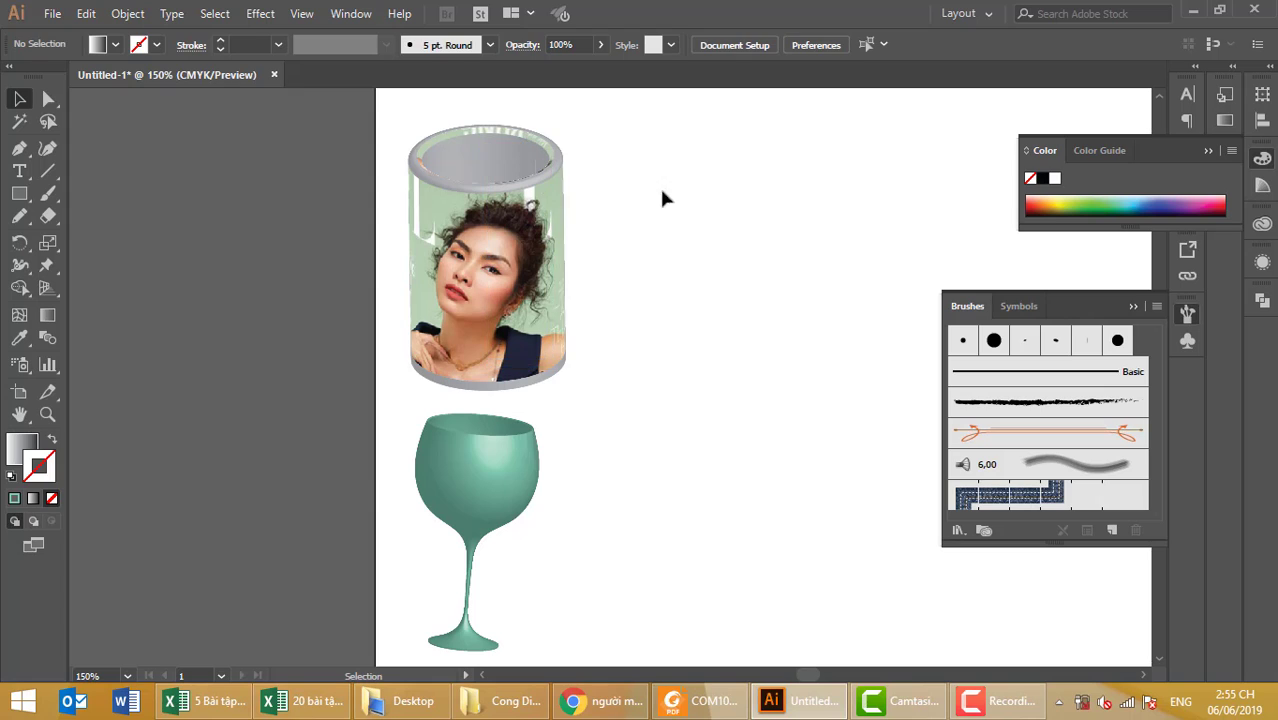
click(20, 195)
- Draw a tall rectangle right of the cup and fill it purple after trying several colours
drag(750, 166, 822, 484)
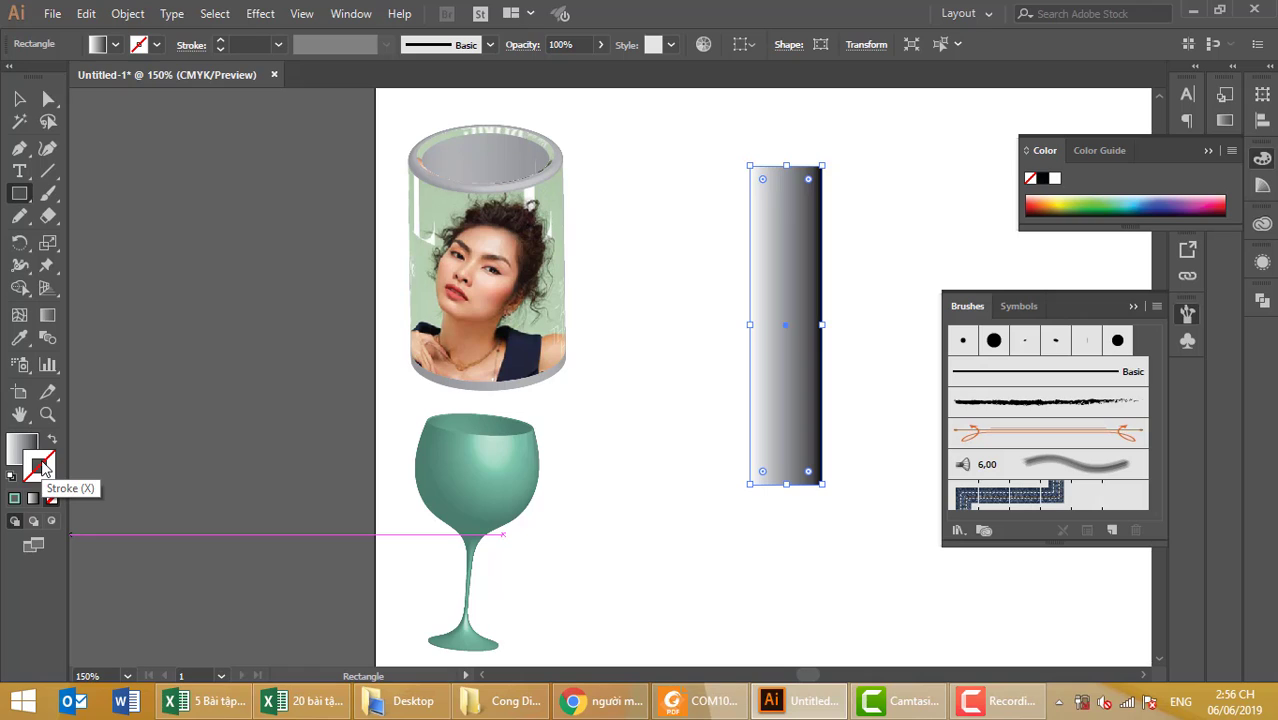
click(20, 448)
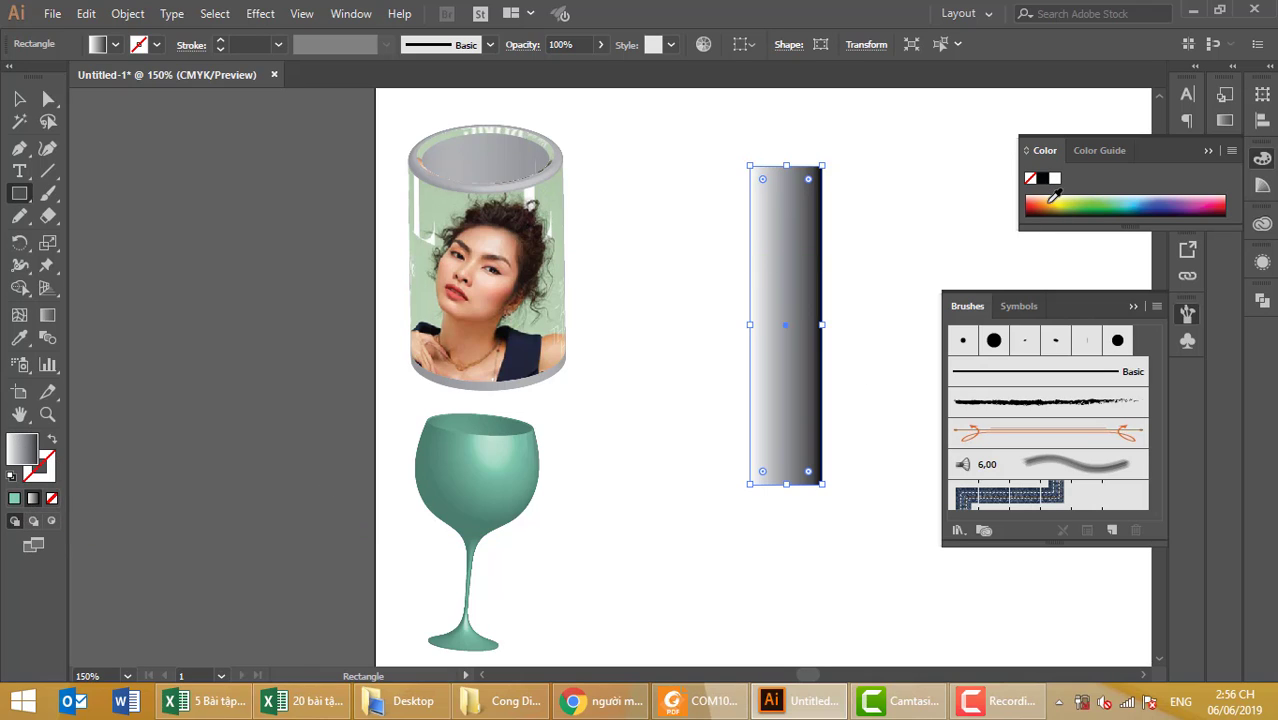
click(1052, 202)
click(1046, 208)
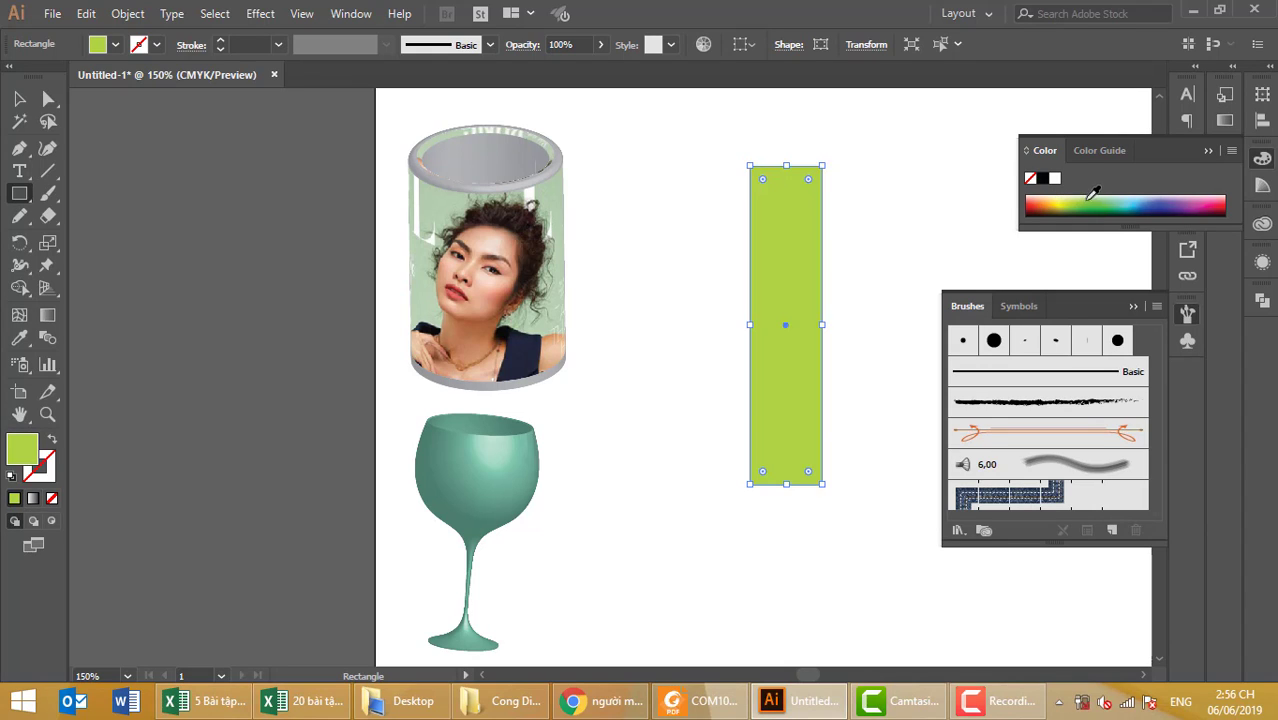
click(1062, 197)
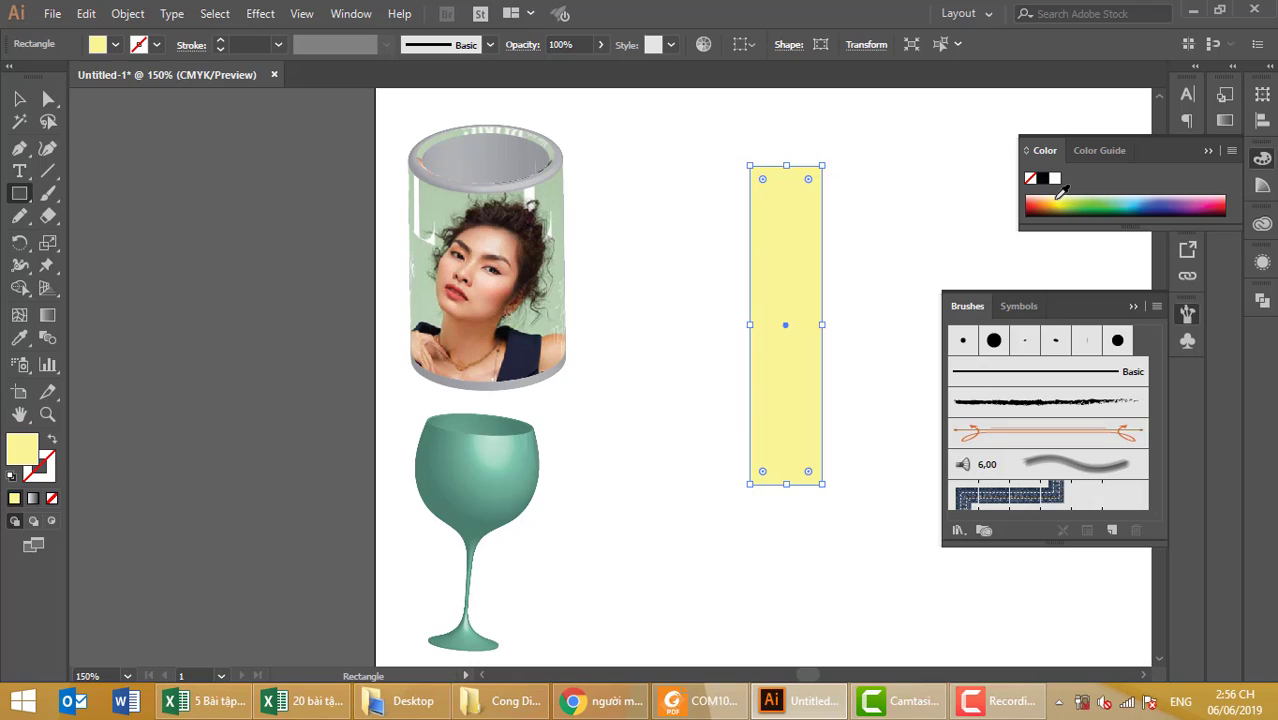
click(1043, 180)
click(1066, 200)
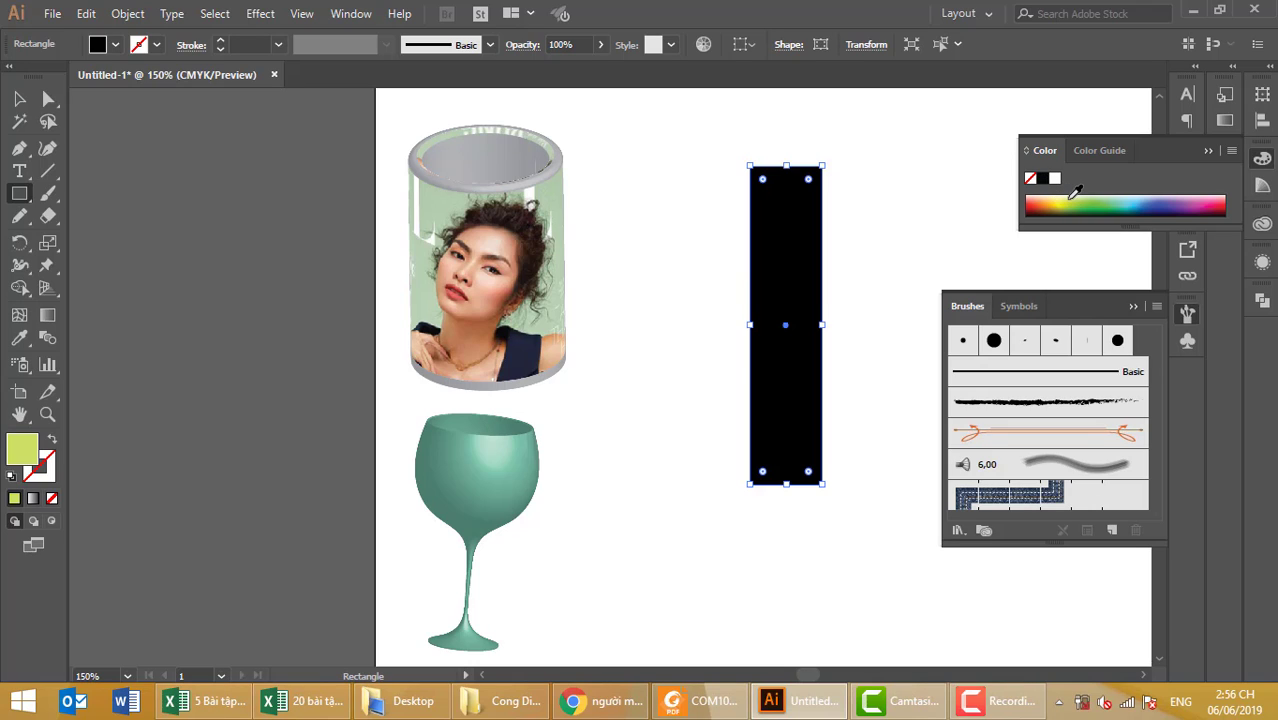
click(1191, 195)
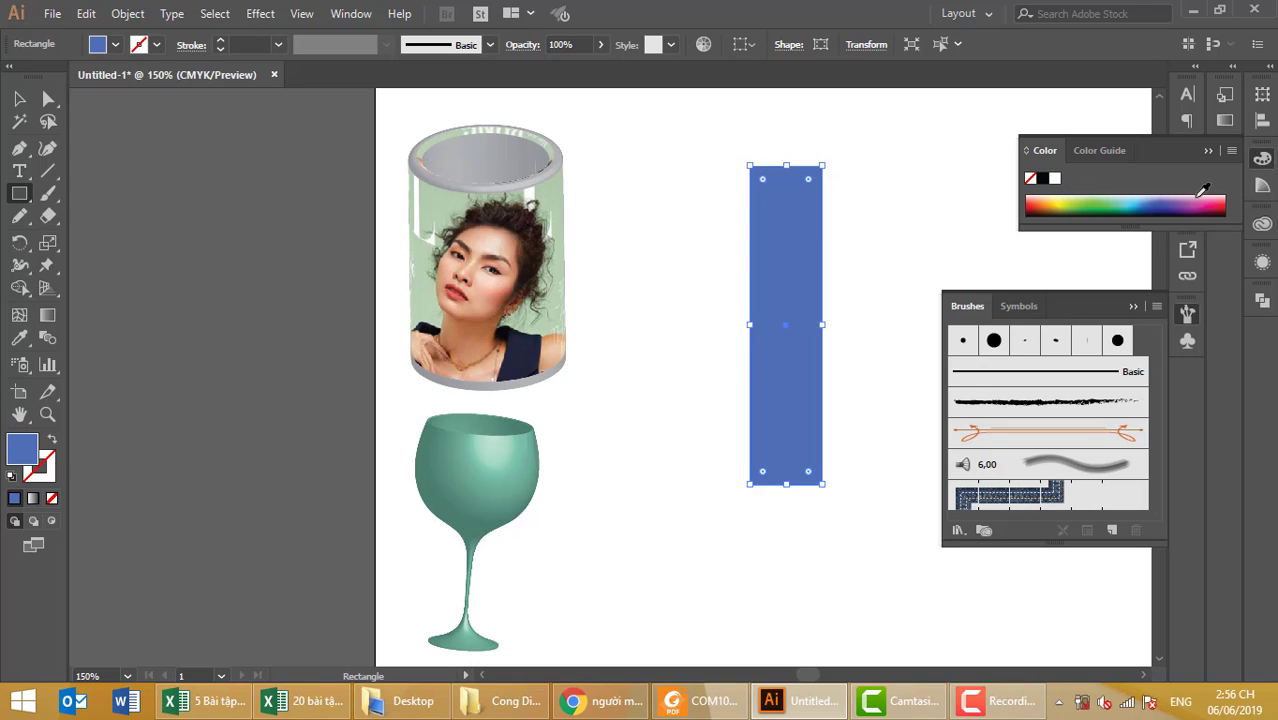
click(1201, 196)
click(1188, 194)
- Round the rectangle's two top corners into a semicircular dome using Direct Selection corner widgets
click(48, 98)
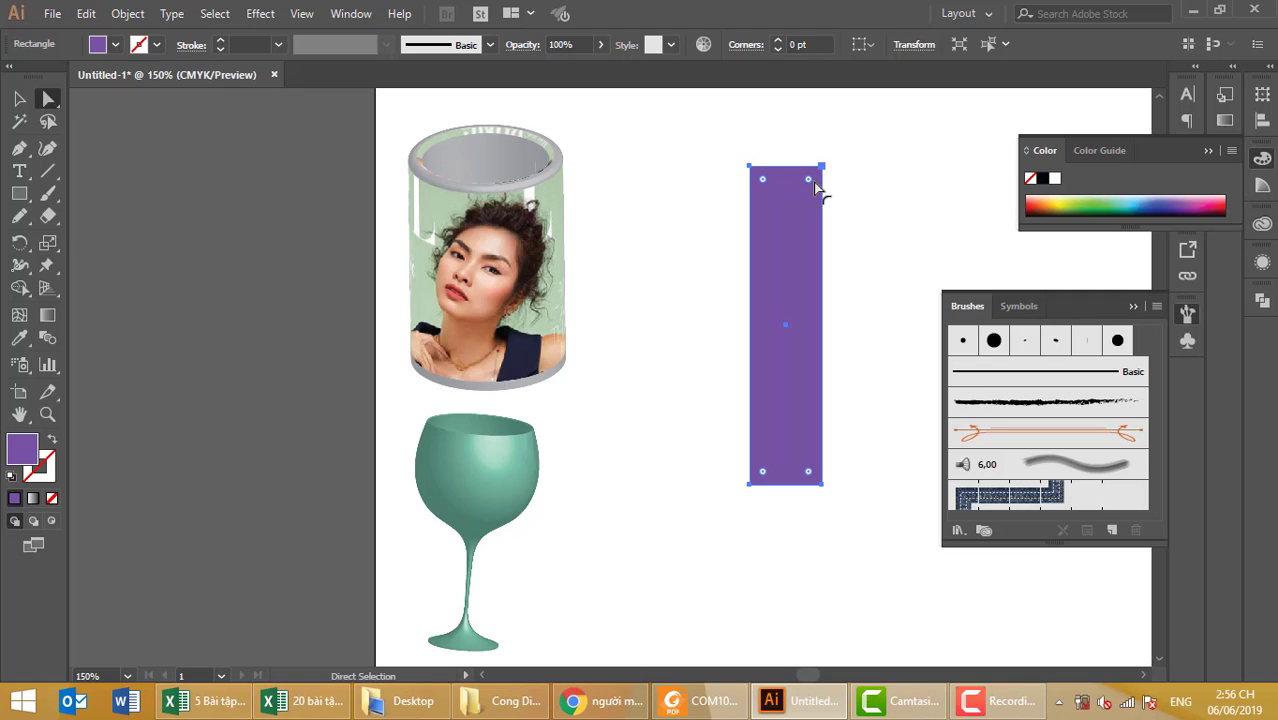
click(853, 177)
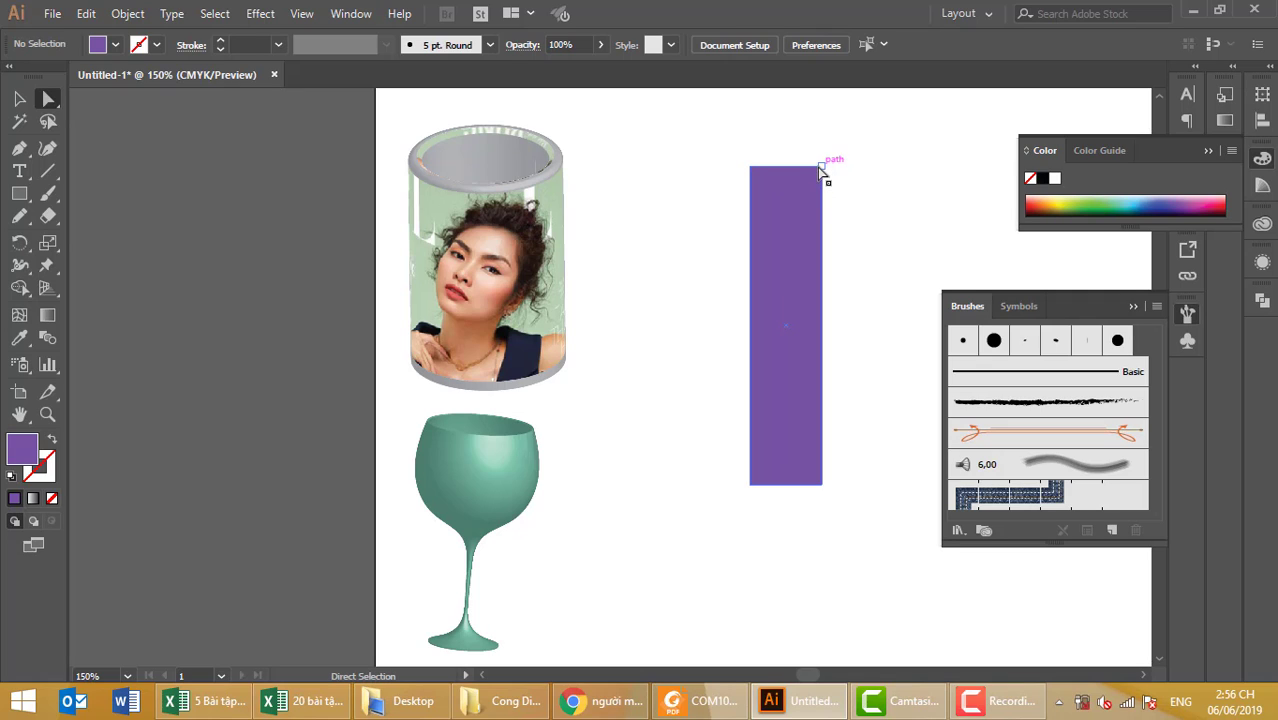
click(819, 167)
mouse_move(740, 152)
mouse_down()
mouse_move(814, 190)
mouse_move(806, 243)
mouse_up()
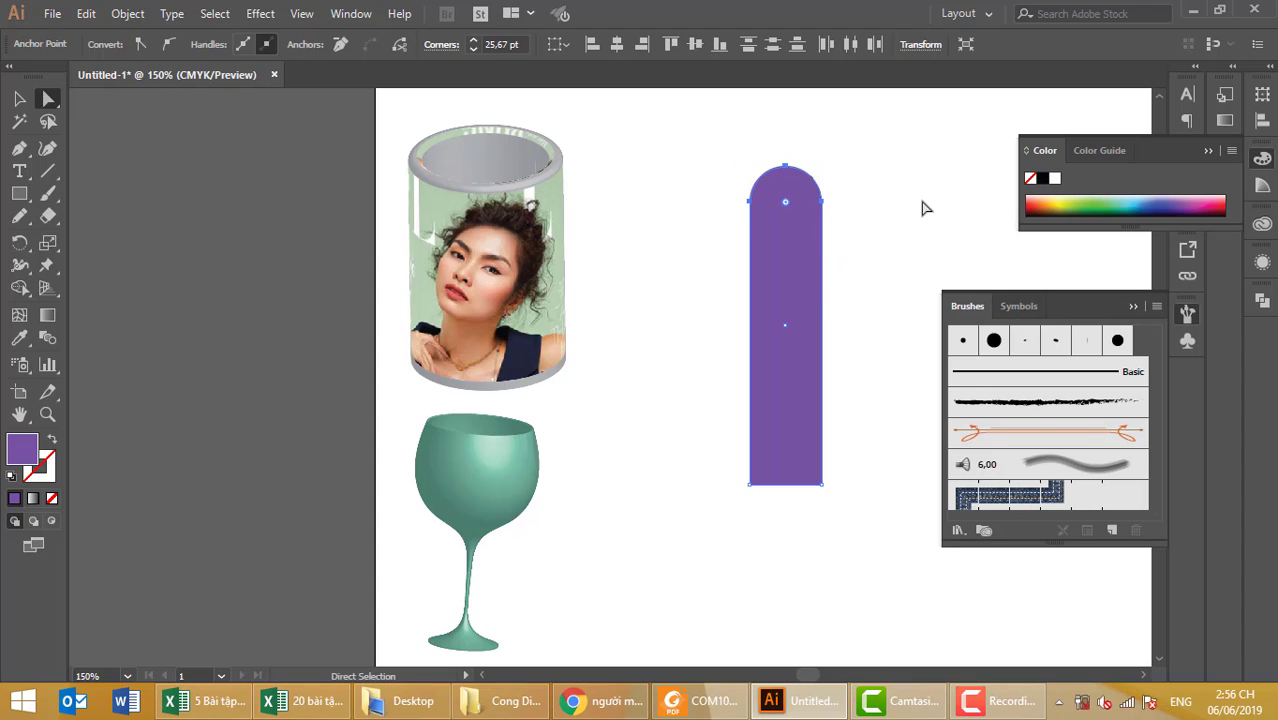
click(925, 207)
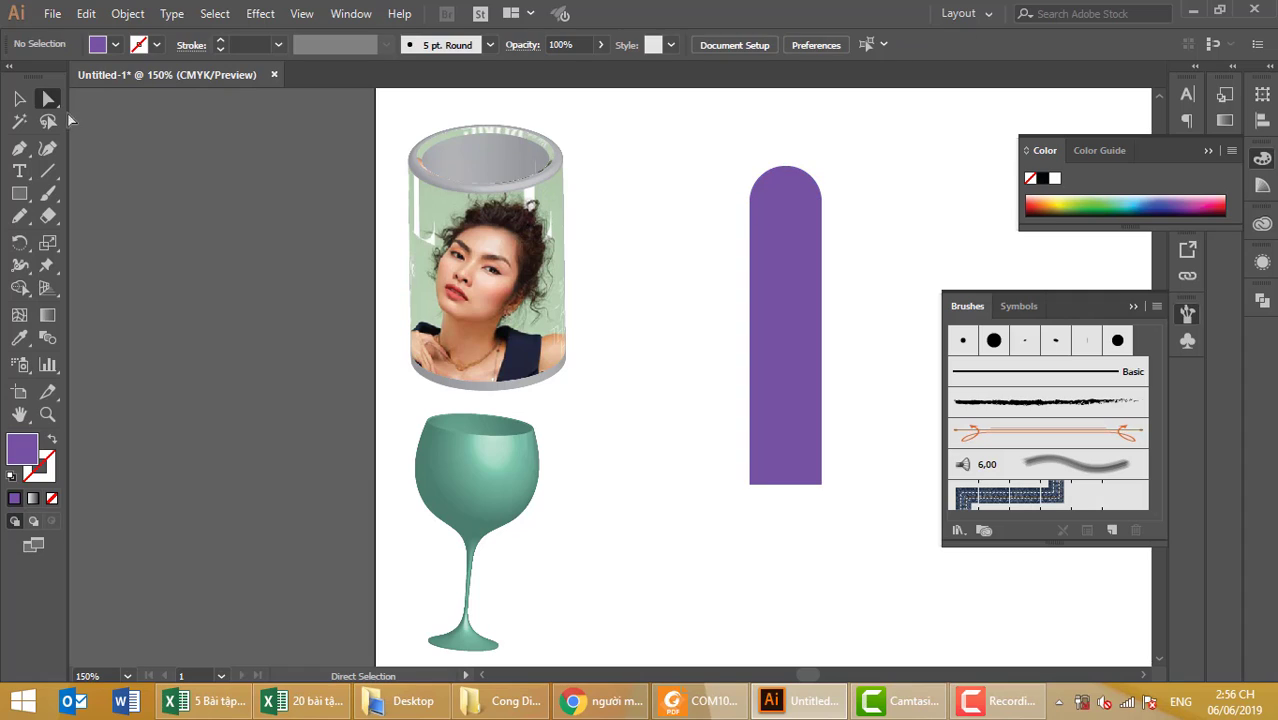
click(20, 97)
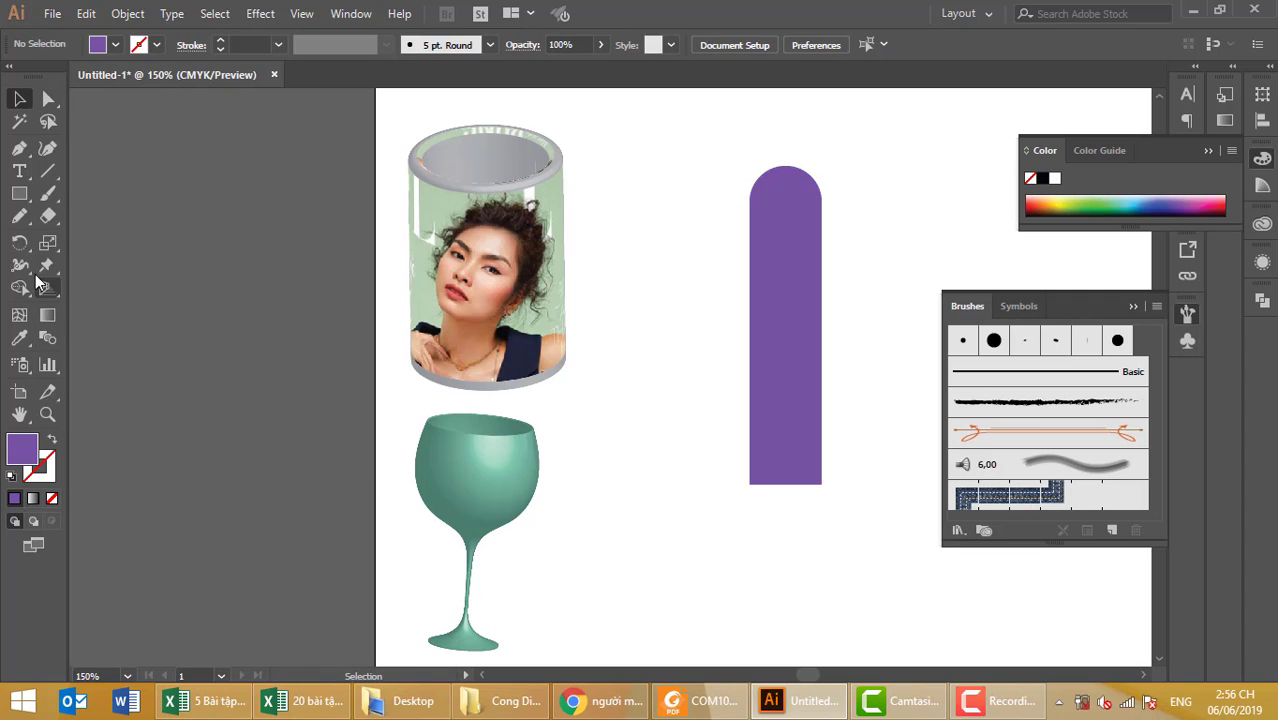
- Draw a thin bar along the purple shape's base and unite both into one L-shape with Pathfinder
click(19, 195)
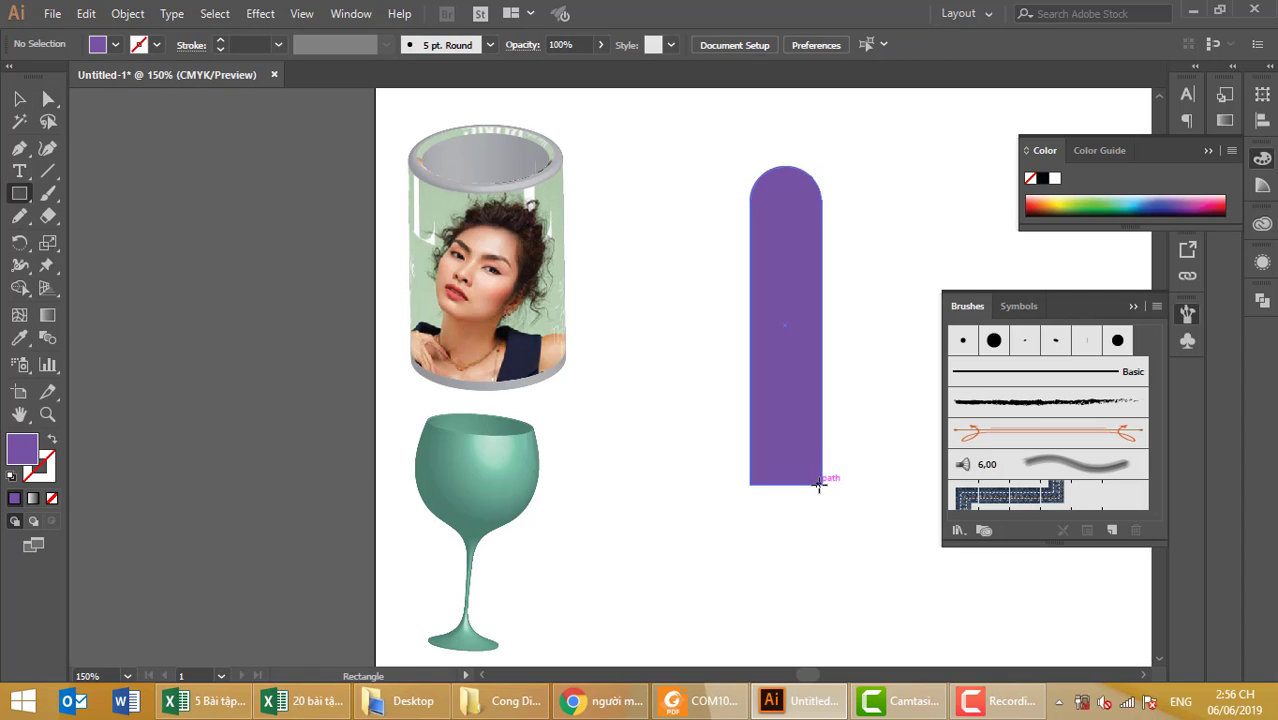
mouse_move(822, 484)
mouse_down()
mouse_move(623, 466)
mouse_move(643, 464)
mouse_up()
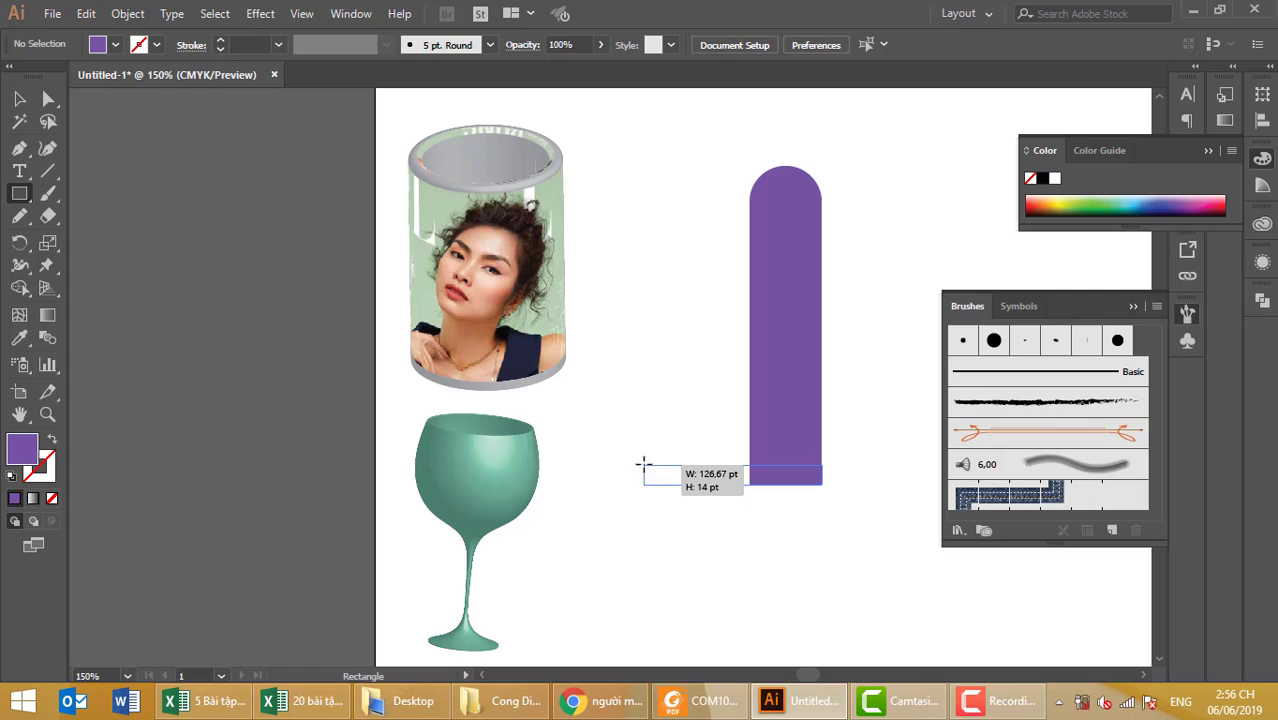
drag(643, 463, 639, 462)
click(18, 99)
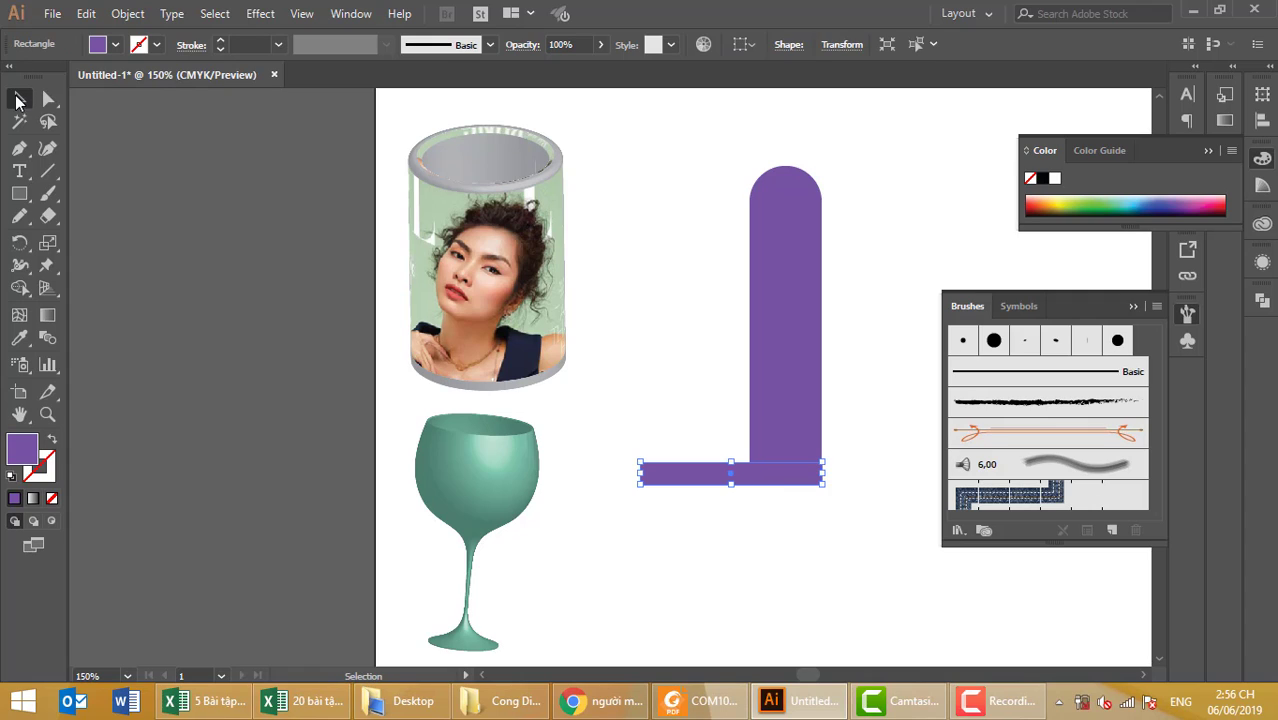
drag(871, 315, 631, 529)
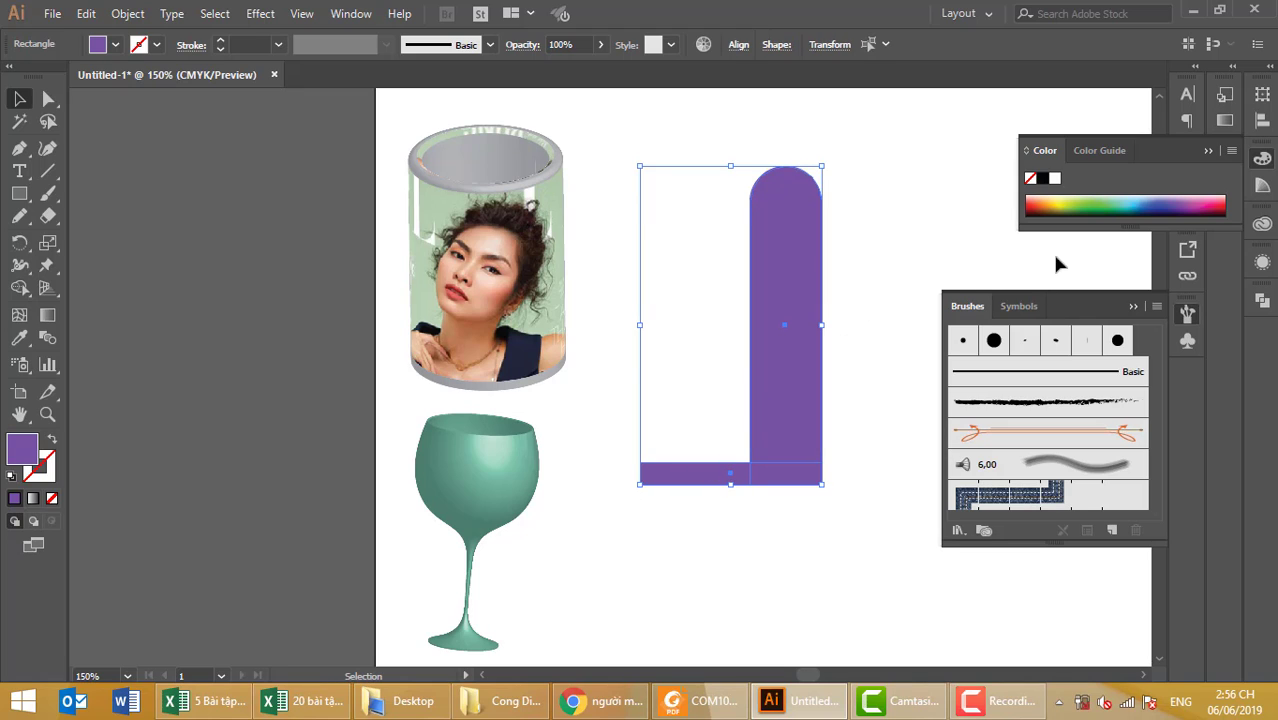
click(1262, 300)
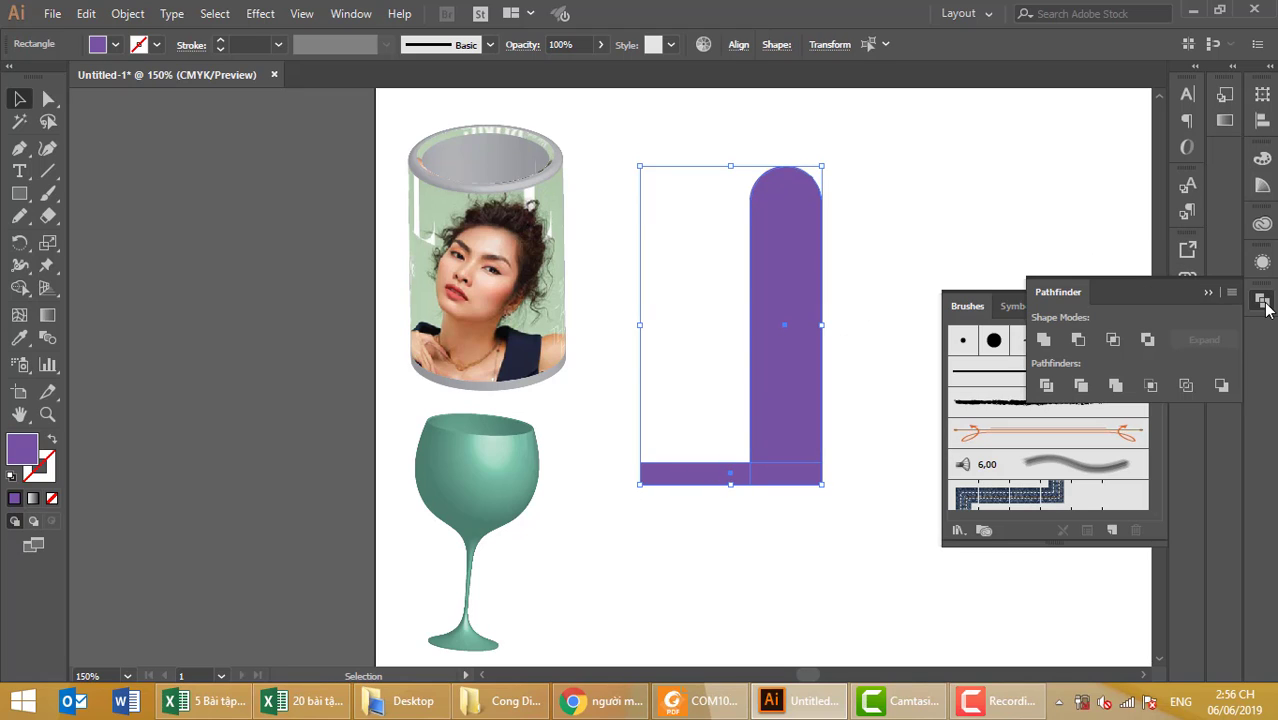
click(1043, 340)
click(886, 187)
- Scale the L-shaped profile down to about 52 × 133 pt
click(771, 405)
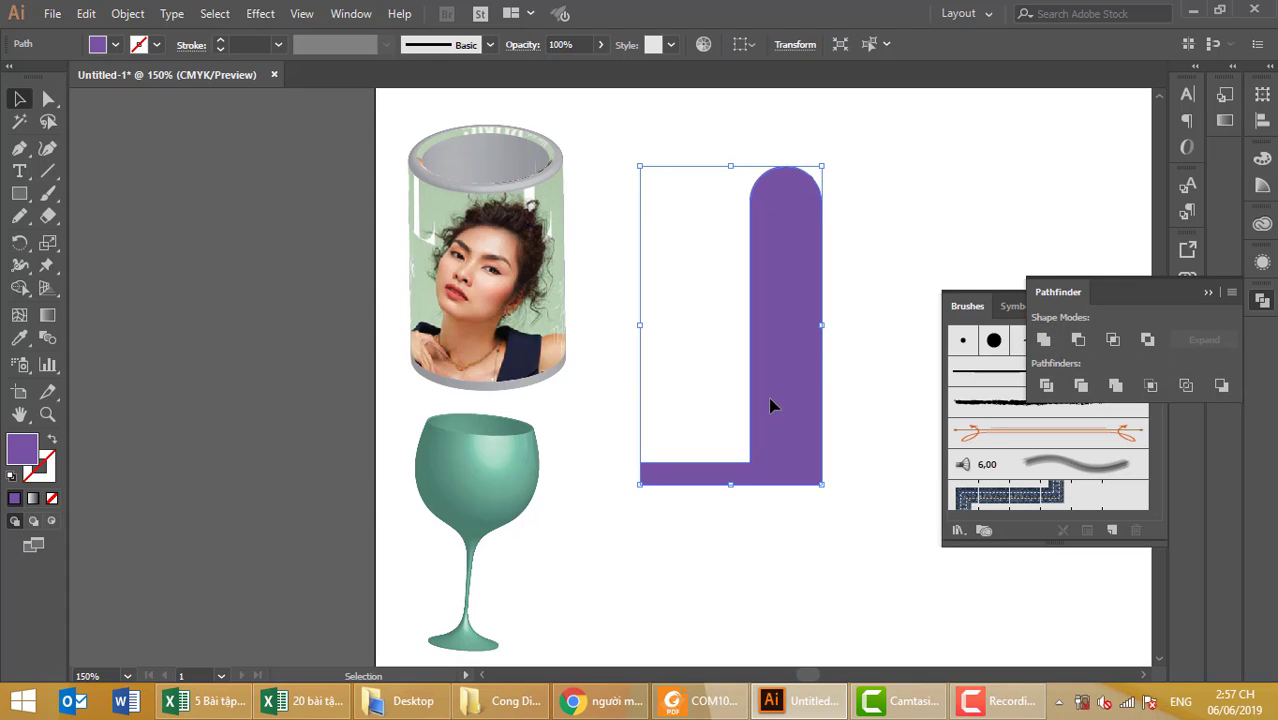
mouse_move(822, 485)
mouse_down()
mouse_move(721, 347)
mouse_move(750, 370)
mouse_up()
click(829, 295)
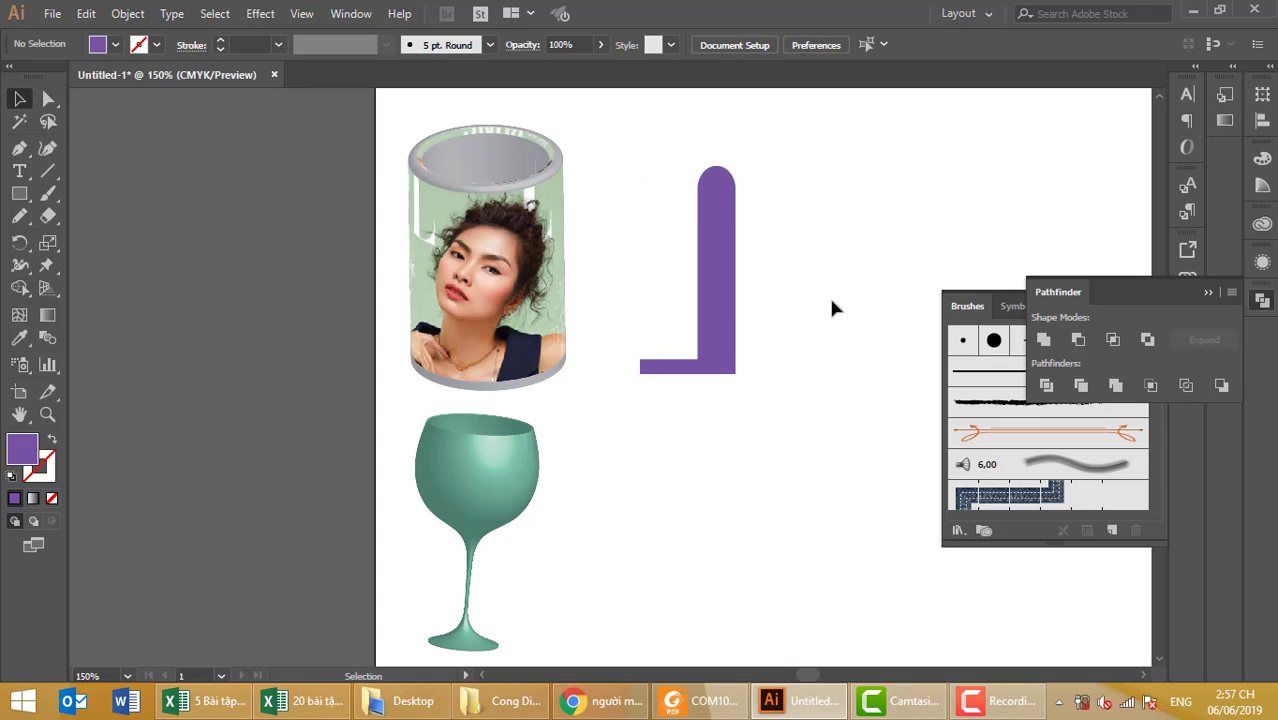
- Move the purple L-shape to the right and slightly up
click(729, 292)
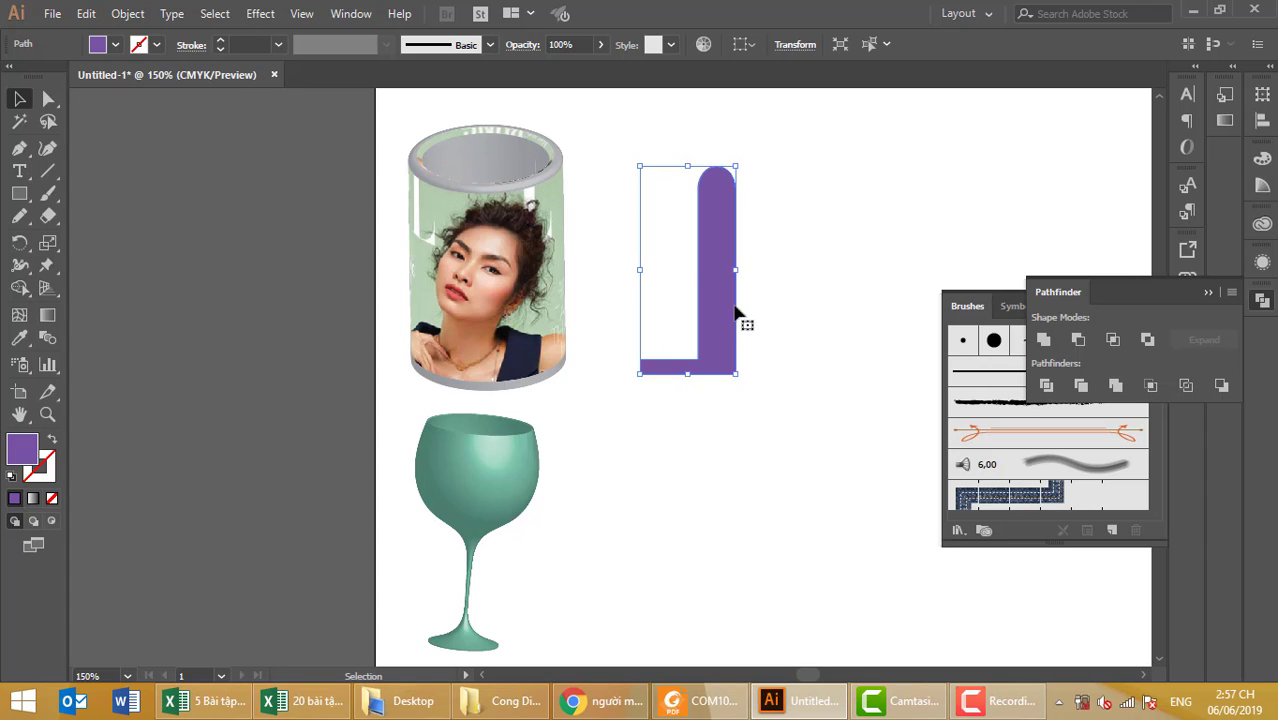
drag(722, 310, 802, 310)
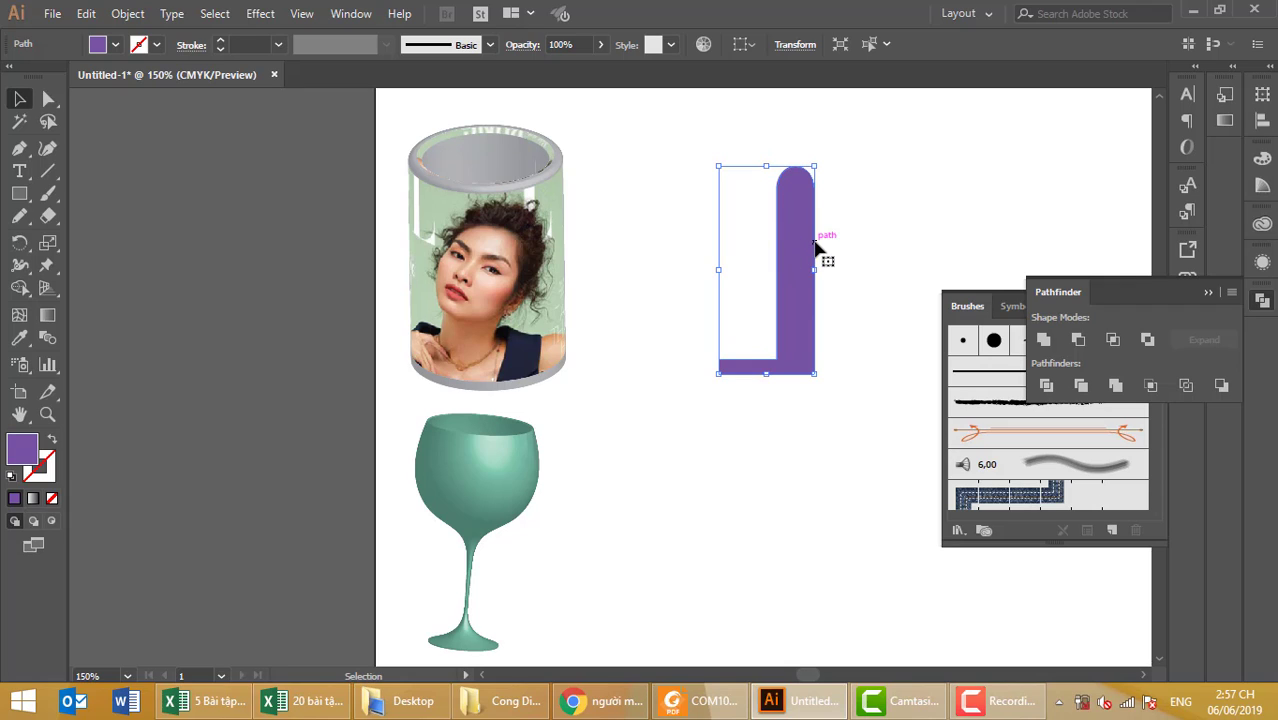
click(852, 206)
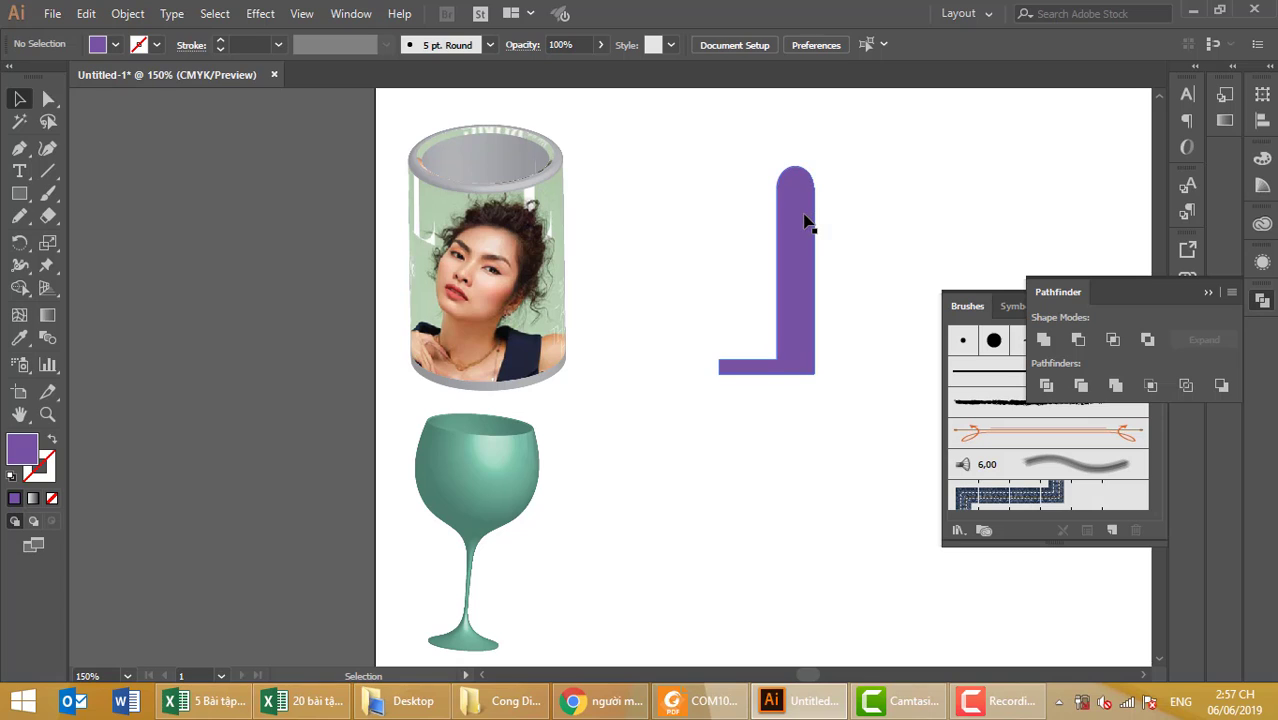
click(806, 222)
drag(805, 262, 821, 235)
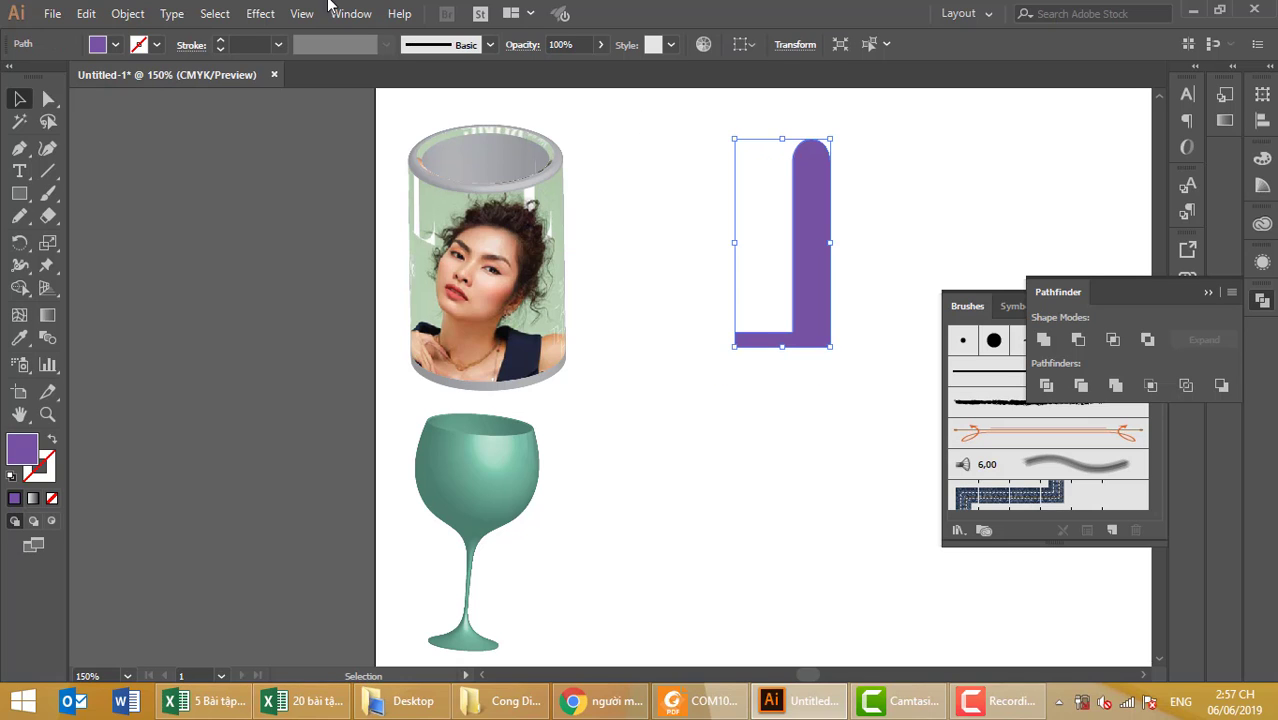
- Preview a 3D Revolve on the L-shape at a custom angle, then cancel it
click(260, 13)
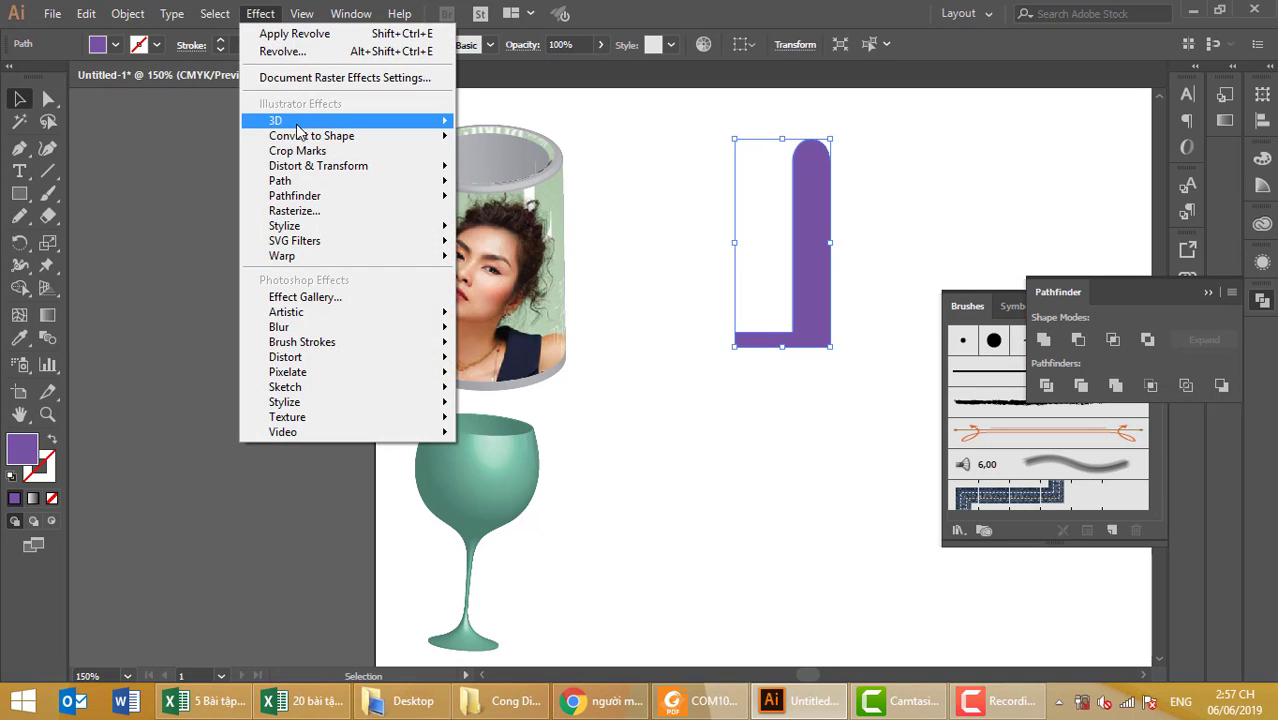
mouse_move(275, 120)
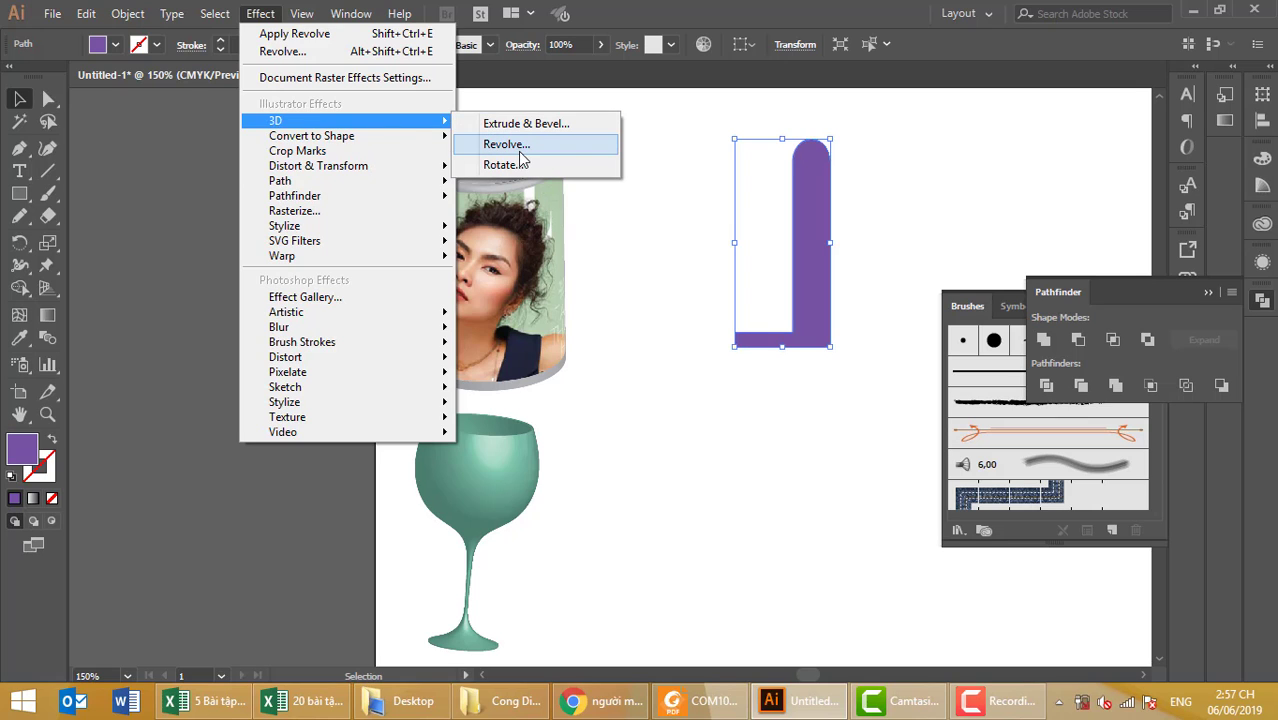
click(520, 147)
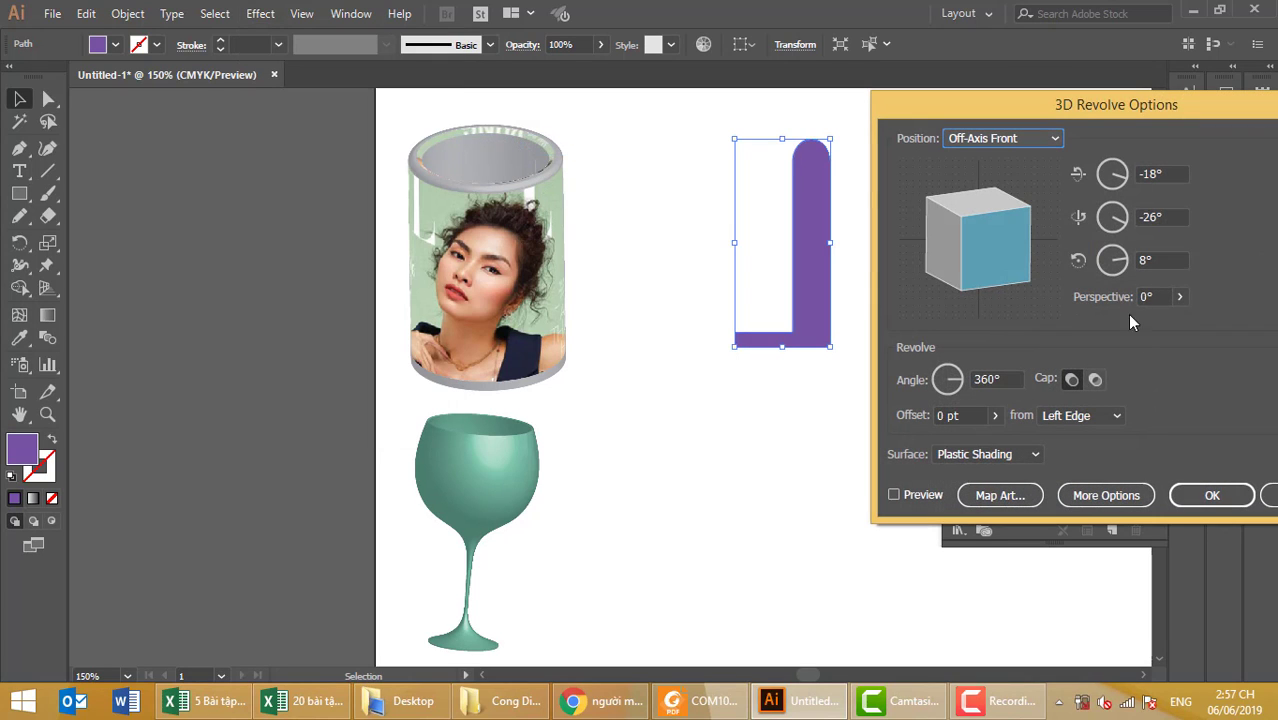
click(920, 494)
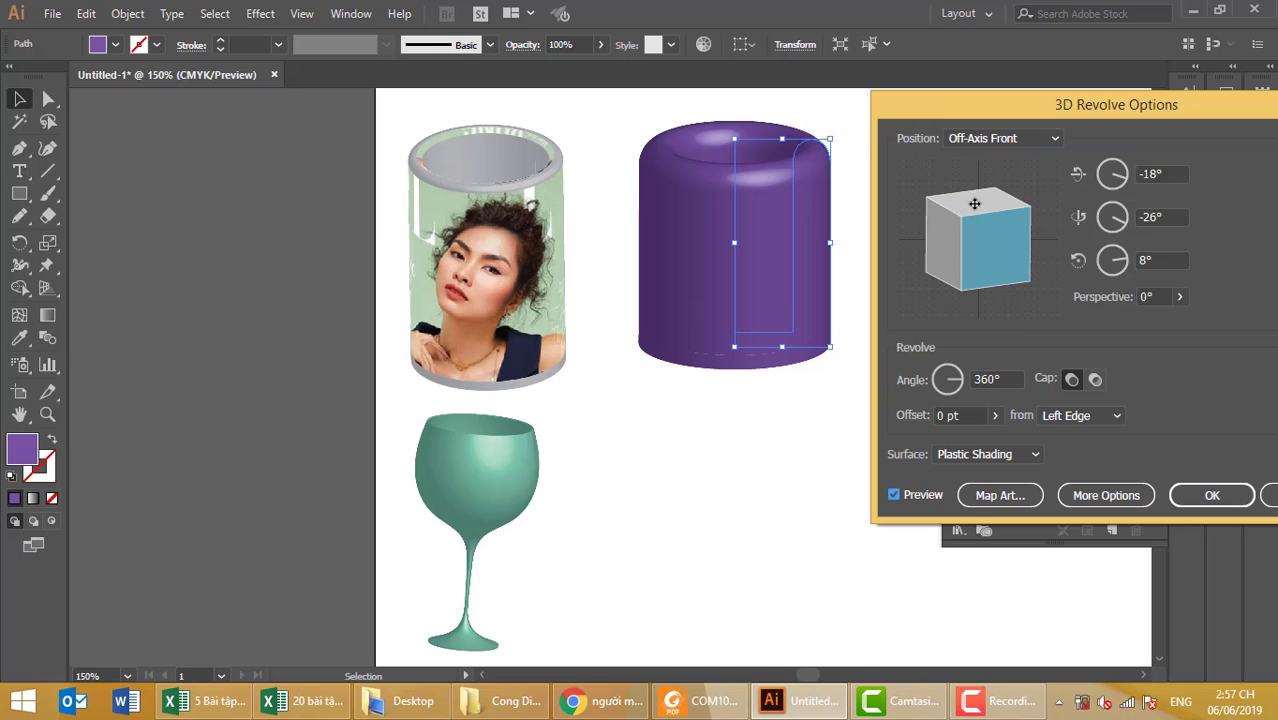
mouse_move(975, 212)
mouse_down()
mouse_move(978, 227)
mouse_move(928, 228)
mouse_move(994, 215)
mouse_up()
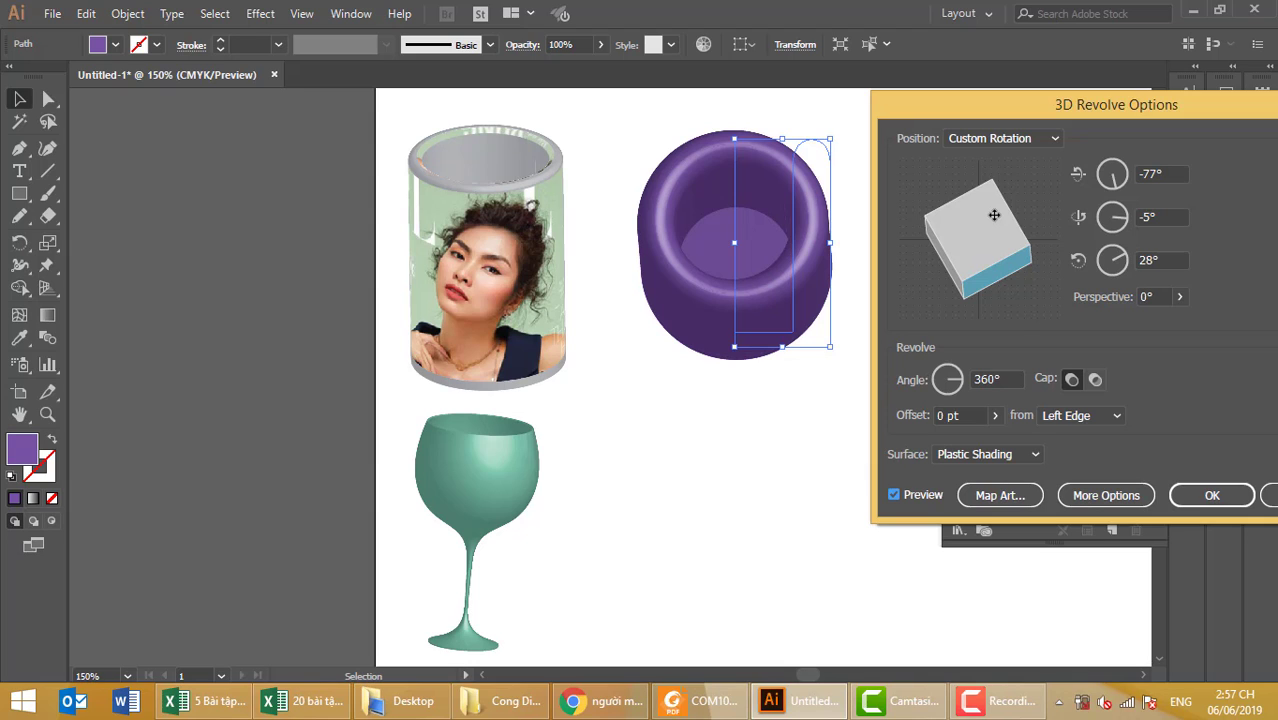
key(Escape)
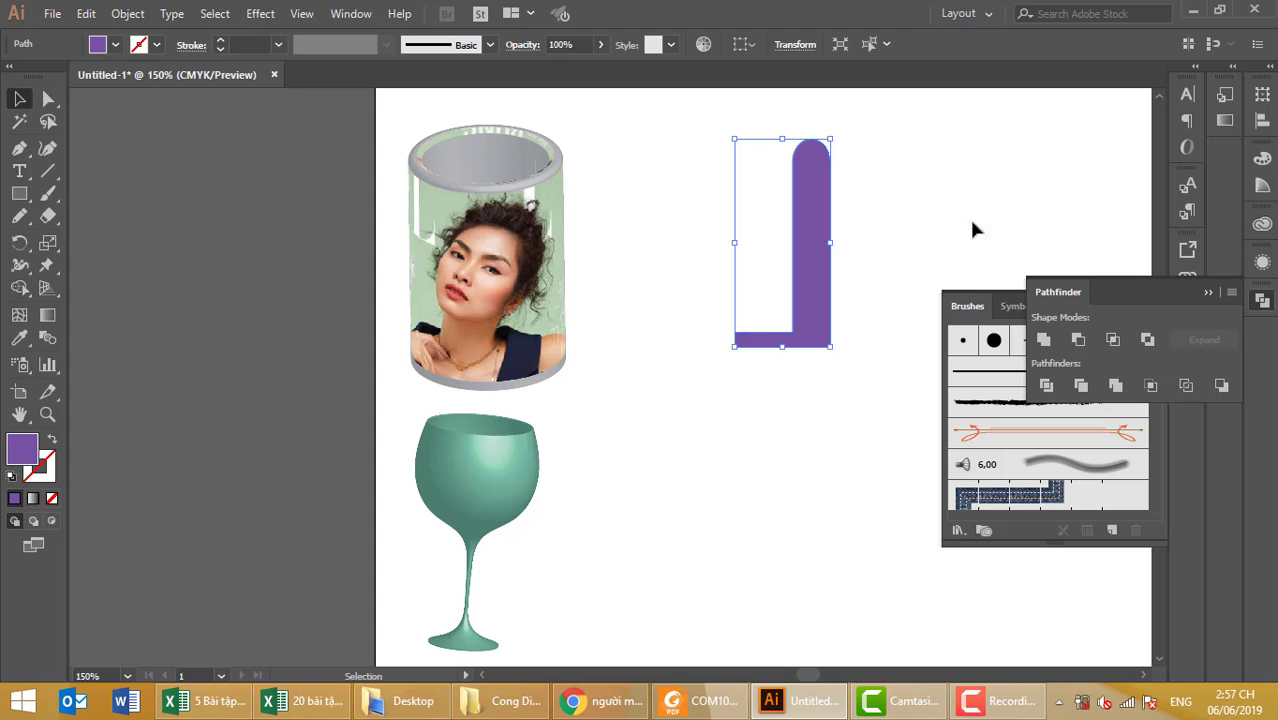
- Select the purple L-shape with Direct Selection and nudge it a few points right
click(919, 231)
click(808, 229)
click(48, 102)
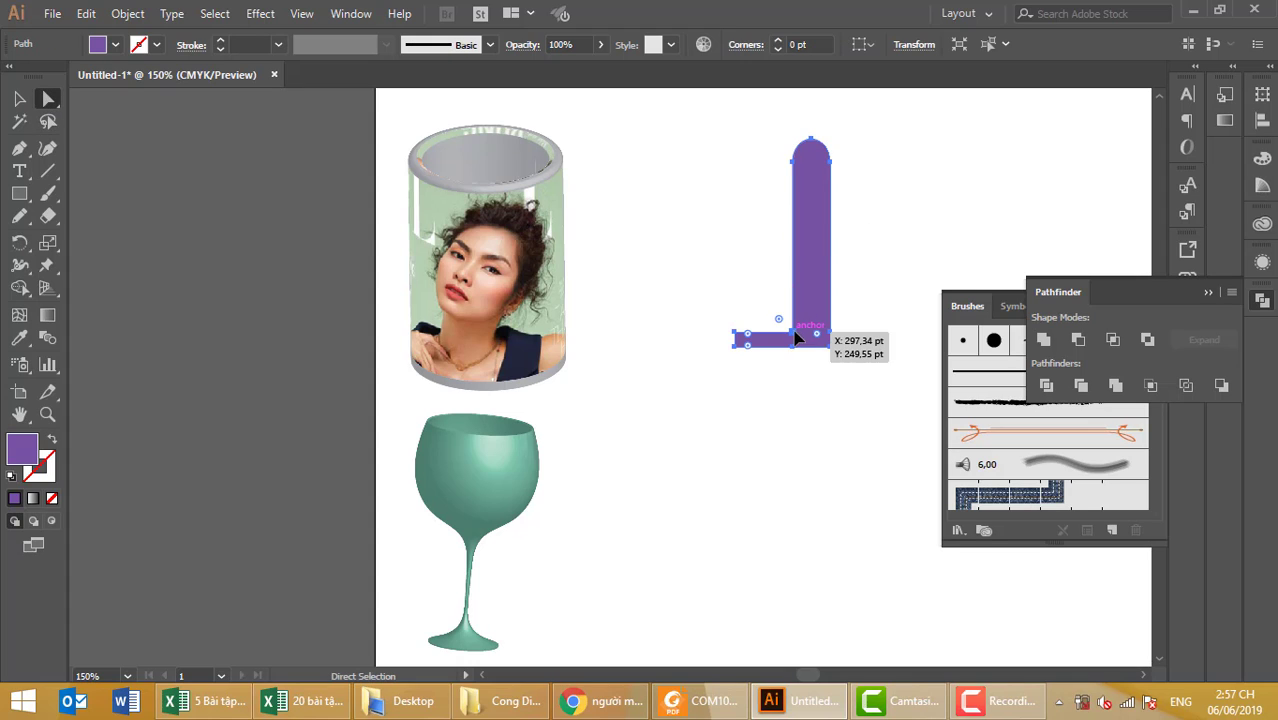
drag(797, 338, 805, 337)
key(ctrl+shift+a)
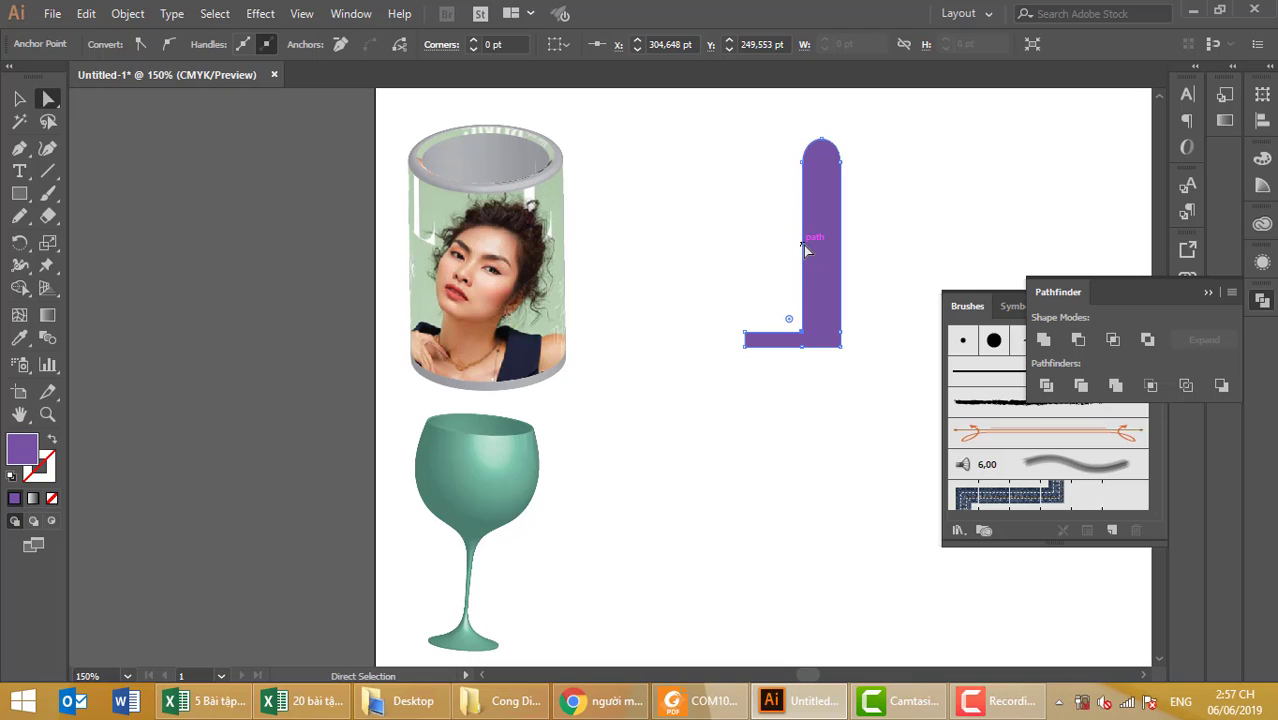
drag(805, 250, 813, 252)
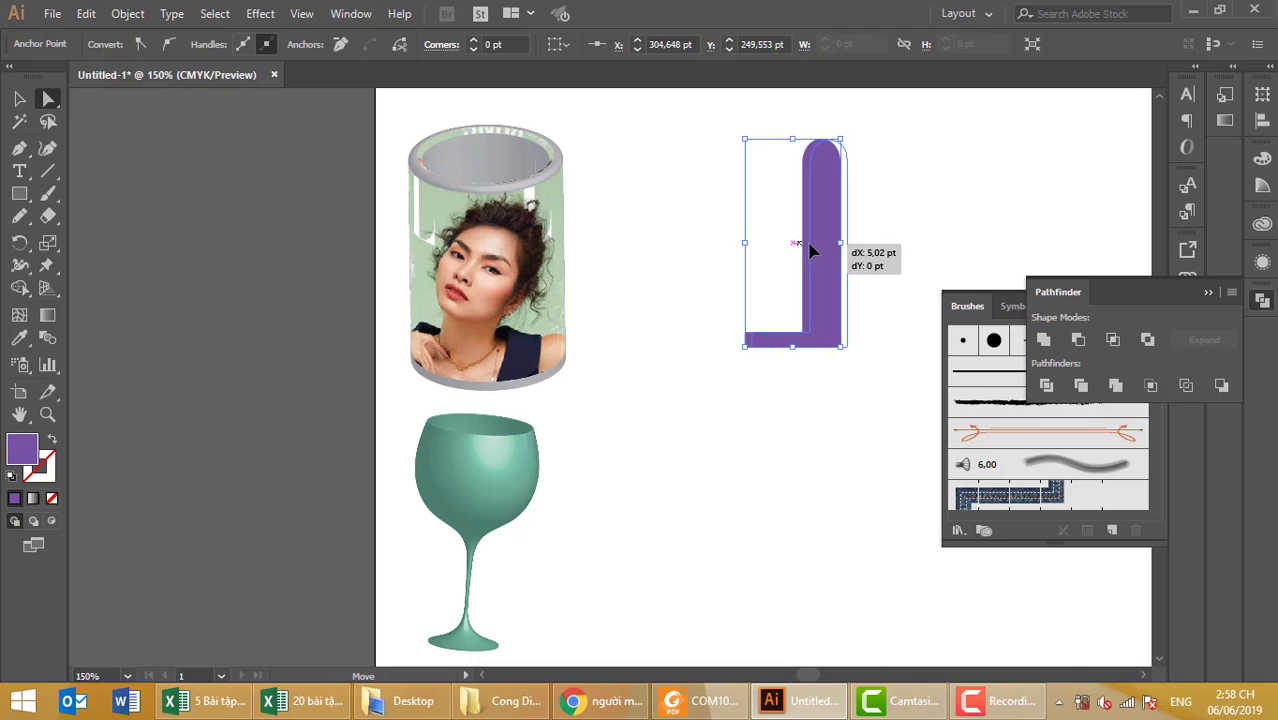
- Try converting the top anchor to a sharp corner, then revert it to keep the rounded top
click(804, 320)
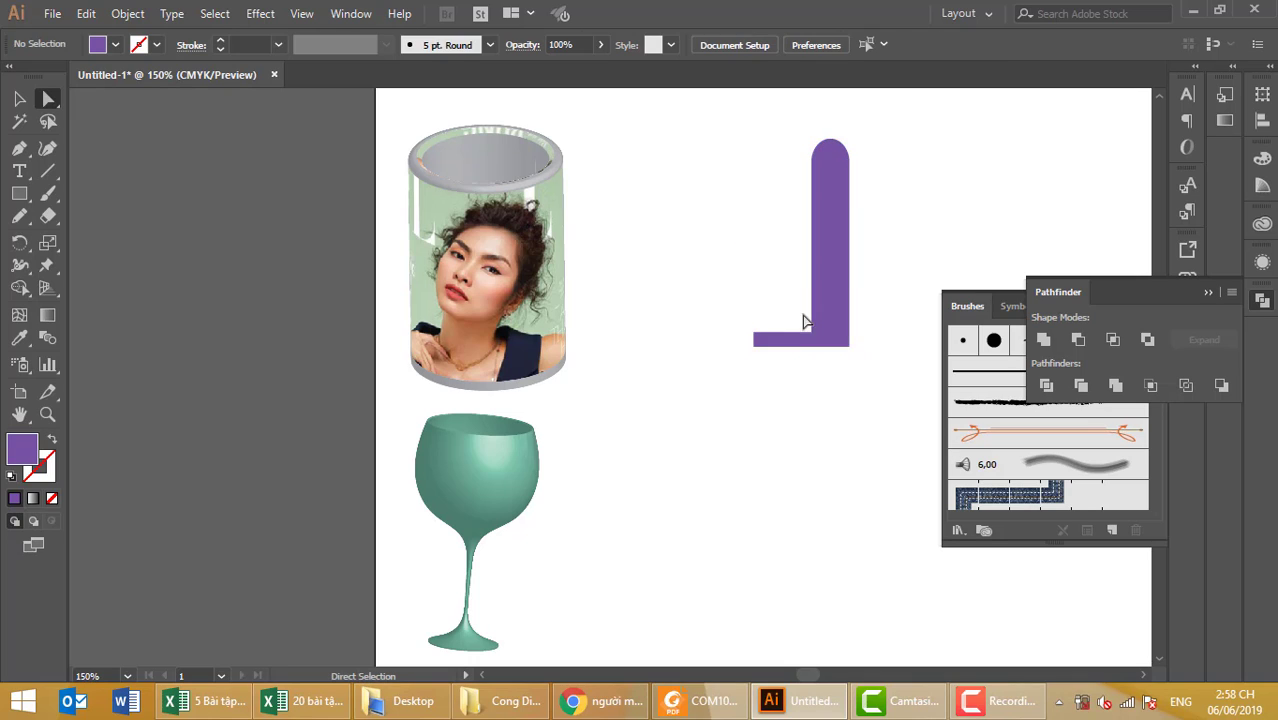
click(816, 341)
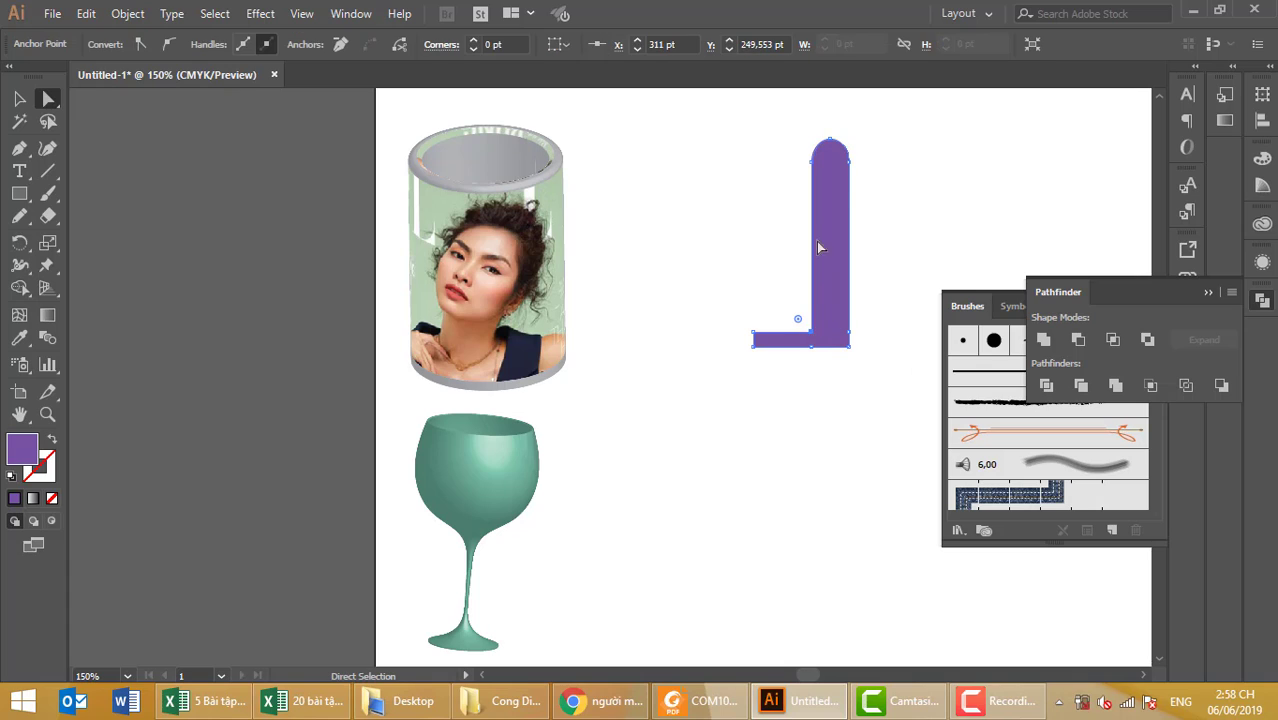
shift+click(813, 166)
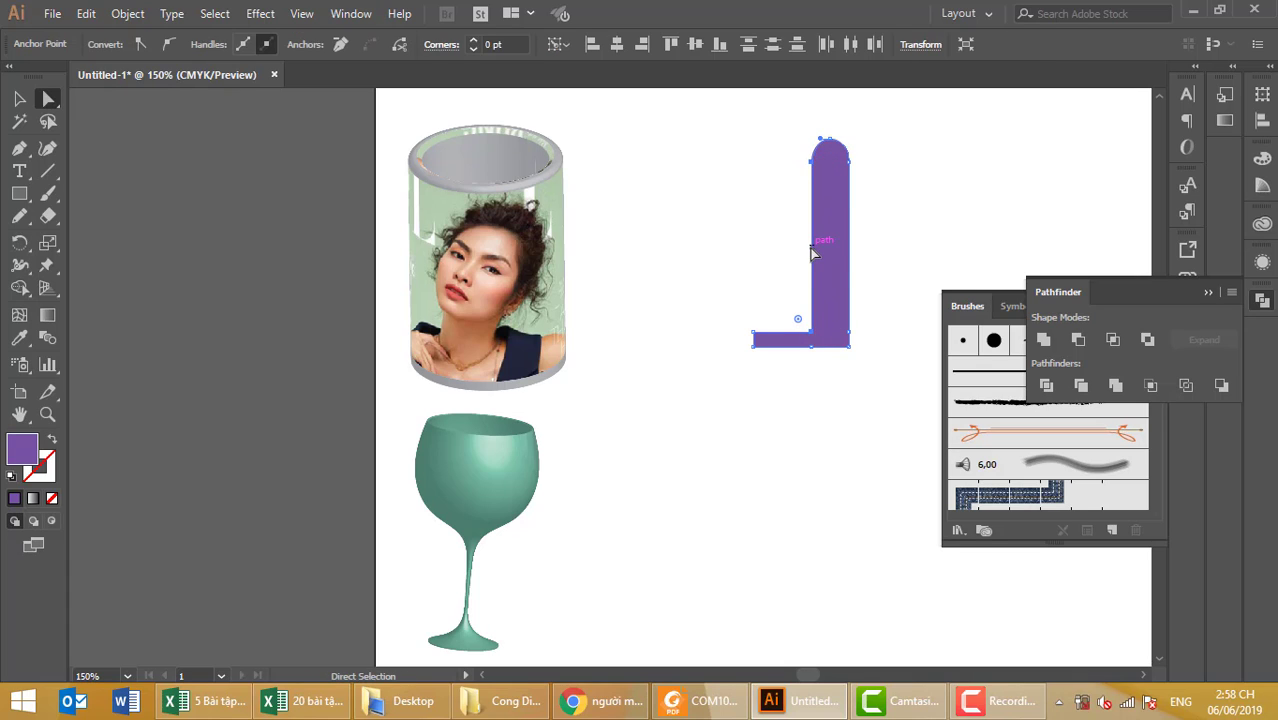
key(ctrl+plus)
key(ctrl+plus)
key(ctrl+plus)
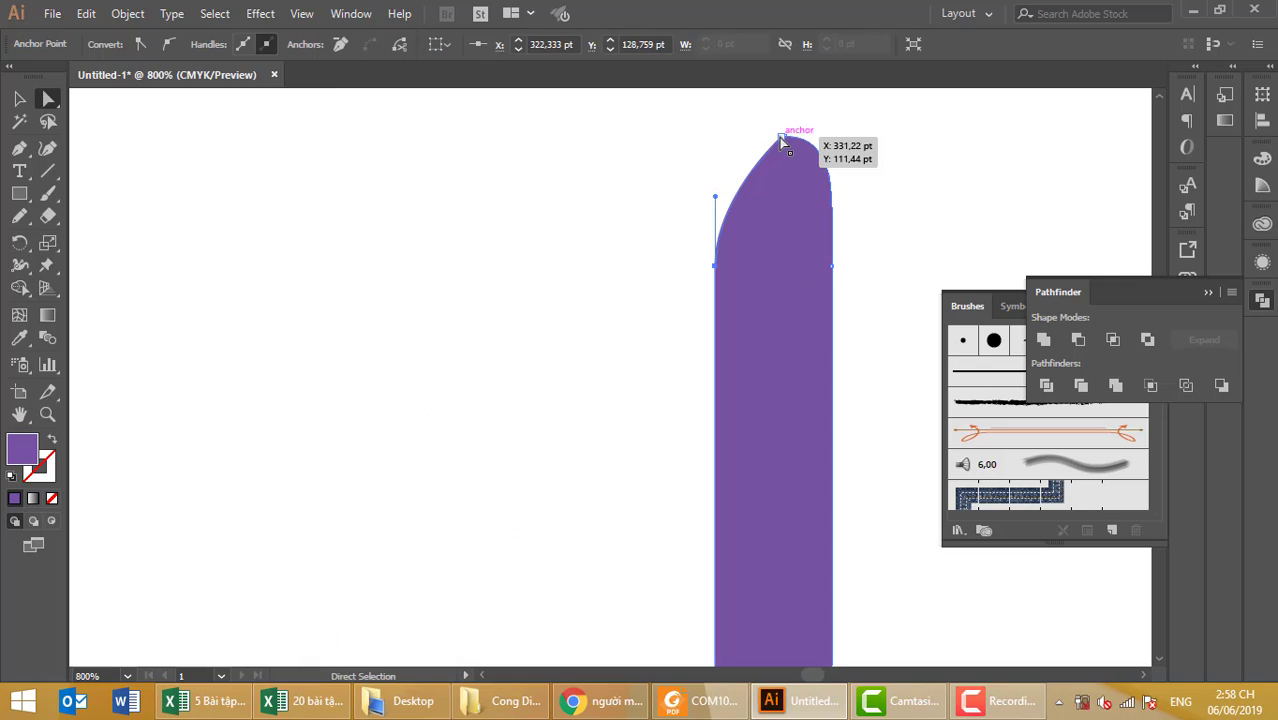
click(784, 137)
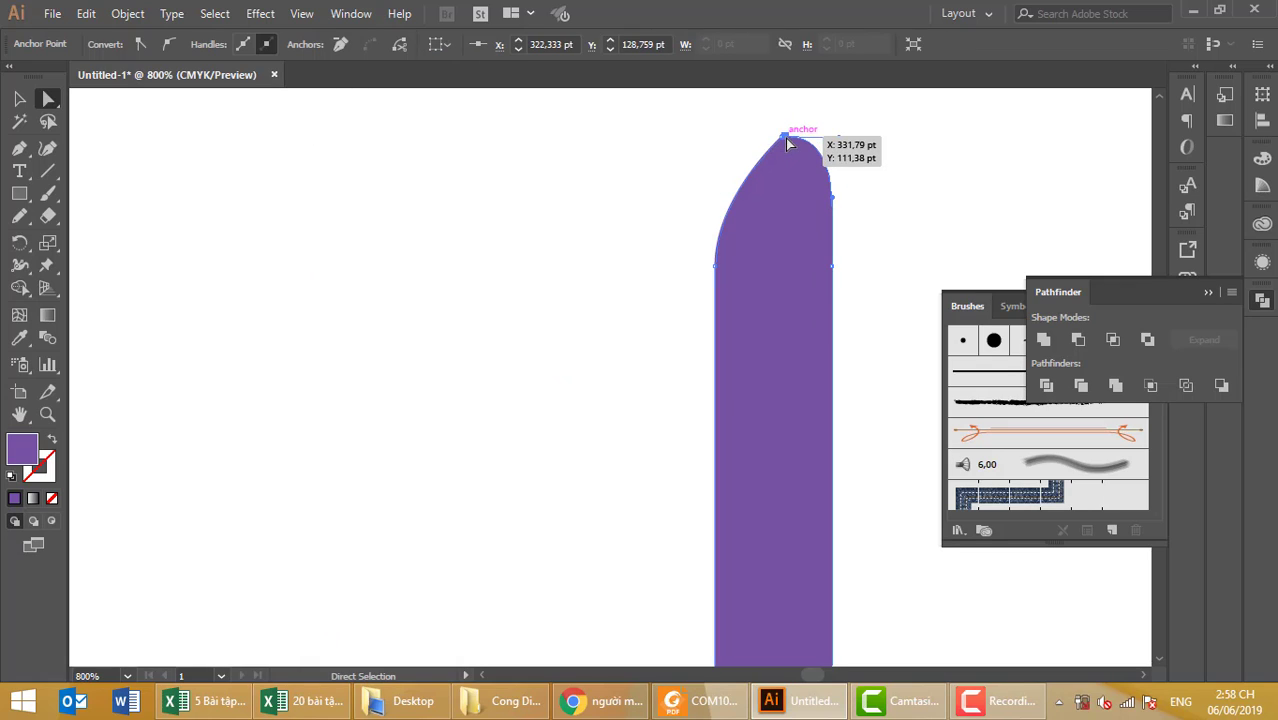
click(340, 44)
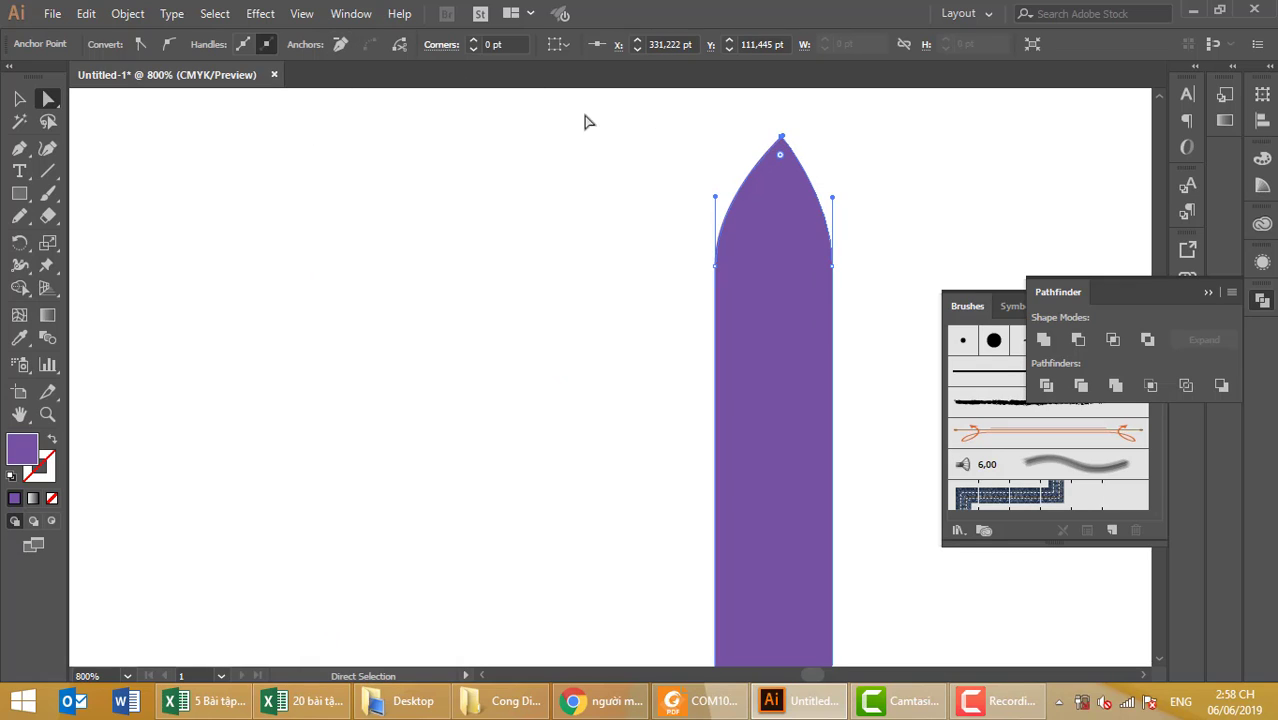
click(346, 44)
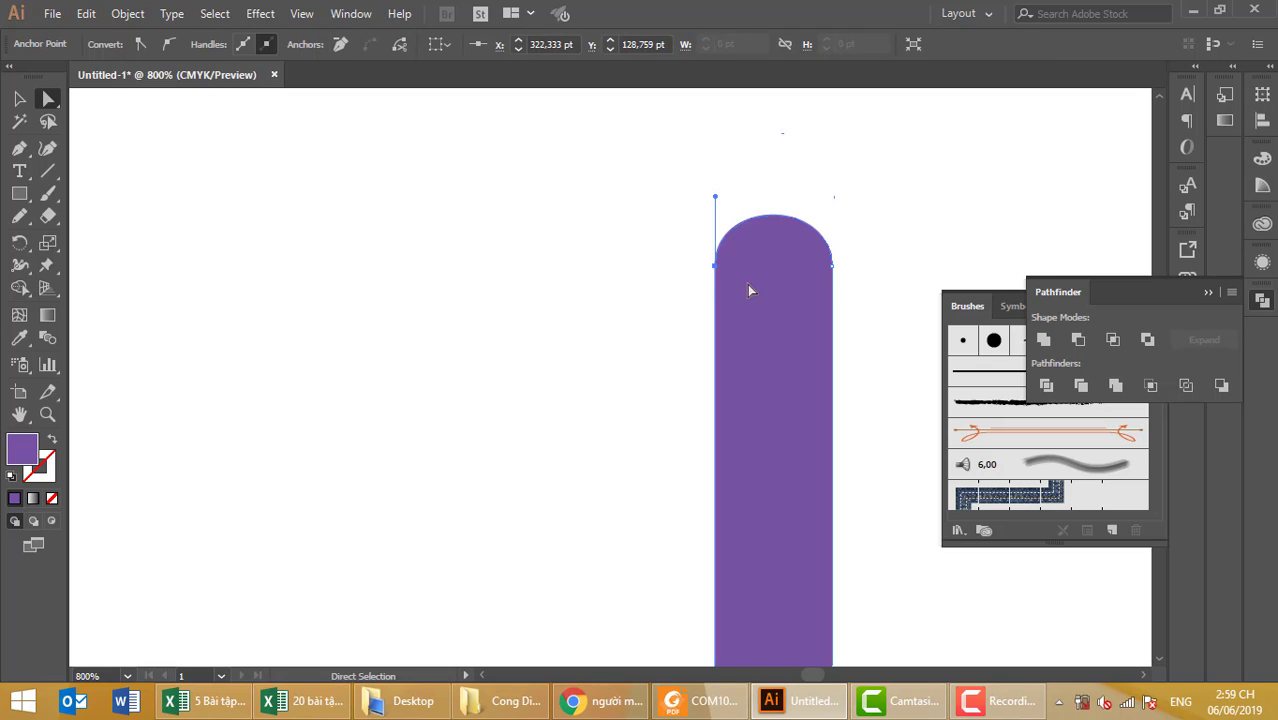
click(867, 262)
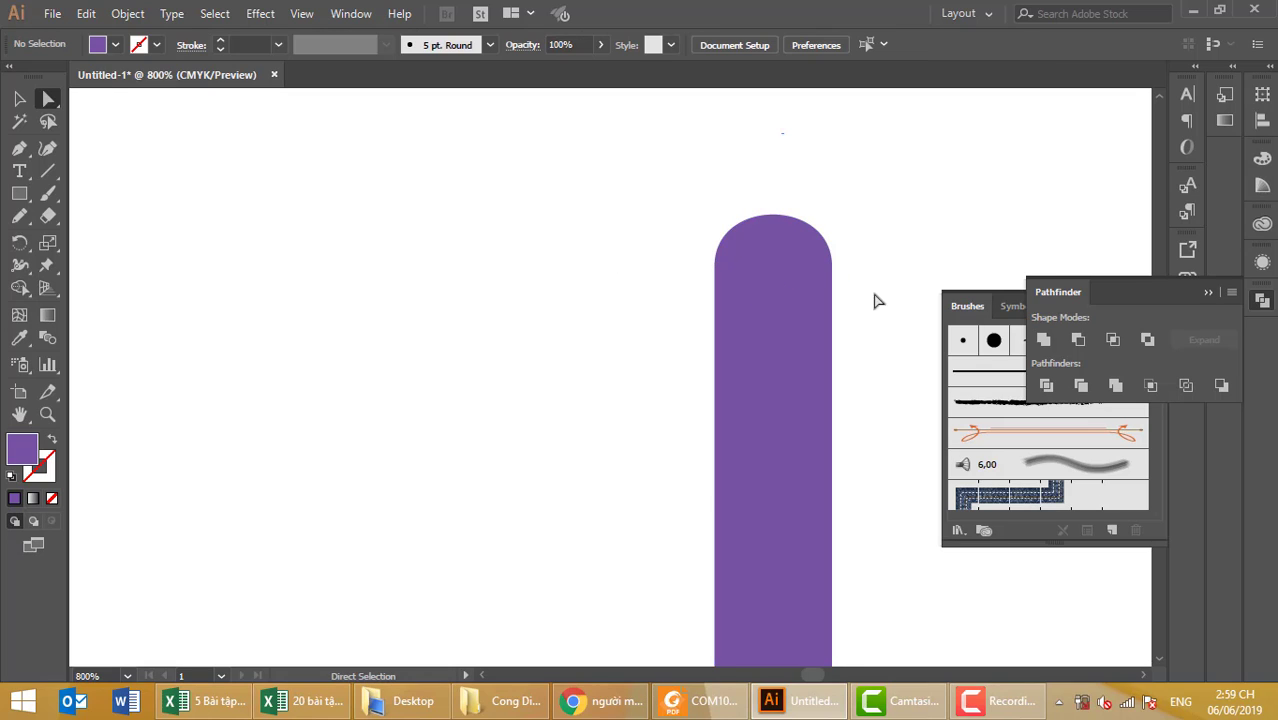
- Round the L-shape's outer bottom-right corner with its corner widget and enlarge the radius
scroll(872, 464, down, 1)
scroll(872, 464, down, 2)
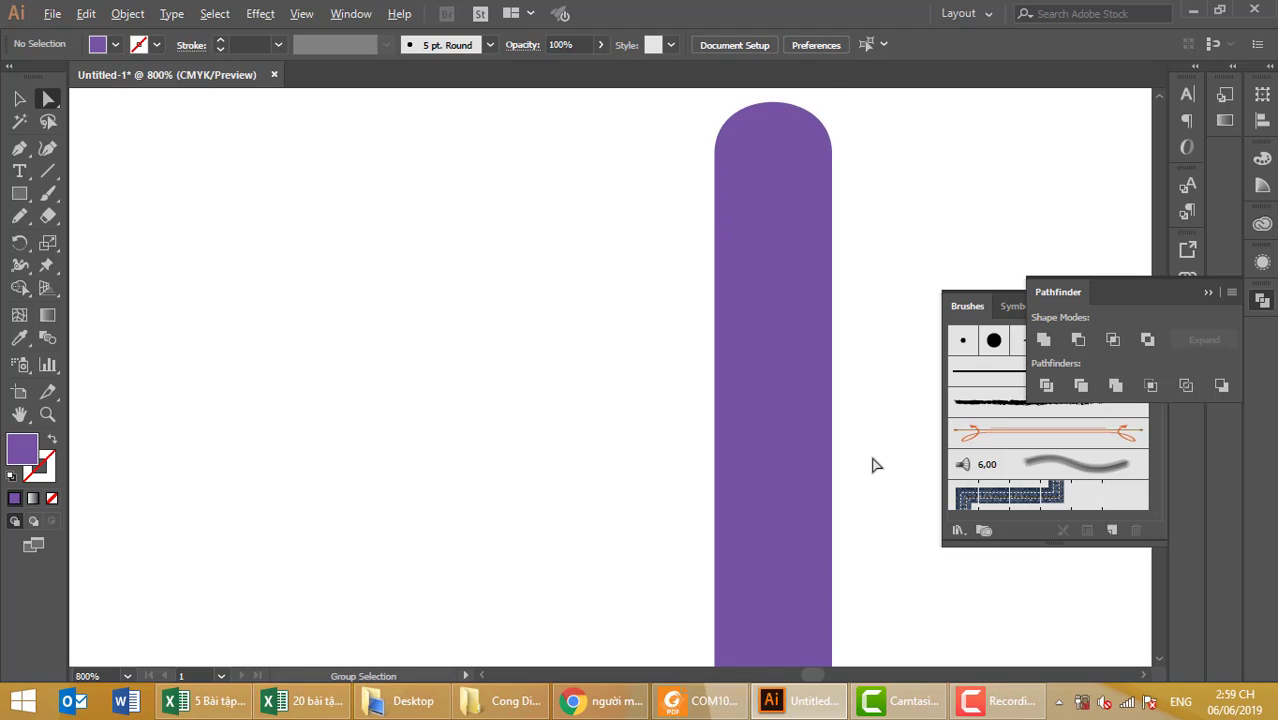
scroll(872, 464, down, 1)
scroll(872, 464, down, 2)
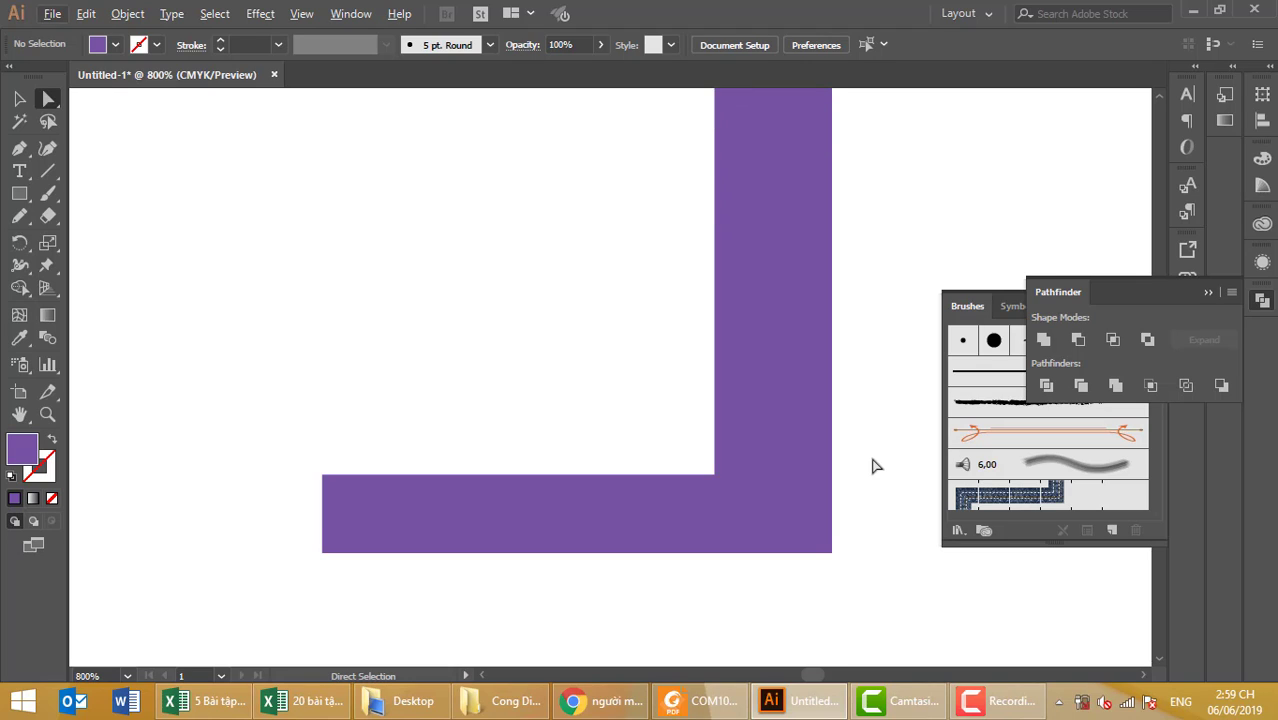
click(826, 550)
click(860, 557)
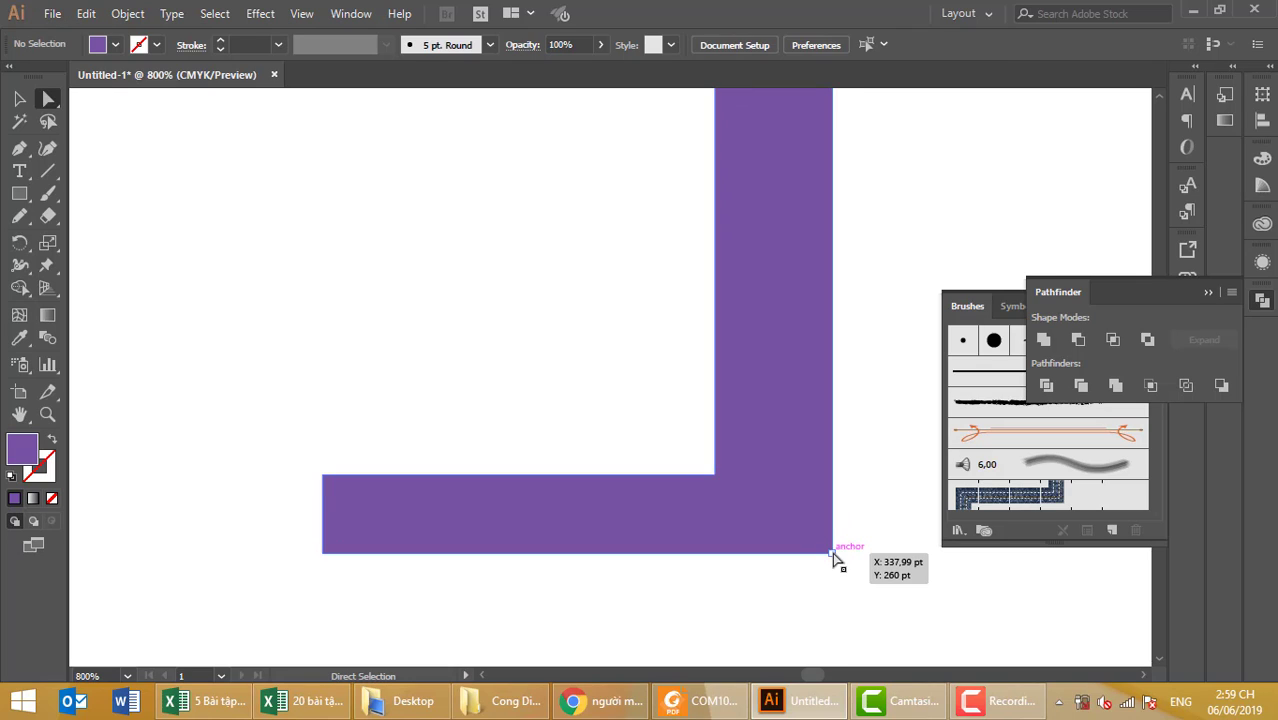
drag(836, 558, 791, 510)
click(880, 523)
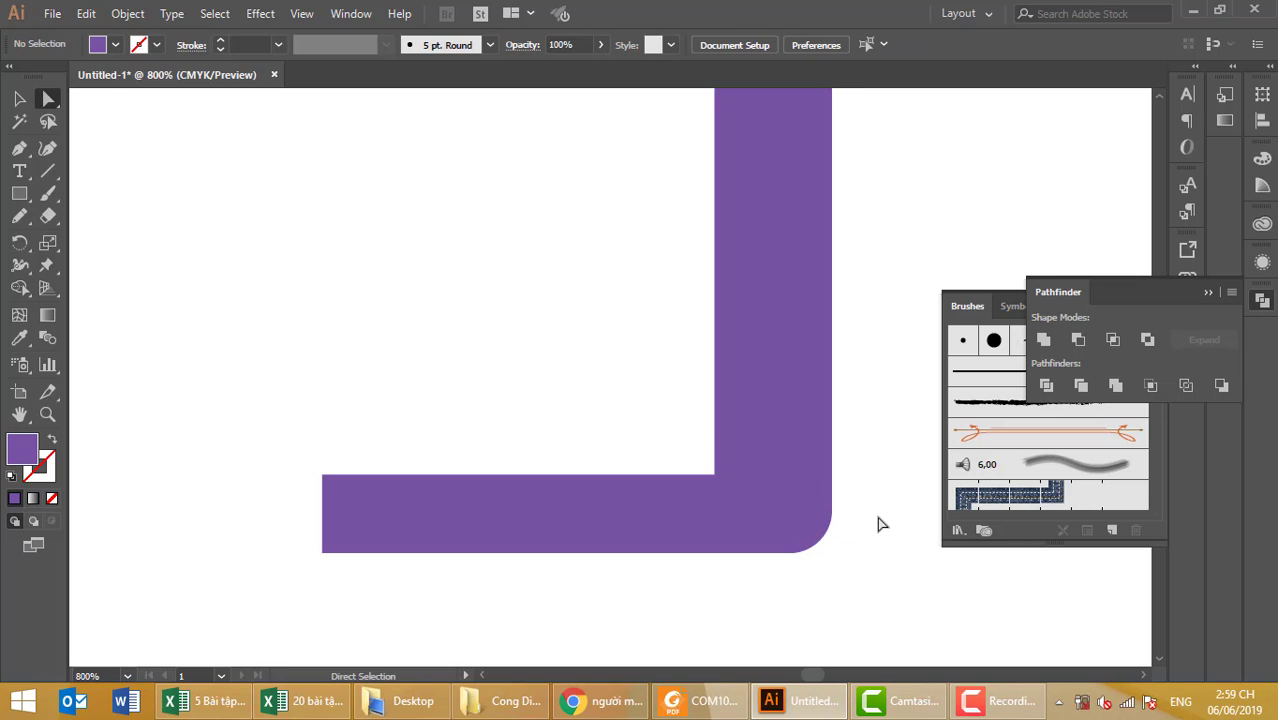
click(818, 540)
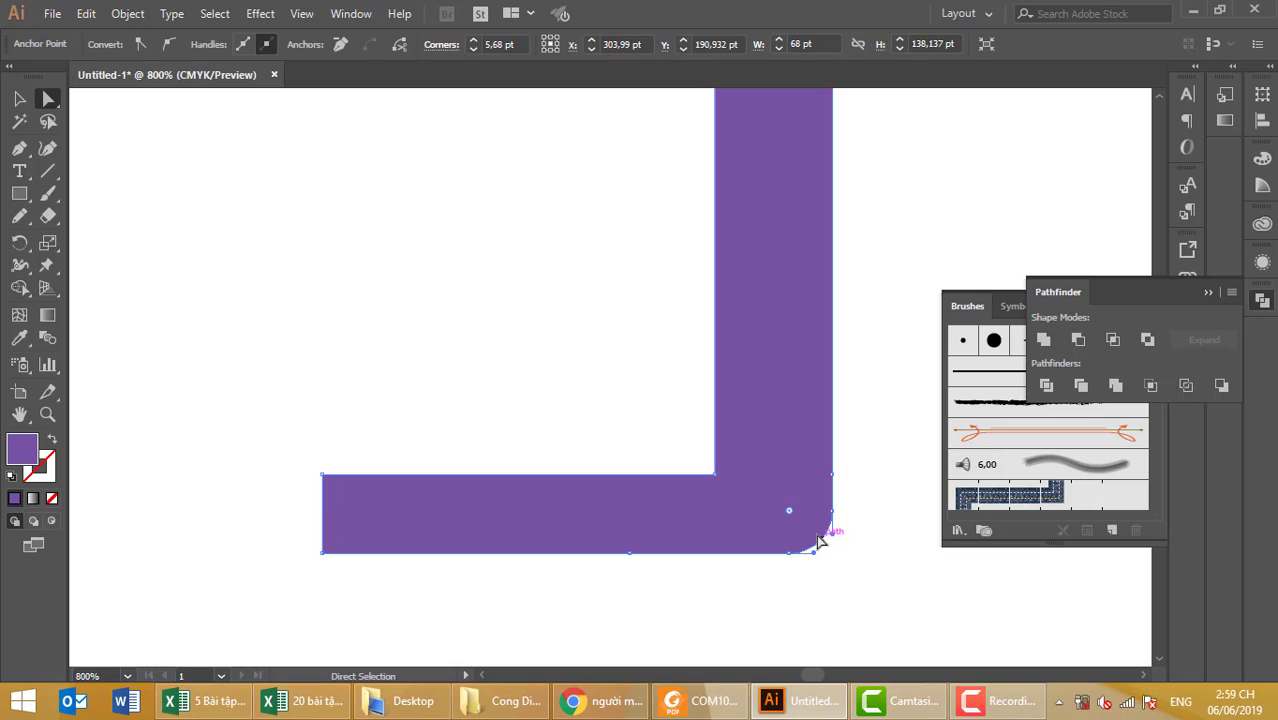
drag(789, 510, 782, 502)
click(887, 533)
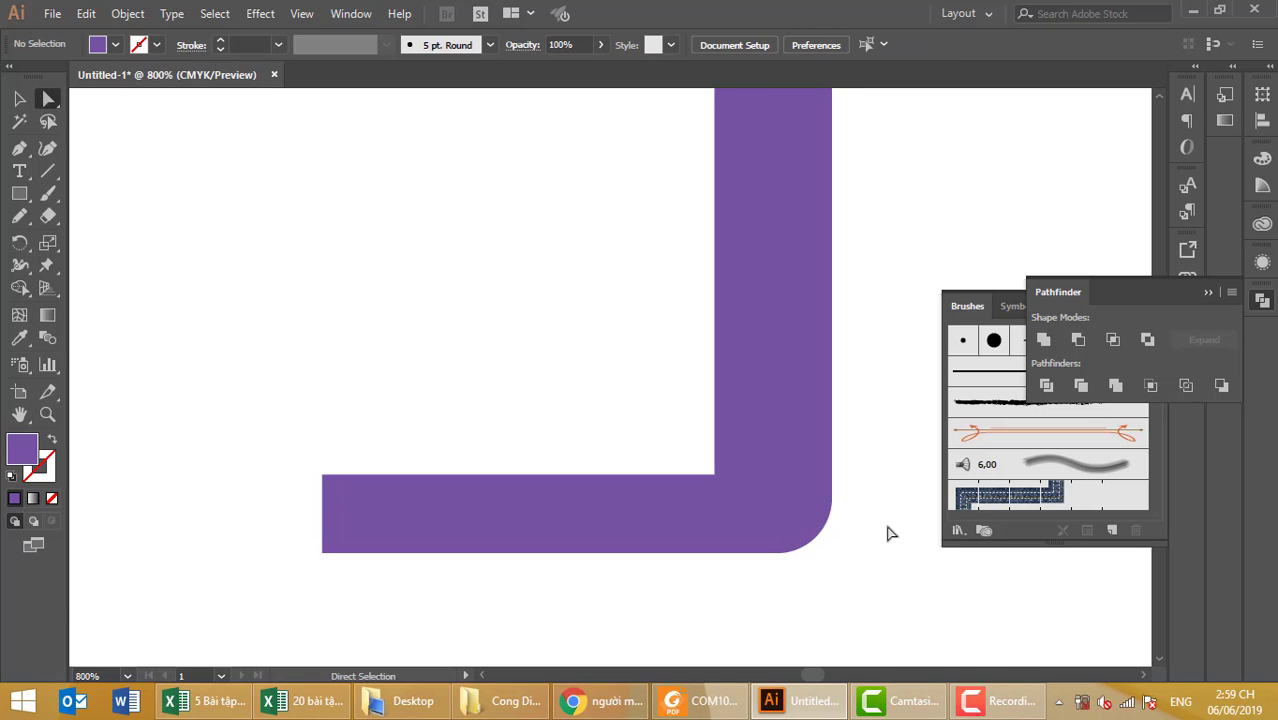
scroll(887, 533, down, 2)
scroll(887, 533, down, 1)
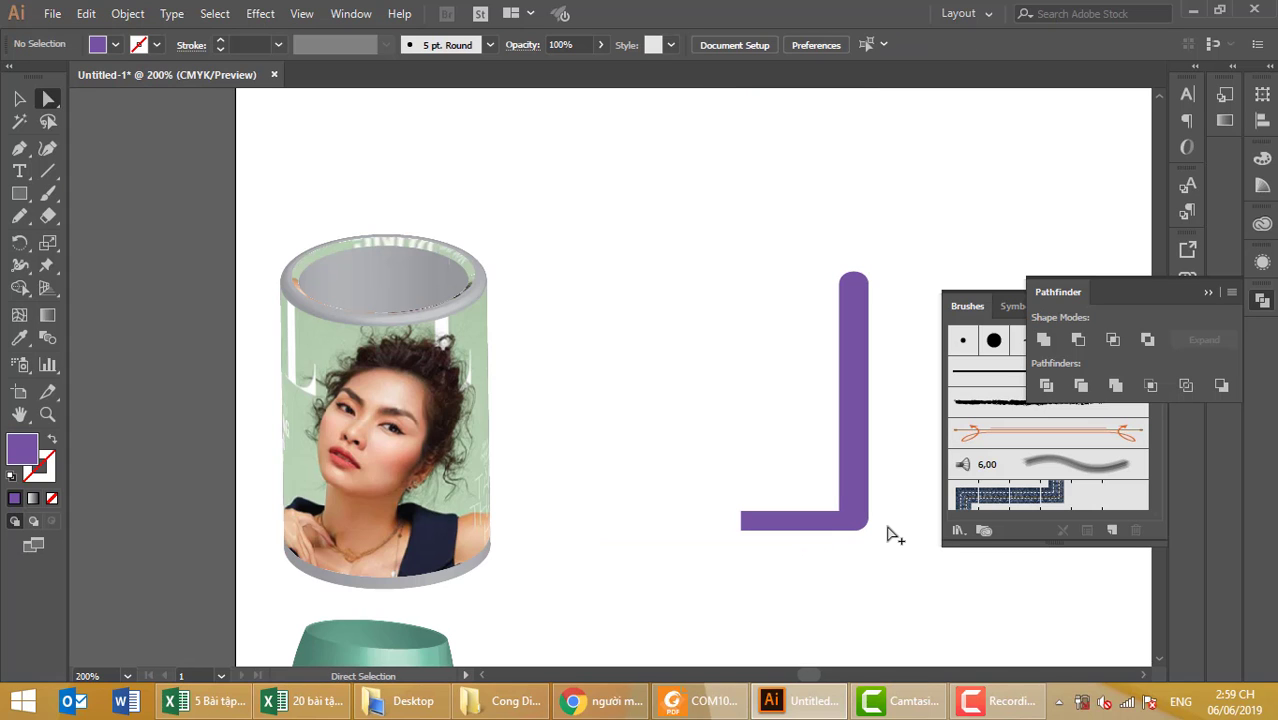
- Select the L-shaped profile path and give it a light purple D7C0F9 fill
click(852, 501)
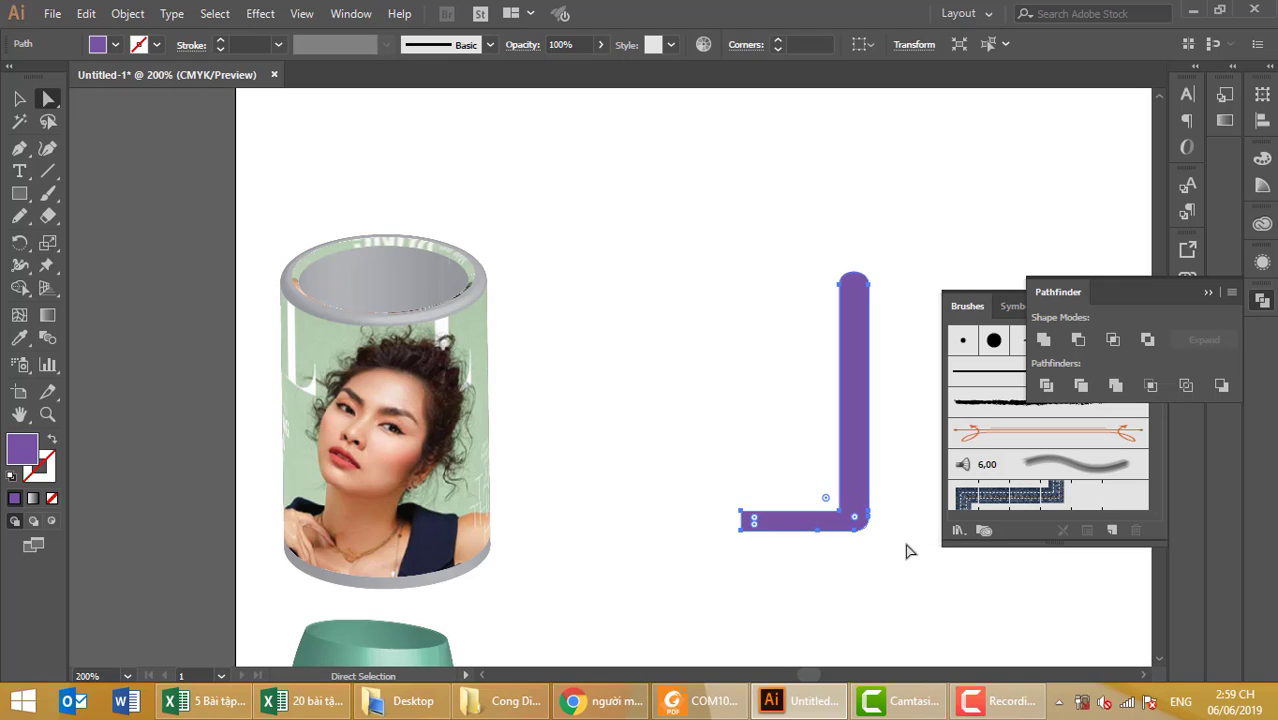
click(893, 437)
click(848, 354)
click(20, 98)
click(260, 13)
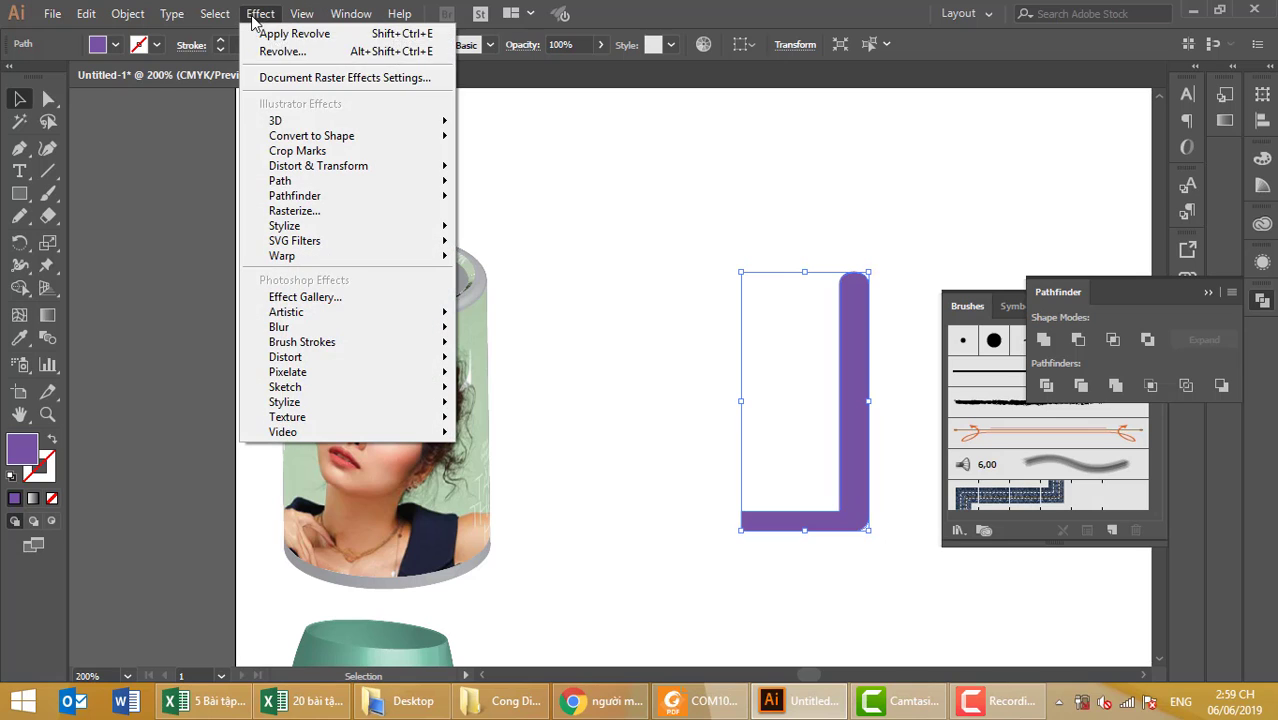
mouse_move(275, 120)
click(561, 149)
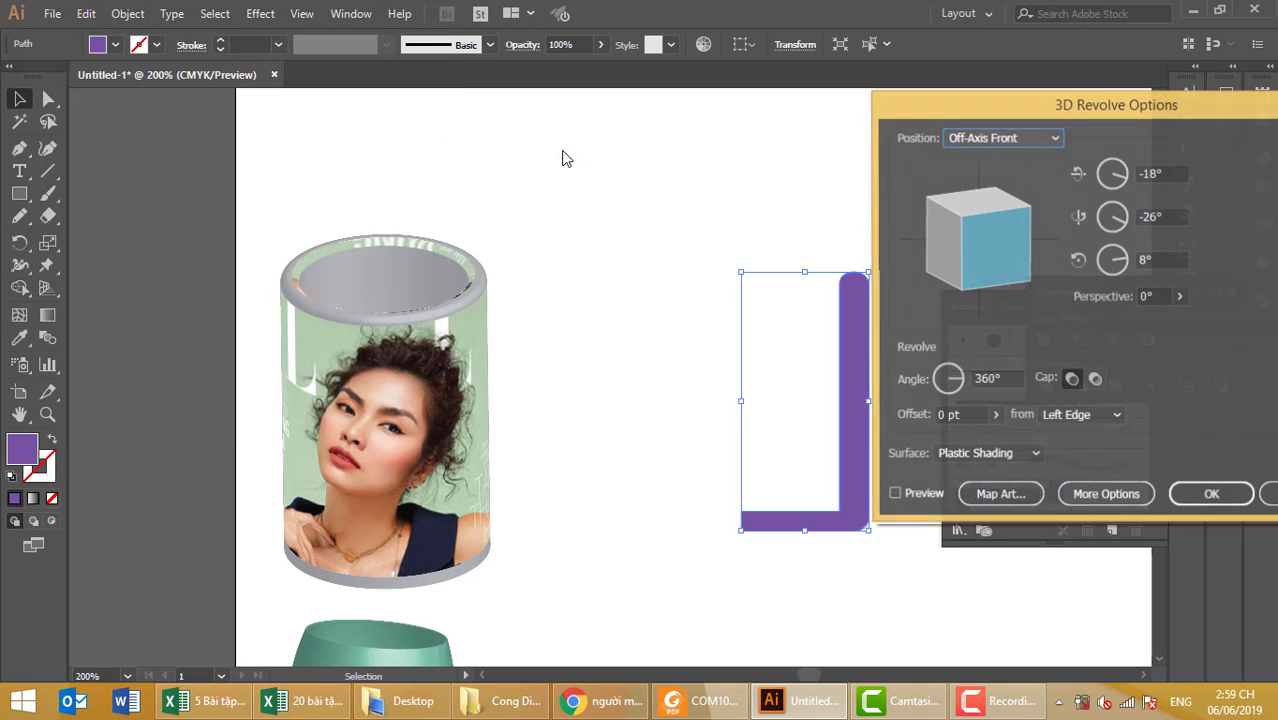
key(Escape)
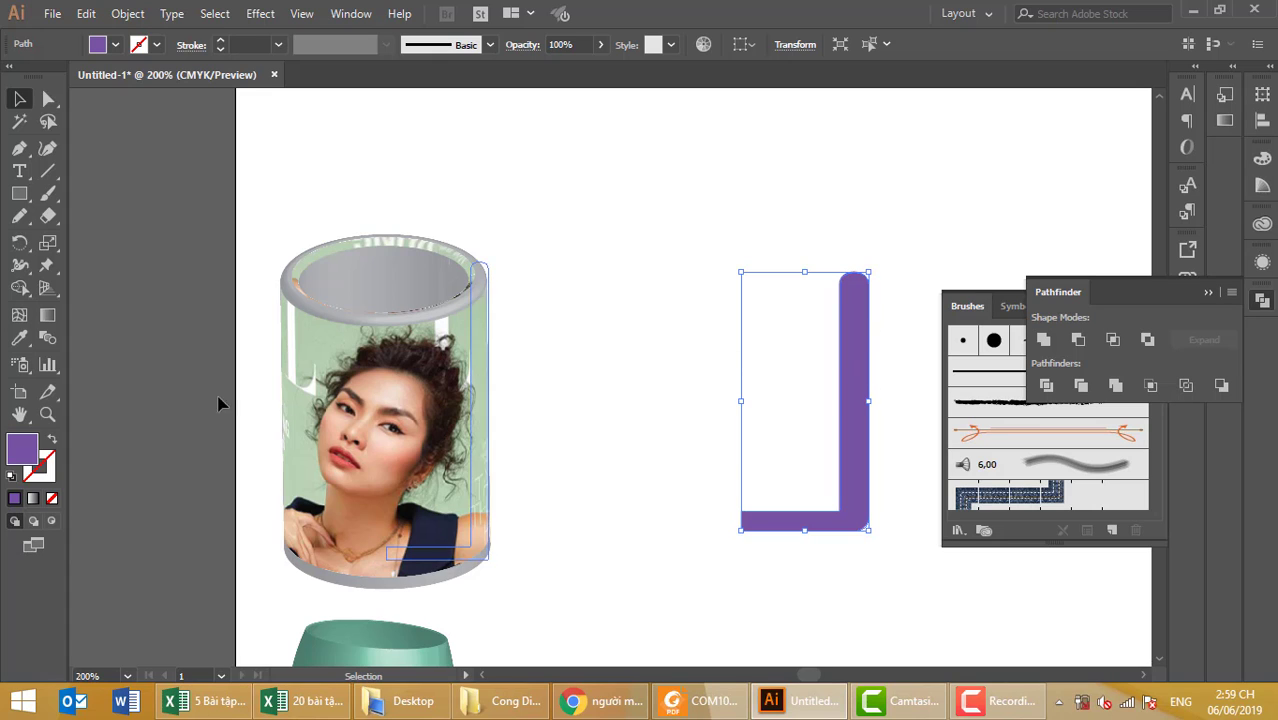
double_click(27, 448)
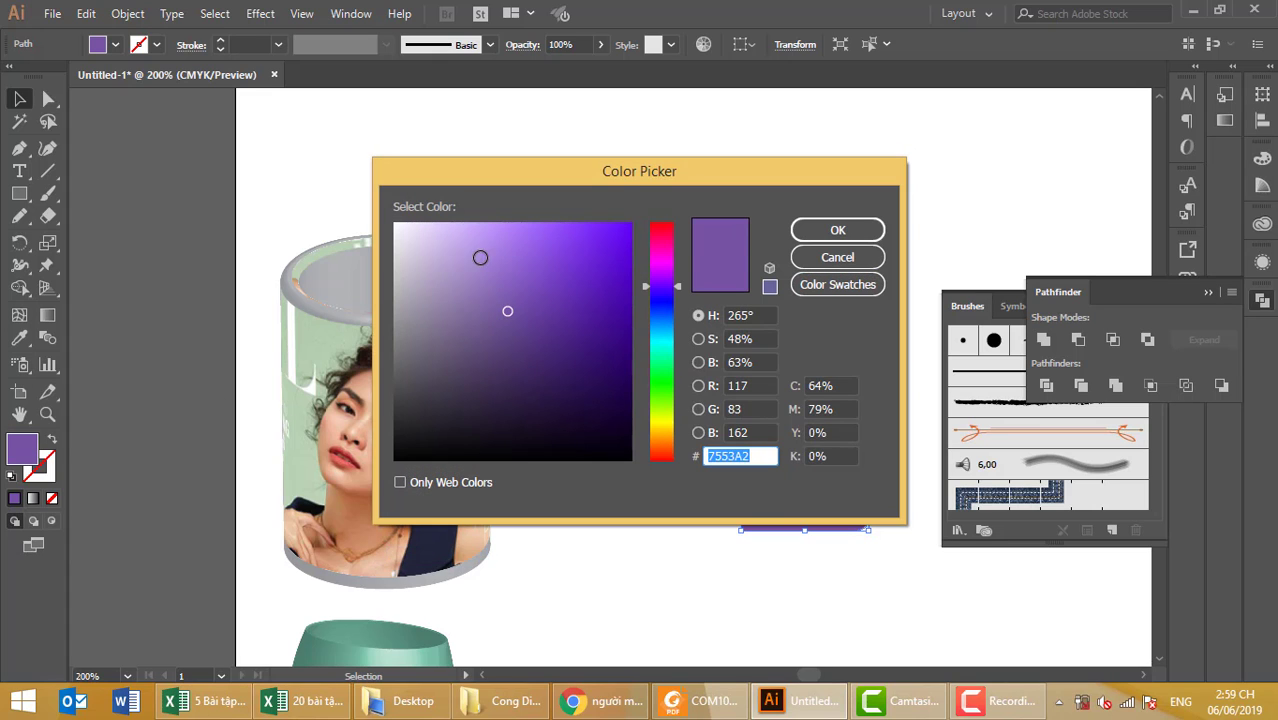
drag(440, 245, 450, 227)
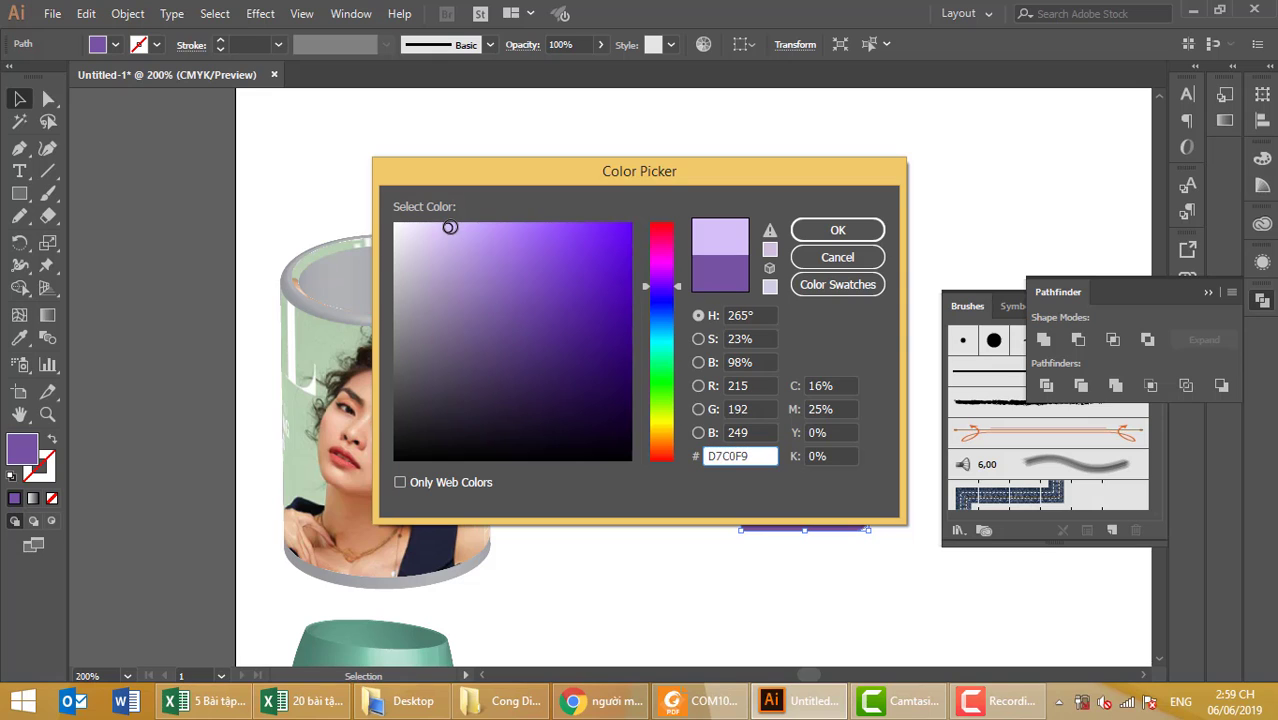
click(837, 230)
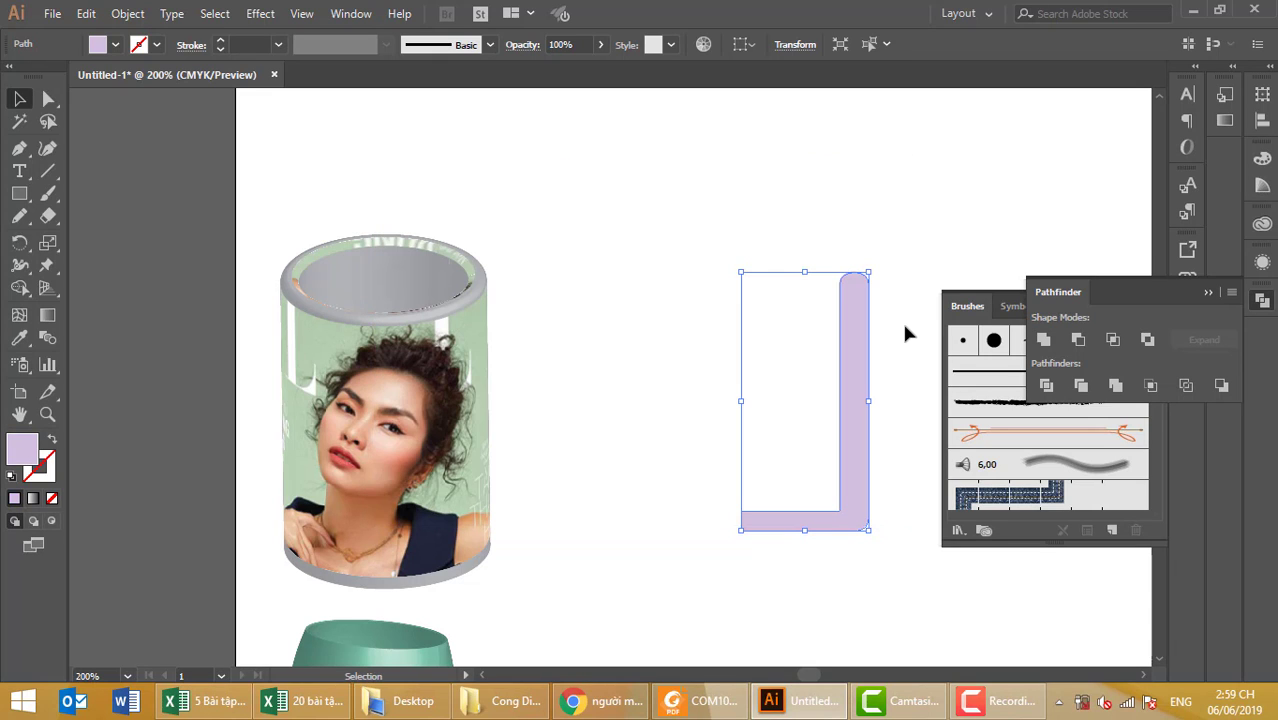
- Apply 3D Revolve with preview, rotating the cup to -36°, -45°, 24°
click(260, 13)
mouse_move(276, 120)
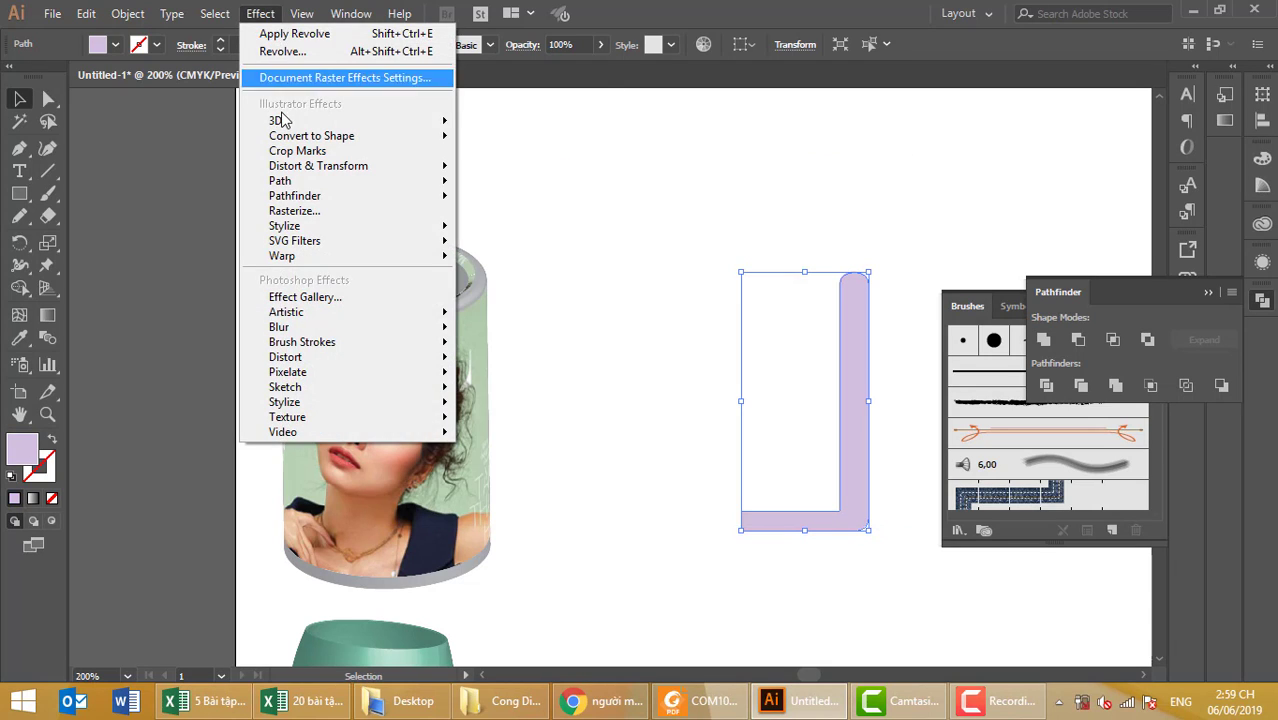
click(541, 148)
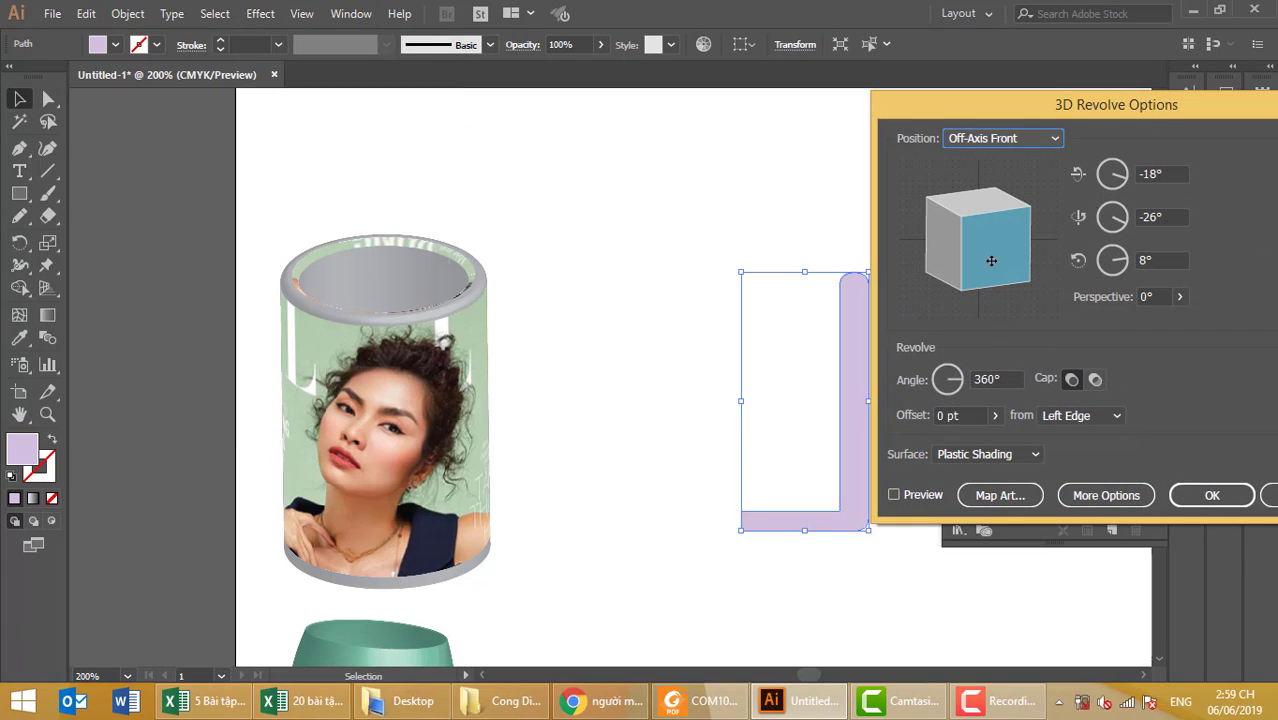
click(893, 494)
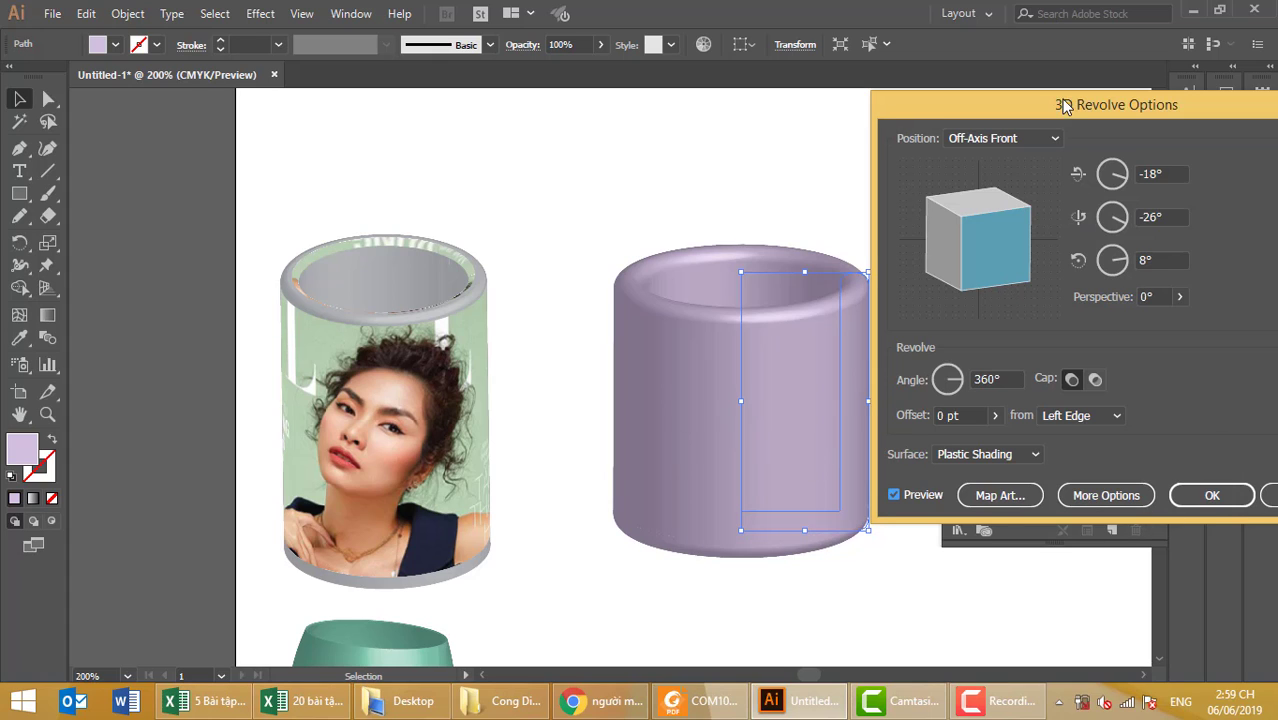
drag(1063, 104, 959, 83)
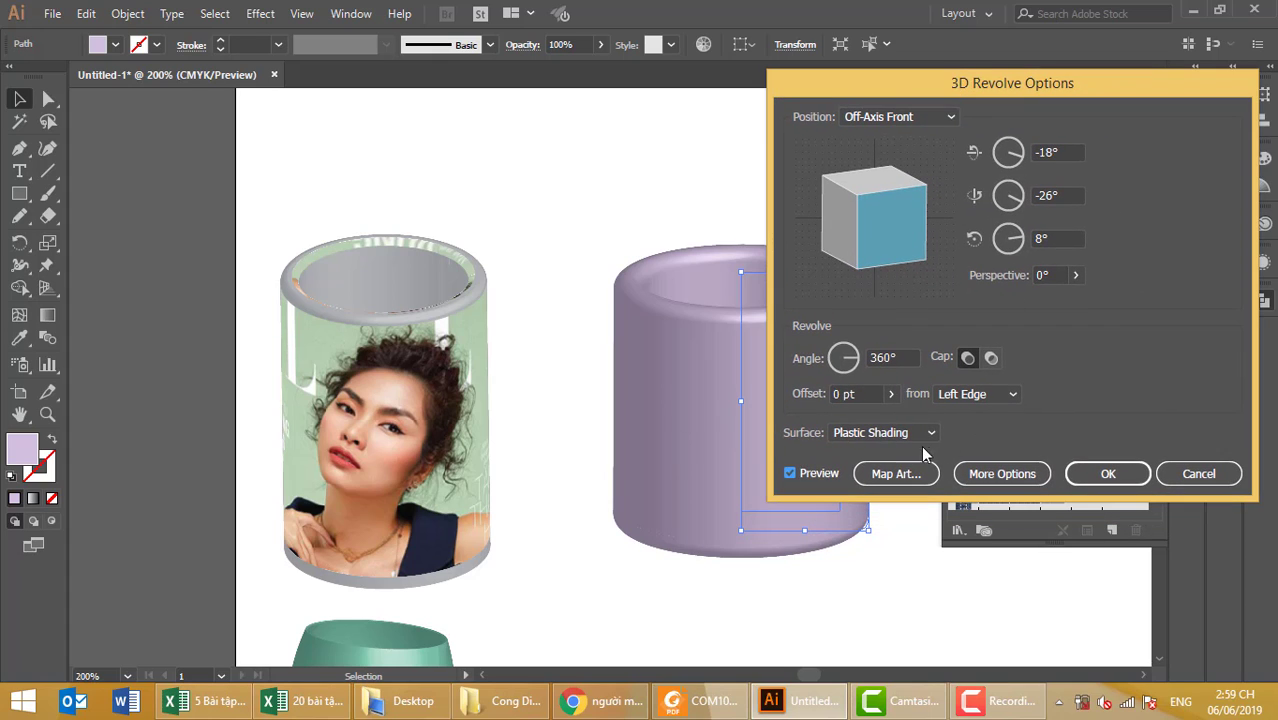
drag(1048, 88, 1138, 86)
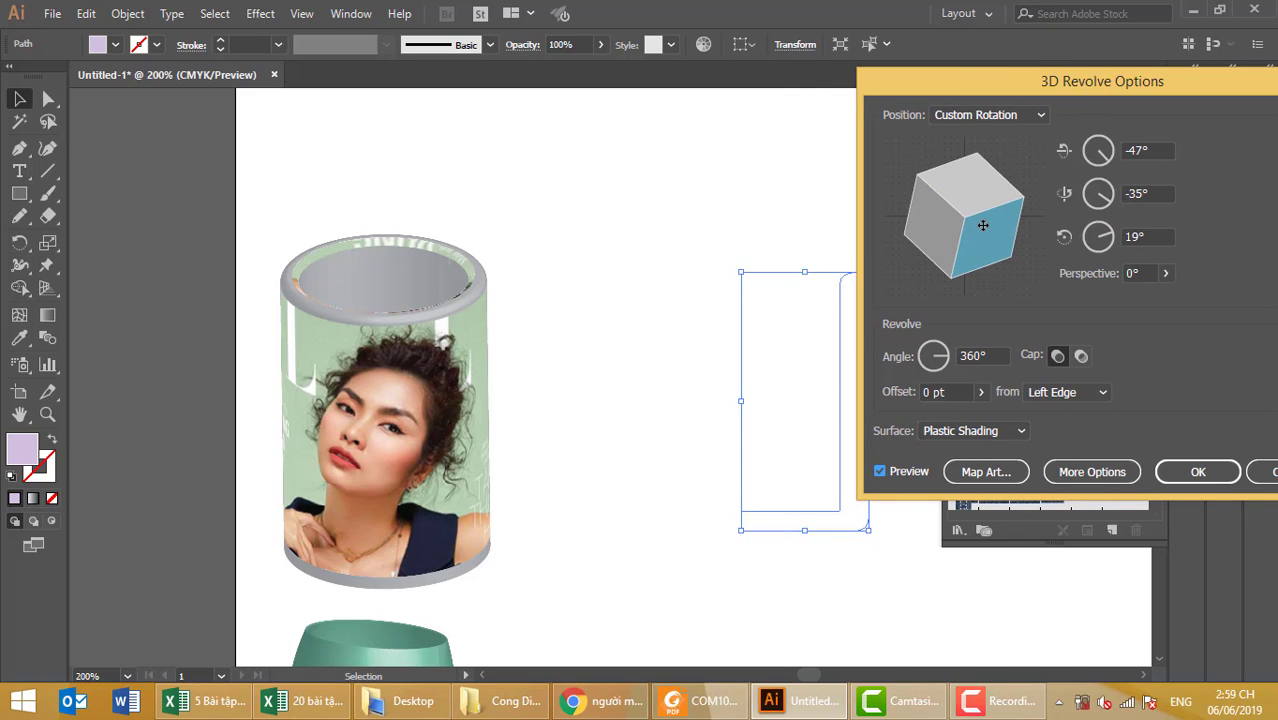
mouse_move(997, 199)
mouse_down()
mouse_move(927, 223)
mouse_move(964, 225)
mouse_move(960, 255)
mouse_move(926, 233)
mouse_up()
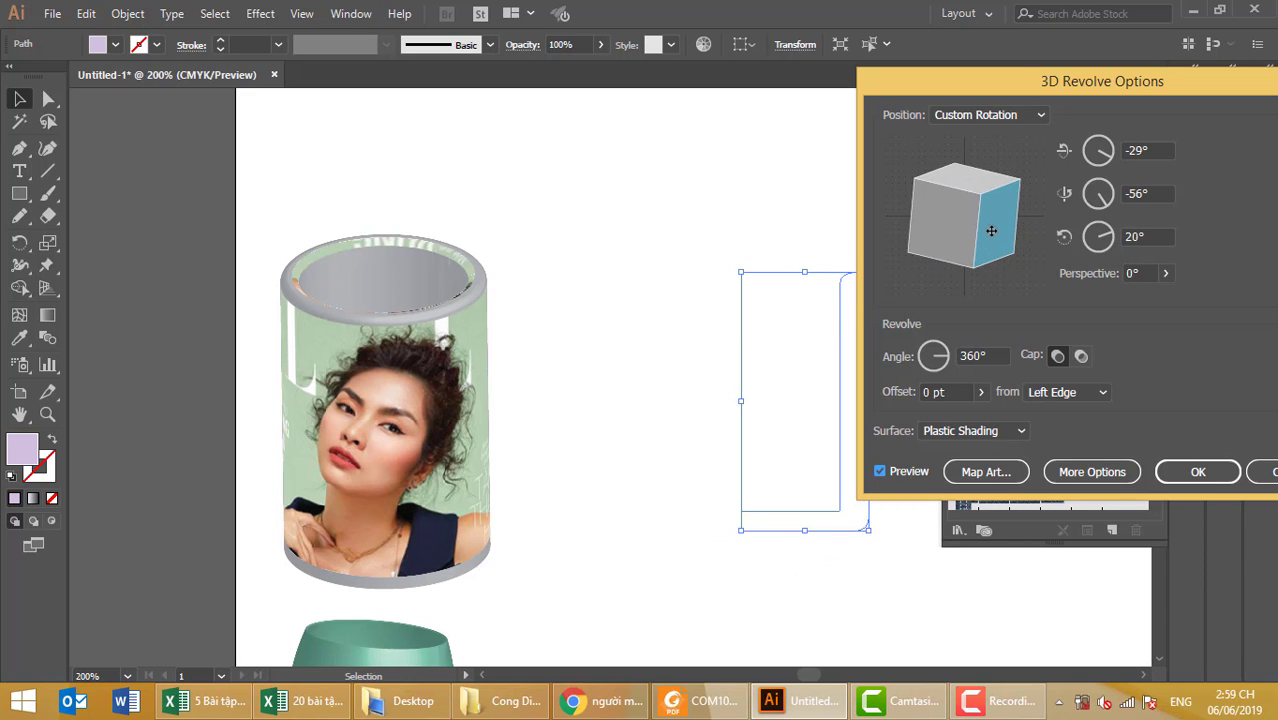
mouse_move(978, 200)
mouse_down()
mouse_move(976, 235)
mouse_move(950, 217)
mouse_up()
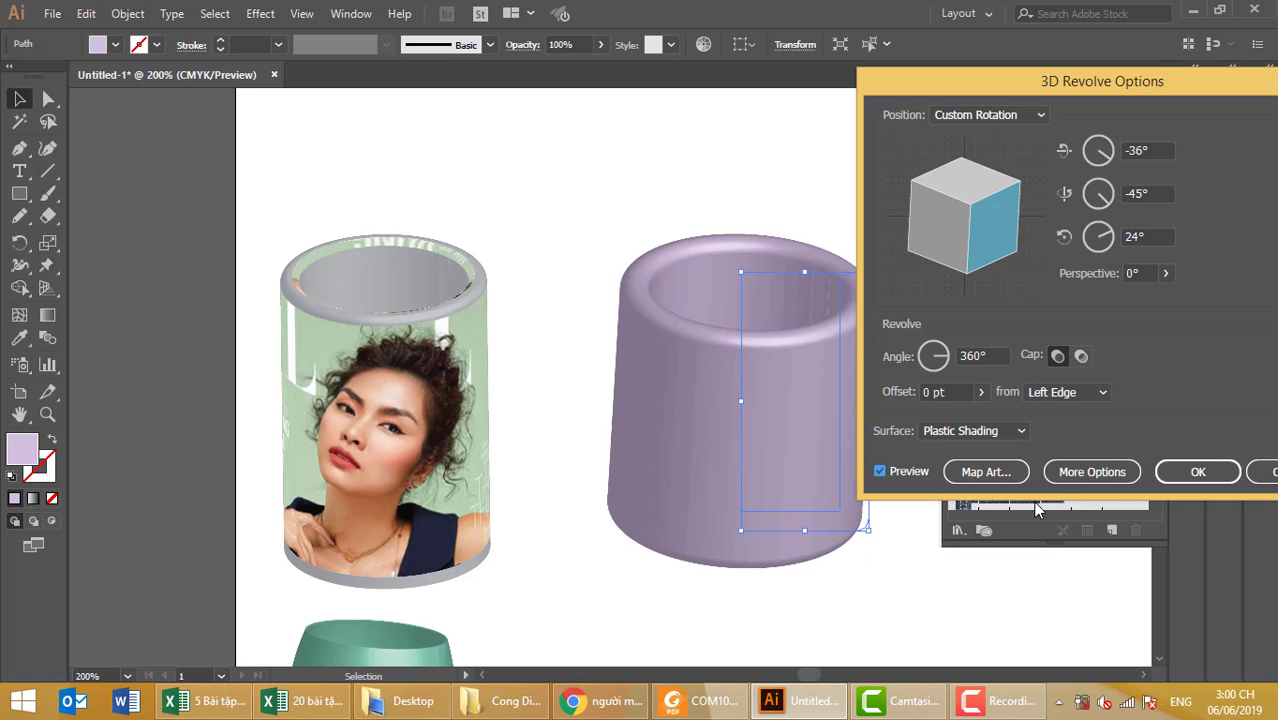
click(1188, 476)
click(896, 480)
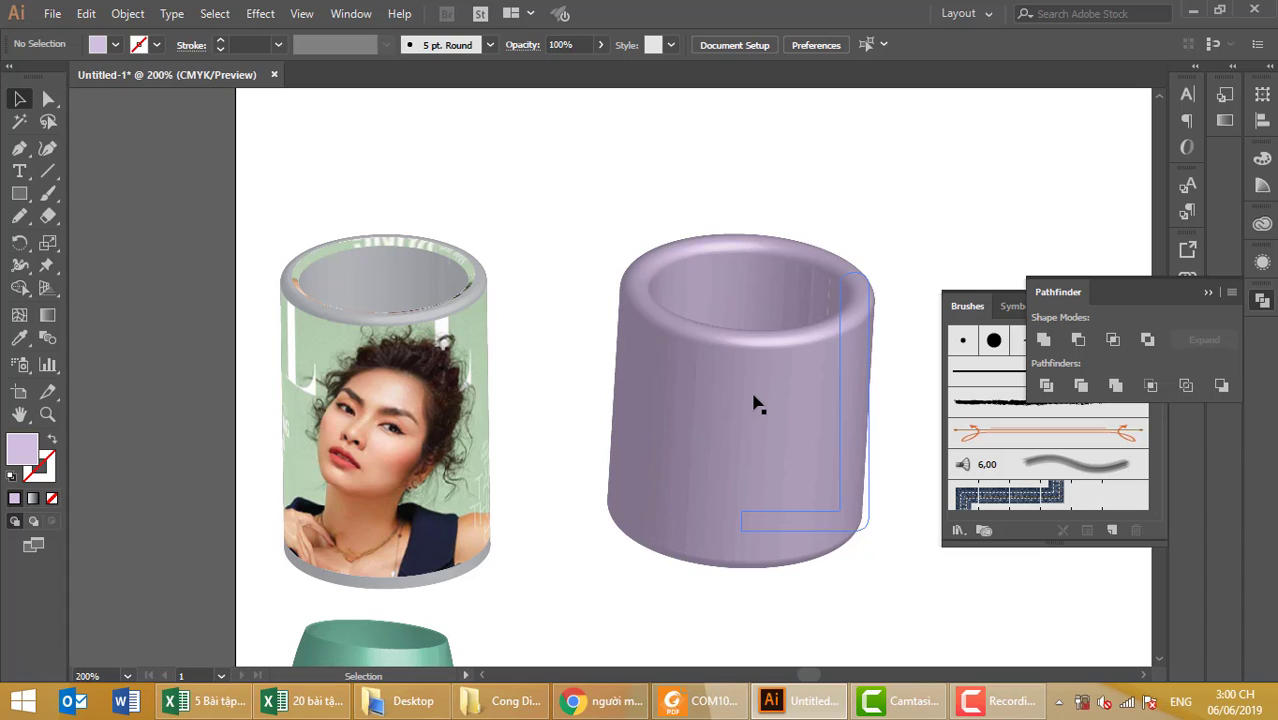
- Move the revolved cup up and left and recolour its fill blue
drag(736, 449, 705, 429)
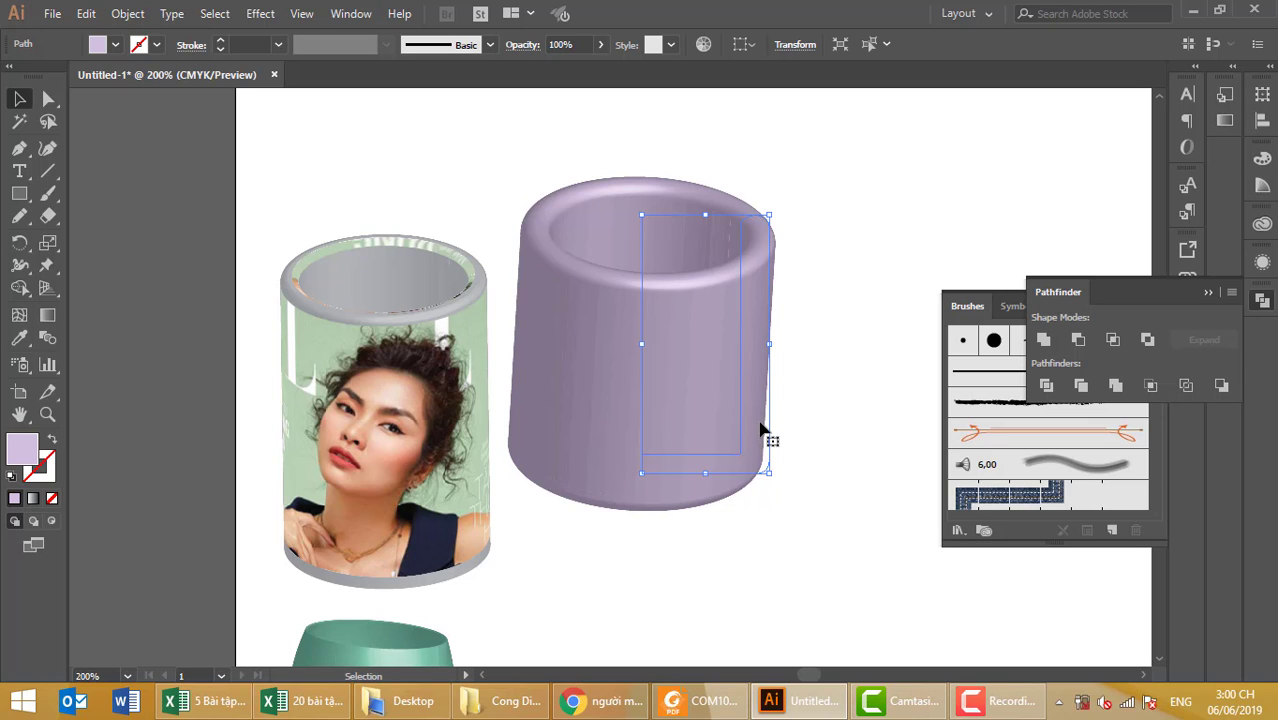
double_click(24, 455)
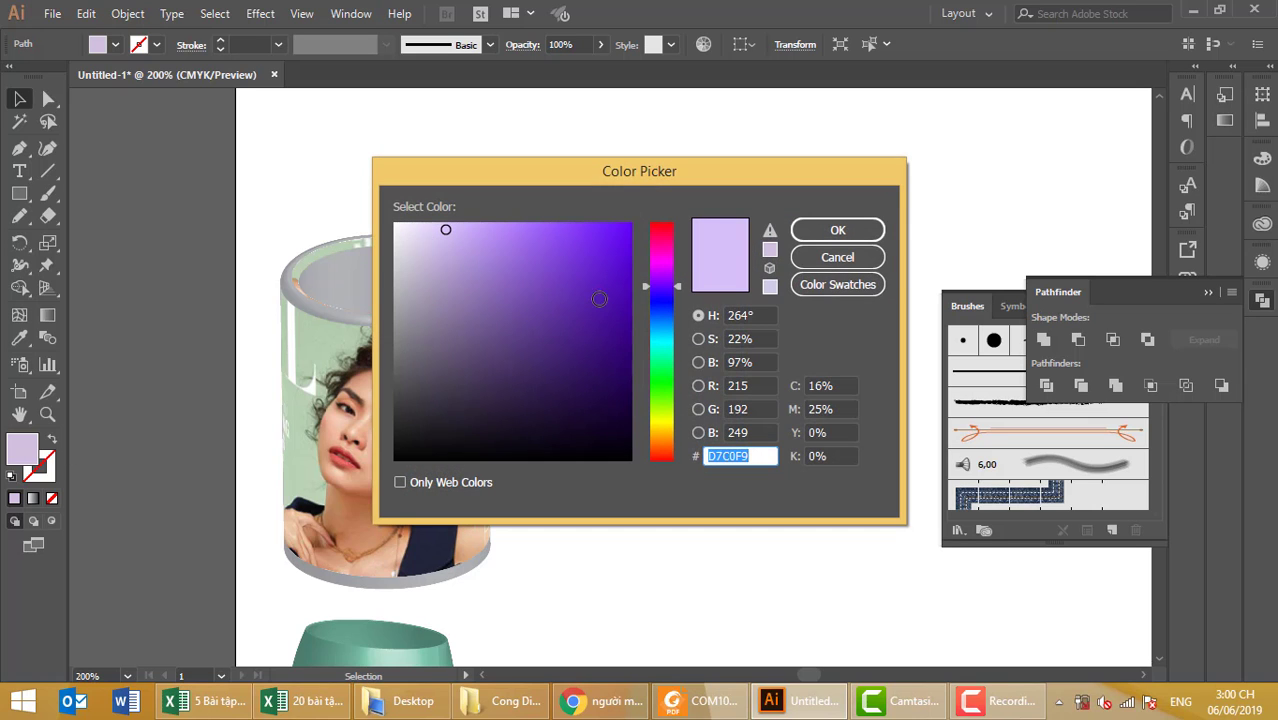
click(662, 301)
drag(708, 165, 761, 419)
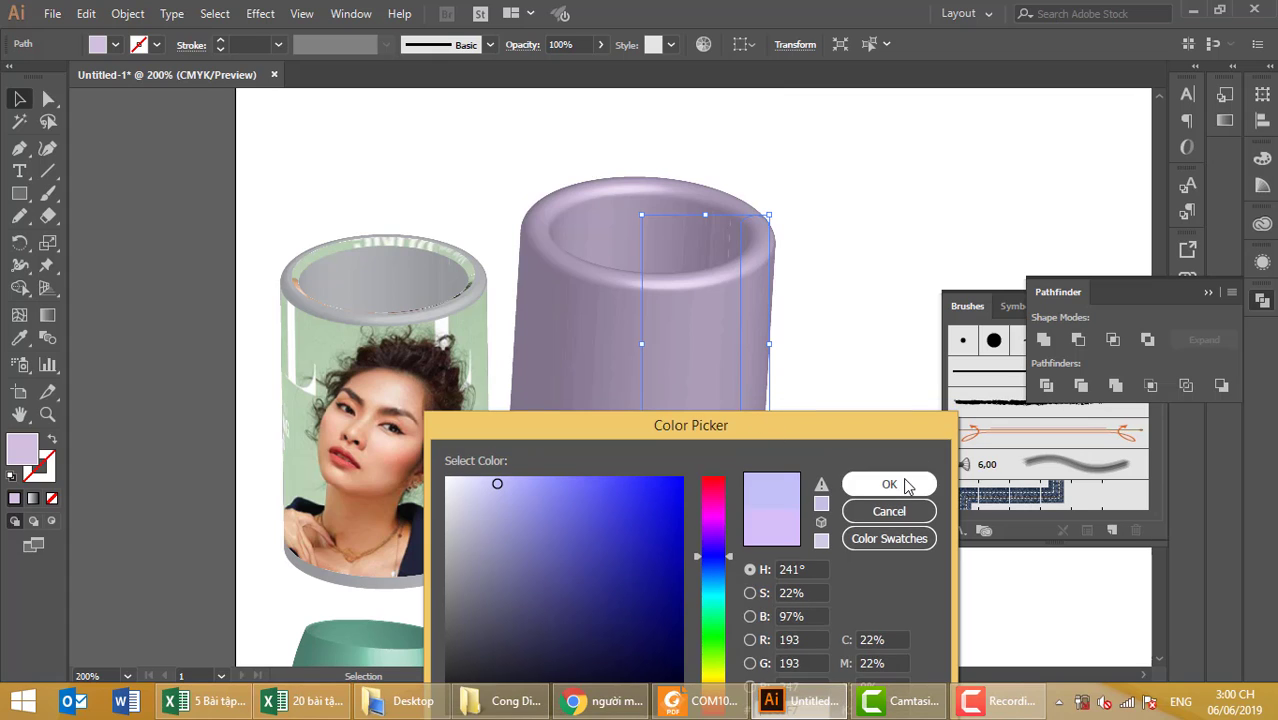
click(591, 484)
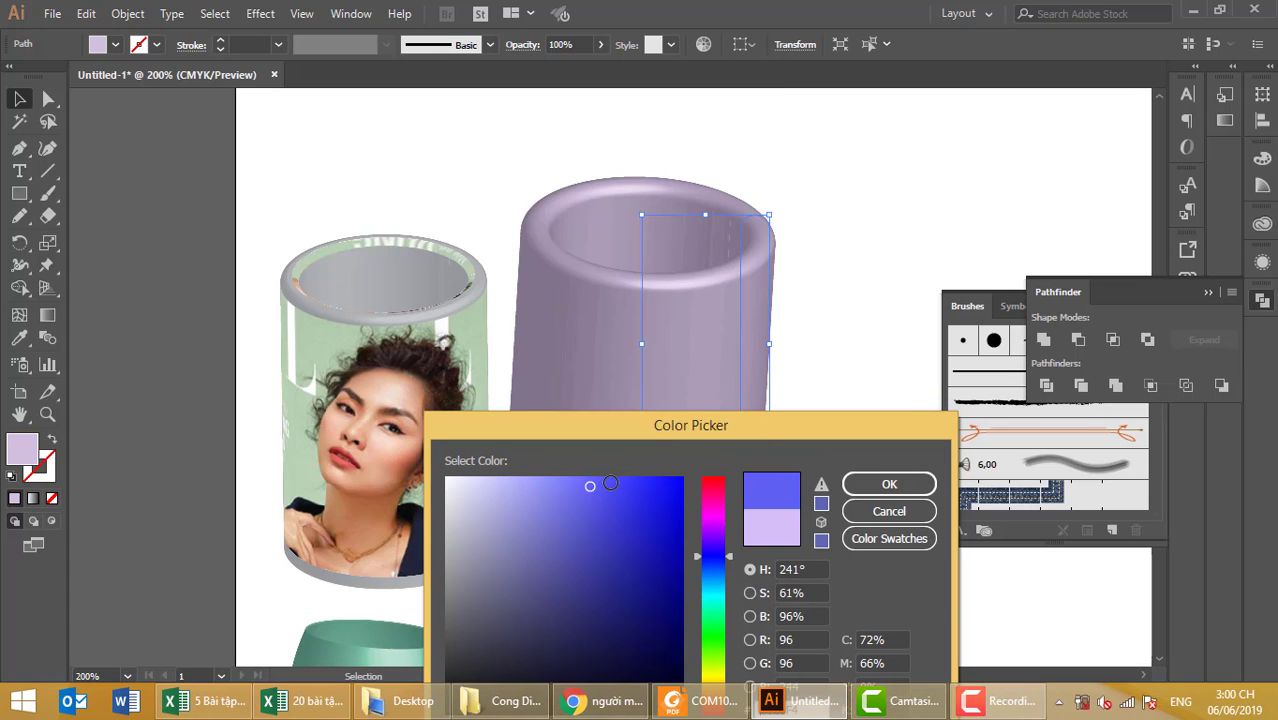
click(876, 489)
click(867, 491)
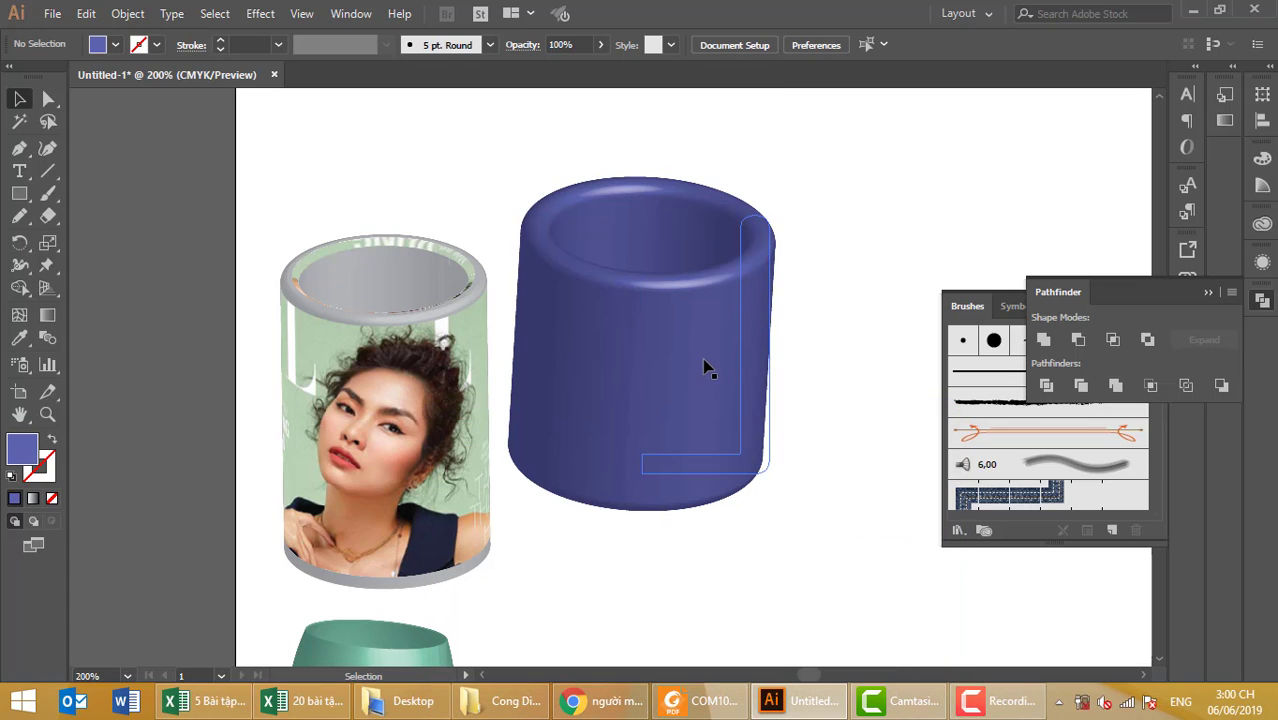
- Change the cup's fill from blue to a neutral mid grey
click(754, 410)
double_click(22, 449)
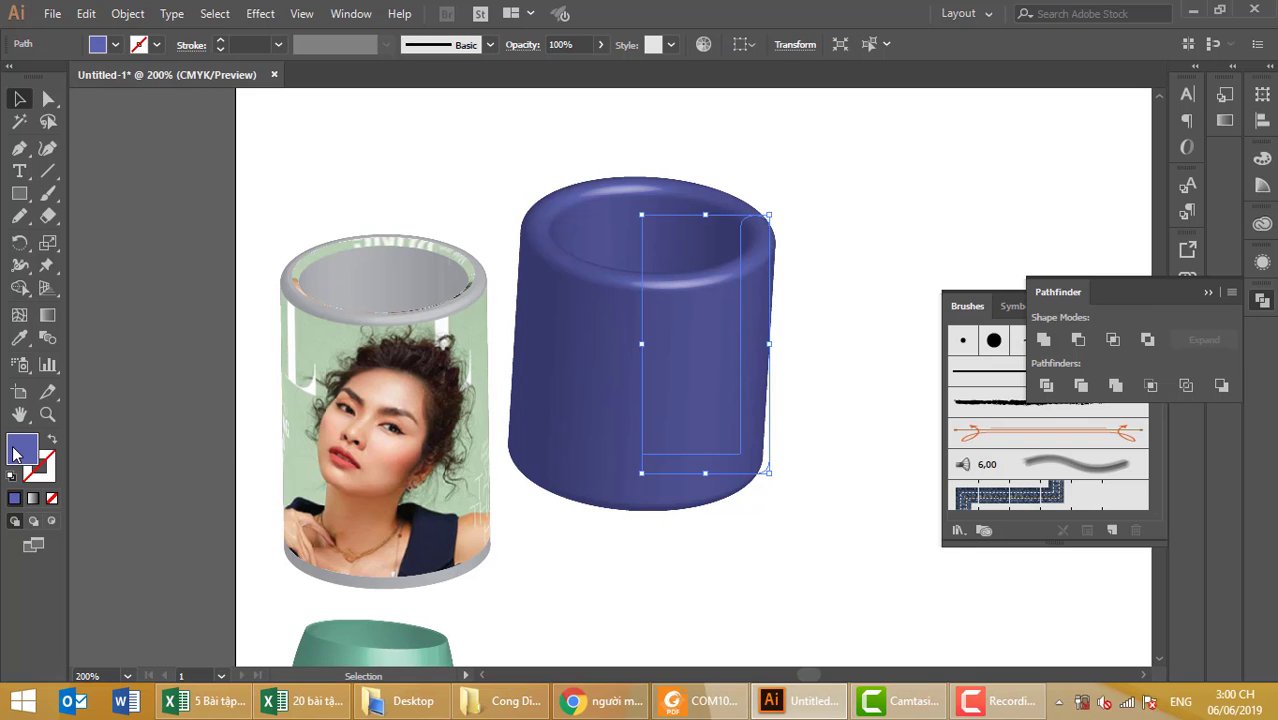
click(454, 531)
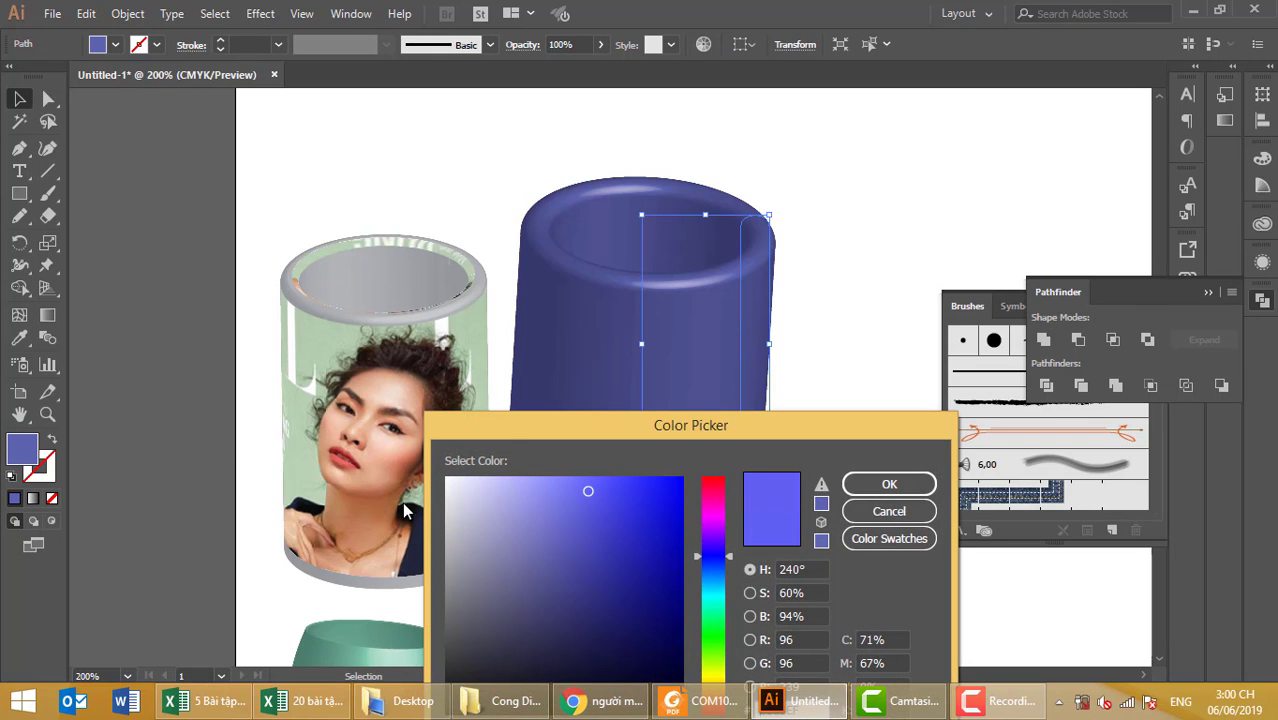
click(449, 513)
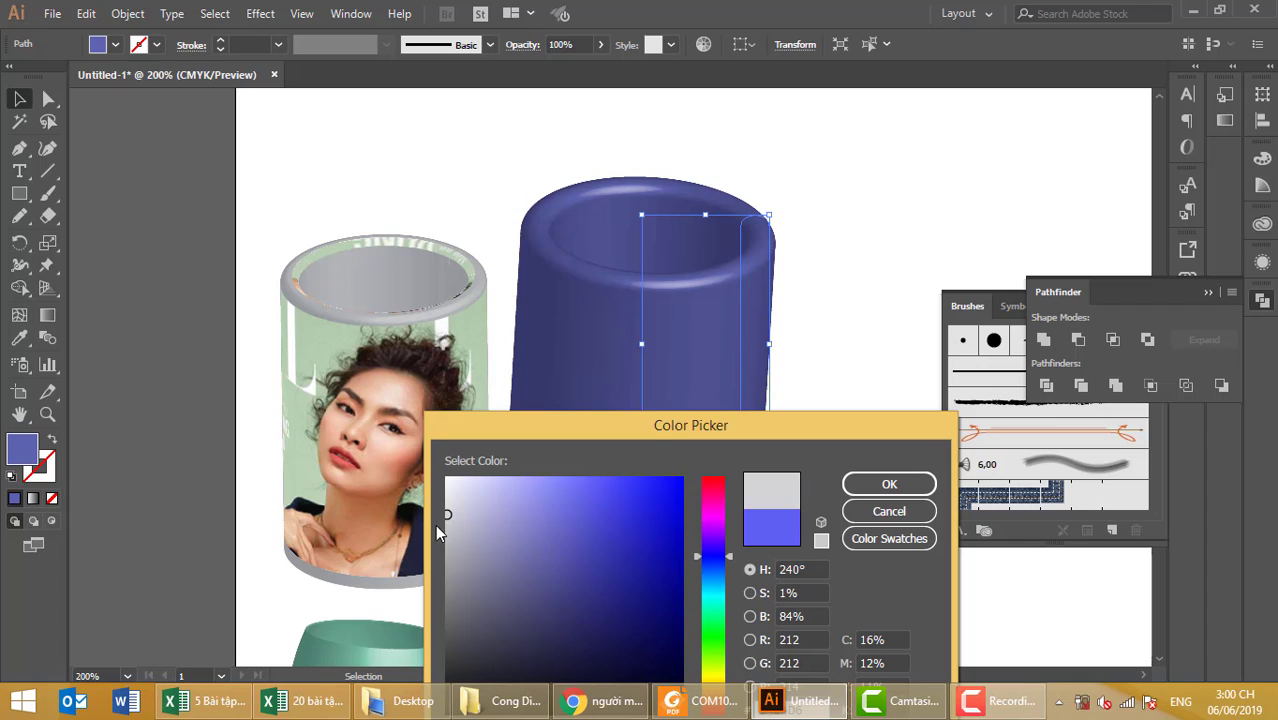
drag(447, 516, 441, 540)
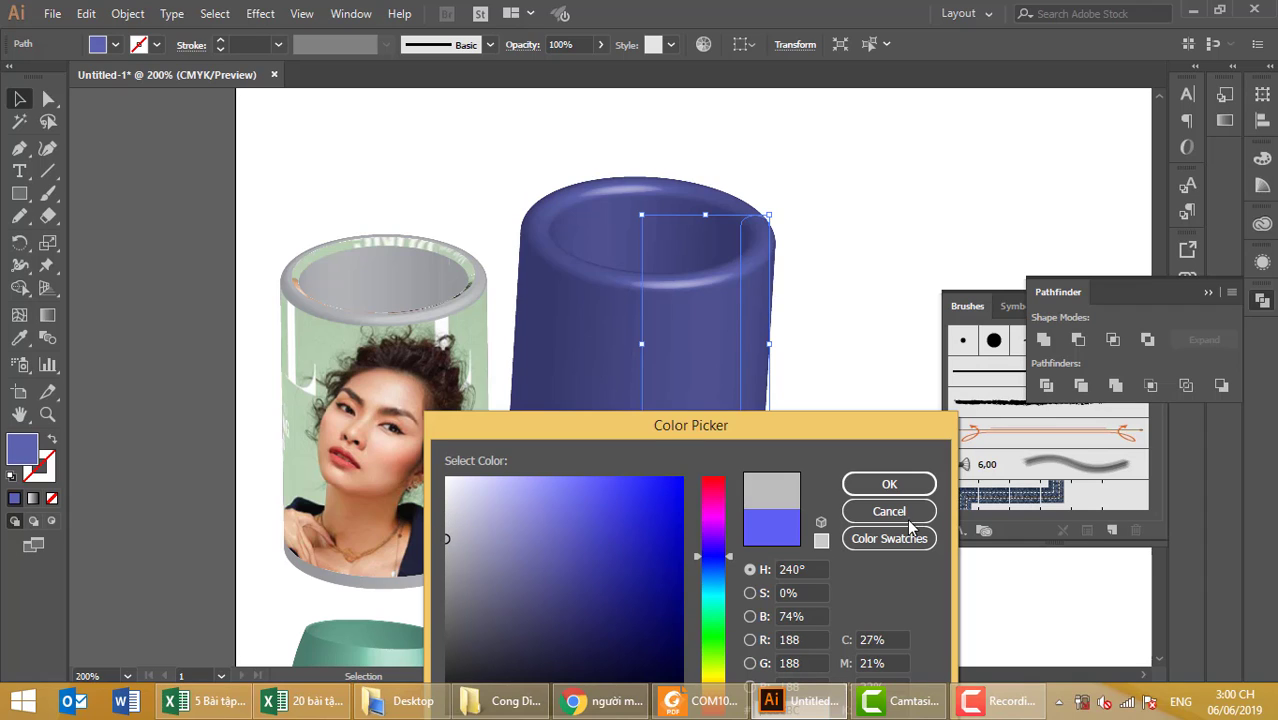
click(889, 484)
click(822, 514)
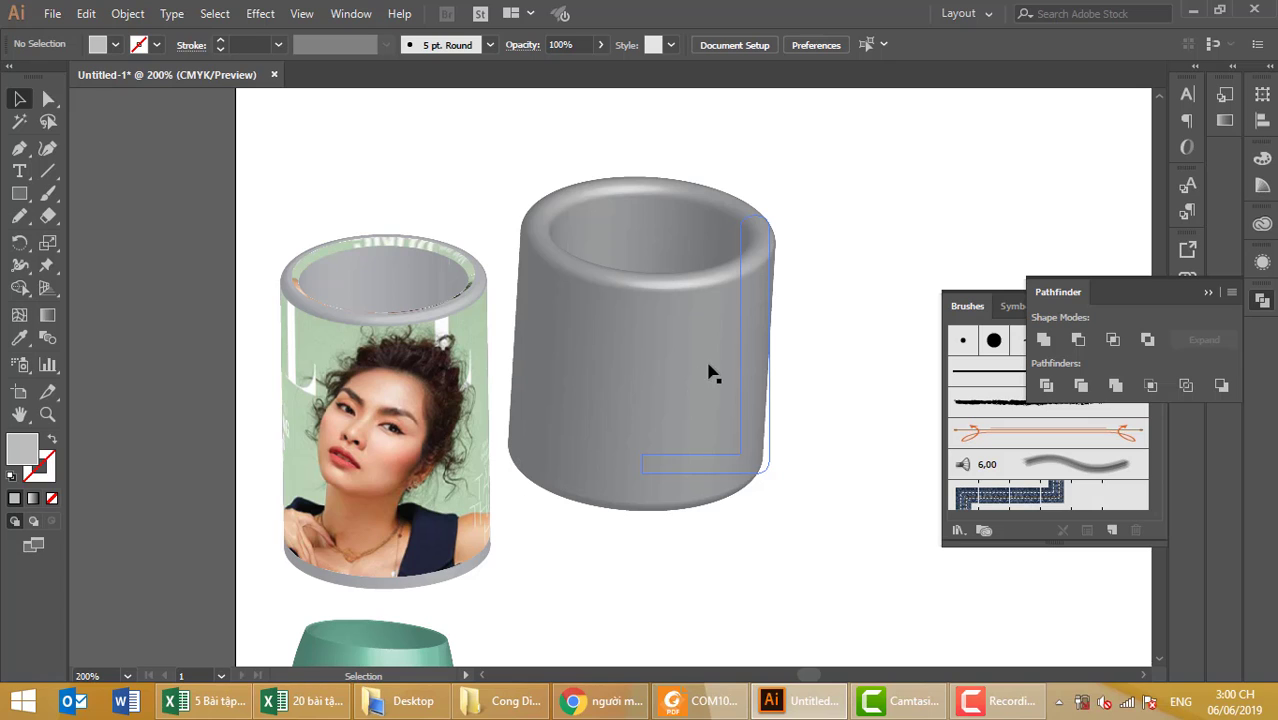
- Drag the man's portrait photo from the Desktop folder onto the canvas
scroll(893, 478, down, 3)
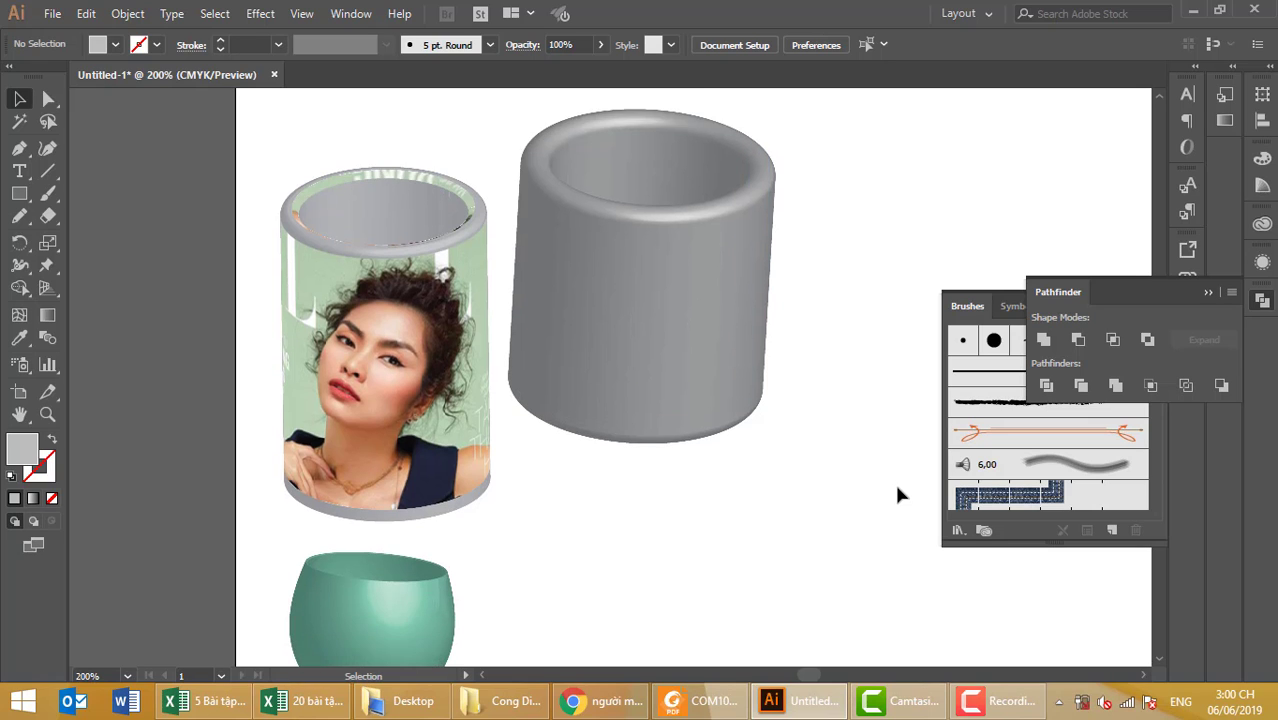
click(488, 705)
click(405, 700)
click(322, 480)
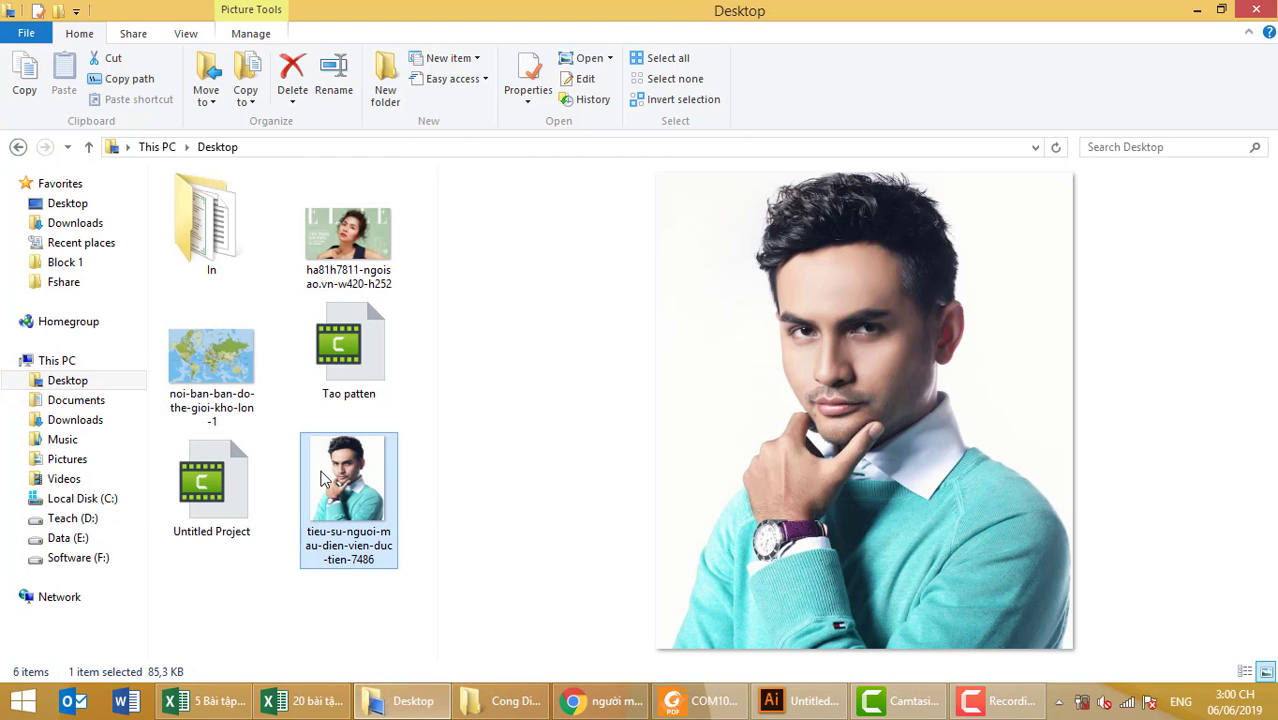
mouse_move(322, 480)
mouse_down()
mouse_move(727, 568)
mouse_move(724, 553)
mouse_up()
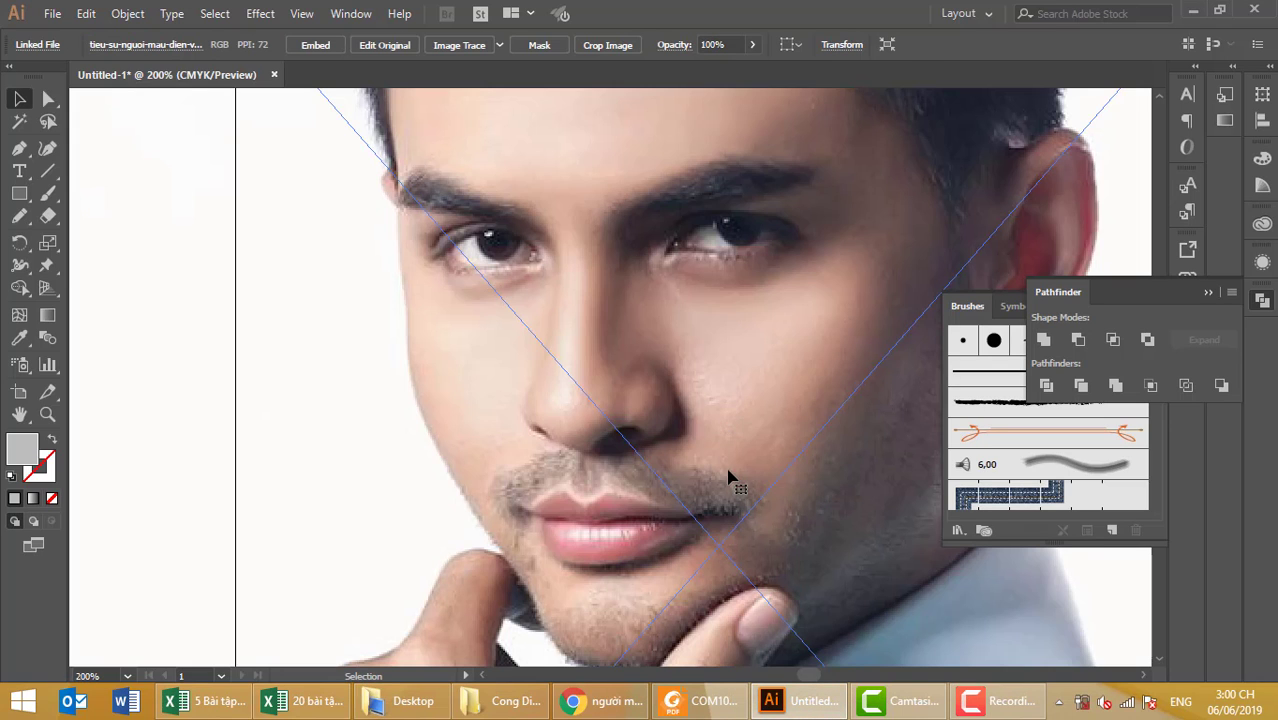
- Shrink the portrait photo and position it at the artboard's lower right beside the wine glass
scroll(730, 480, down, 1)
scroll(728, 478, down, 1)
scroll(728, 478, up, 3)
scroll(728, 478, down, 2)
scroll(728, 478, down, 3)
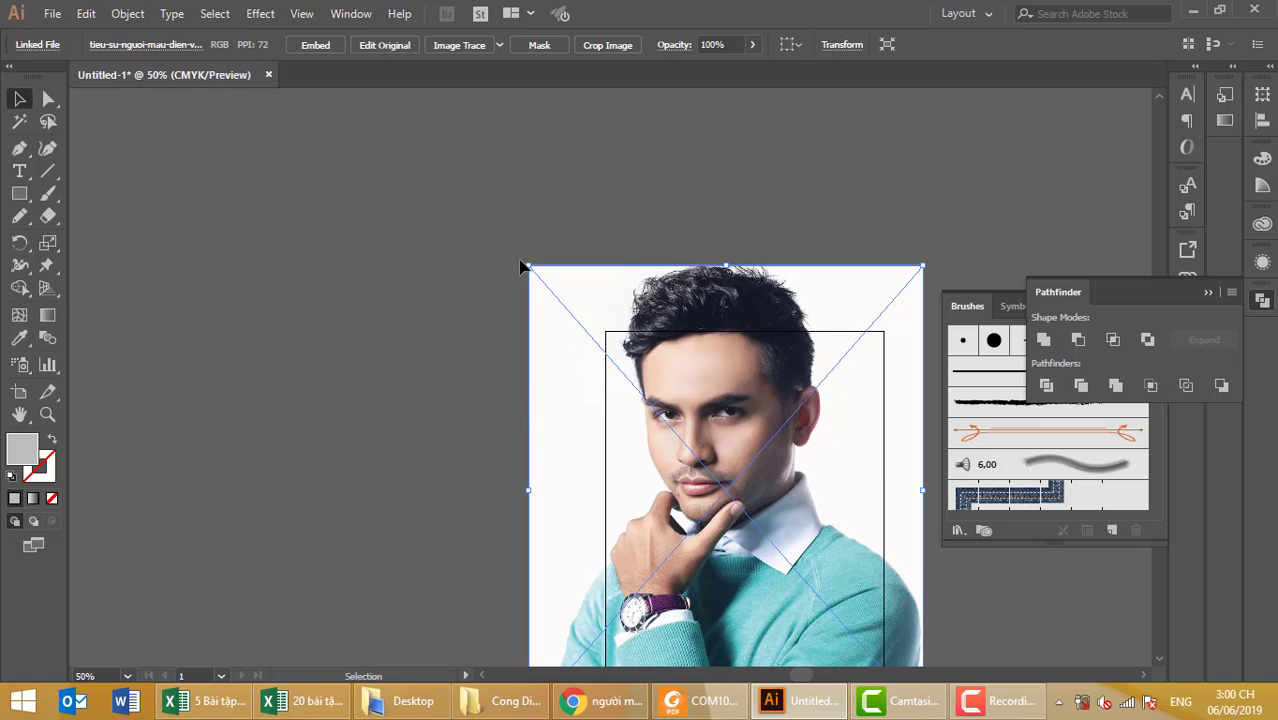
mouse_move(531, 269)
mouse_down()
mouse_move(726, 472)
mouse_move(703, 457)
mouse_up()
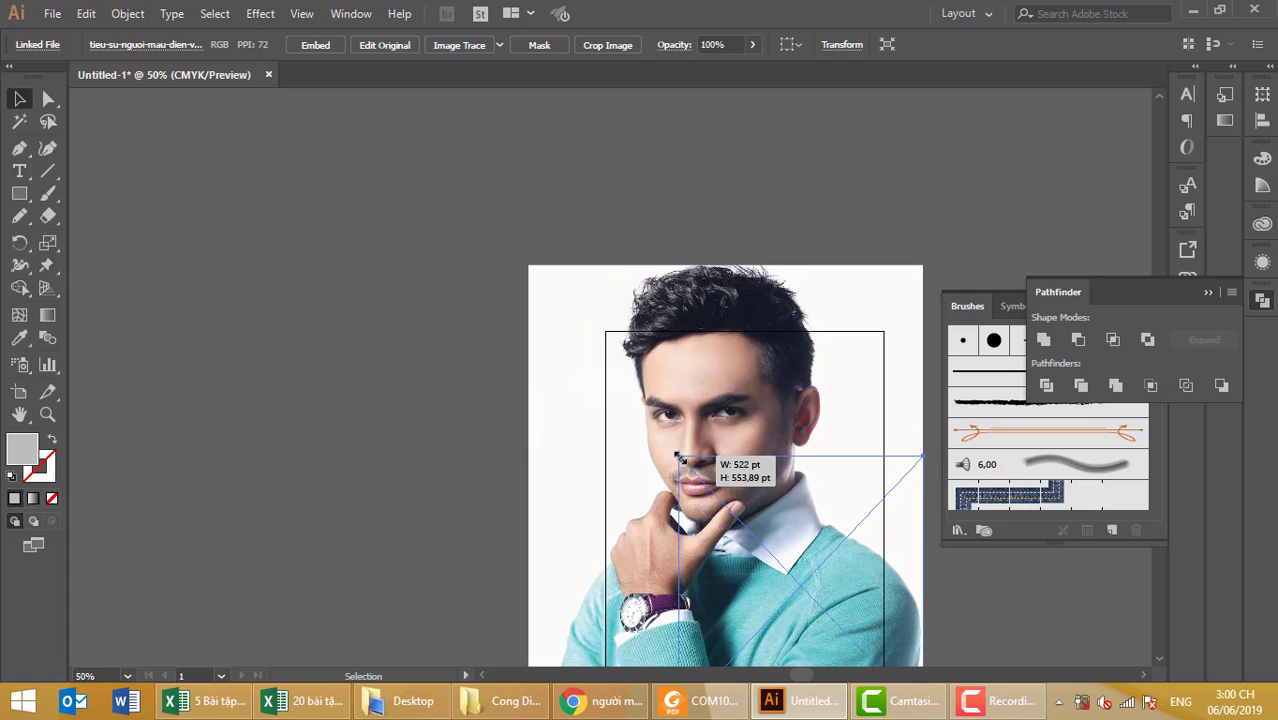
drag(703, 457, 752, 520)
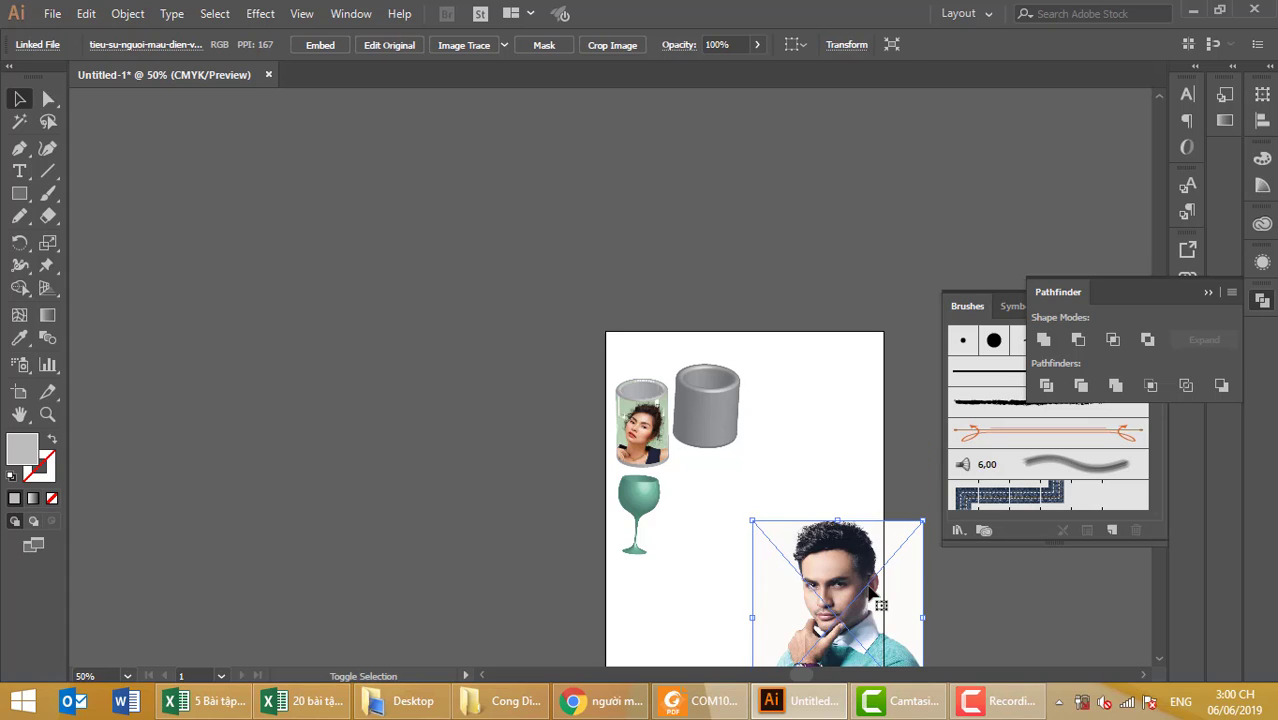
drag(862, 575, 790, 506)
mouse_move(683, 453)
mouse_down()
mouse_move(744, 523)
mouse_move(706, 479)
mouse_up()
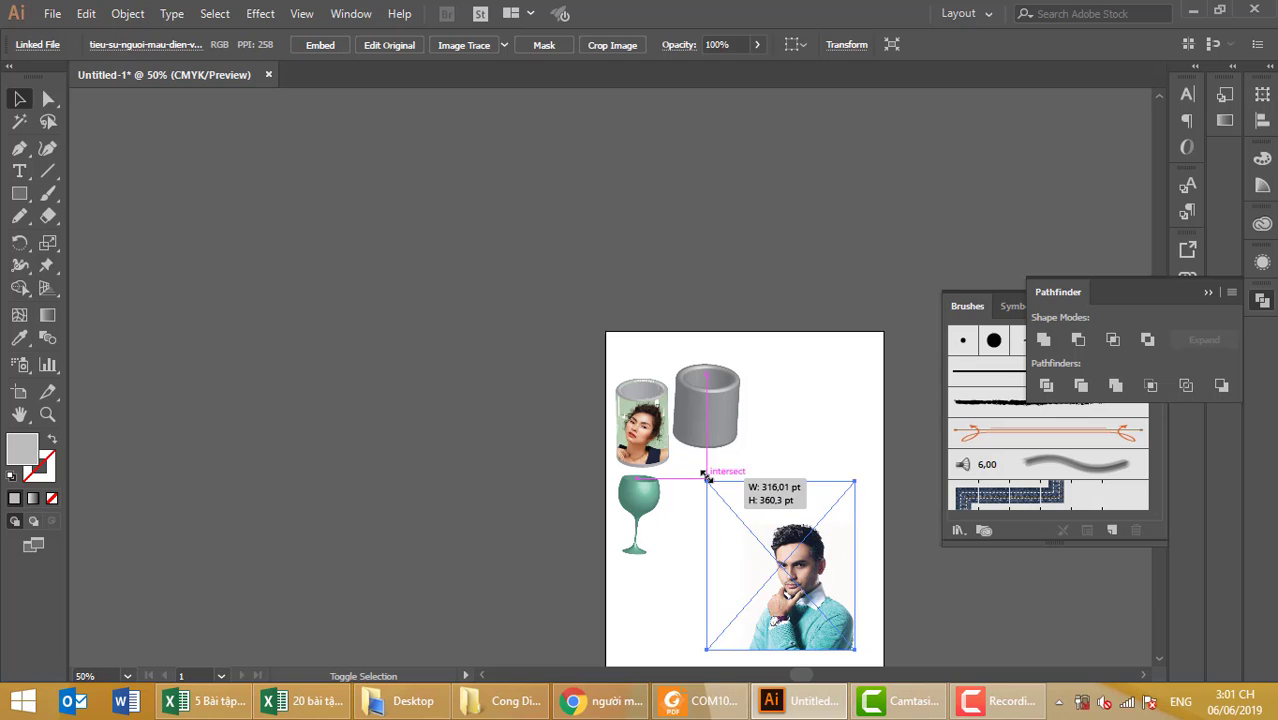
- Open the Move dialog for the portrait, cancel it, and reselect the photo
key(Return)
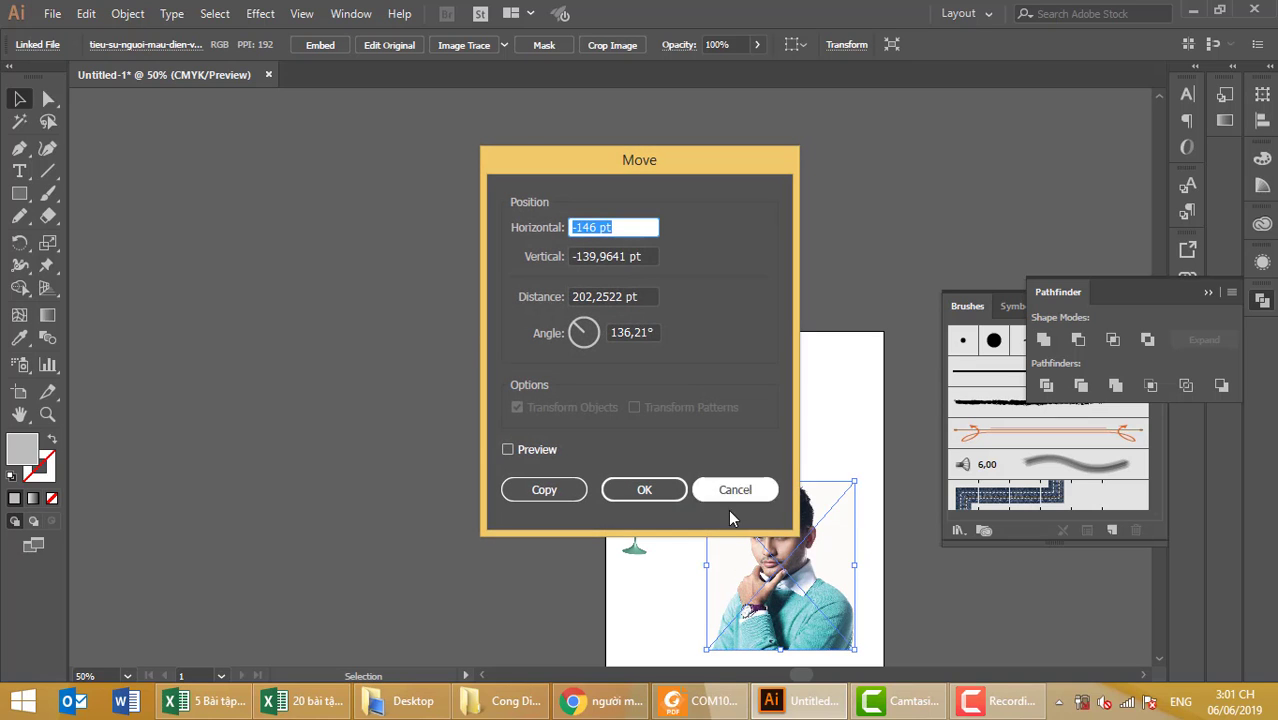
click(746, 489)
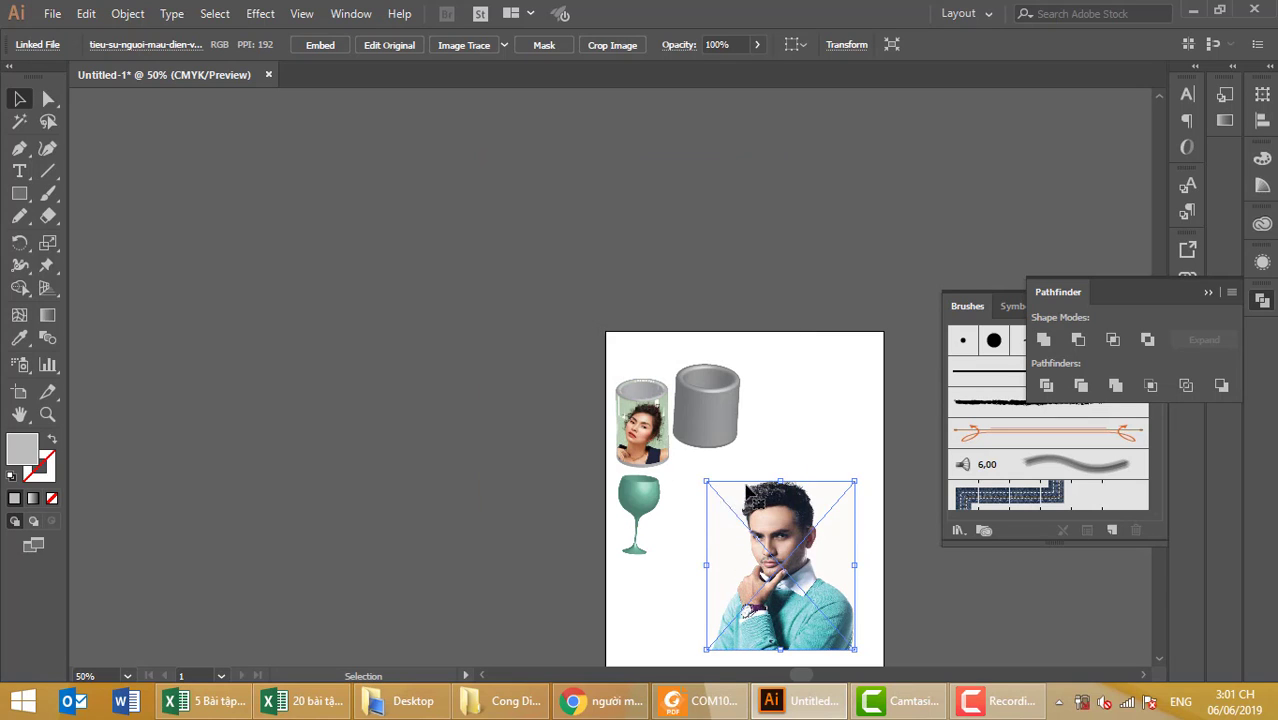
click(812, 442)
click(775, 545)
- Close the Pathfinder panel and open the Links panel as a floating panel
click(1262, 300)
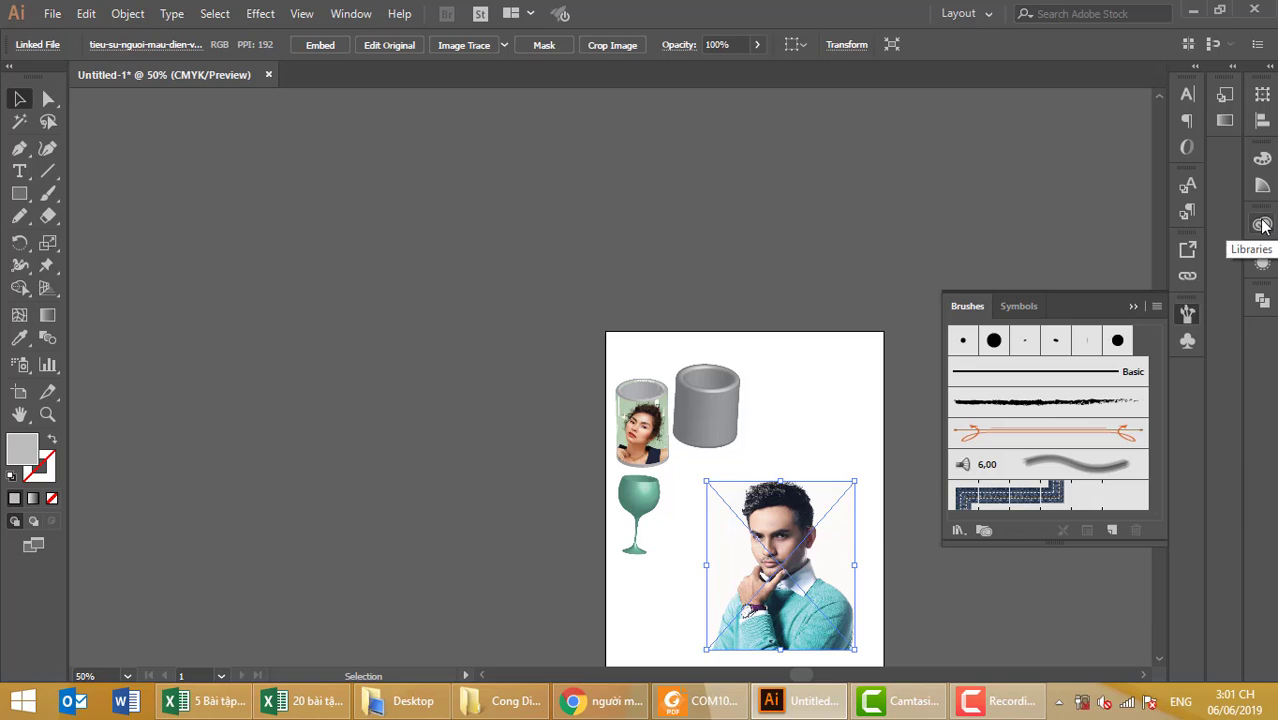
click(350, 13)
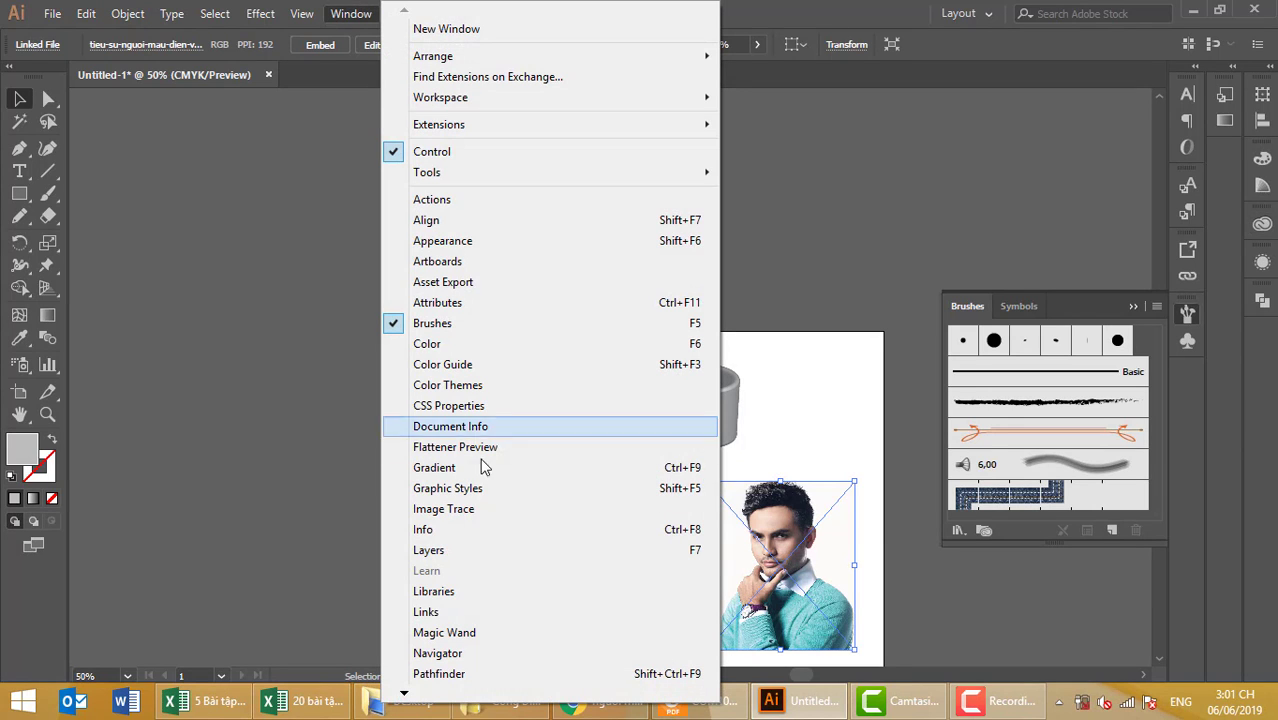
click(426, 612)
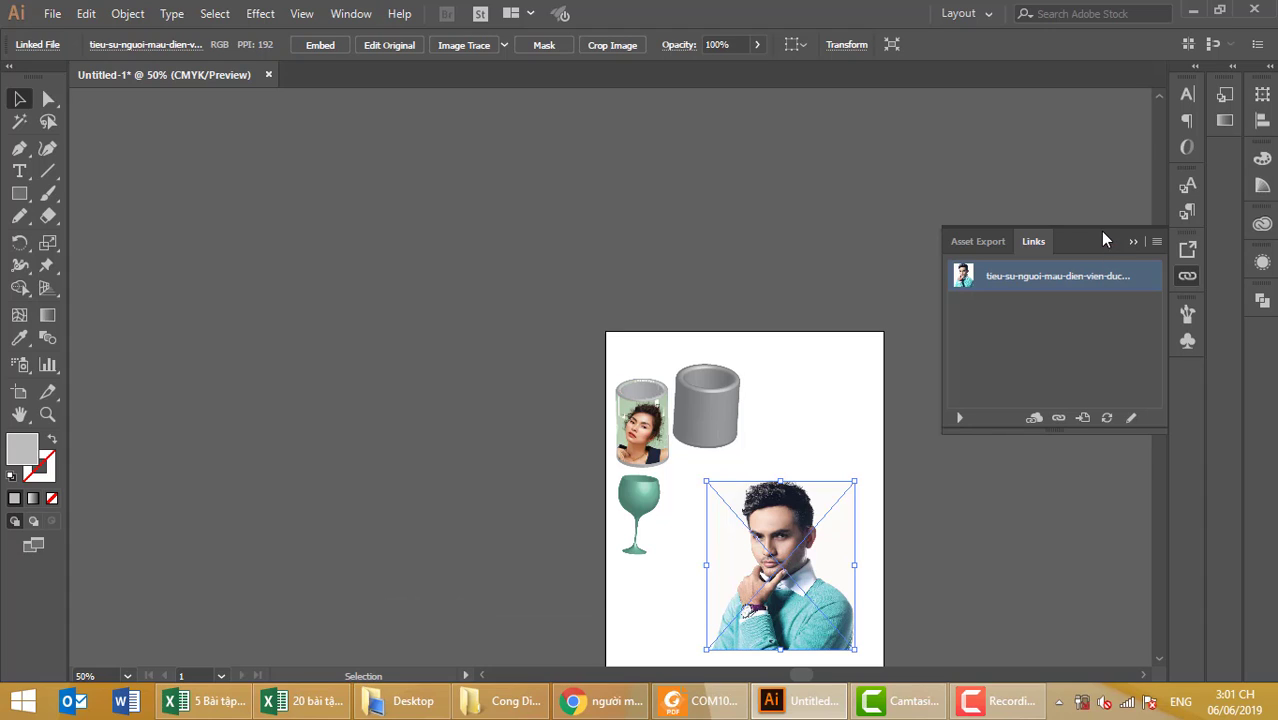
mouse_move(1106, 240)
mouse_down()
mouse_move(1097, 220)
mouse_move(1194, 302)
mouse_up()
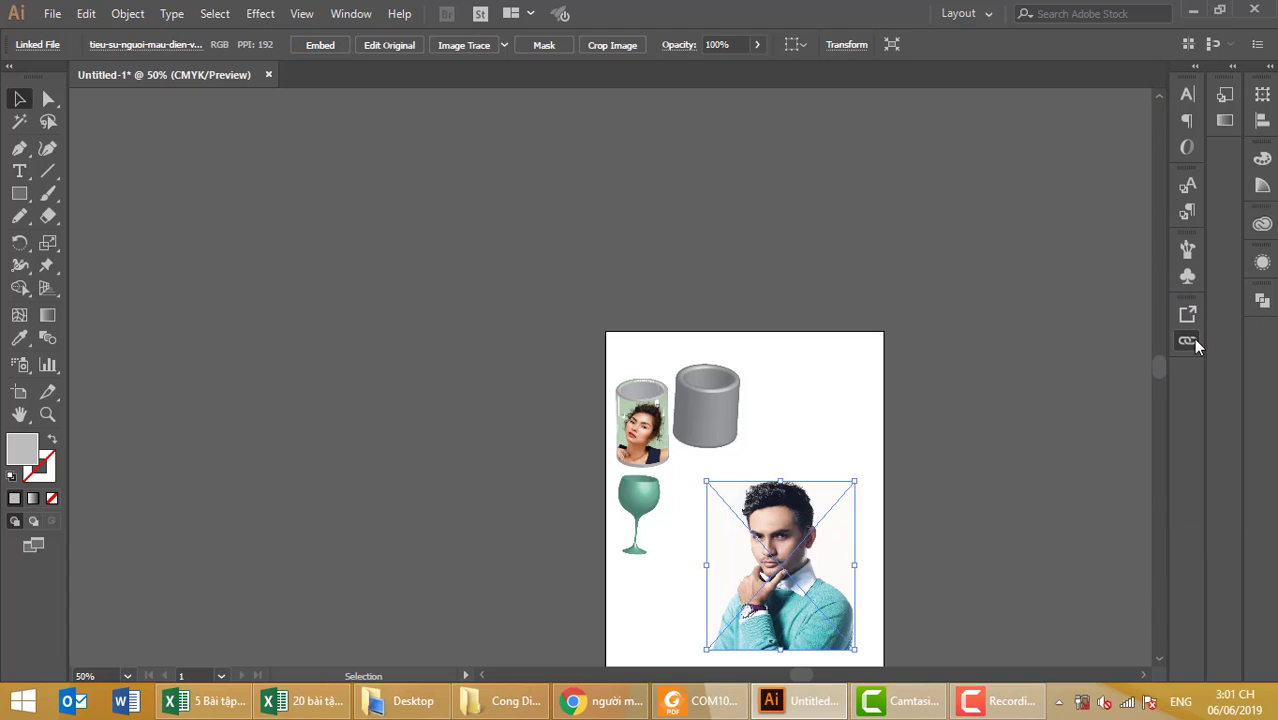
click(1192, 338)
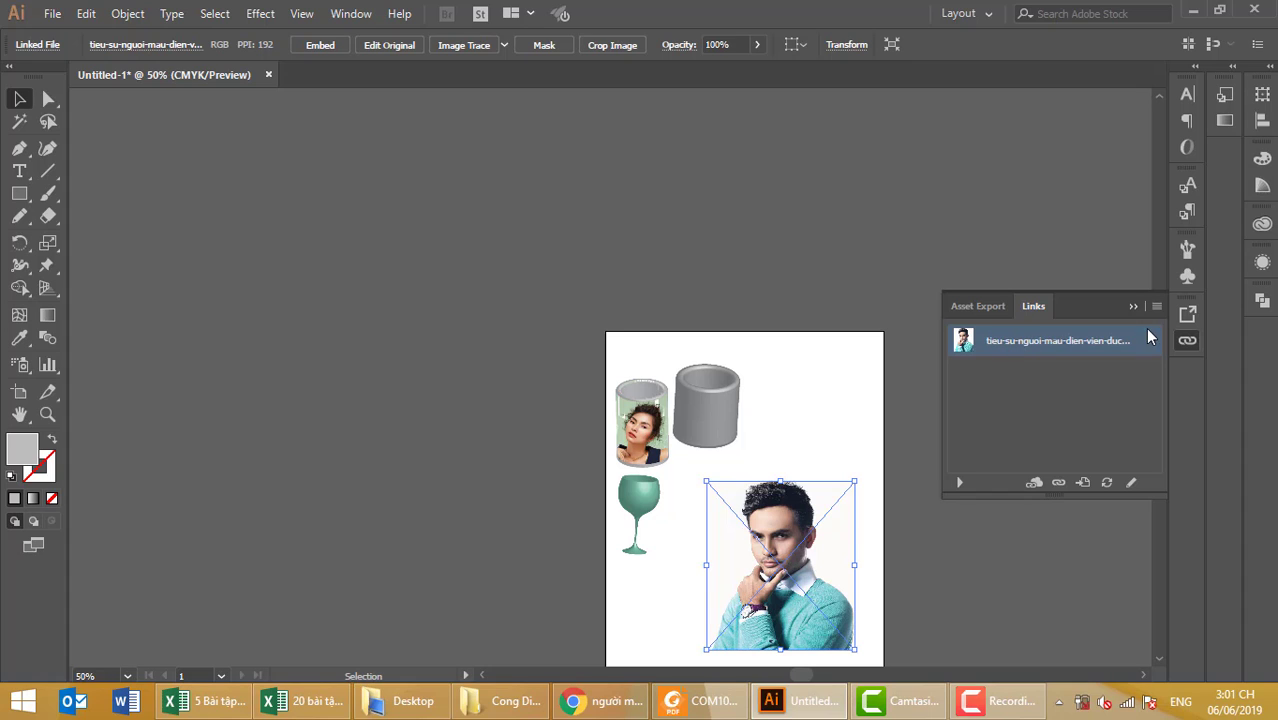
- Embed the portrait from the Links panel menu, then undo it and reselect the photo
click(1157, 307)
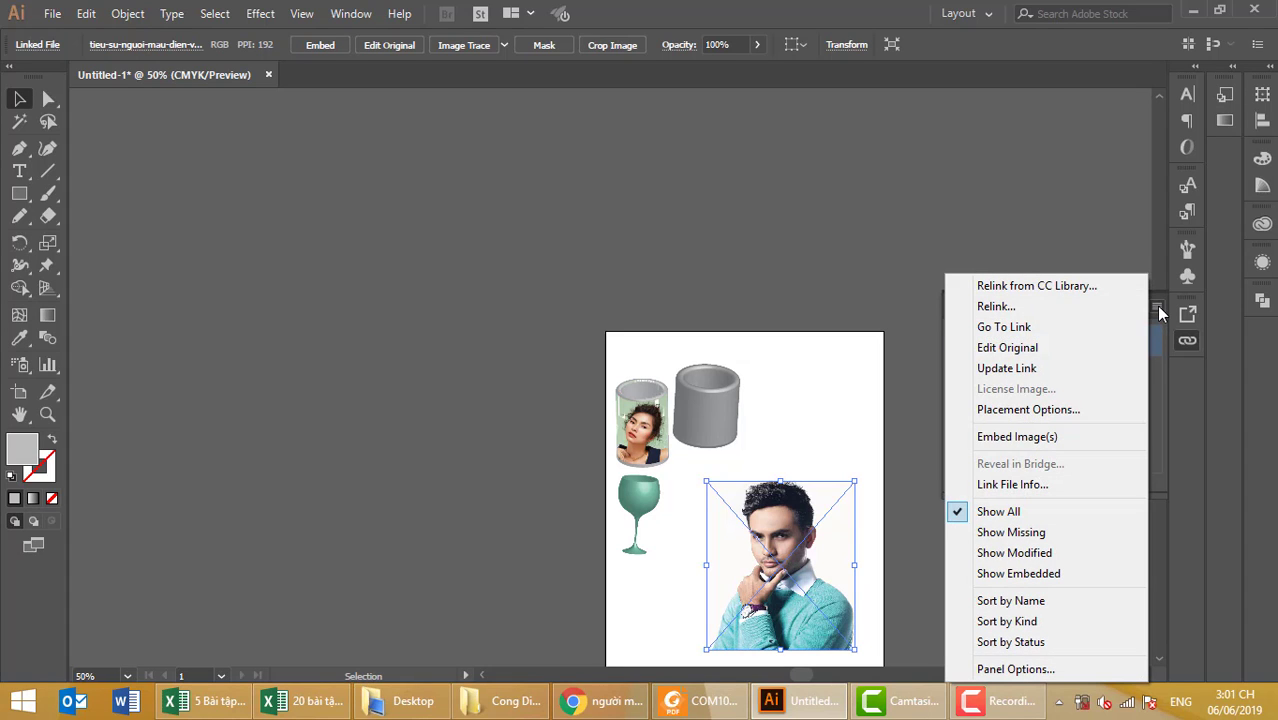
click(1046, 443)
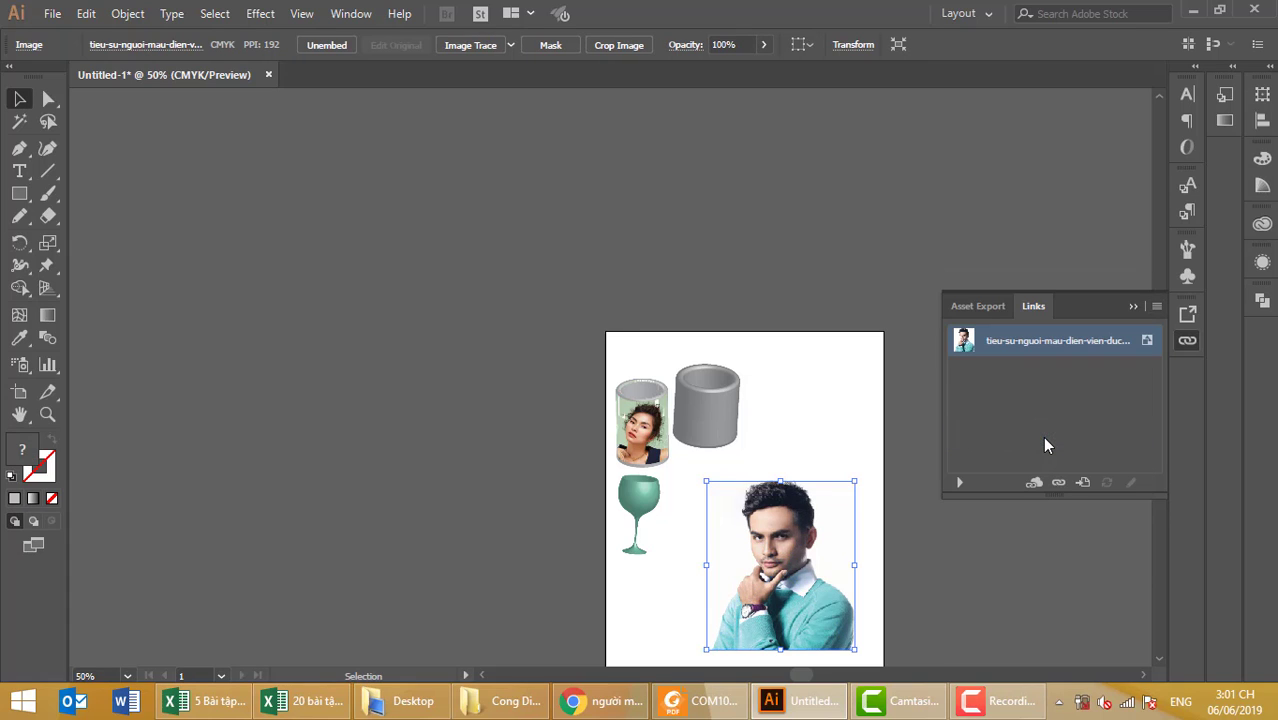
click(852, 408)
click(784, 505)
key(ctrl+z)
click(819, 448)
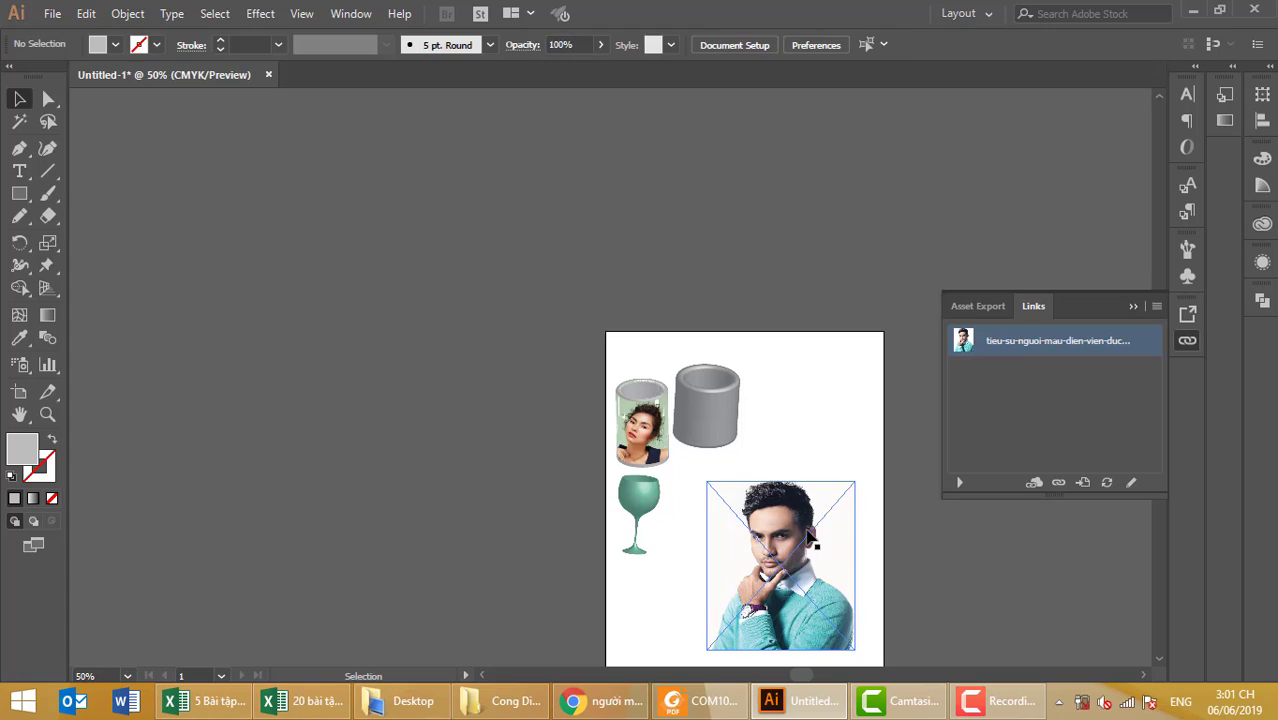
click(783, 543)
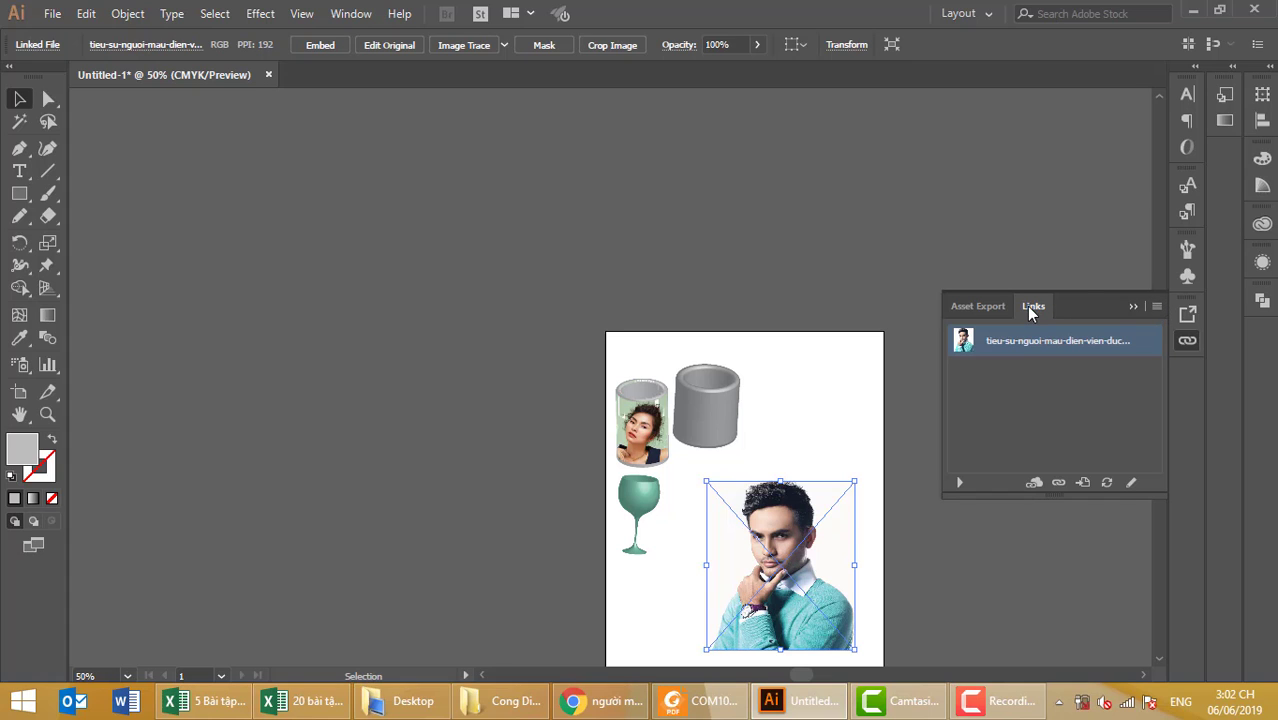
- Embed the selected portrait photo again using Embed Image(s) in the Links panel menu
click(1157, 307)
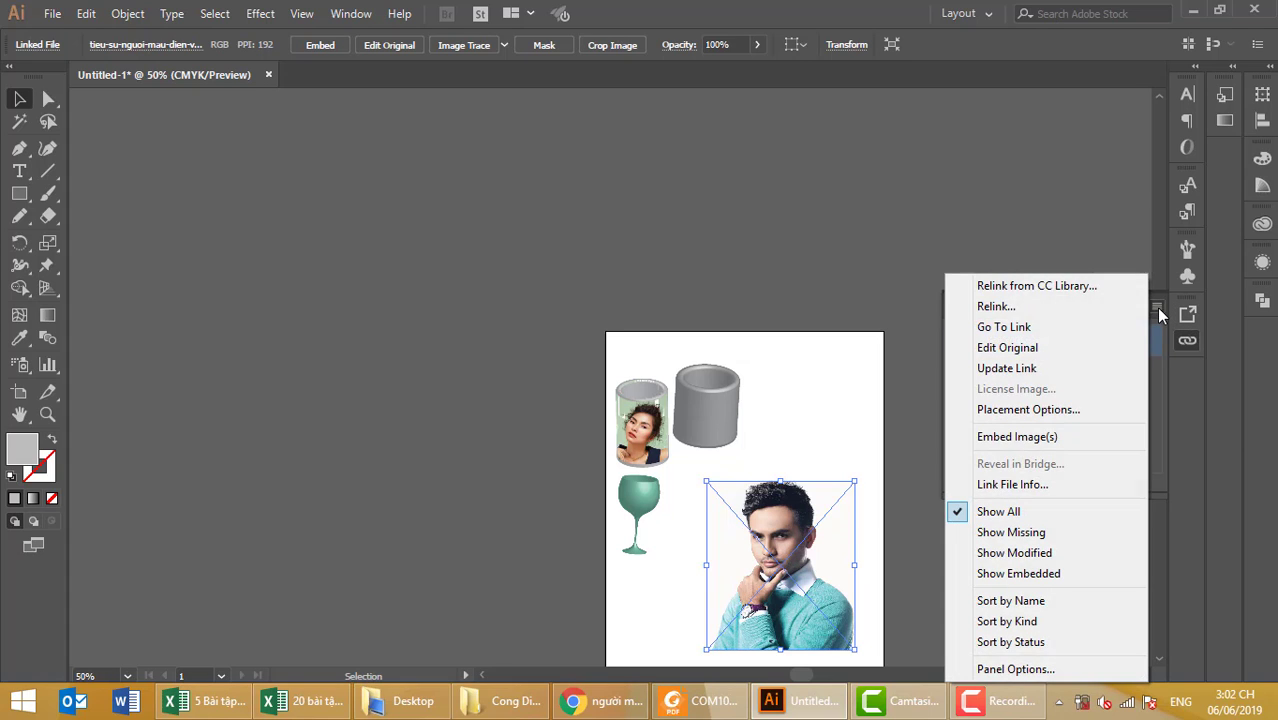
click(1030, 438)
click(838, 399)
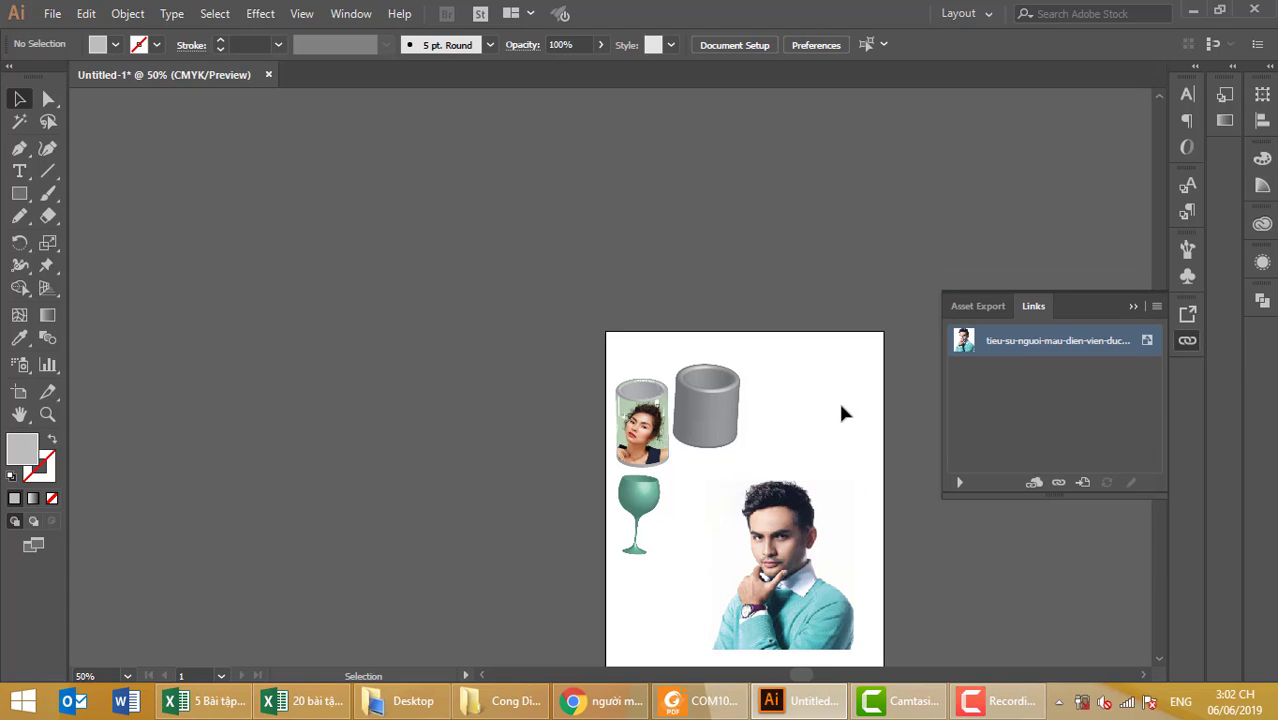
click(788, 528)
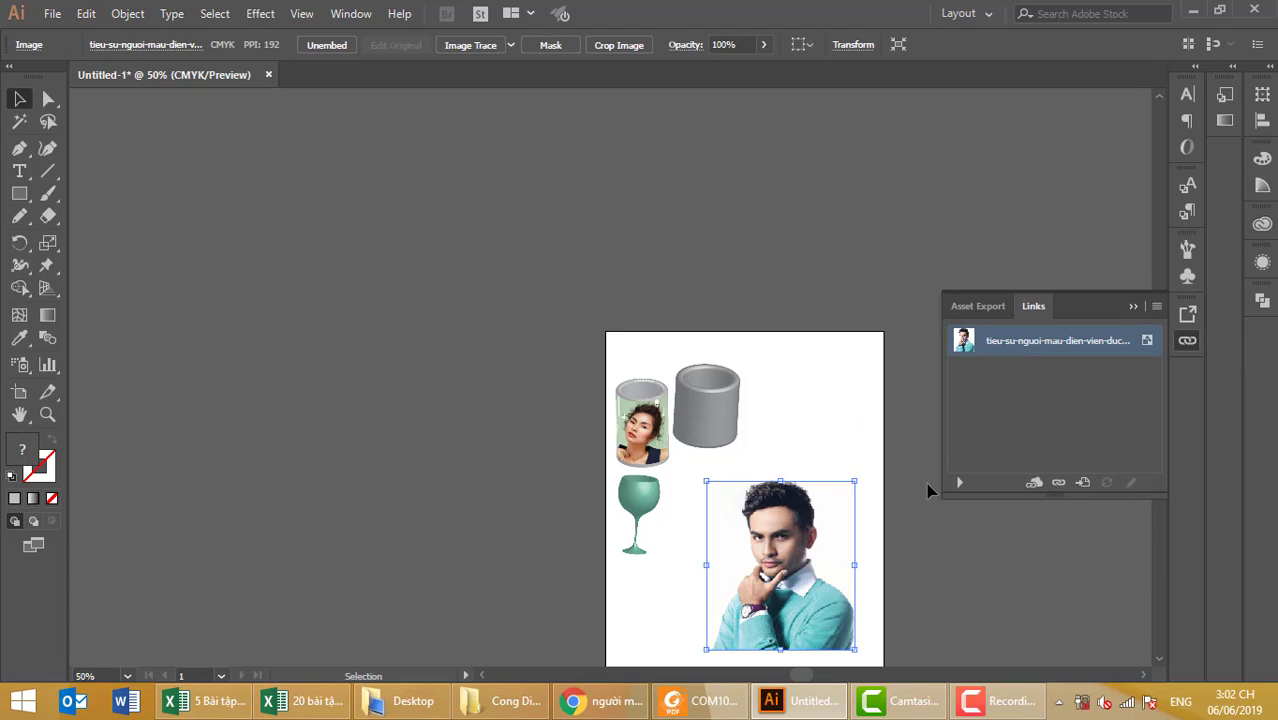
click(1187, 277)
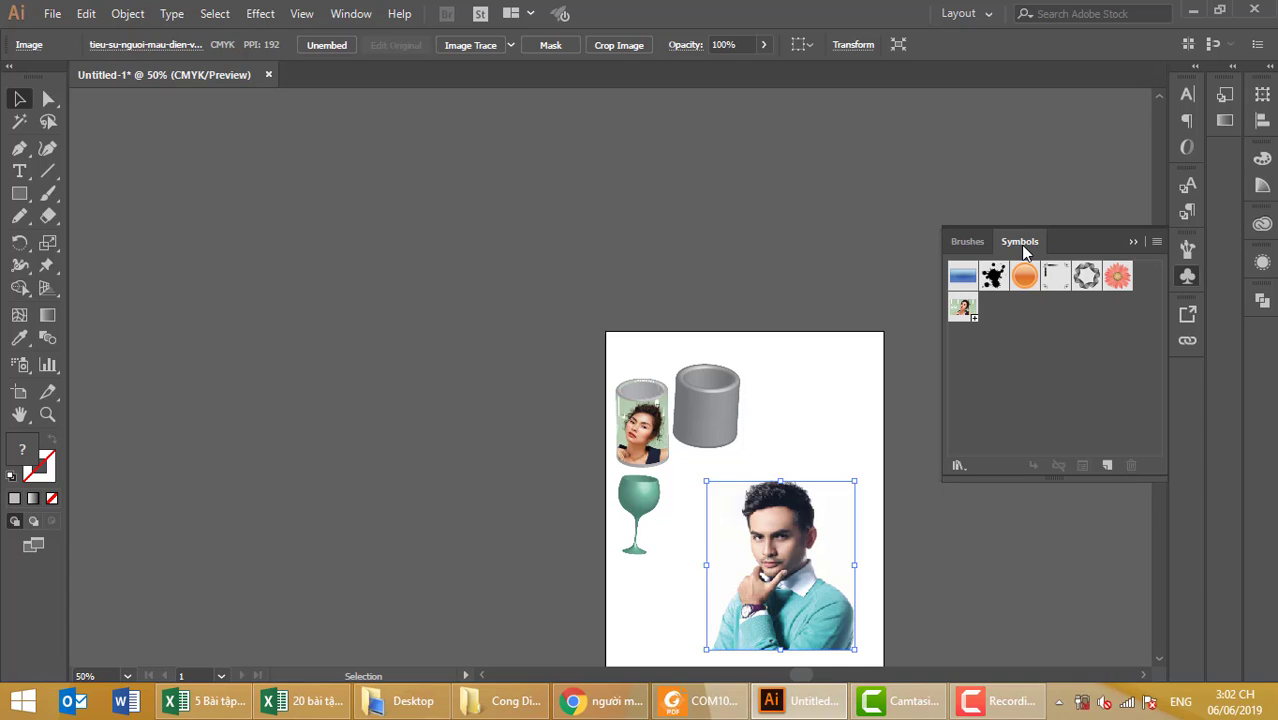
- Turn the man's portrait into a new symbol with Export Type Graphic
drag(797, 518, 1024, 358)
click(651, 287)
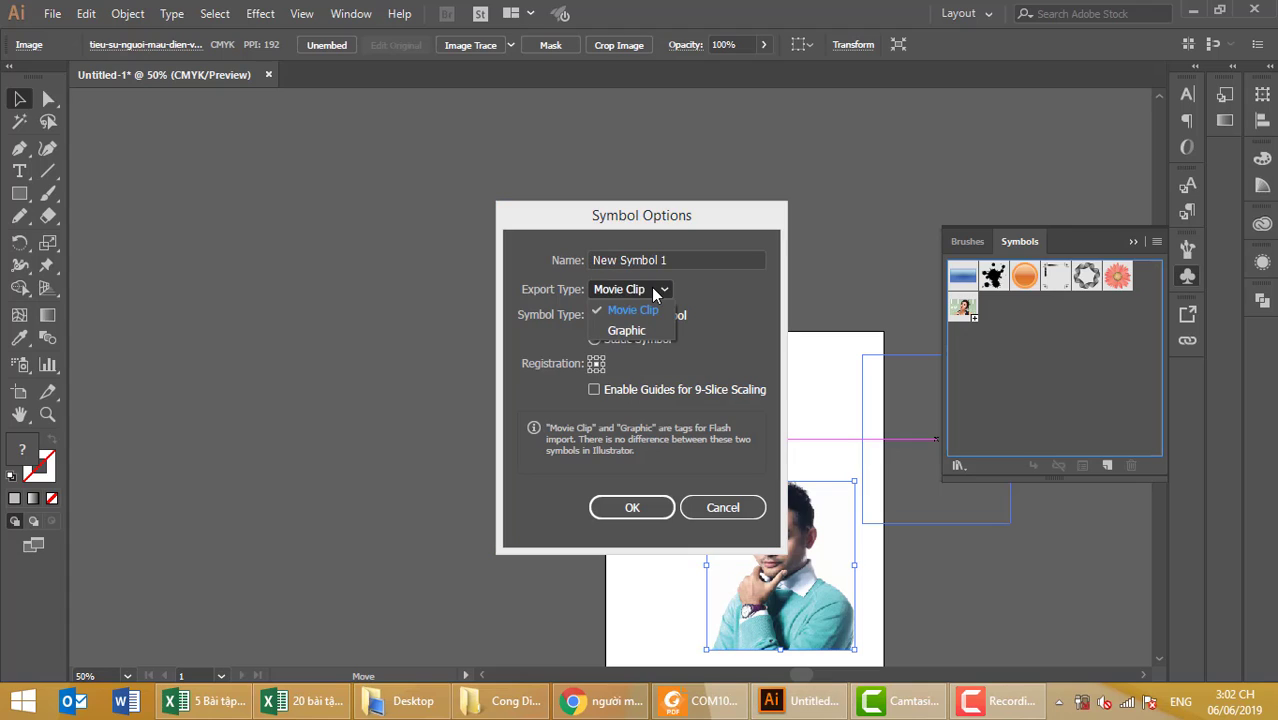
click(621, 327)
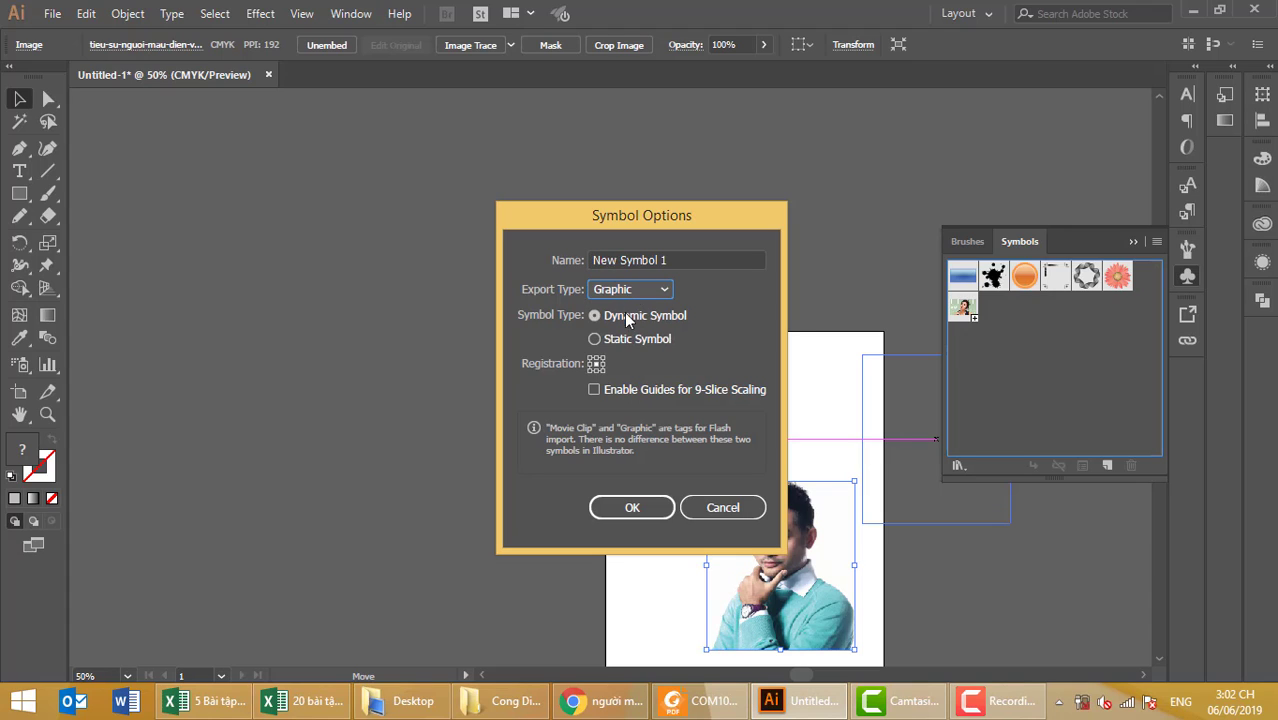
click(633, 508)
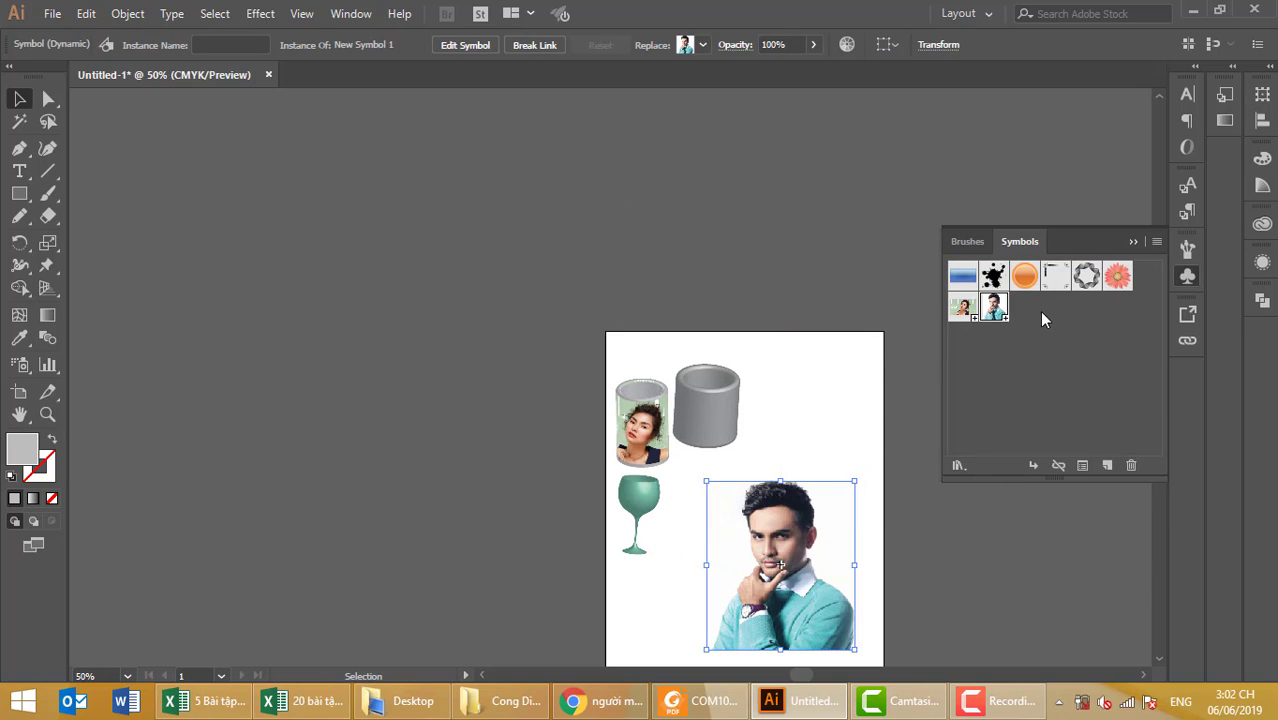
- Delete the portrait instance from the artboard and select the grey cylinder's profile path
click(959, 308)
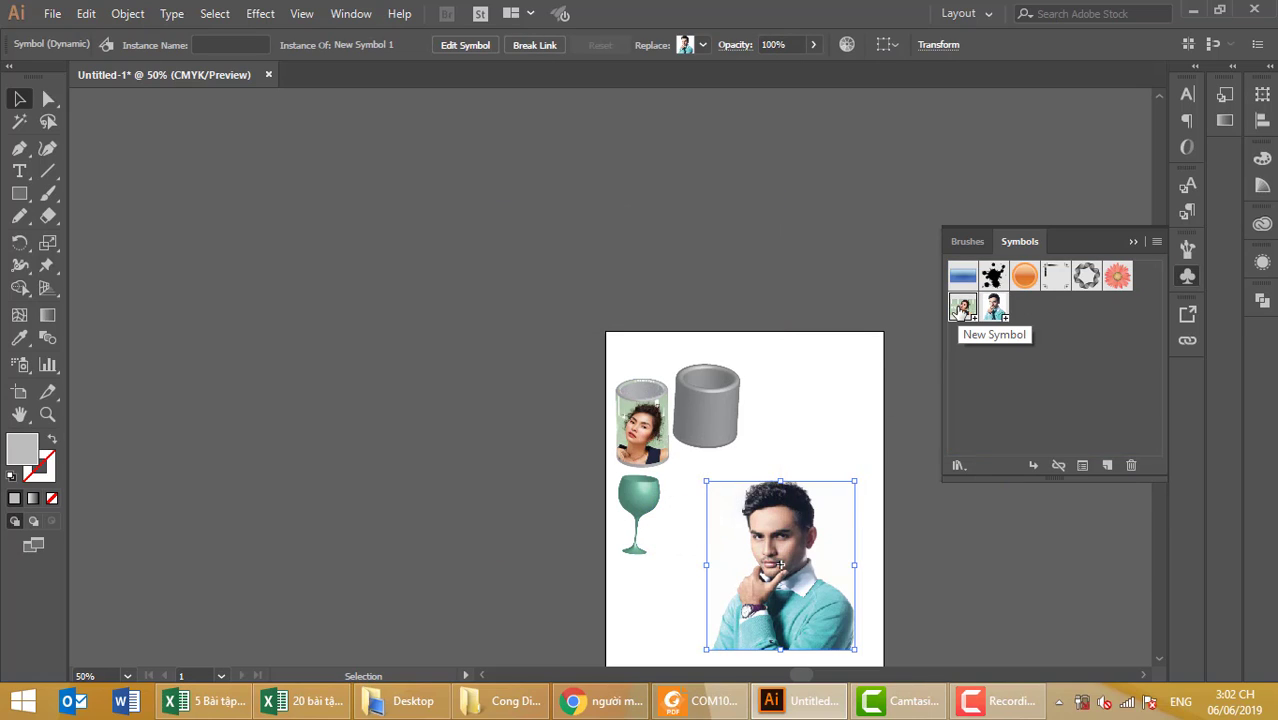
click(994, 309)
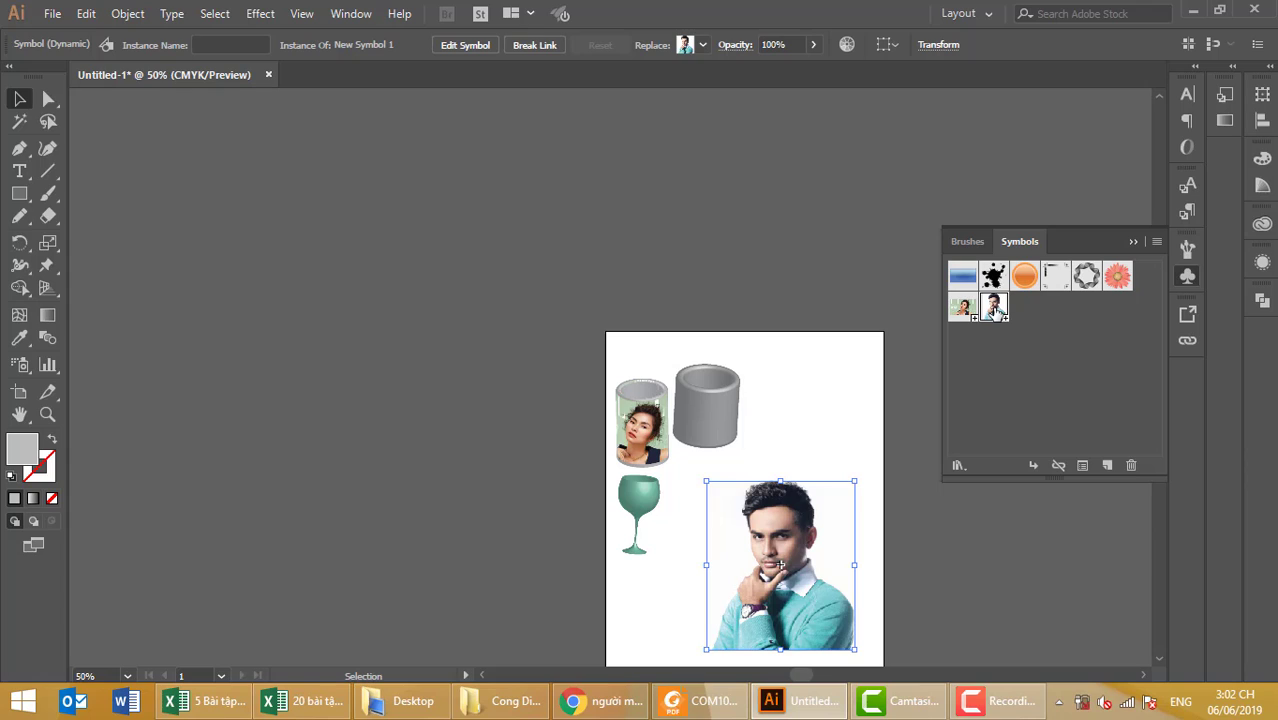
drag(993, 312, 812, 533)
key(Delete)
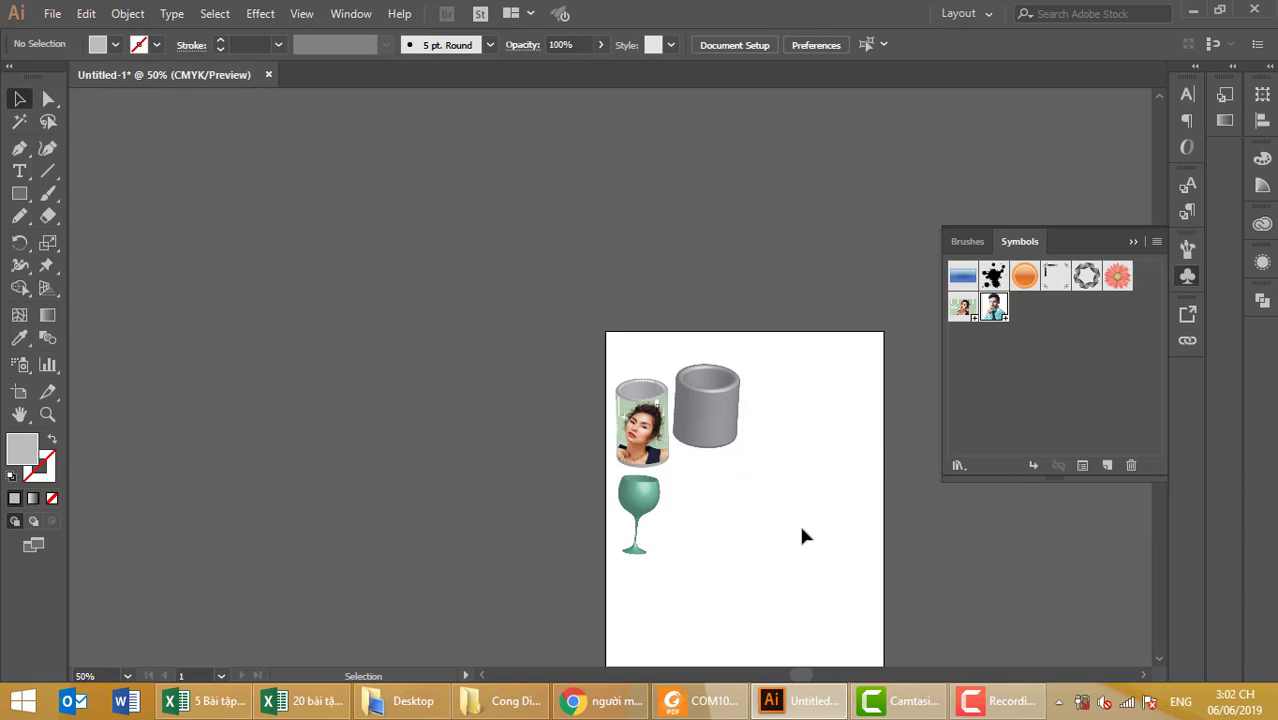
click(708, 420)
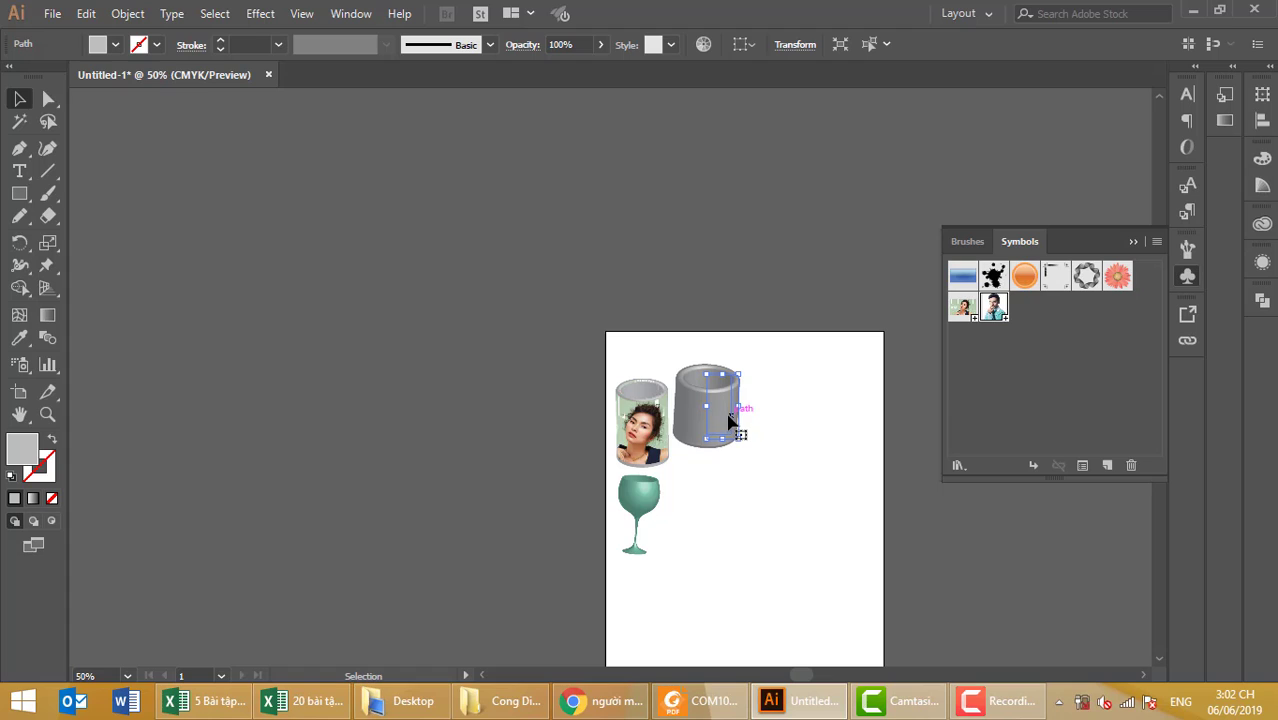
- Show the grey cylinder's Appearance panel listing its 3D Revolve effect
click(1262, 263)
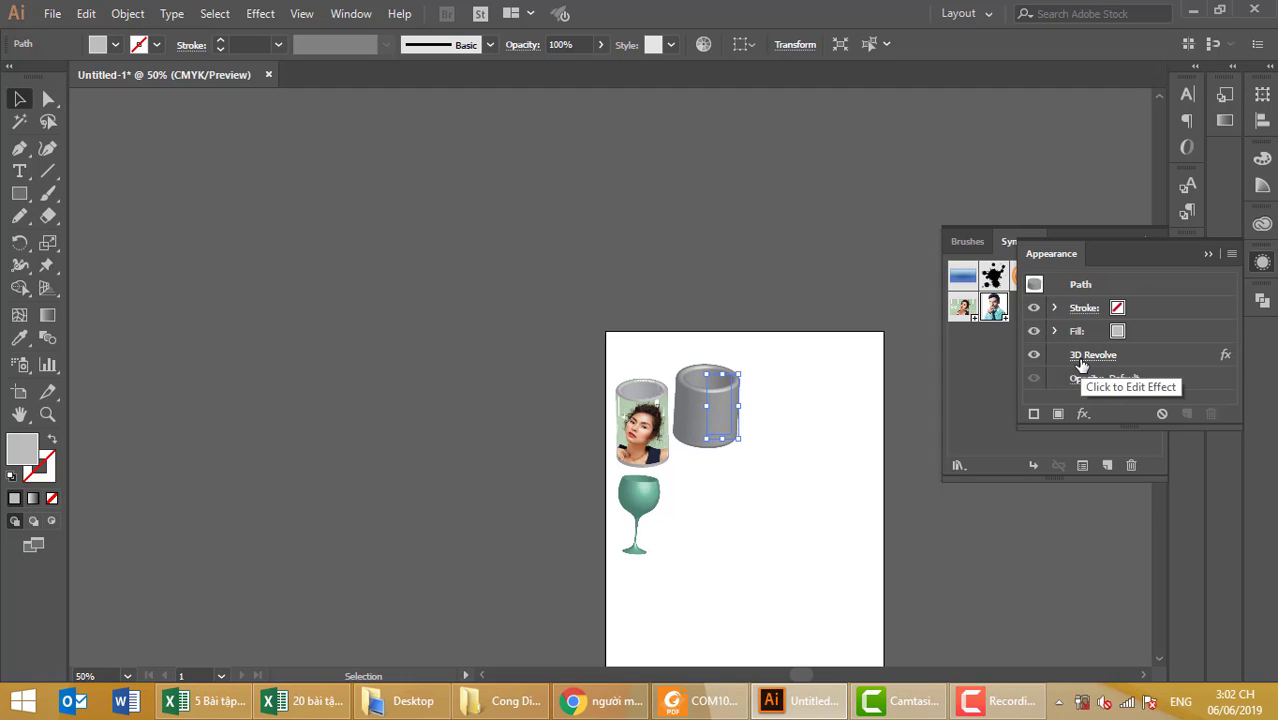
click(258, 13)
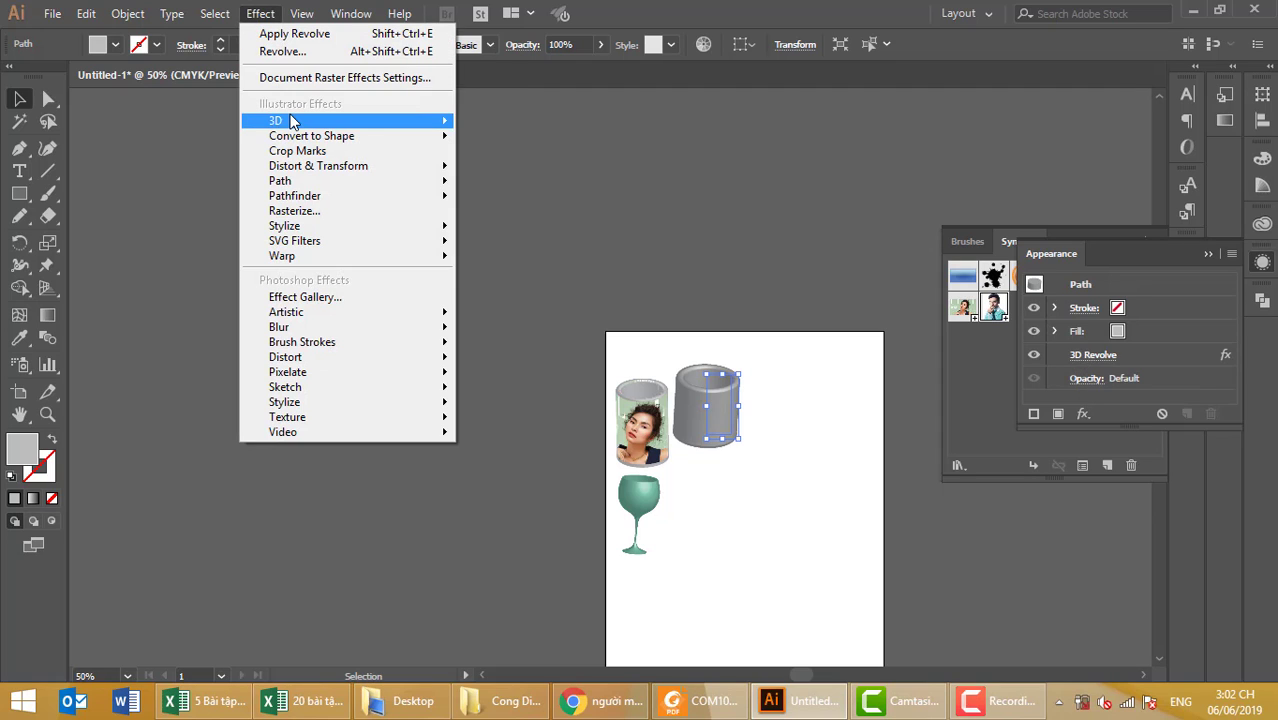
- Cancel a duplicate 3D Revolve and open the existing revolve settings with preview
mouse_move(276, 121)
click(533, 145)
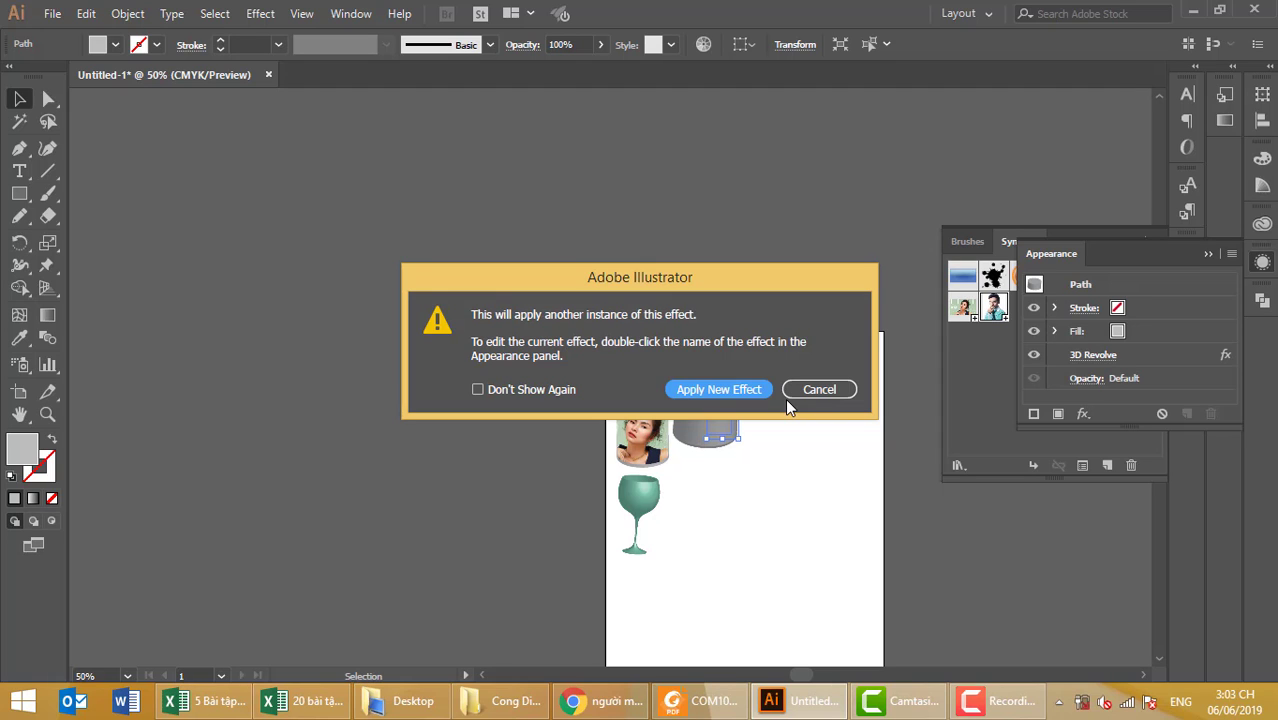
click(821, 392)
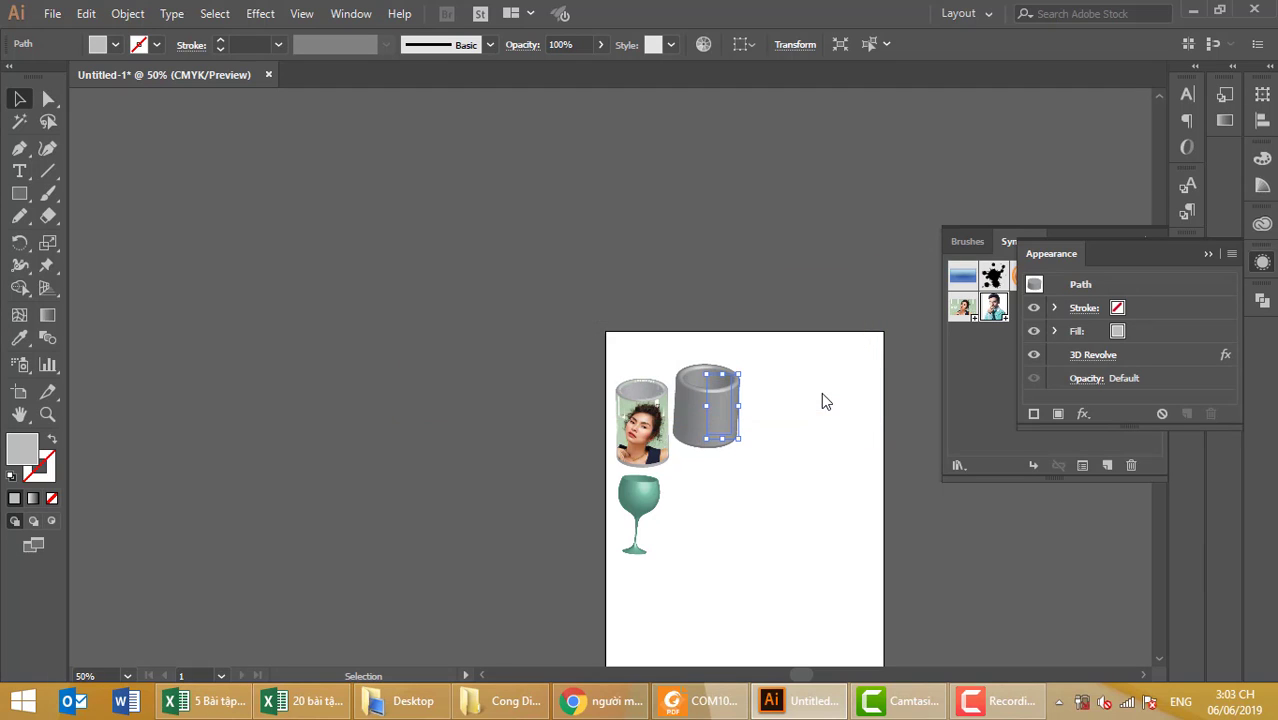
click(1074, 357)
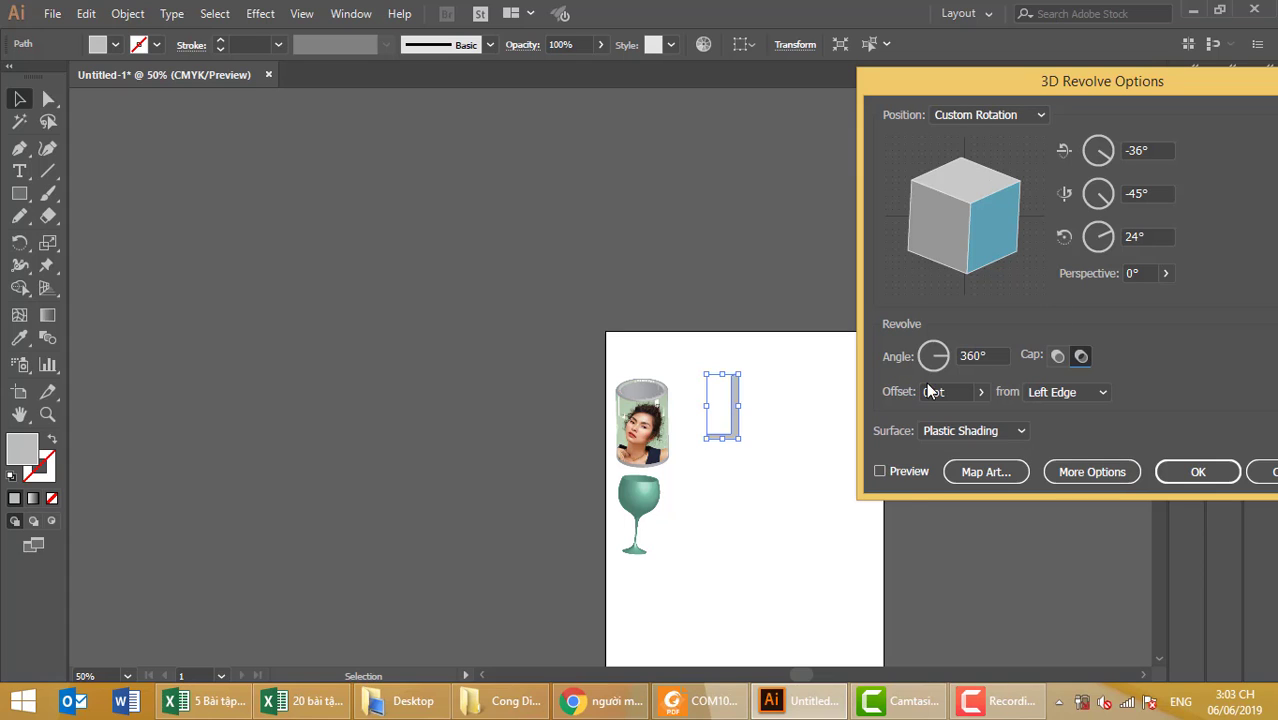
click(880, 472)
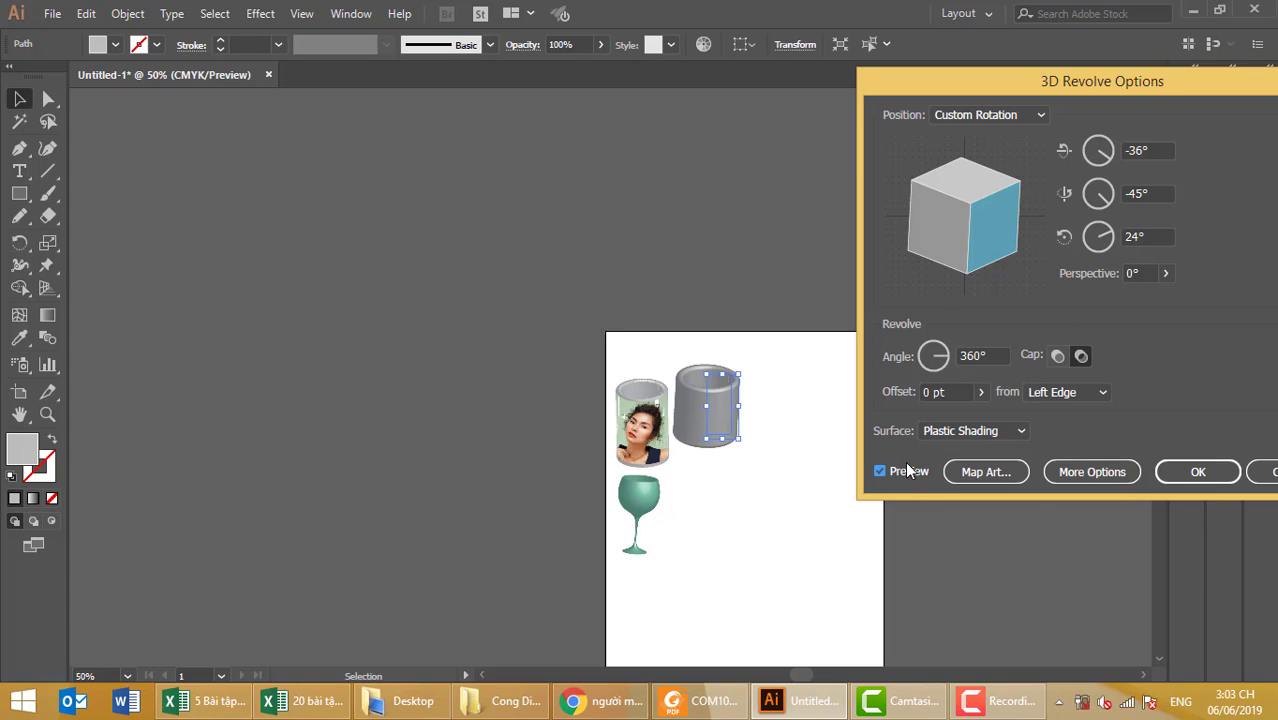
key(Return)
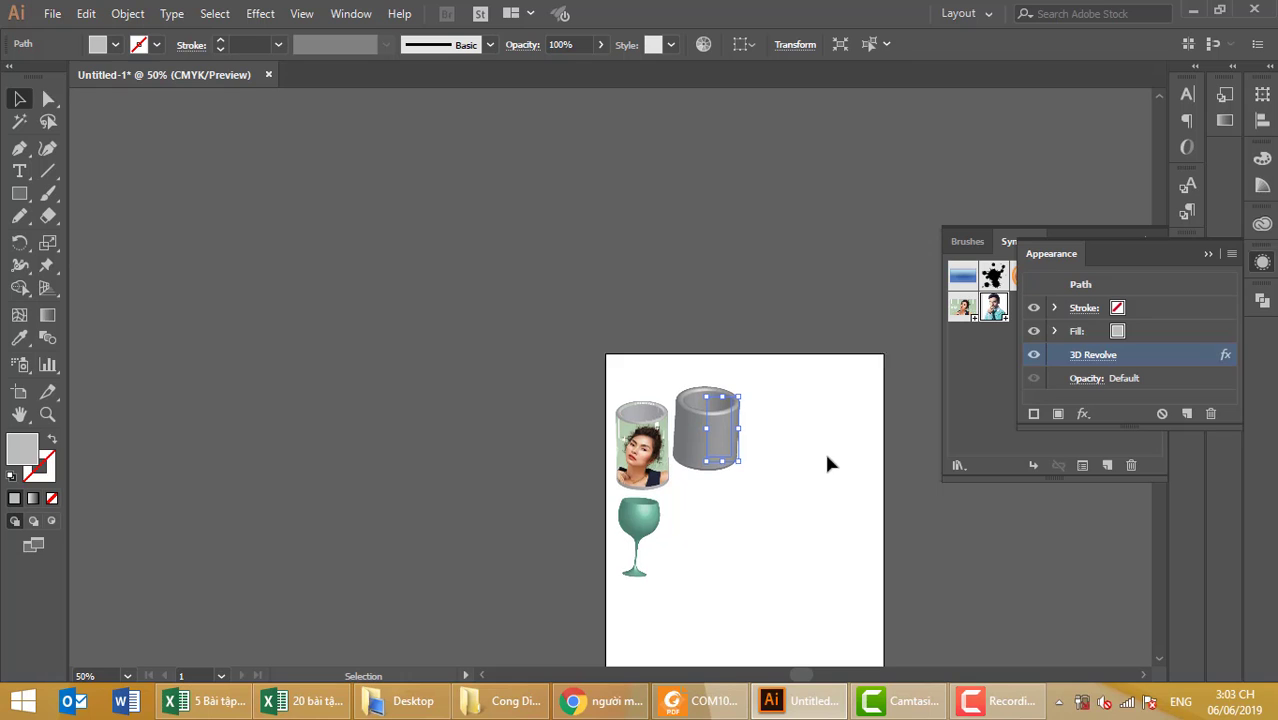
- Reopen the grey cup's 3D Revolve Options with Preview on and move the dialog aside
scroll(804, 472, up, 3)
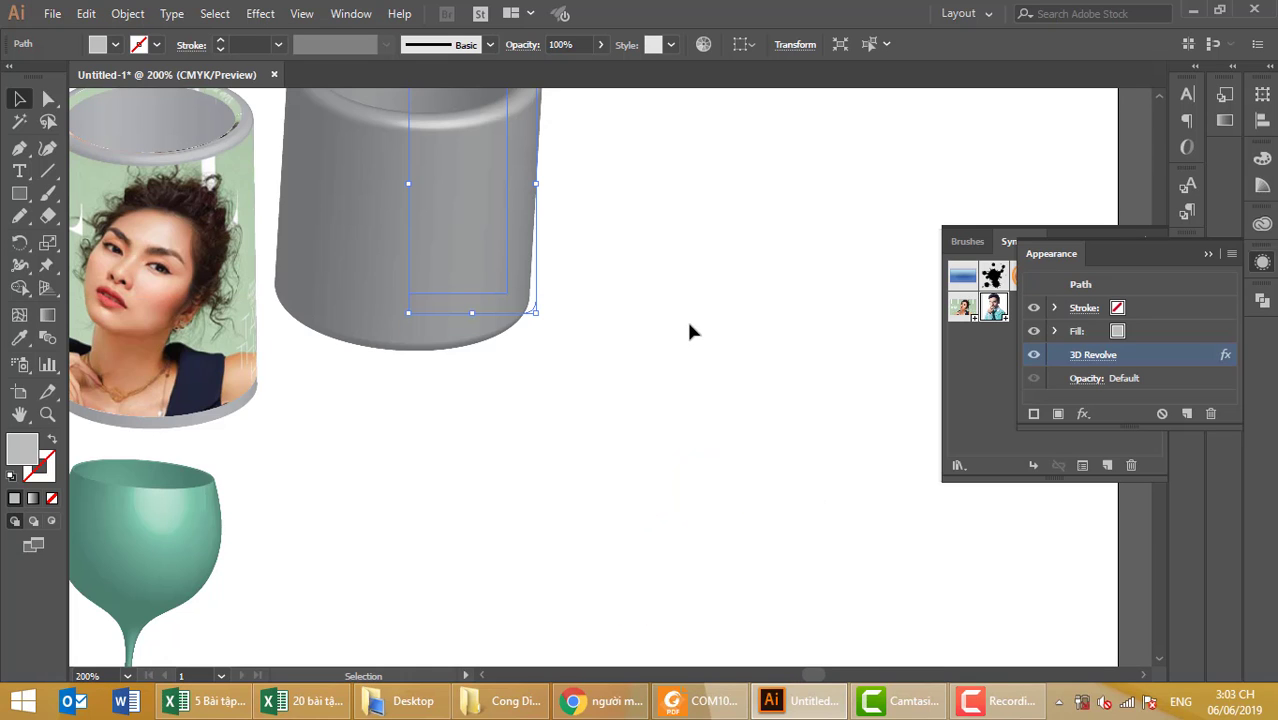
scroll(686, 318, up, 3)
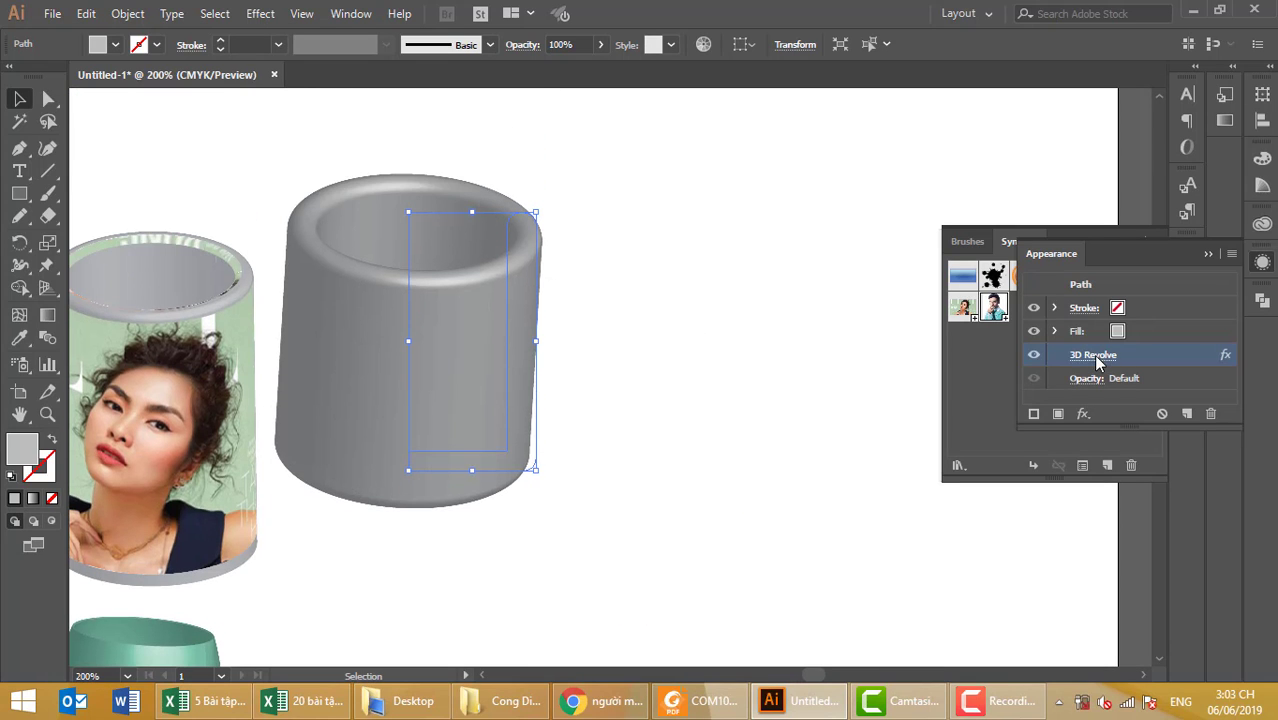
click(1095, 356)
click(905, 471)
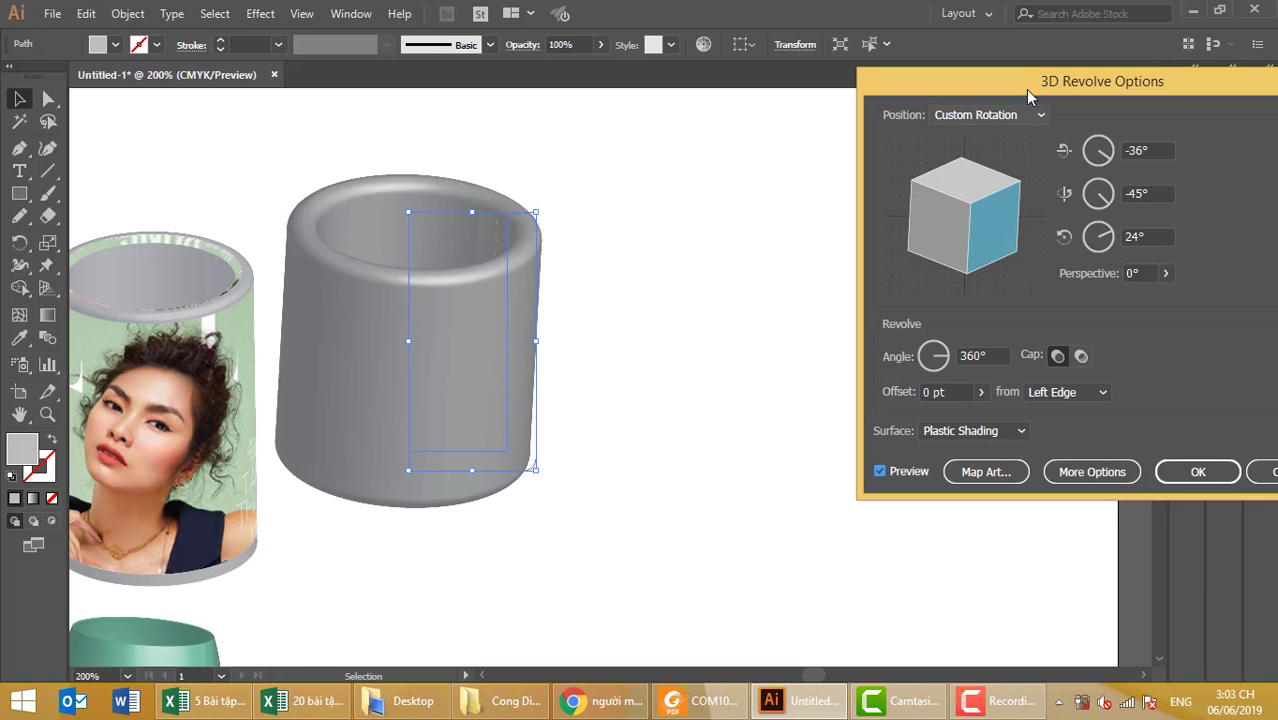
drag(1025, 89, 784, 111)
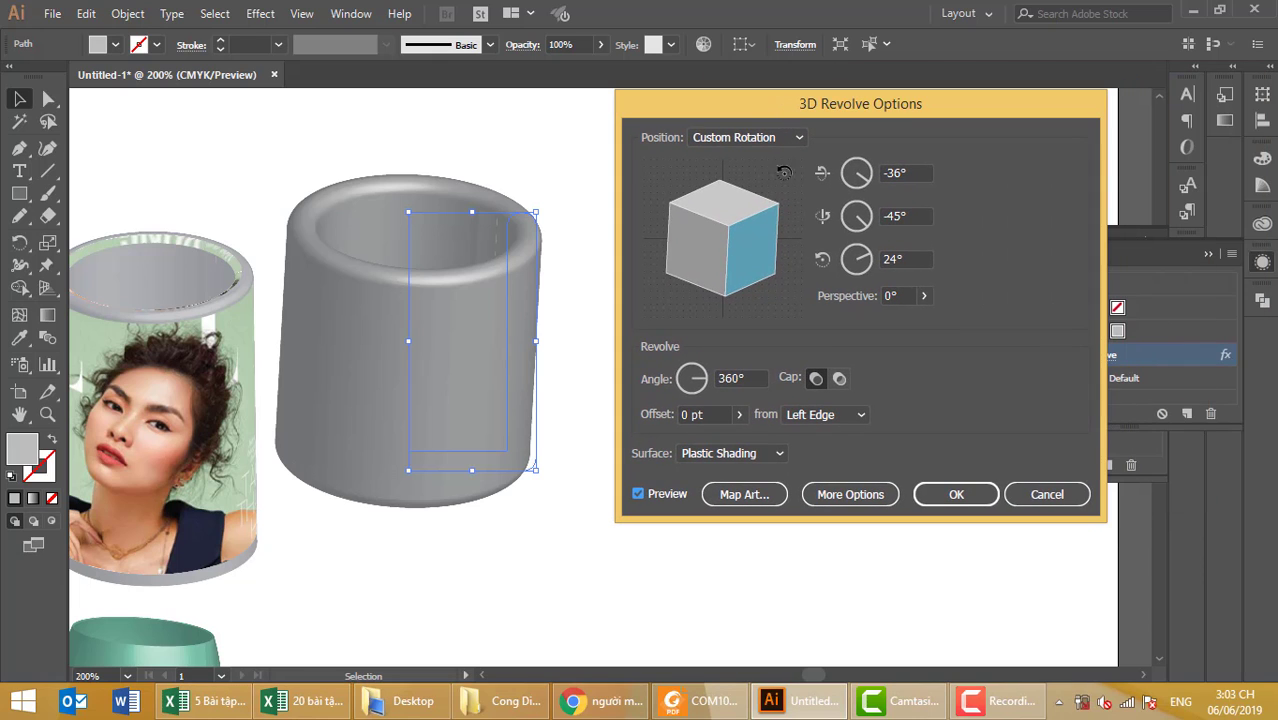
click(756, 496)
click(991, 115)
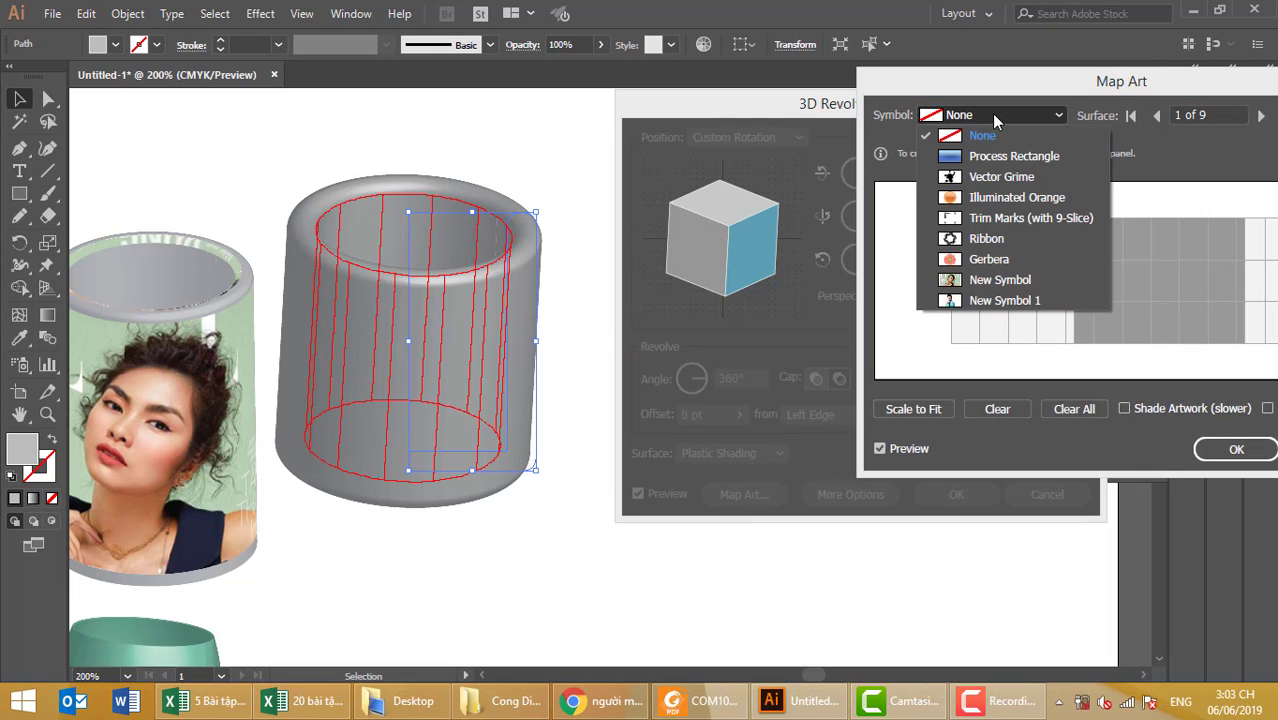
click(972, 300)
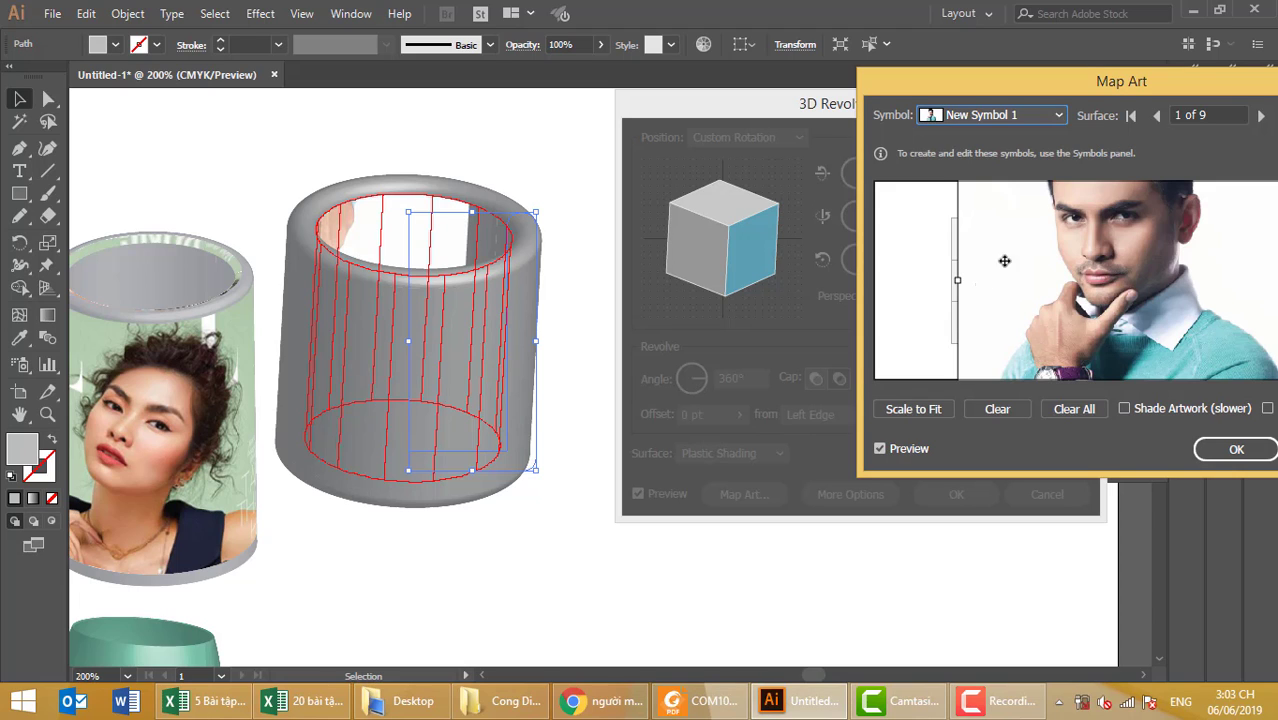
drag(1163, 88, 971, 108)
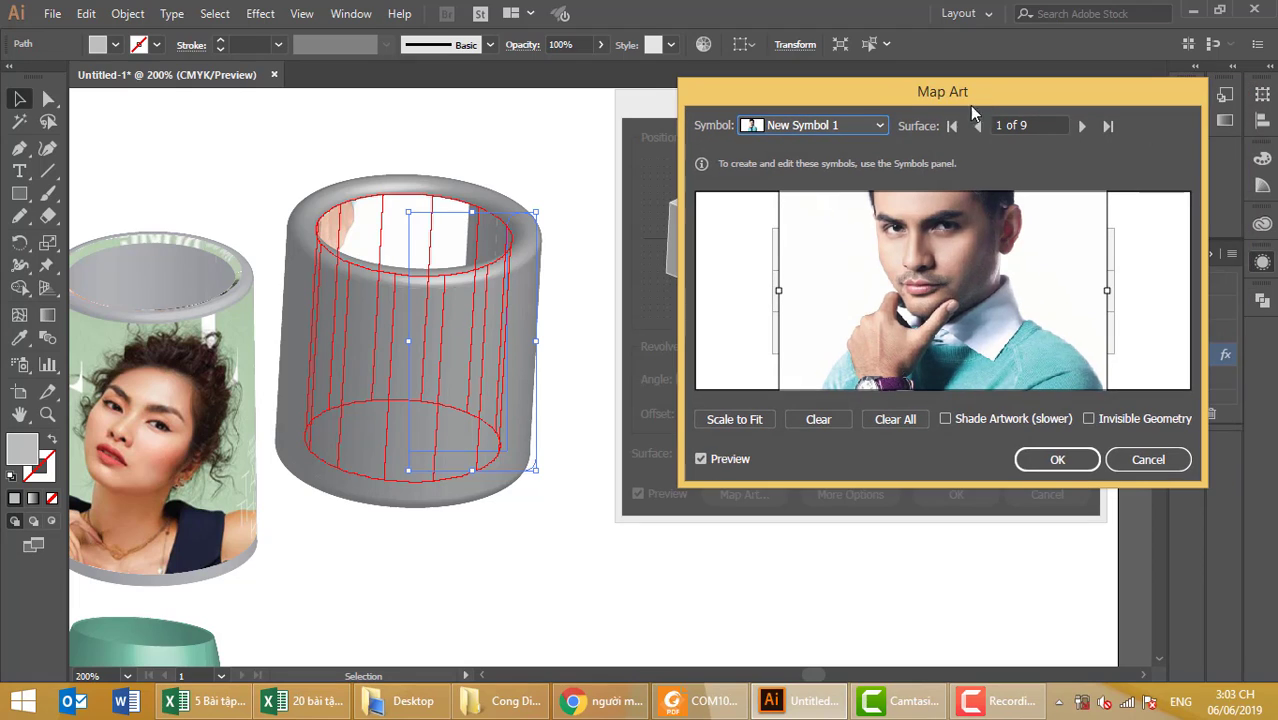
click(1082, 125)
click(952, 125)
click(1142, 466)
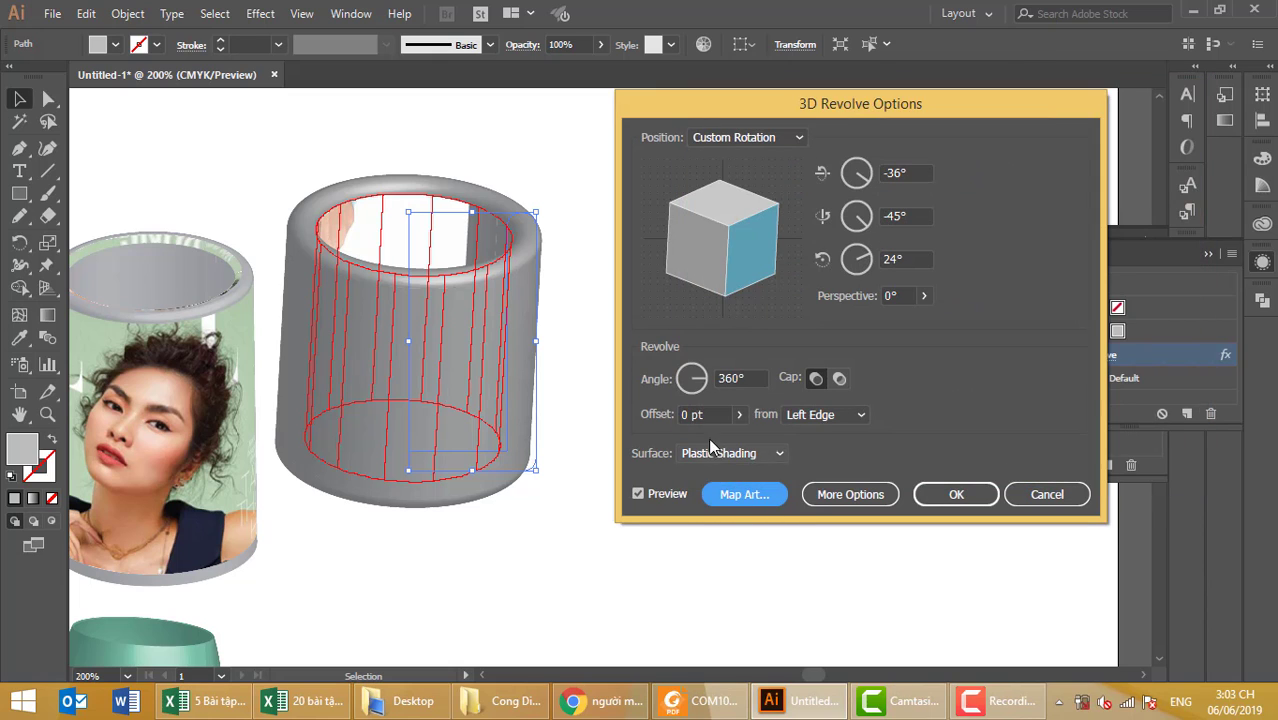
- In Map Art, step through the cup's surfaces to the outer side, surface 8 of 9
click(727, 505)
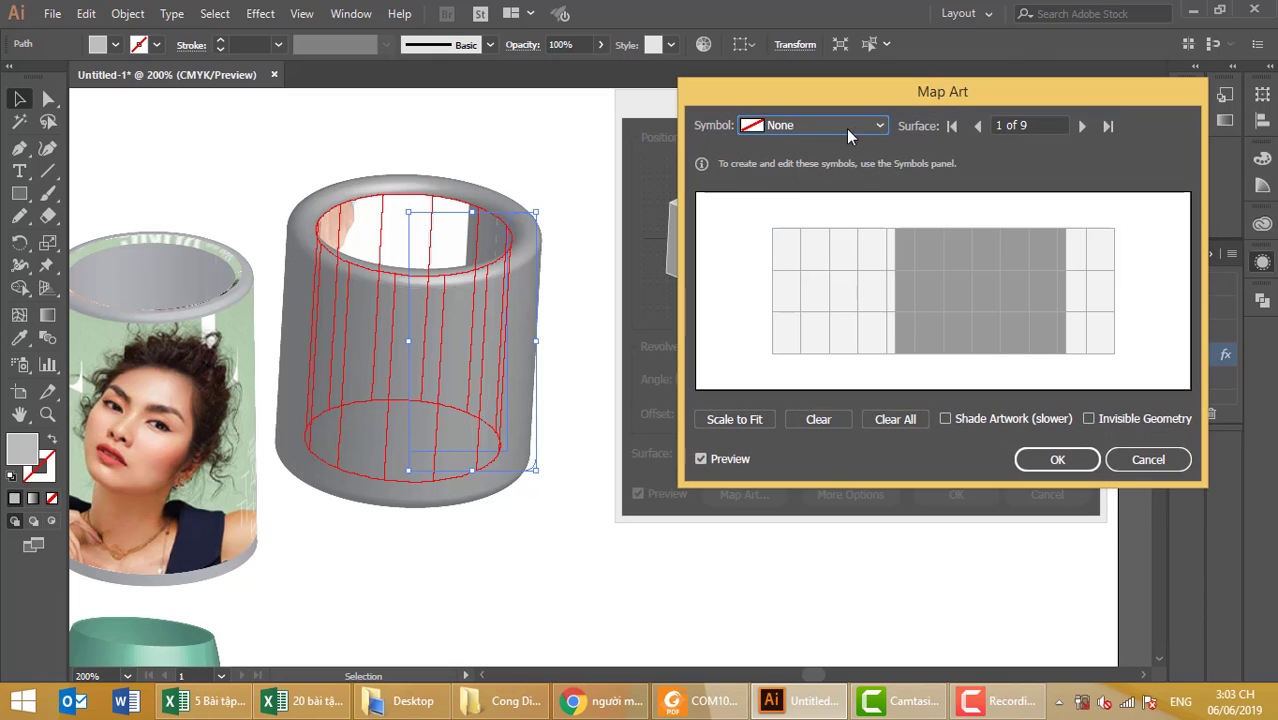
click(1083, 127)
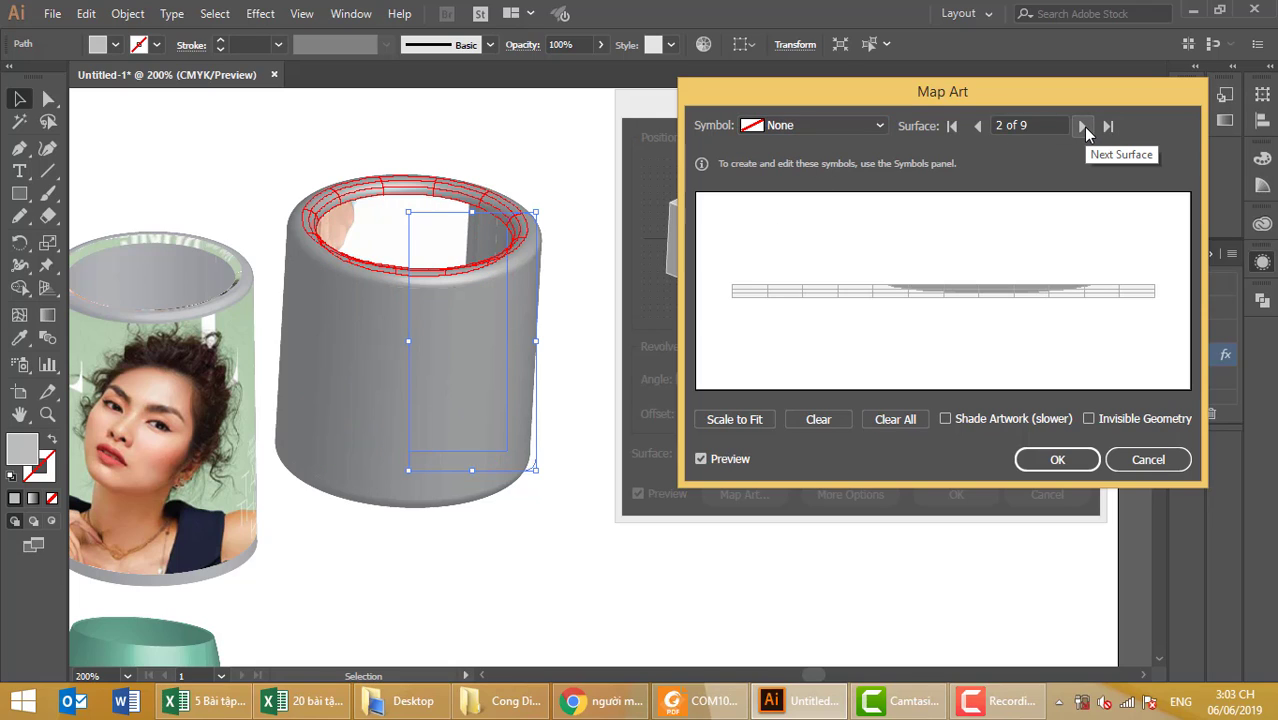
click(1083, 126)
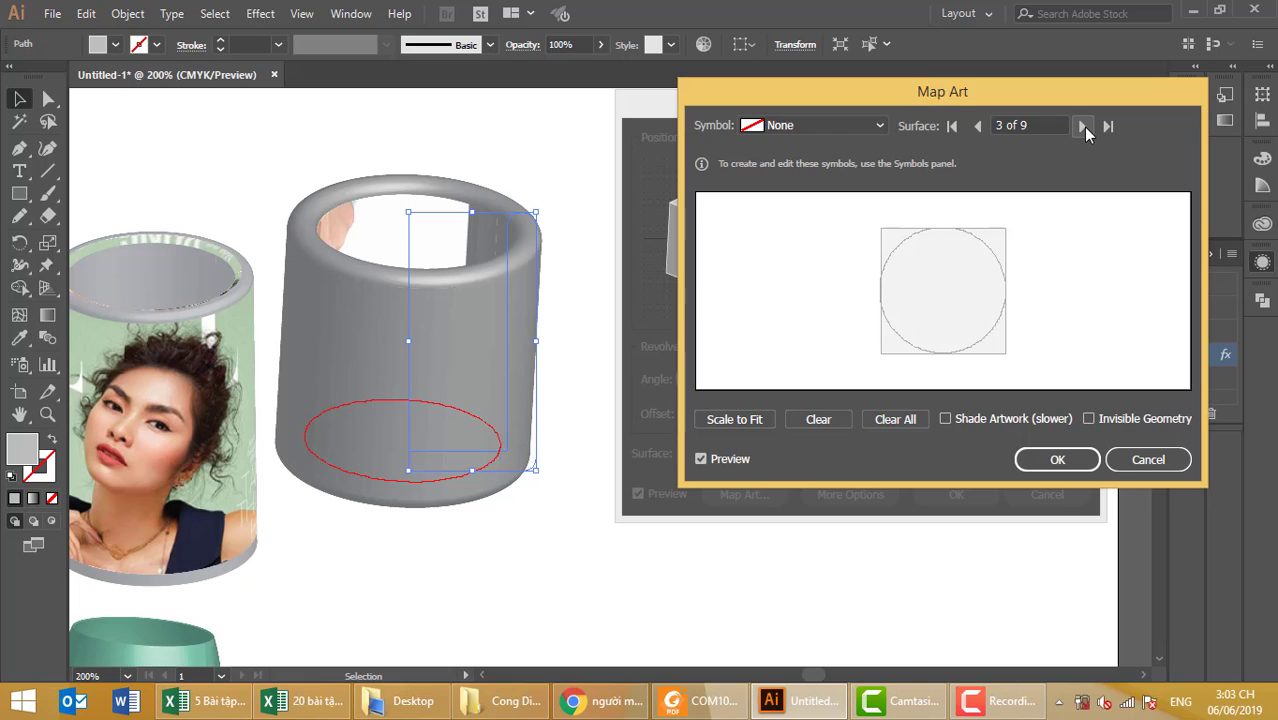
click(1083, 127)
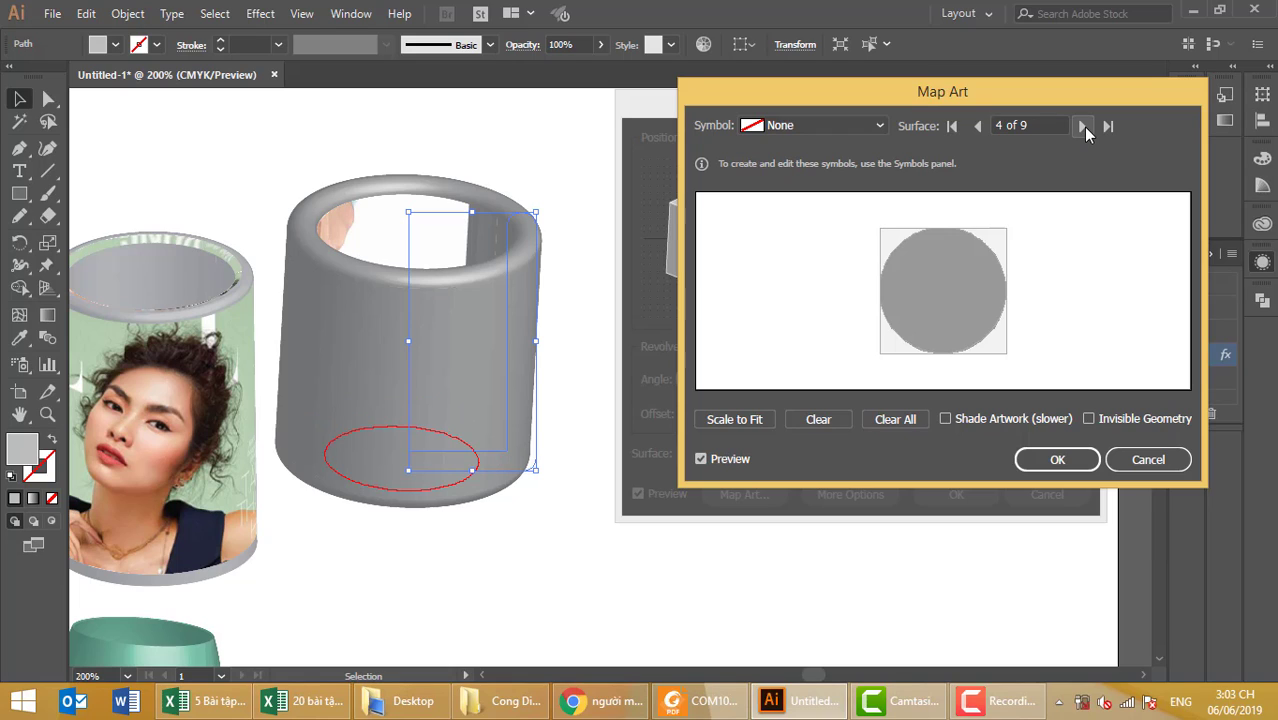
click(1083, 127)
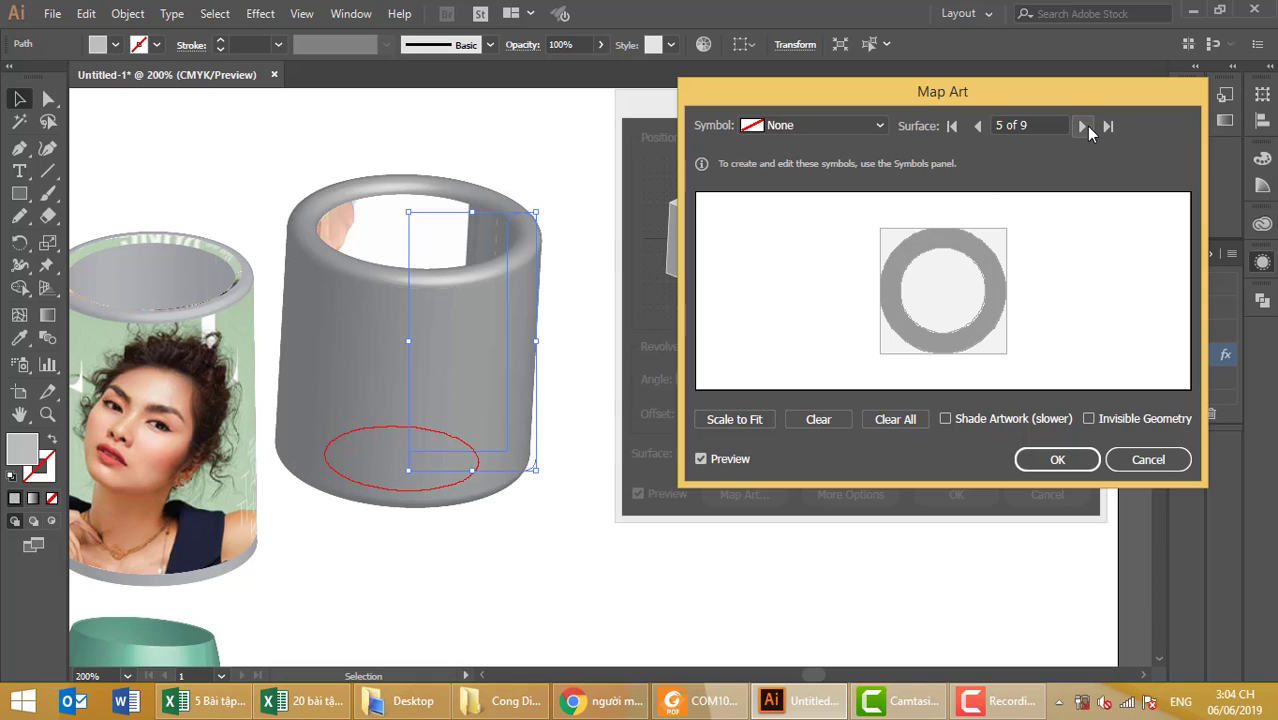
click(1084, 126)
click(1084, 126)
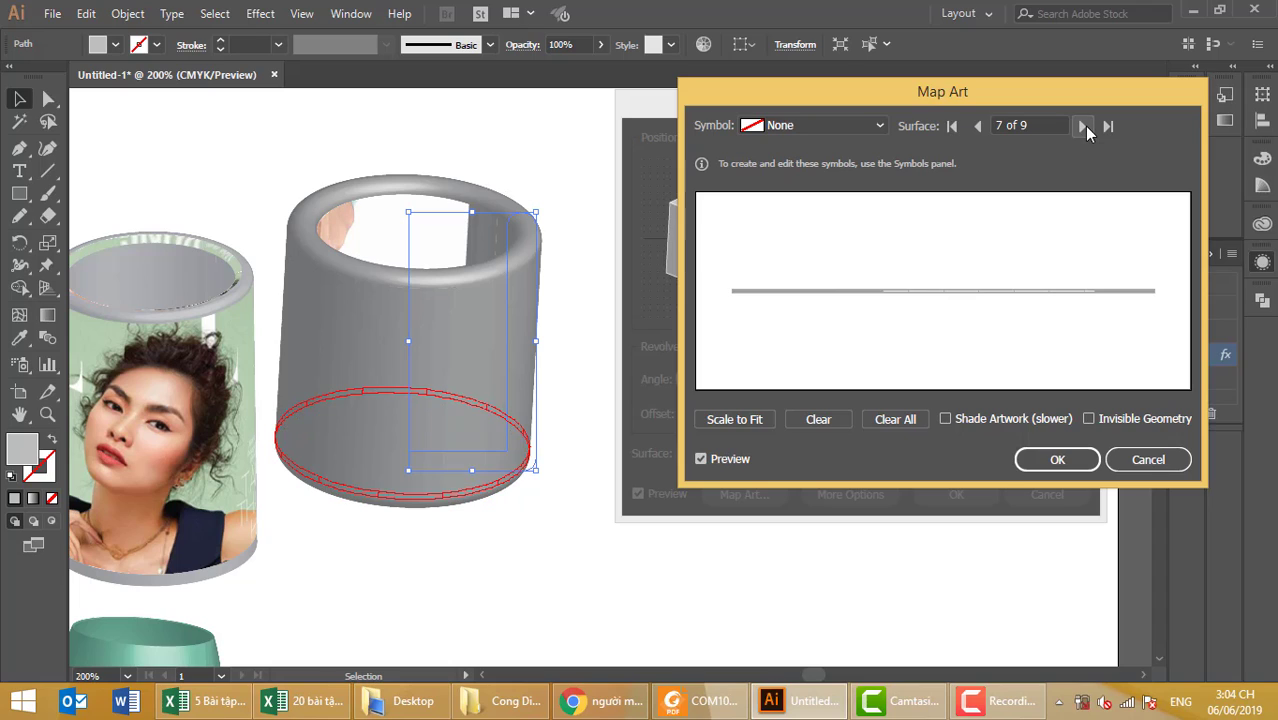
click(1084, 126)
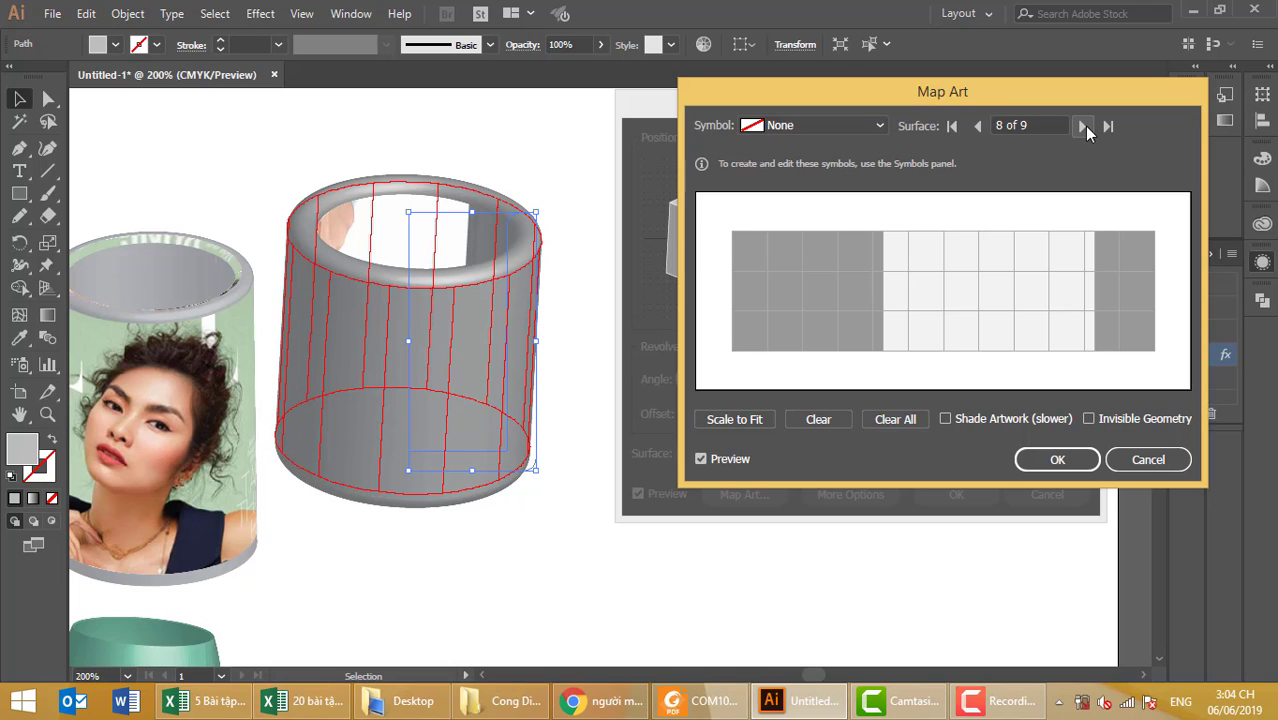
click(831, 127)
- Map New Symbol 1 onto the cup's side and drag it to centre the man's face
click(810, 310)
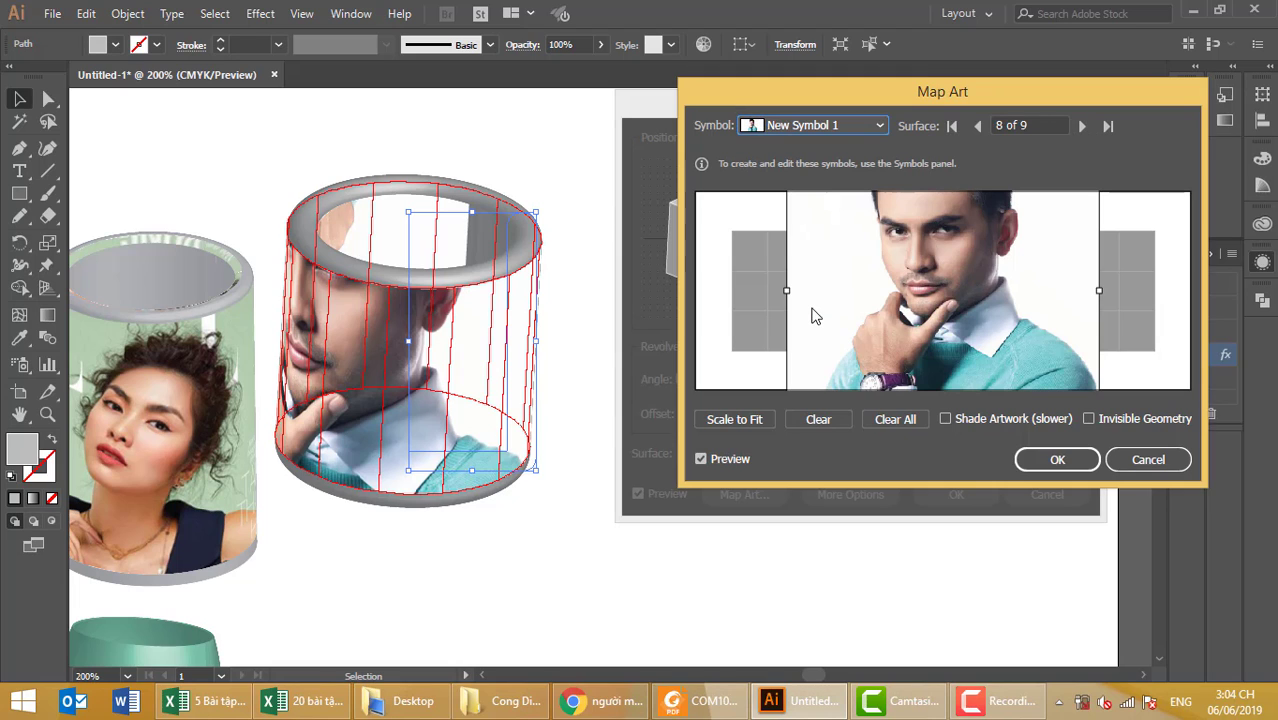
drag(888, 304, 890, 334)
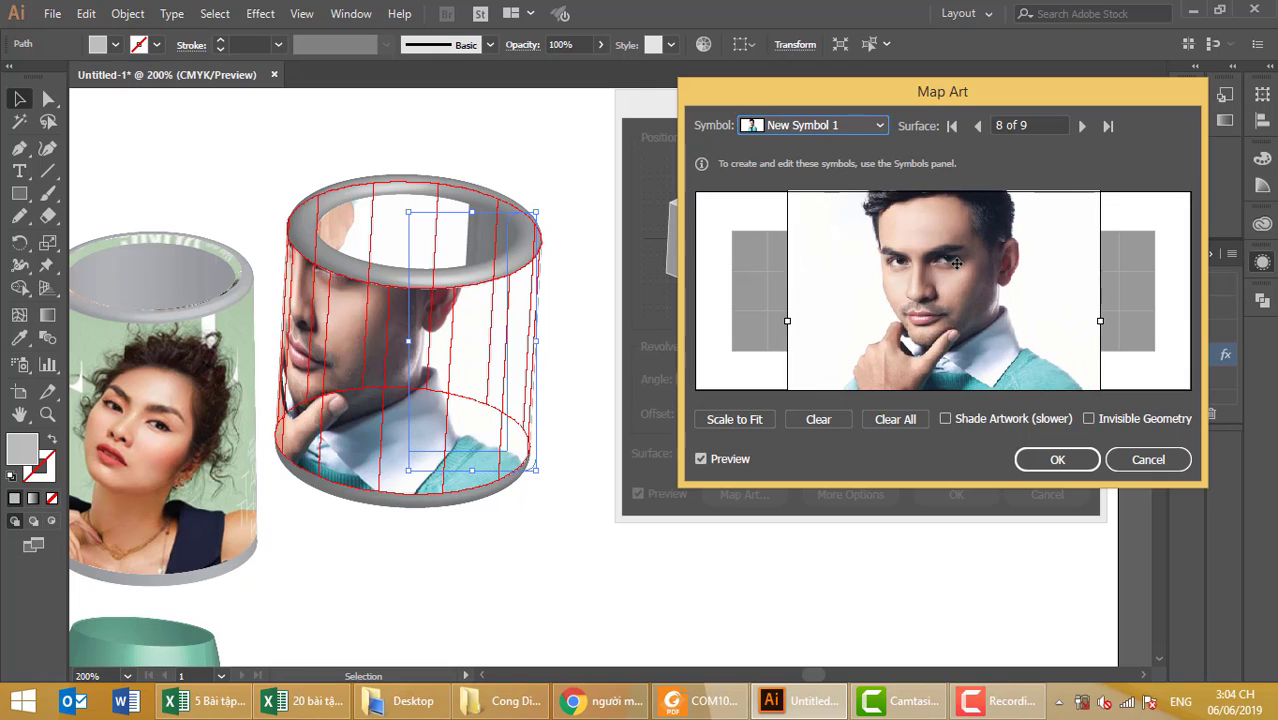
drag(893, 240, 928, 291)
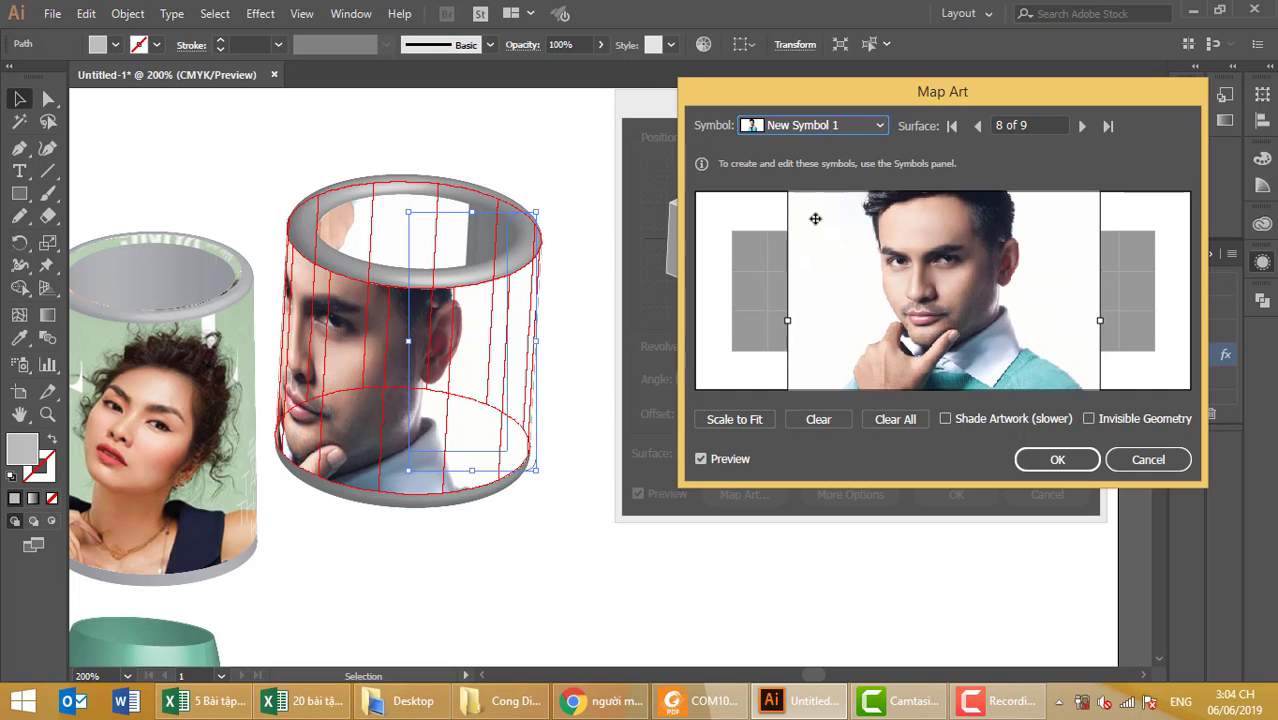
mouse_move(815, 220)
mouse_down()
mouse_move(869, 341)
mouse_move(870, 230)
mouse_move(830, 323)
mouse_move(814, 217)
mouse_move(840, 261)
mouse_move(829, 261)
mouse_move(836, 222)
mouse_move(836, 305)
mouse_up()
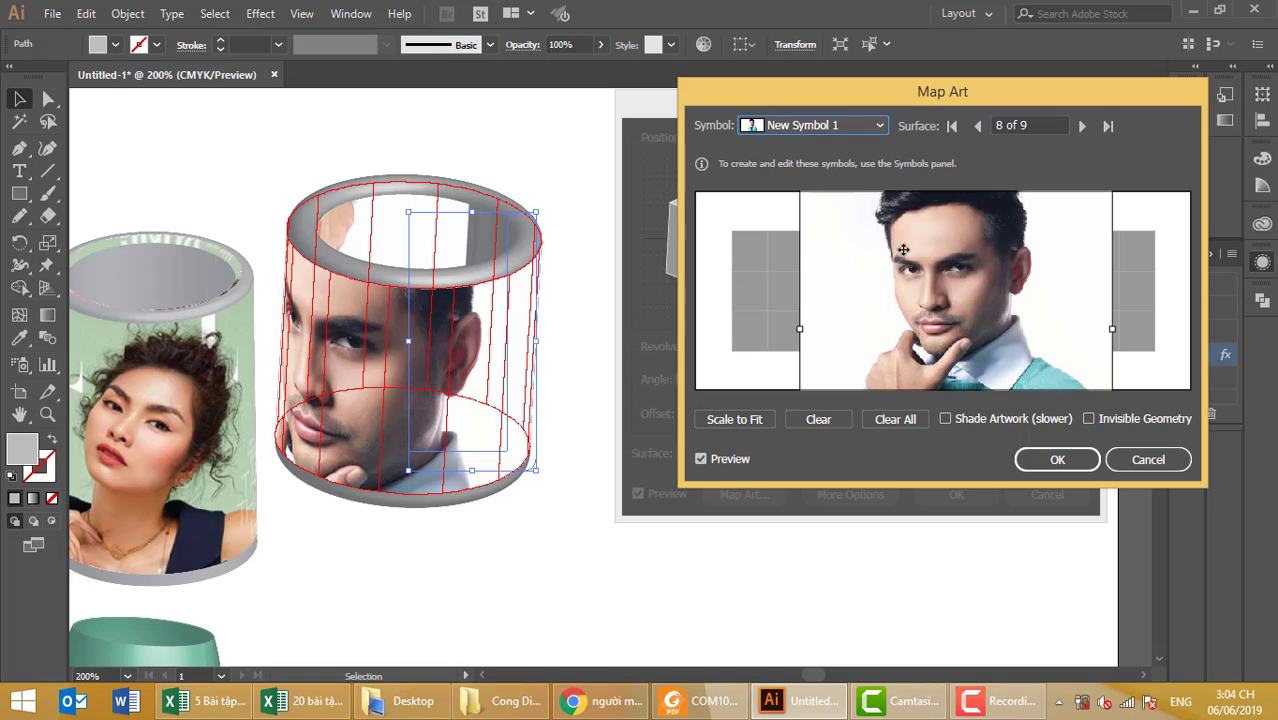
mouse_move(903, 250)
mouse_down()
mouse_move(975, 255)
mouse_move(958, 265)
mouse_move(978, 277)
mouse_up()
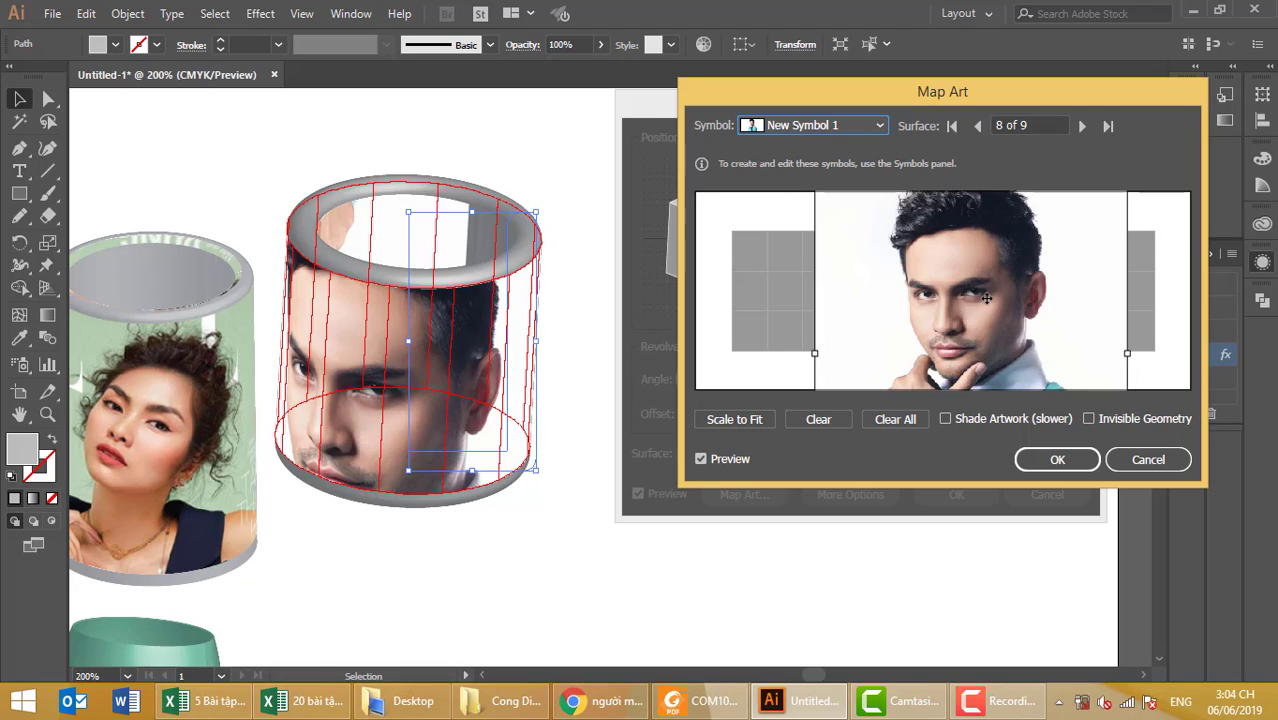
mouse_move(836, 214)
mouse_down()
mouse_move(856, 277)
mouse_move(903, 336)
mouse_move(963, 340)
mouse_move(861, 203)
mouse_move(942, 298)
mouse_move(957, 245)
mouse_up()
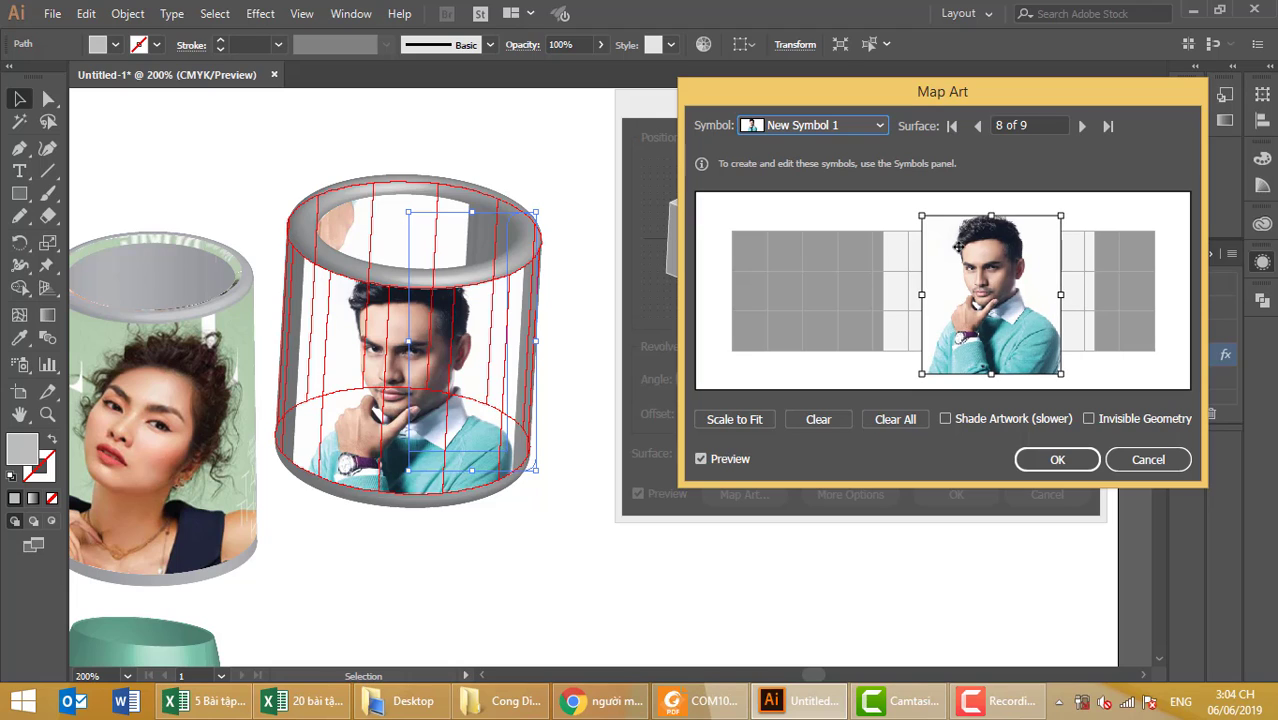
drag(933, 269, 896, 269)
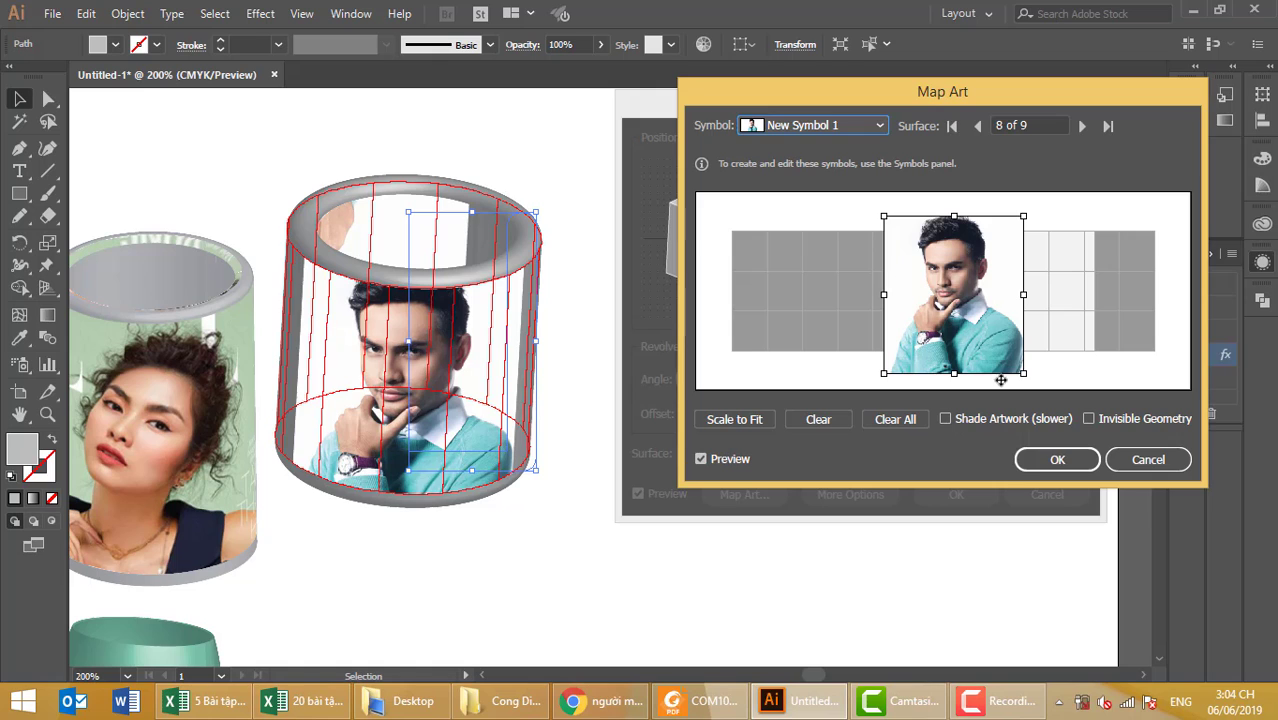
- Enlarge the mapped portrait, turn on Invisible Geometry, and confirm the mapping
drag(1024, 373, 1046, 399)
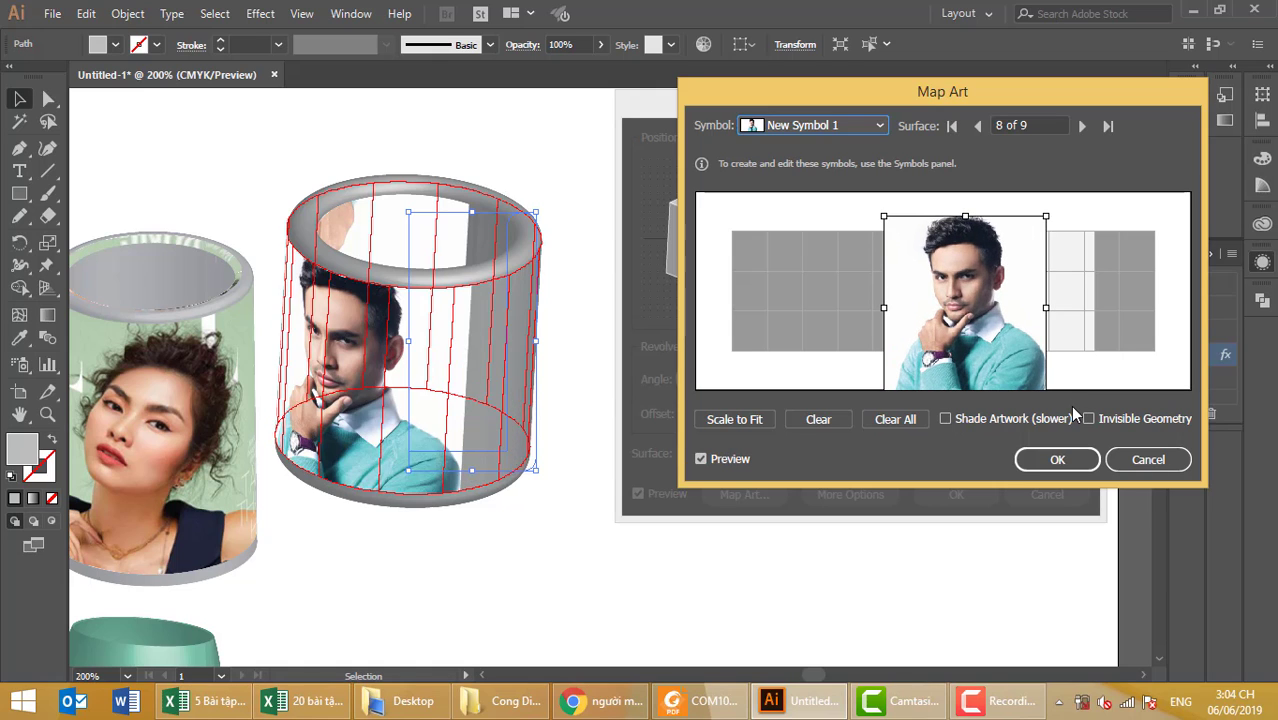
click(1104, 417)
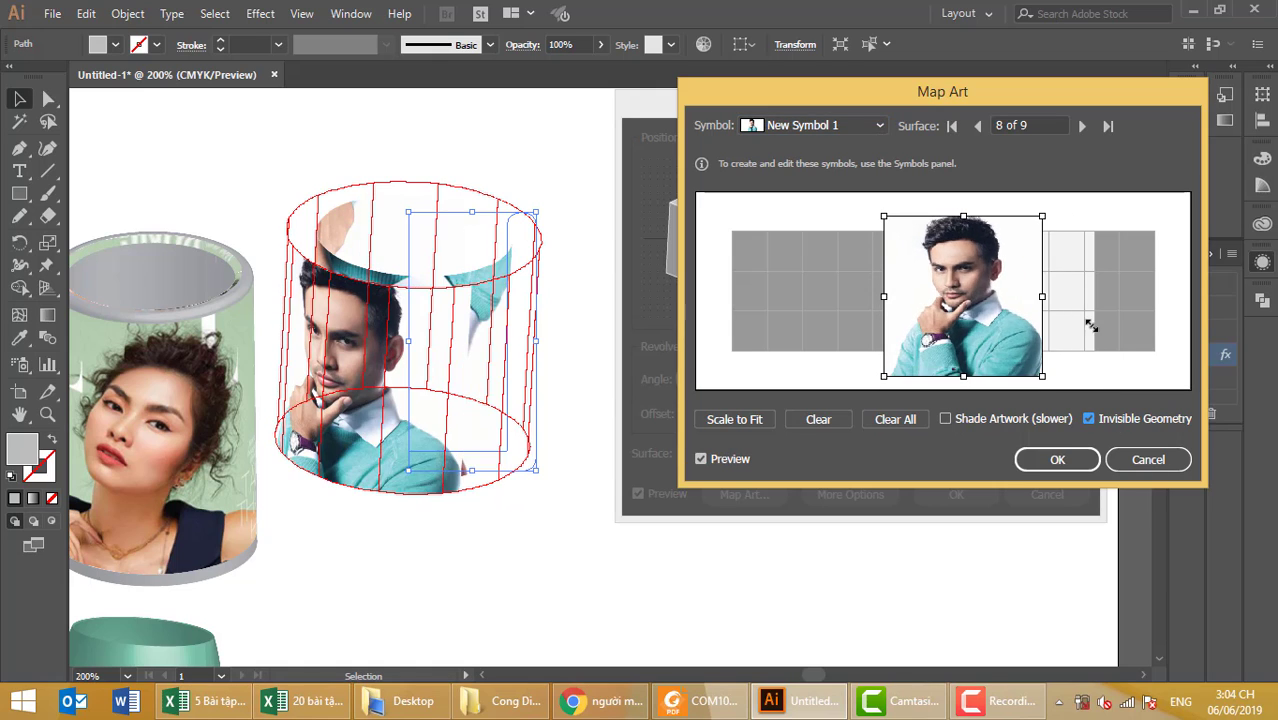
mouse_move(1091, 326)
mouse_down()
mouse_move(1084, 369)
mouse_move(1102, 356)
mouse_up()
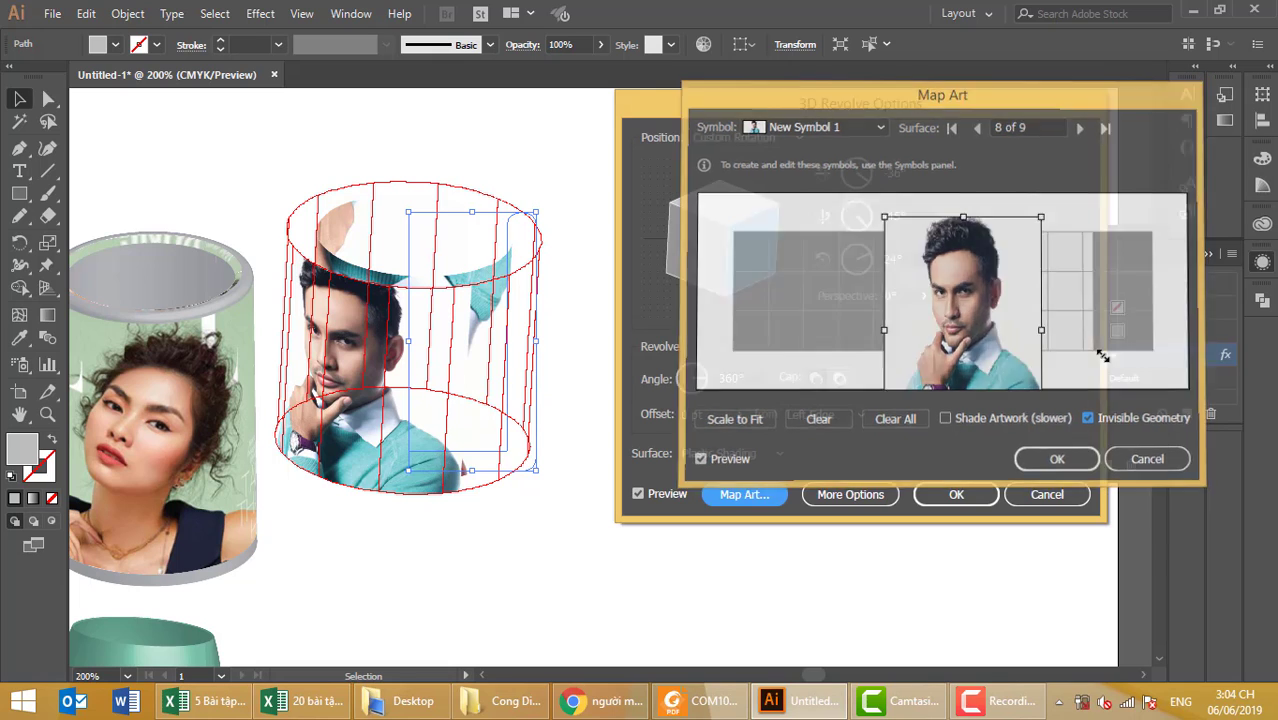
click(779, 496)
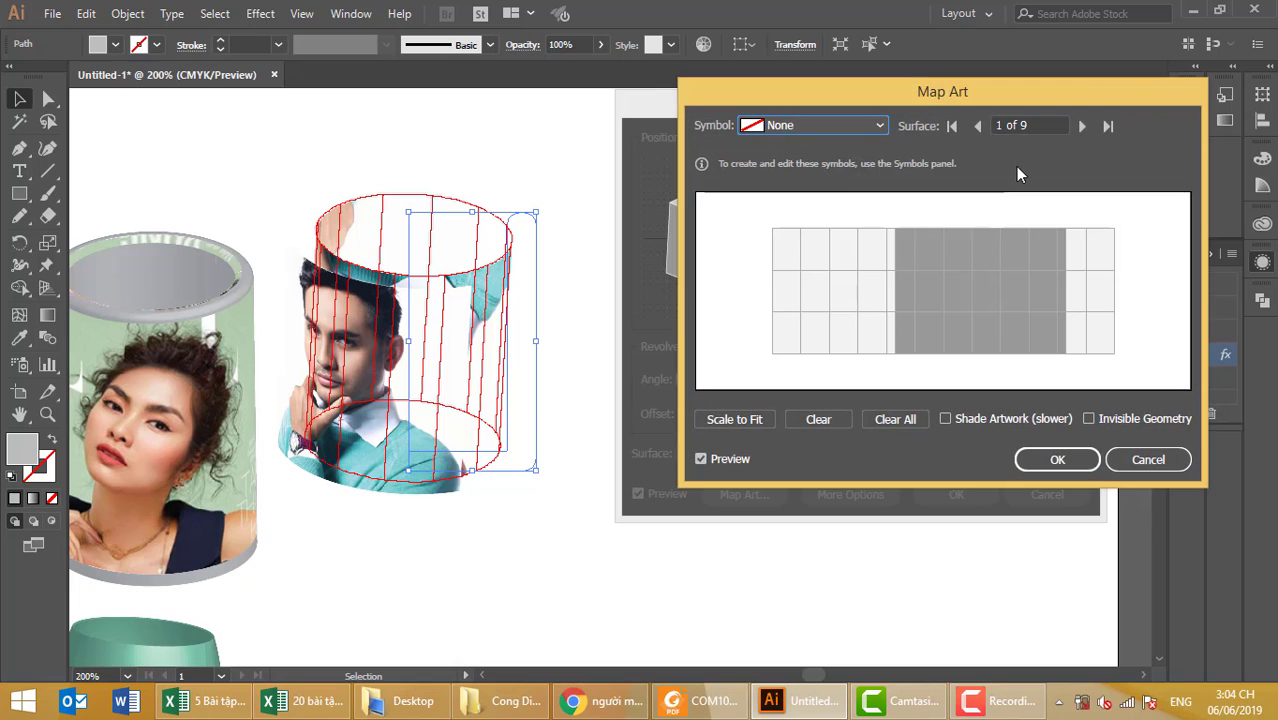
- Review surfaces 7 to 9 of 9, then cancel both Map Art and 3D Revolve dialogs
click(977, 126)
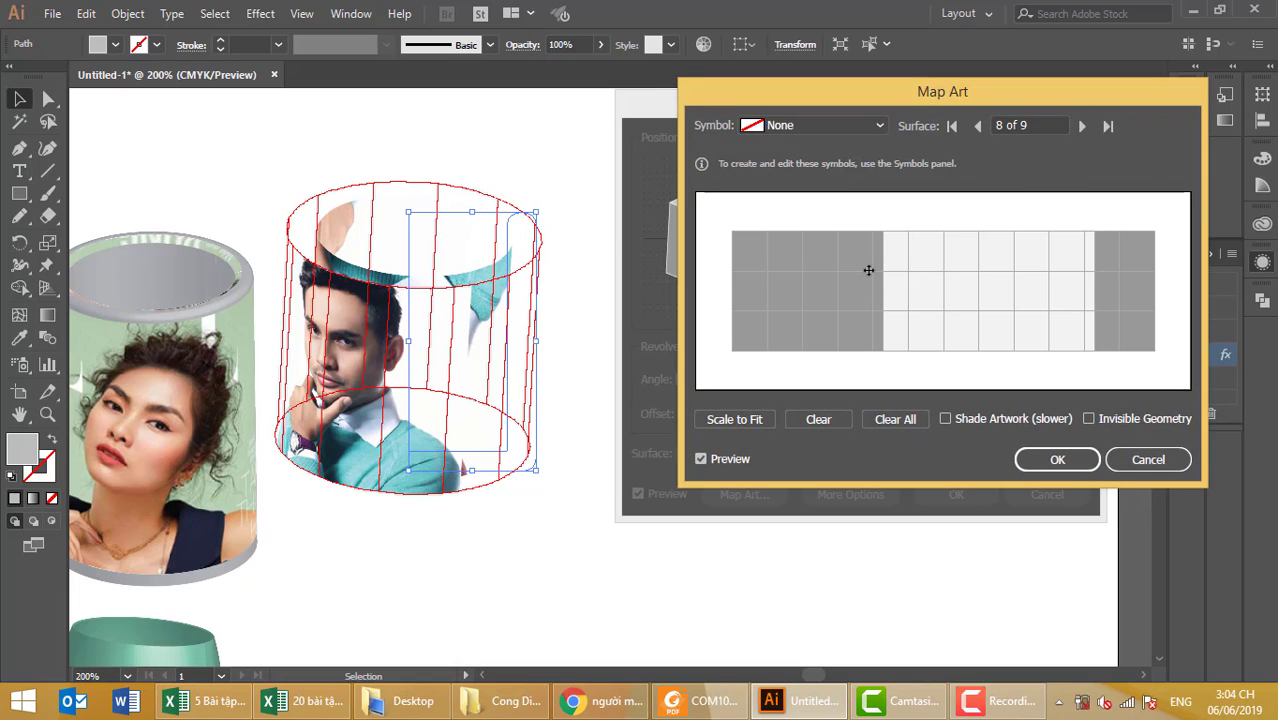
click(976, 128)
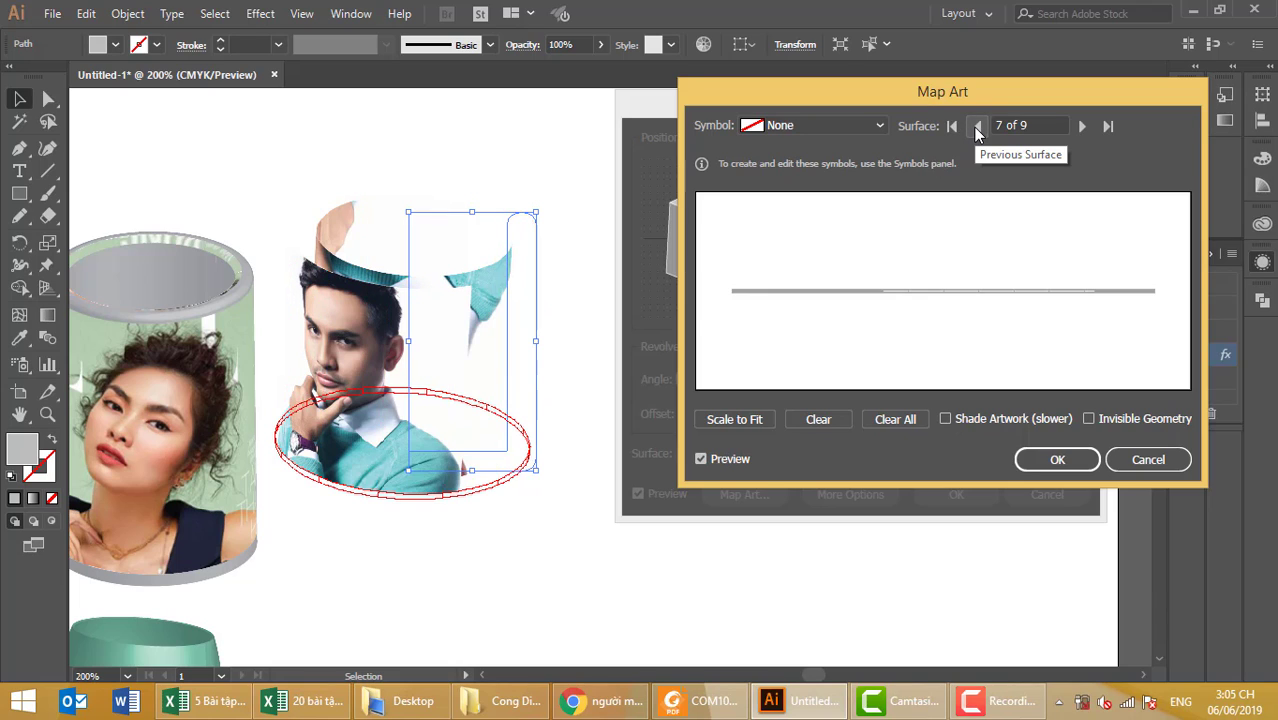
click(1082, 128)
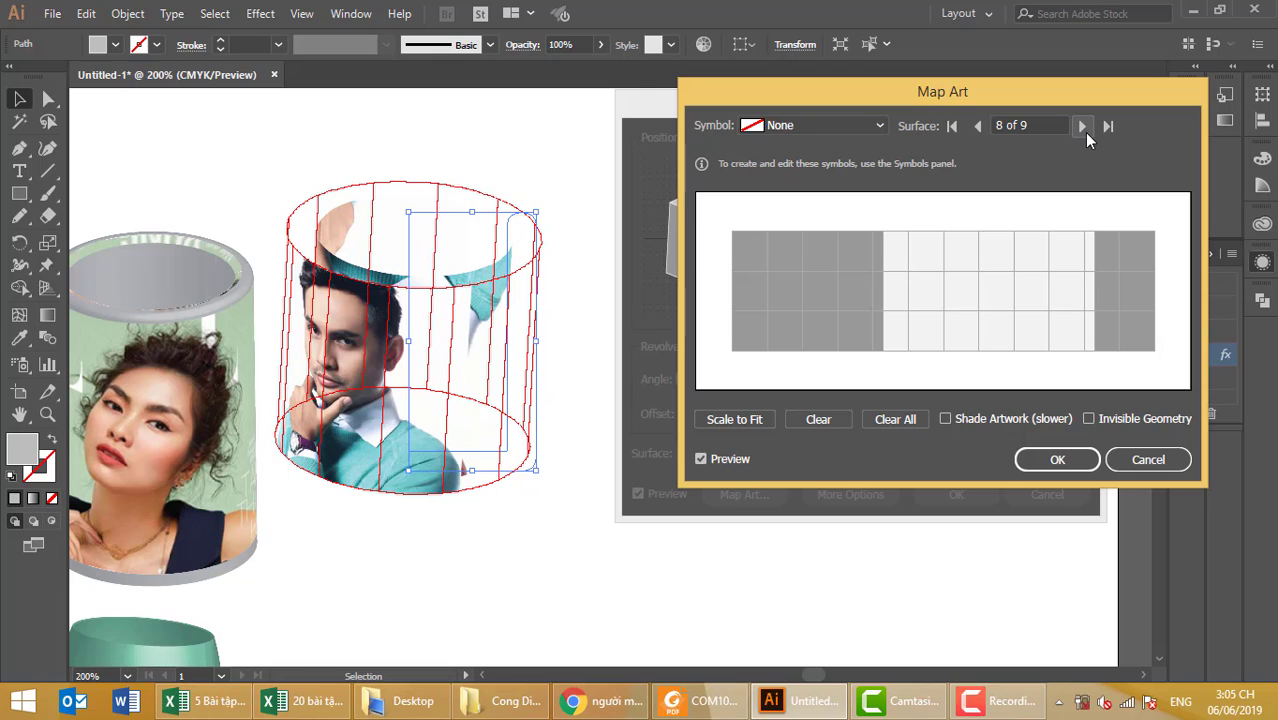
click(1084, 130)
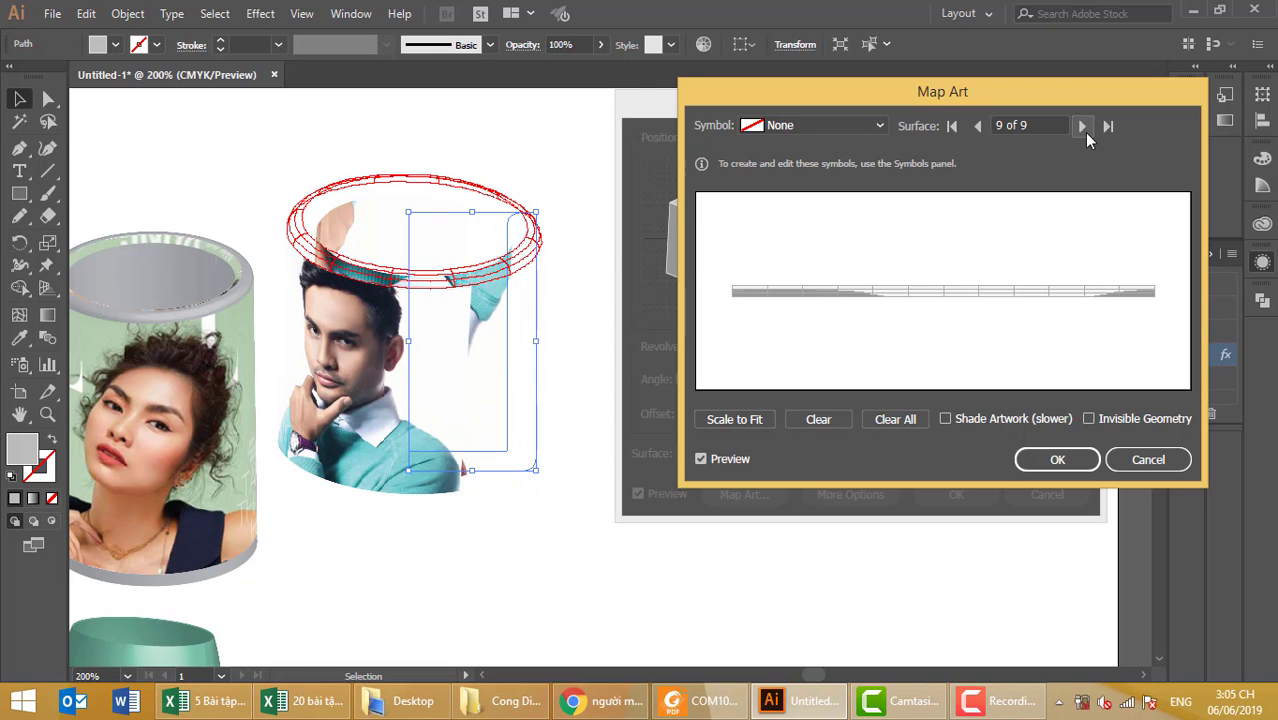
click(1145, 459)
key(Escape)
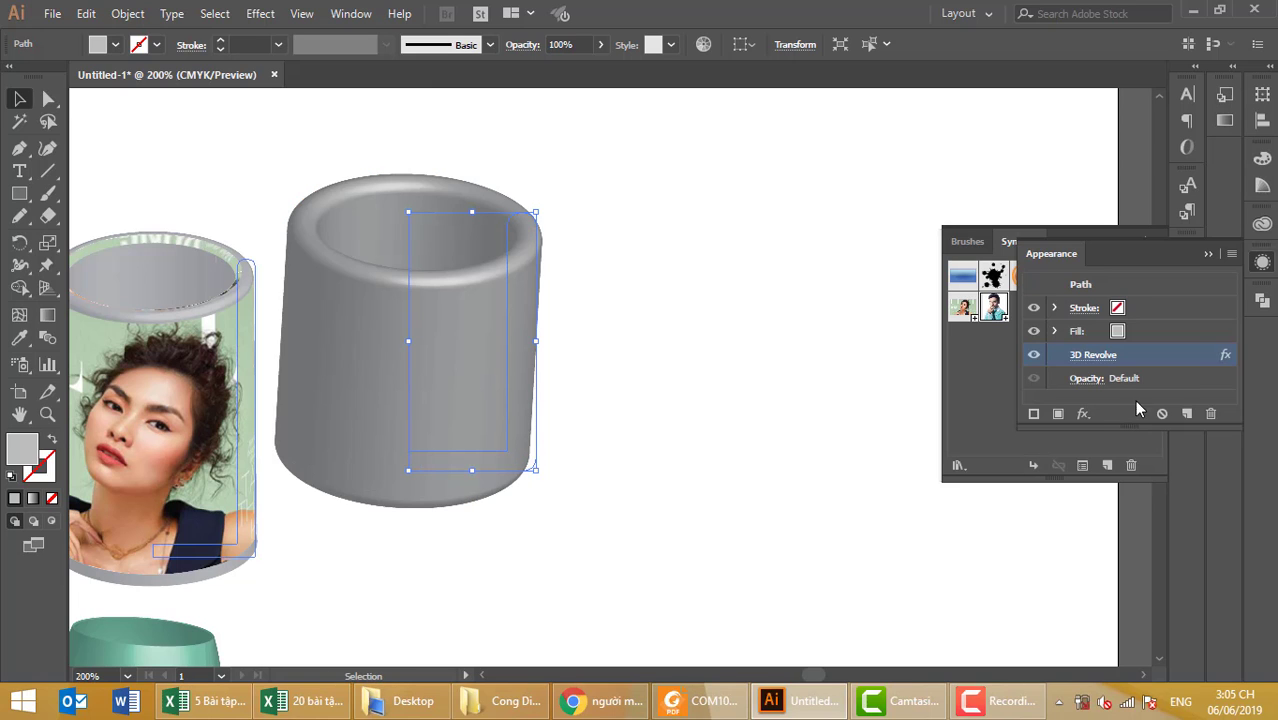
- Open the grey cup's 3D Revolve Map Art options with Preview turned on
click(1093, 355)
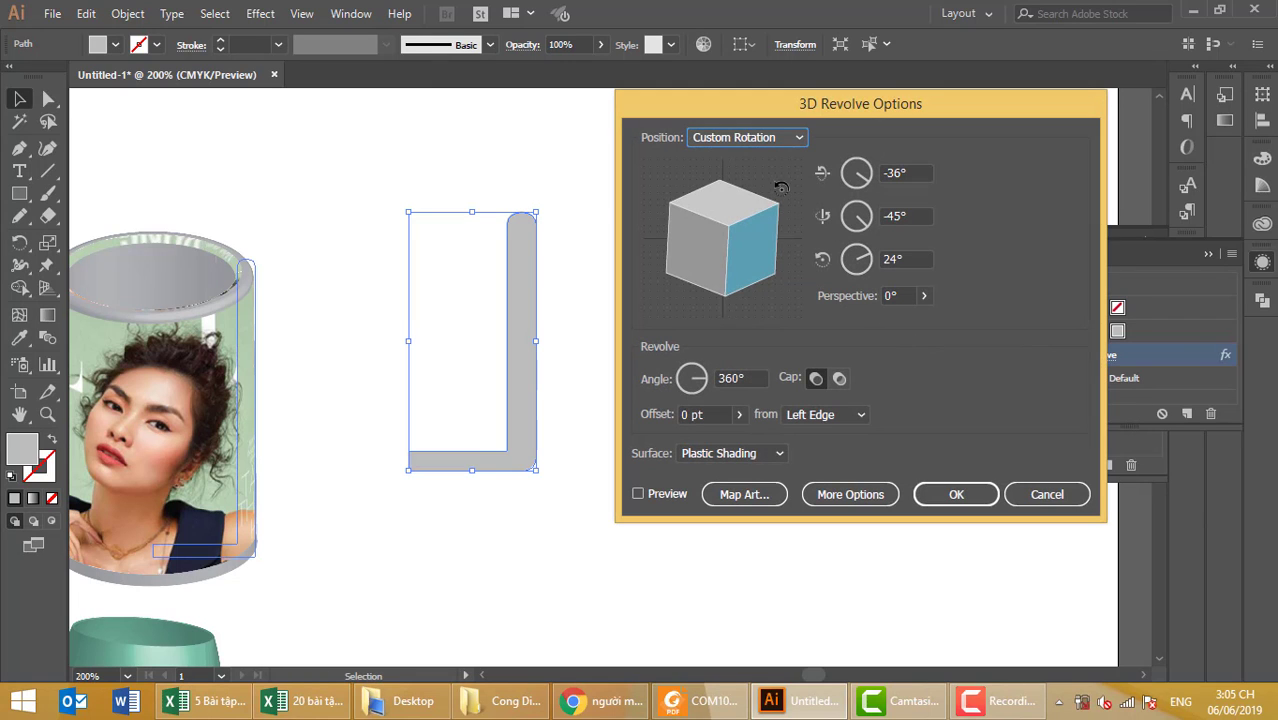
click(744, 494)
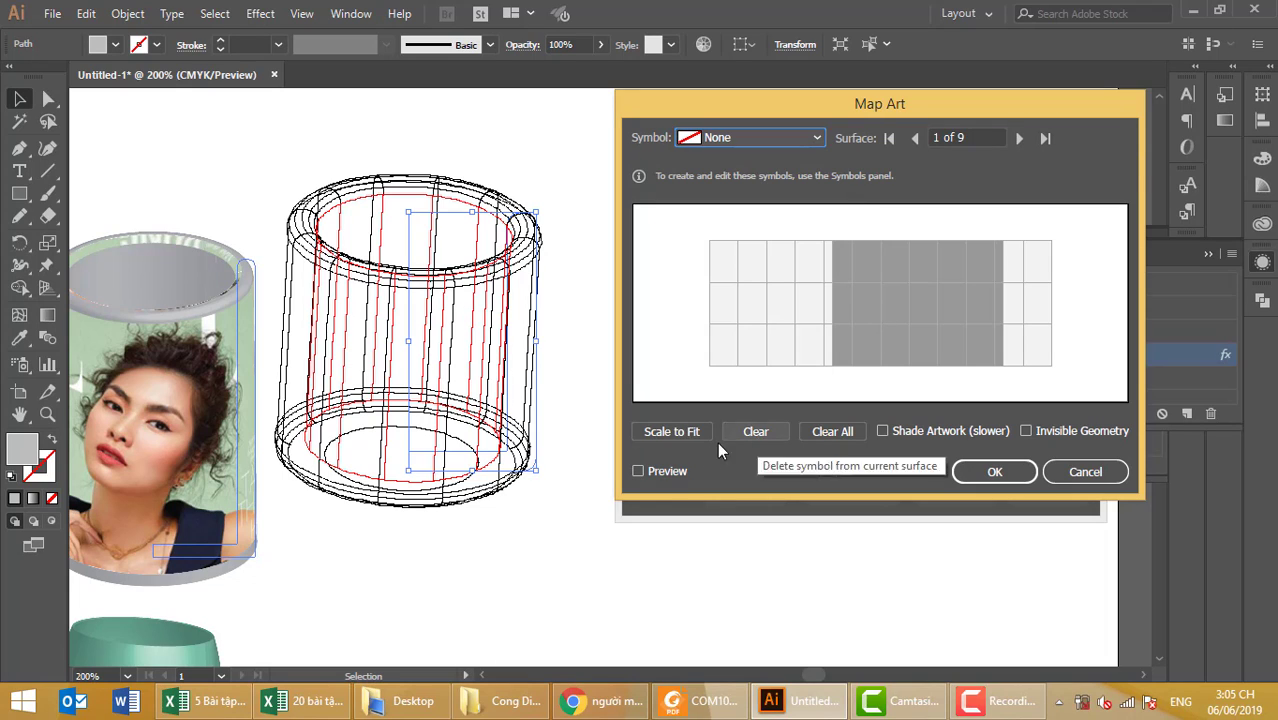
click(638, 471)
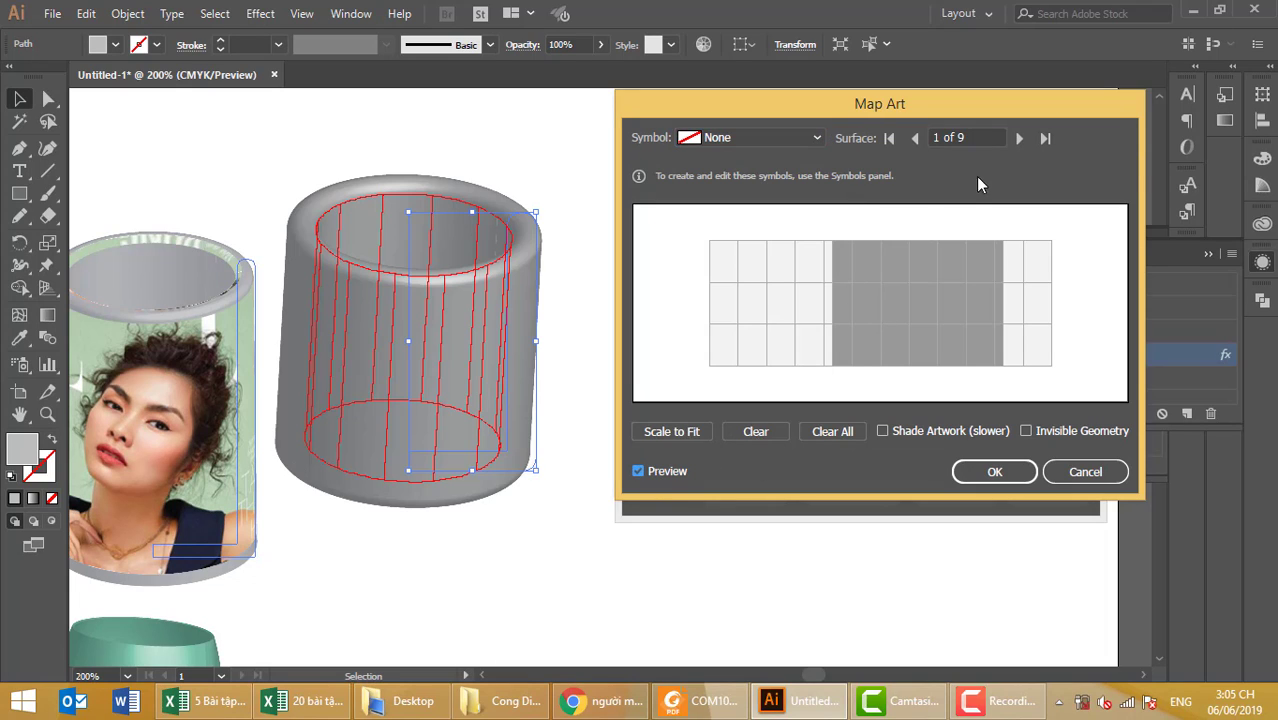
- Step through the cup's surfaces and settle on the outer side, surface 8 of 9
click(1018, 138)
click(1018, 138)
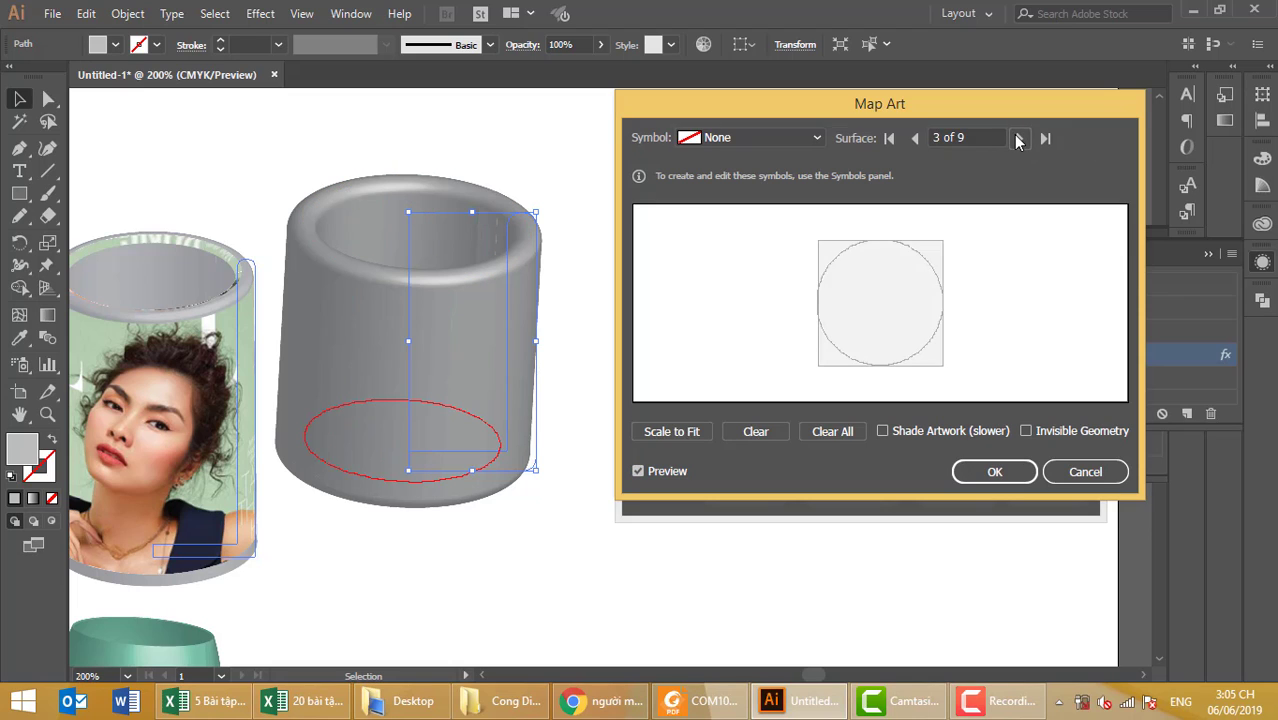
click(1018, 138)
click(1018, 138)
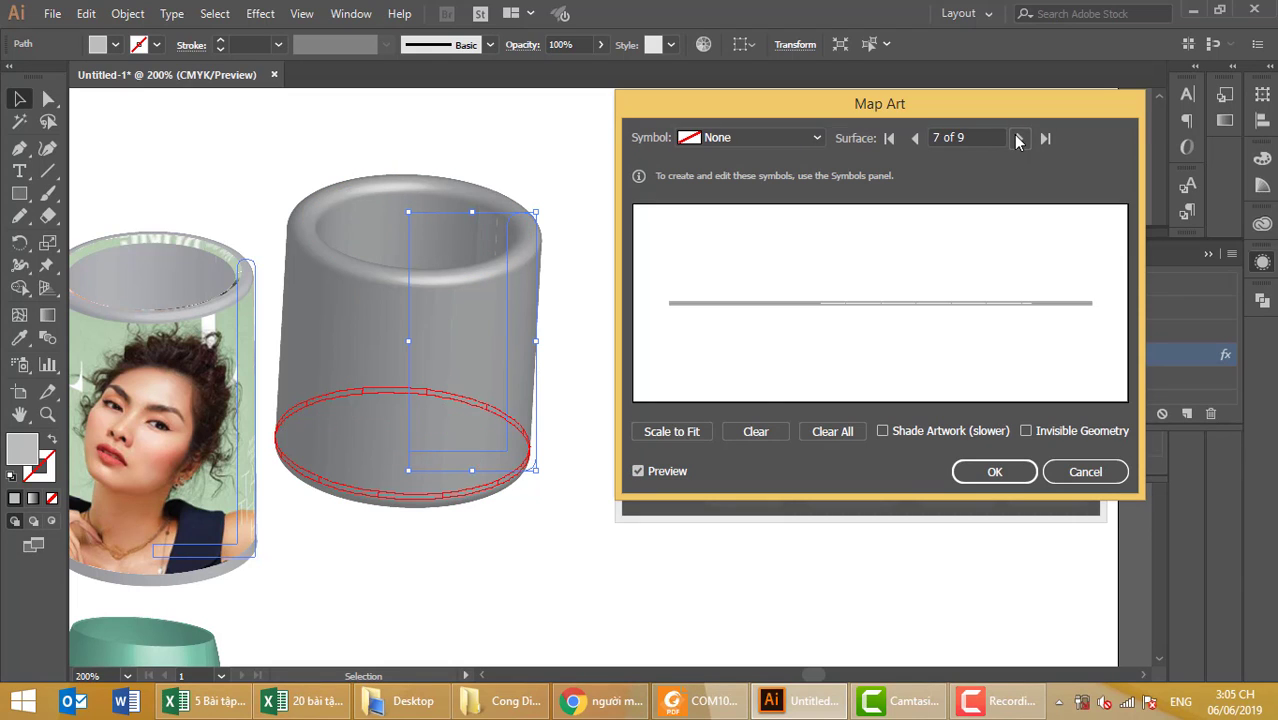
click(1018, 138)
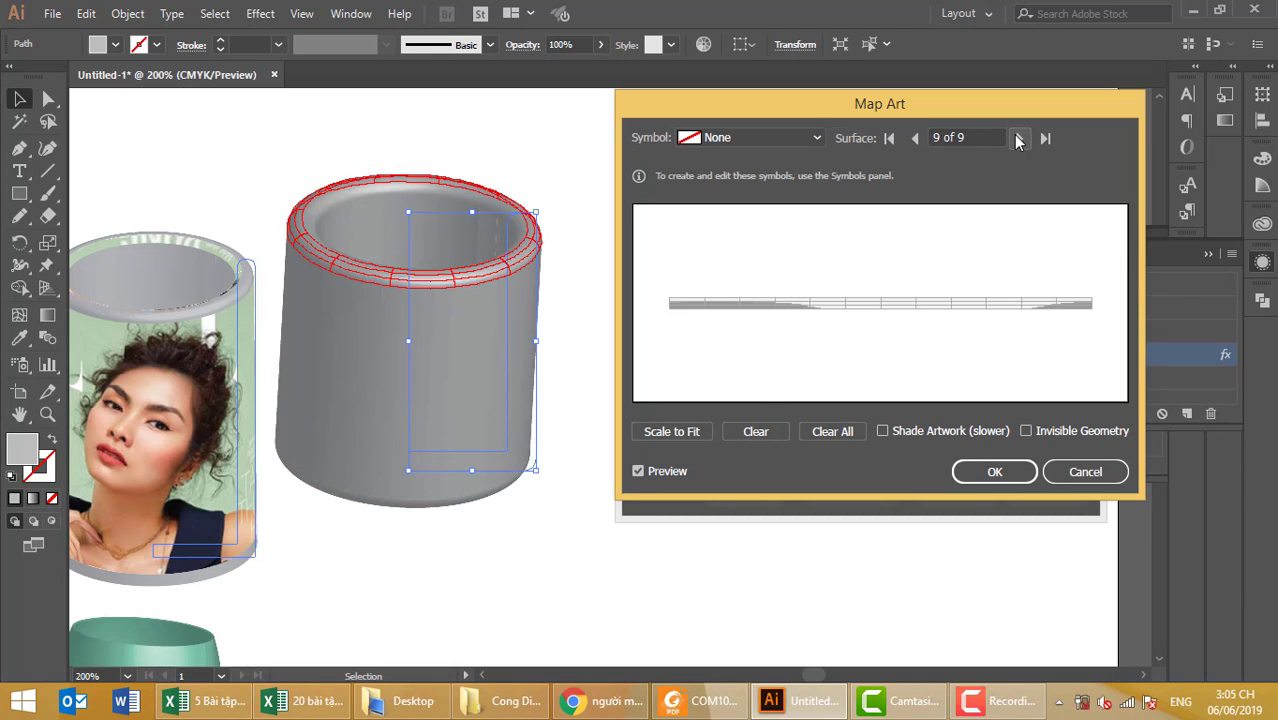
click(915, 139)
click(663, 431)
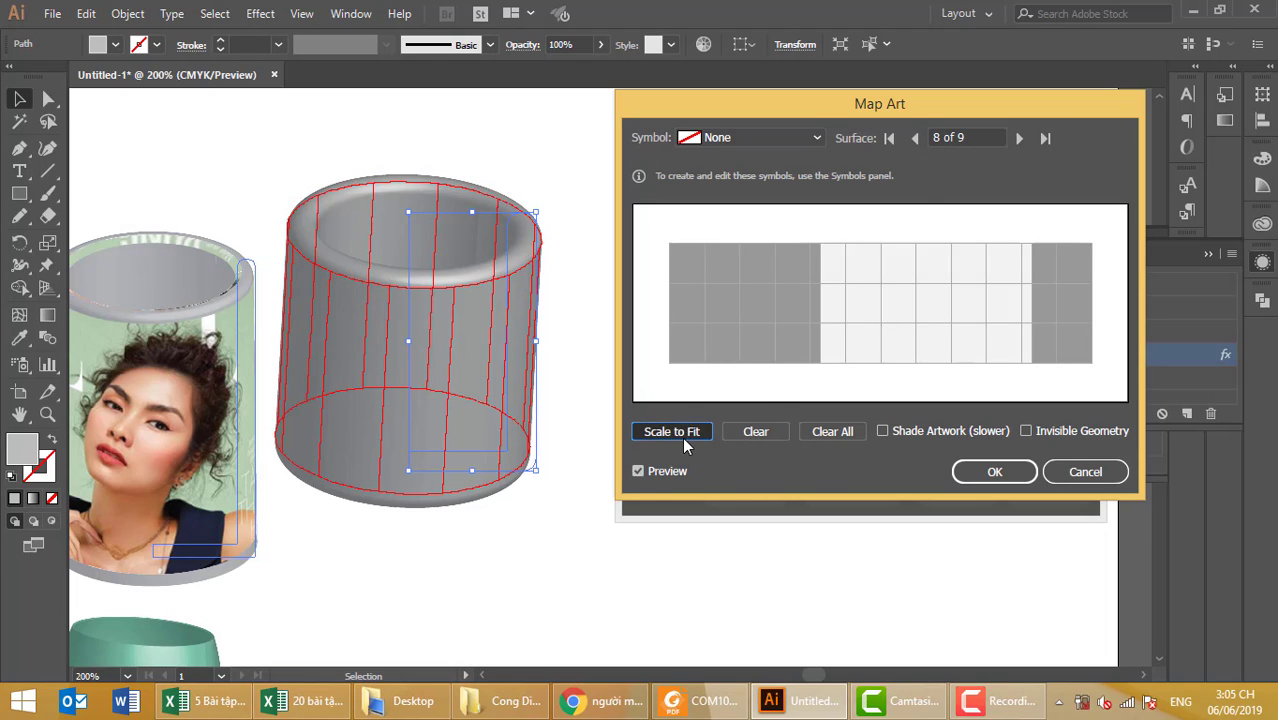
click(755, 142)
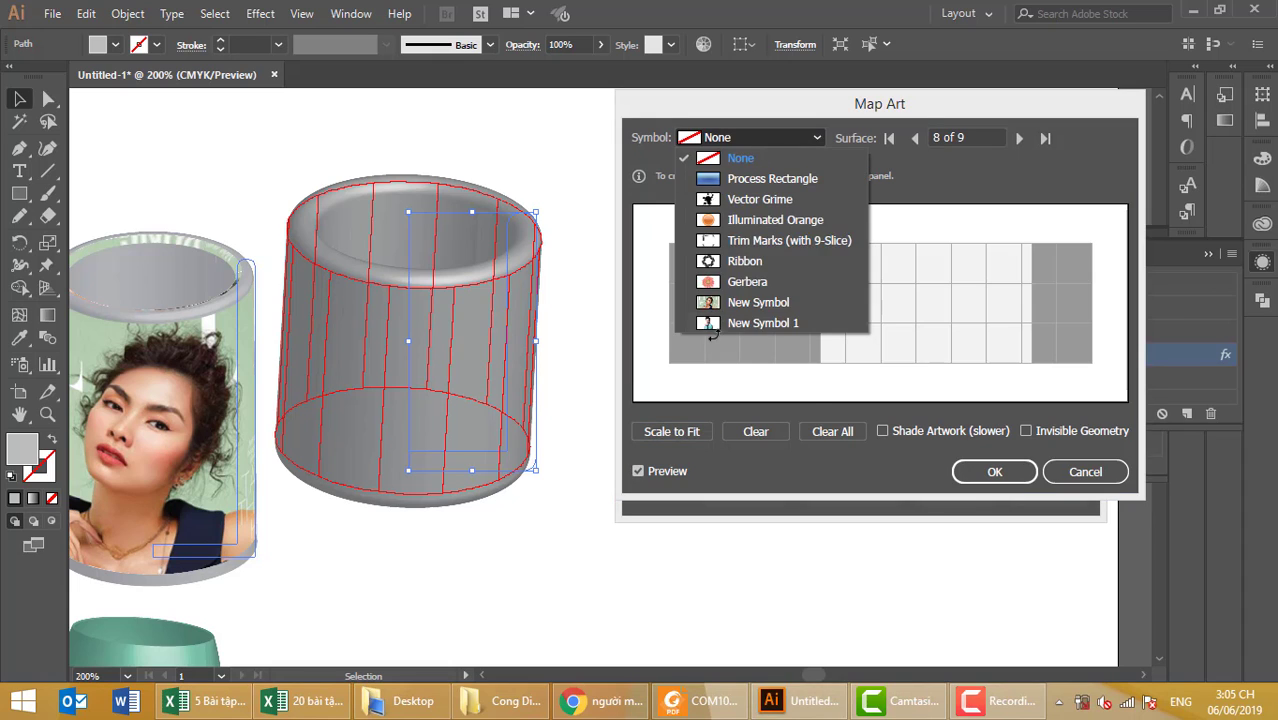
- Map New Symbol 1, the man's portrait, onto the cup's outer side, resize it, and apply
click(762, 322)
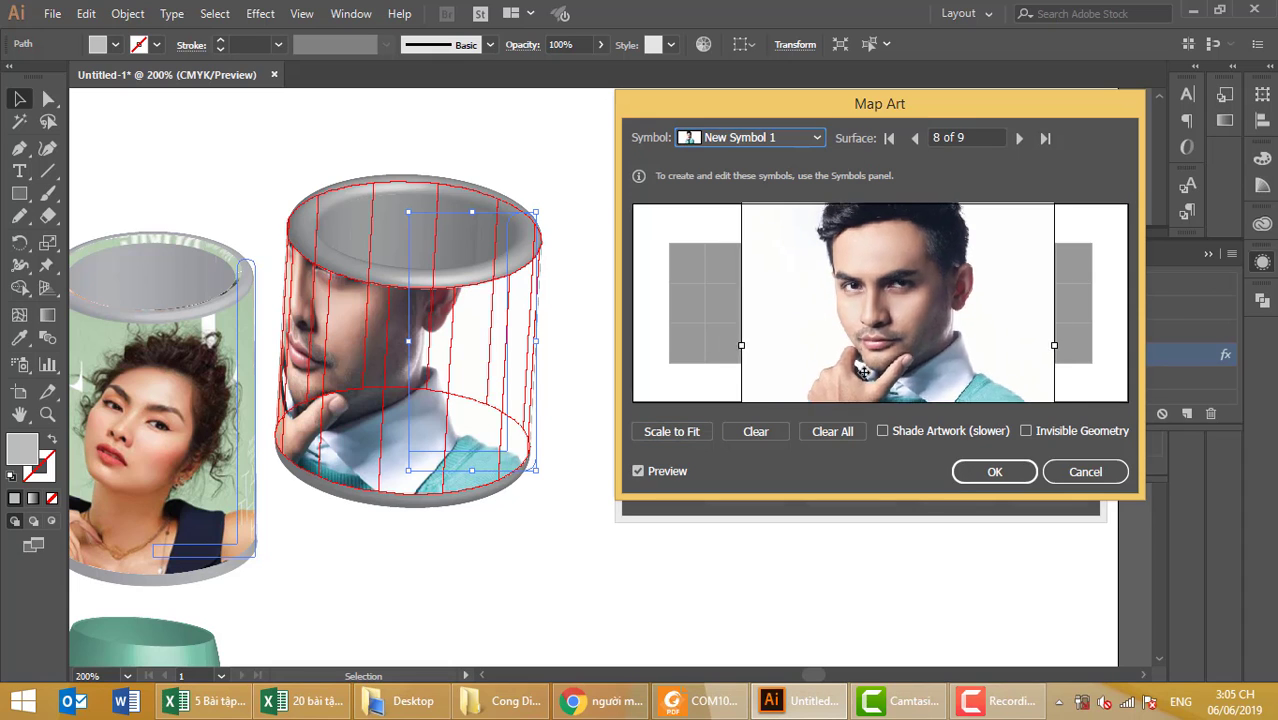
drag(838, 291, 843, 316)
mouse_move(765, 248)
mouse_down()
mouse_move(775, 285)
mouse_move(752, 223)
mouse_move(782, 302)
mouse_move(789, 265)
mouse_move(864, 340)
mouse_move(862, 249)
mouse_up()
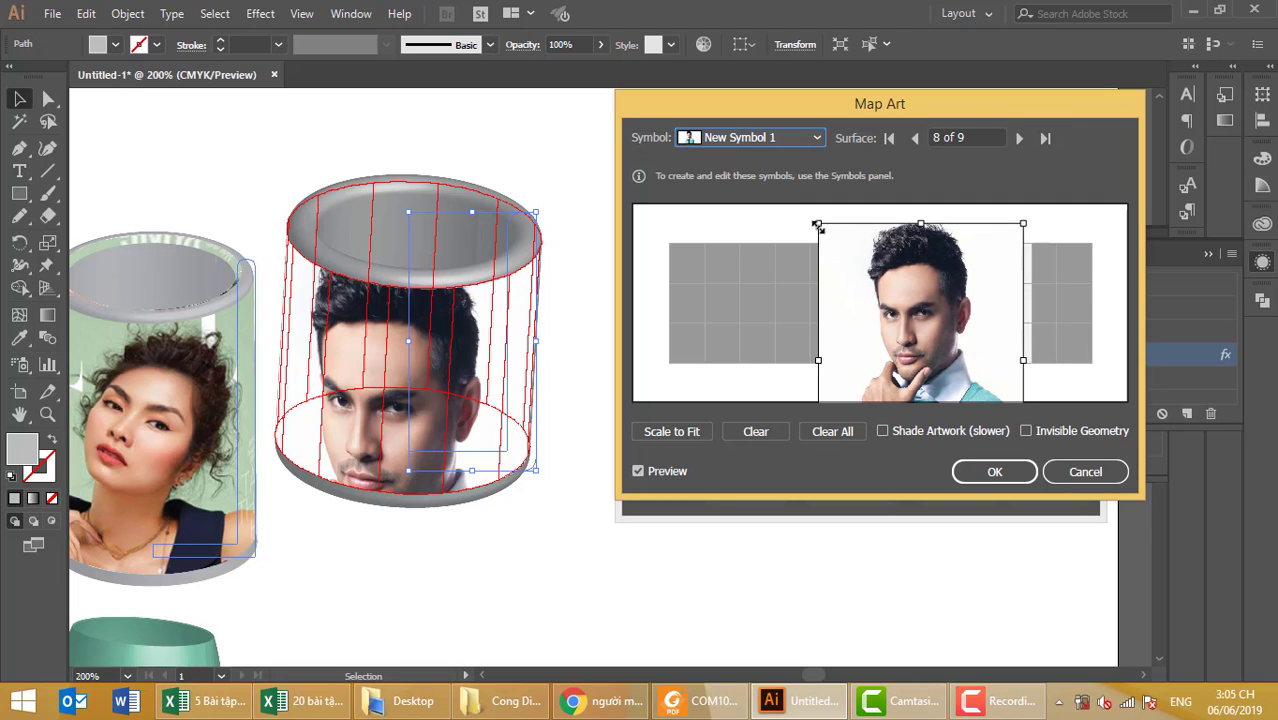
drag(818, 224, 853, 277)
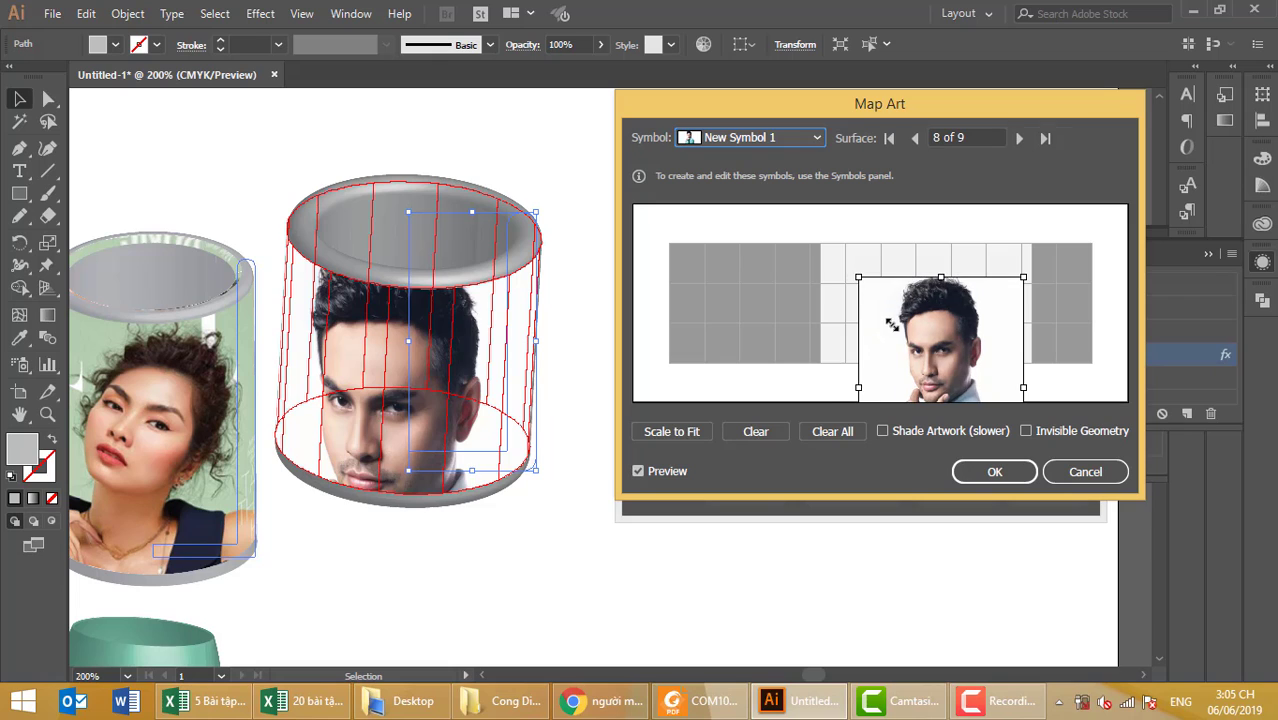
mouse_move(885, 320)
mouse_down()
mouse_move(858, 267)
mouse_move(887, 297)
mouse_up()
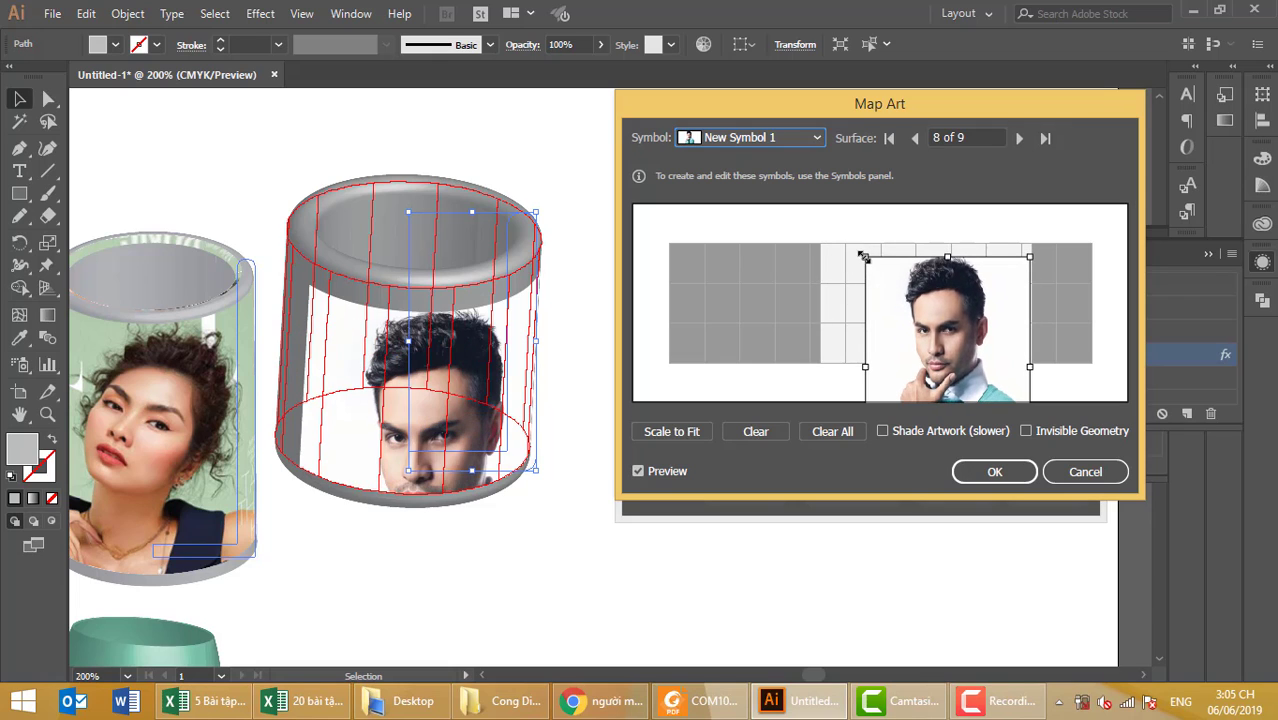
mouse_move(864, 257)
mouse_down()
mouse_move(838, 227)
mouse_move(813, 225)
mouse_up()
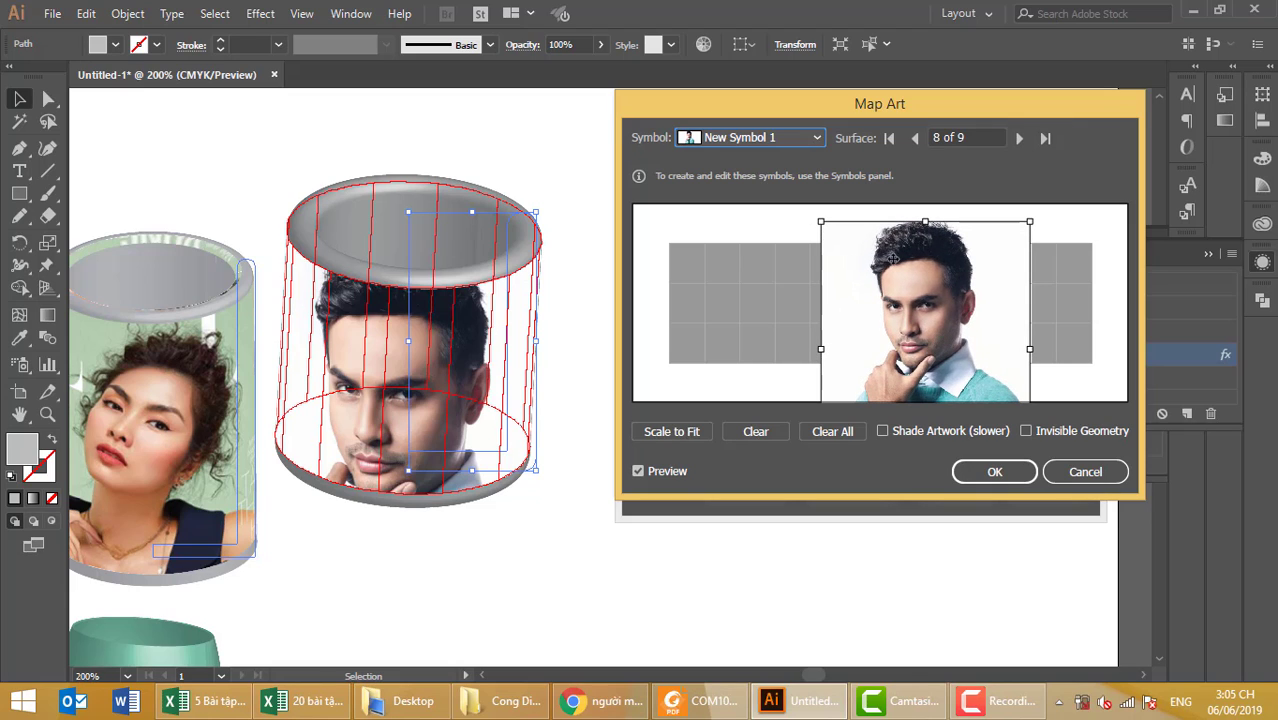
key(Return)
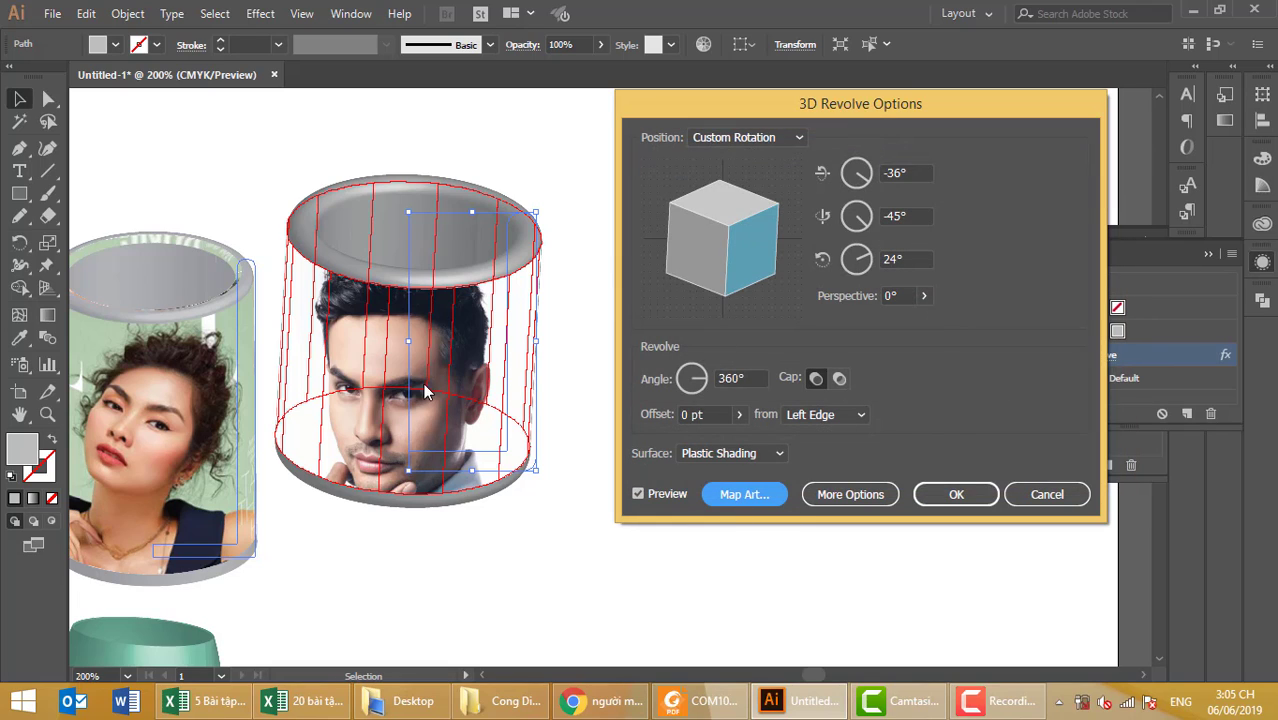
click(948, 496)
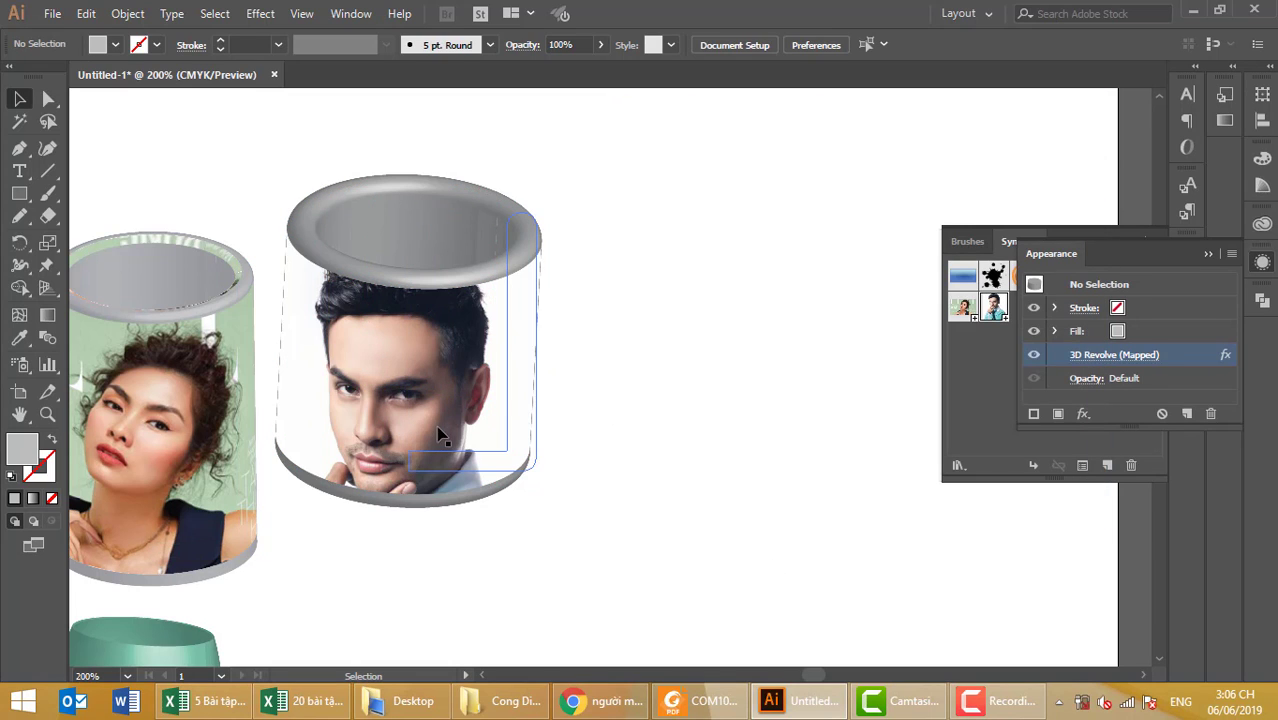
- Move the portrait cup right and open its Map Art options with Preview on
drag(432, 412, 536, 413)
click(700, 443)
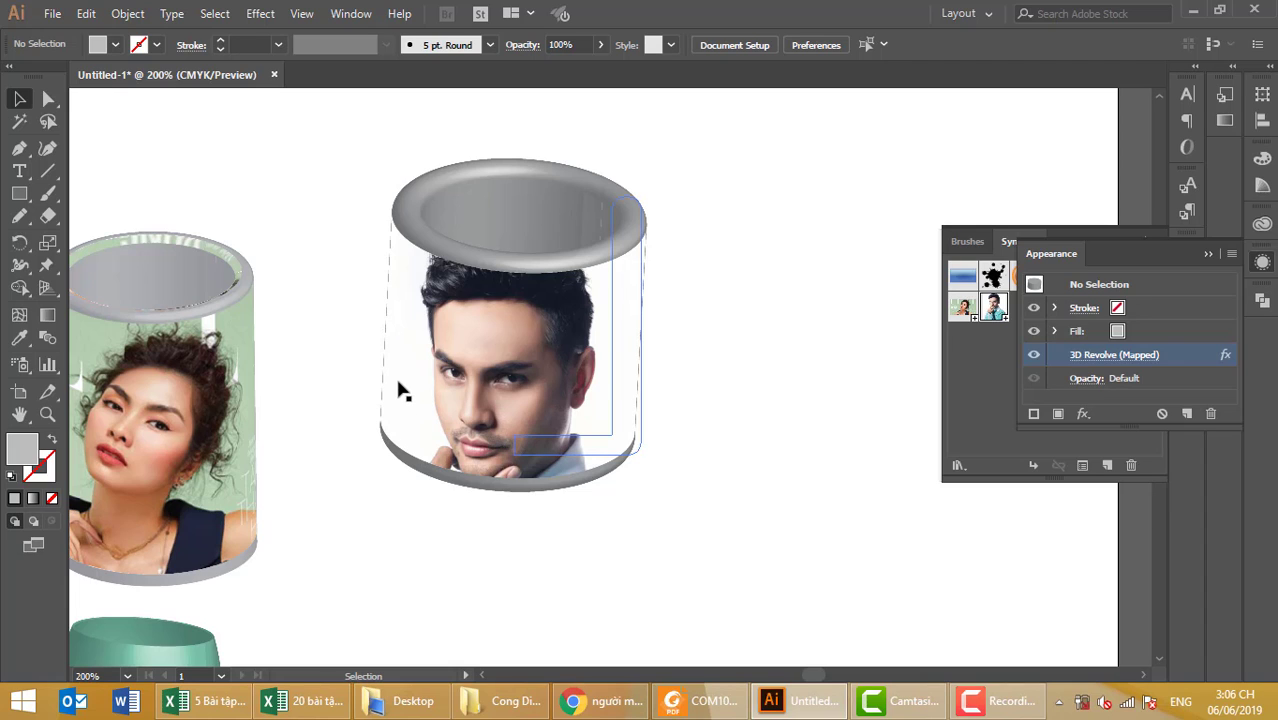
click(1131, 358)
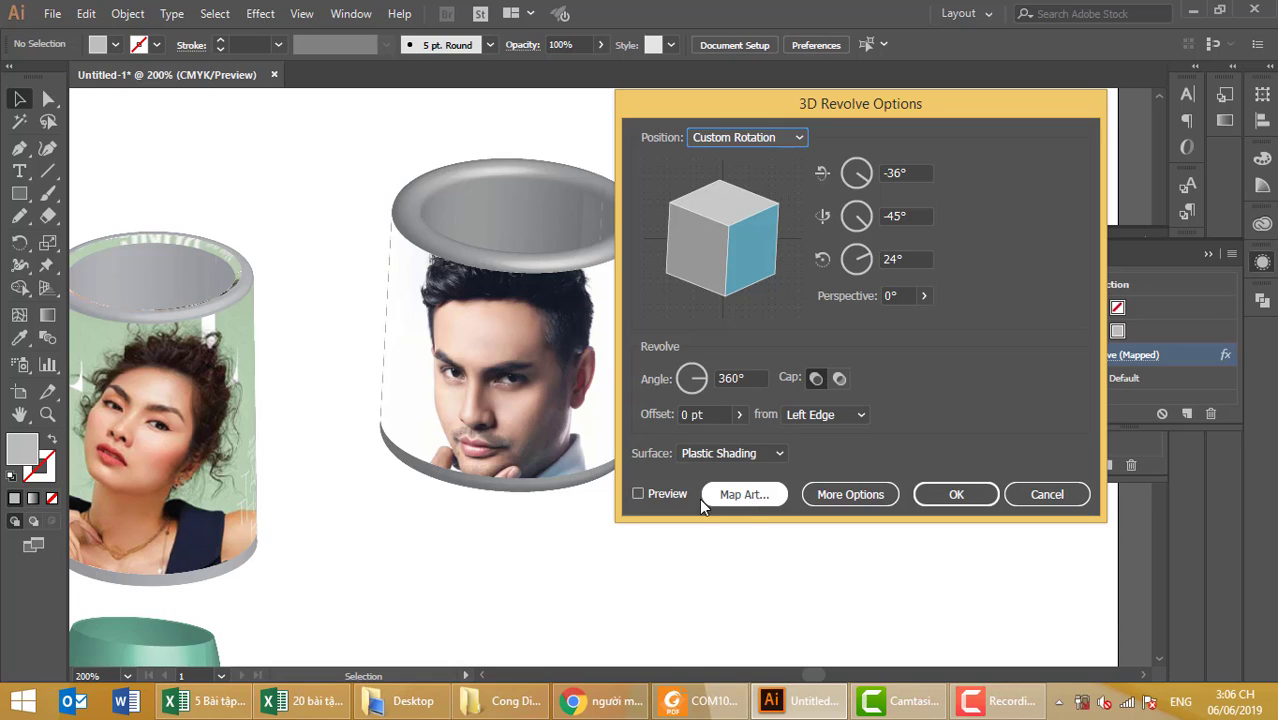
click(670, 496)
click(744, 494)
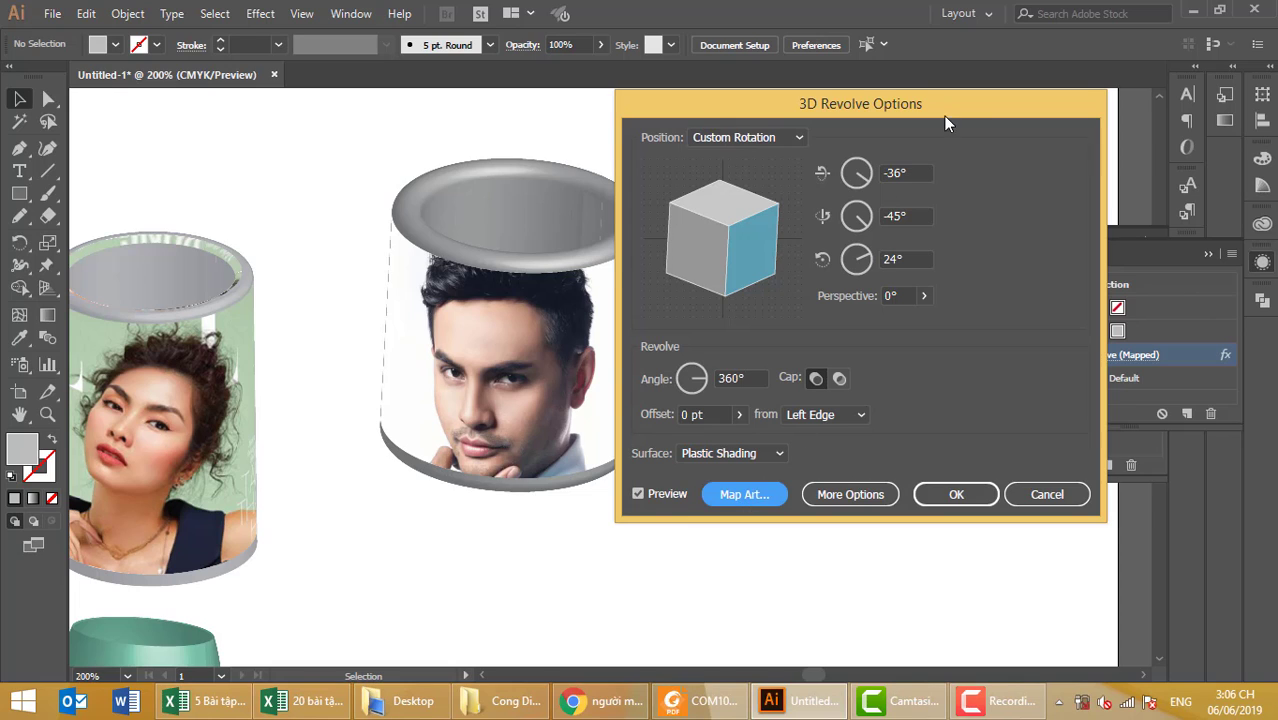
- Close the settings, reselect the face cup and reopen its 3D Revolve Options
drag(944, 114, 1051, 85)
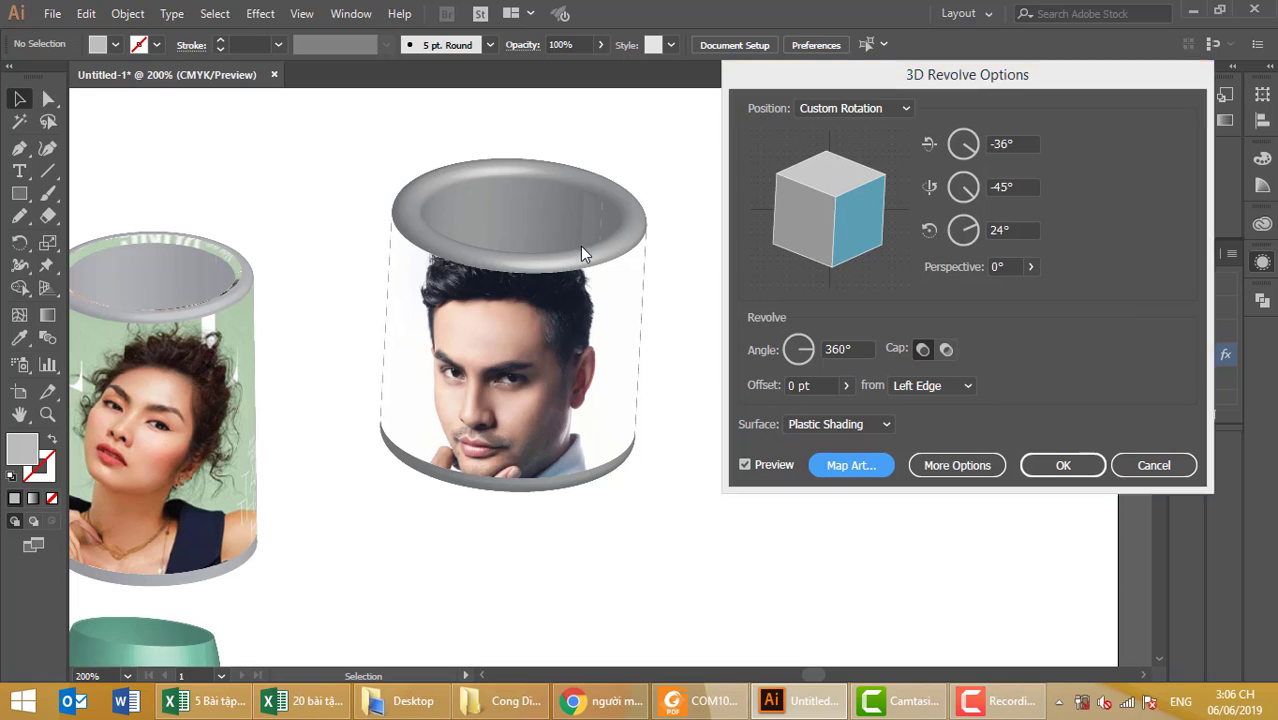
click(1152, 465)
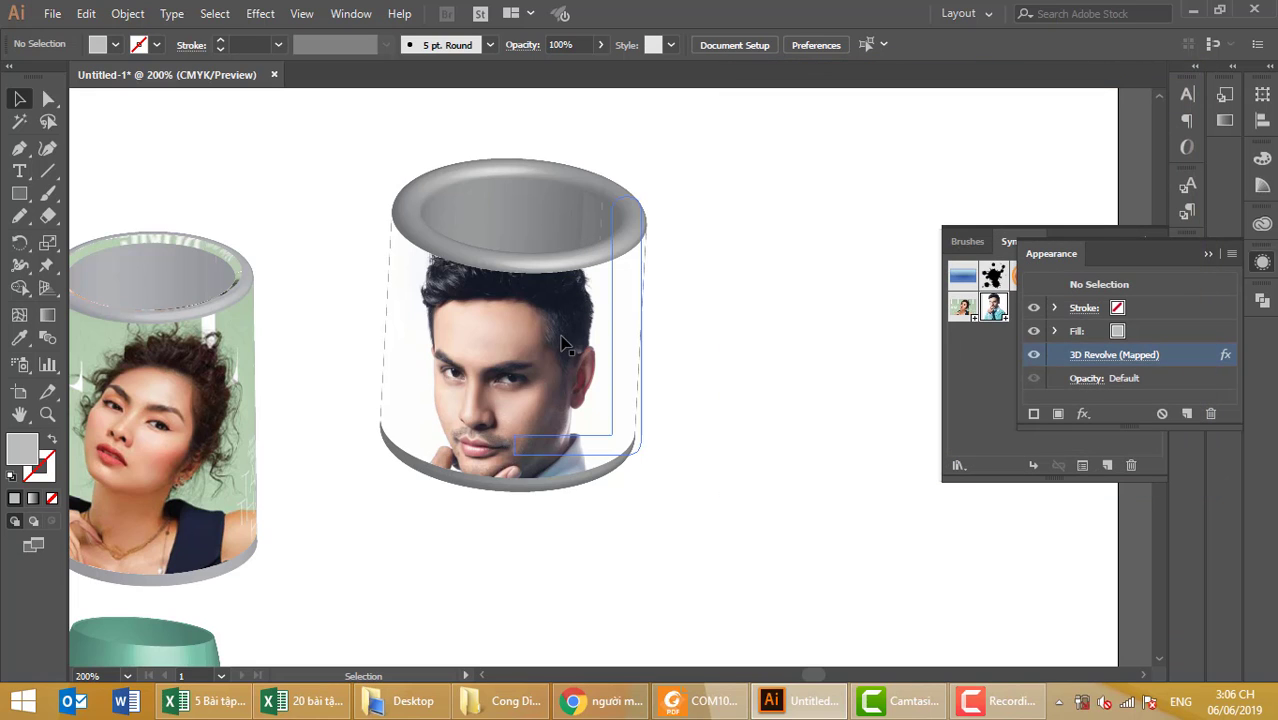
click(567, 276)
click(1100, 355)
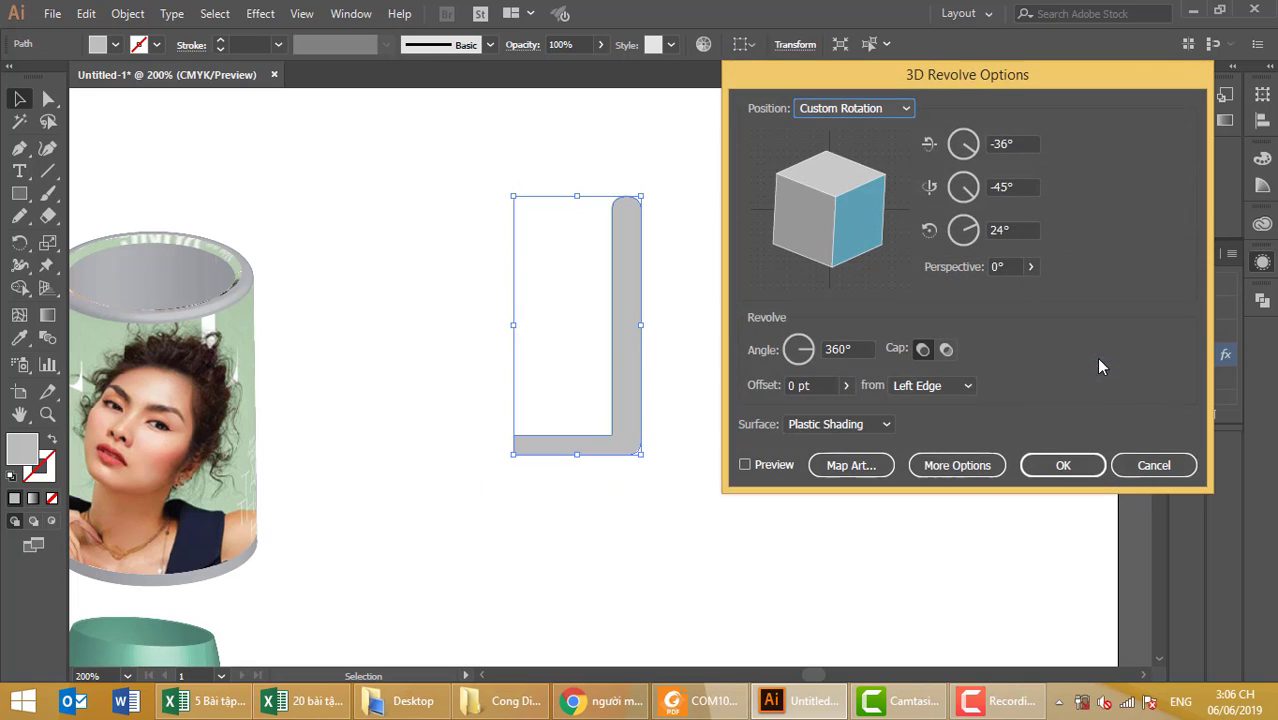
- Preview the second cup's Map Art and choose the woman's magazine-cover symbol for its outer side
click(755, 463)
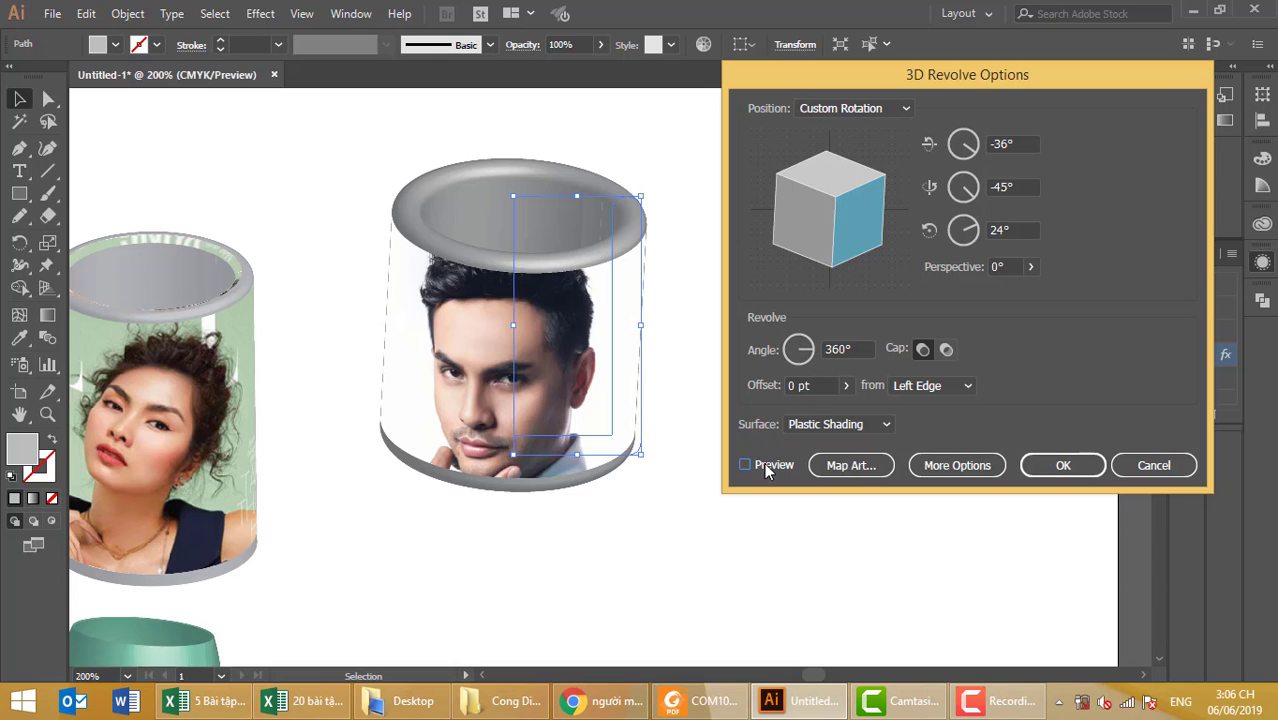
click(848, 465)
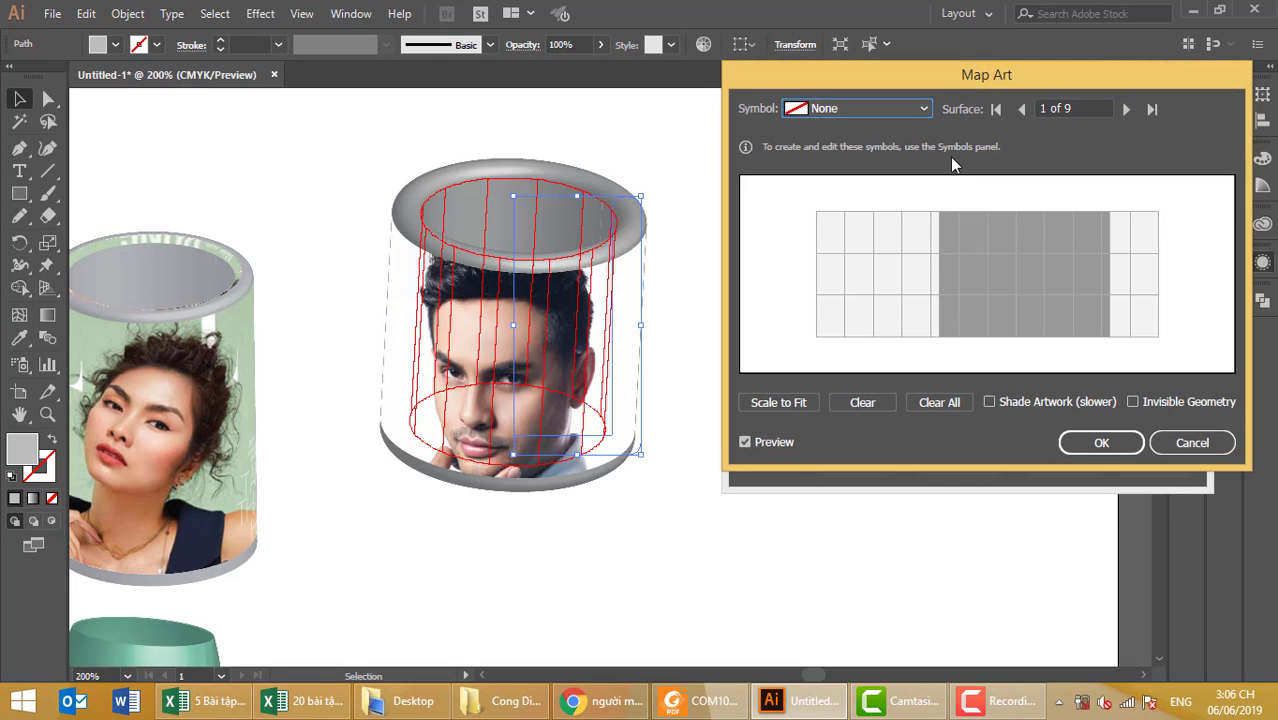
click(1125, 109)
click(1125, 109)
click(1125, 109)
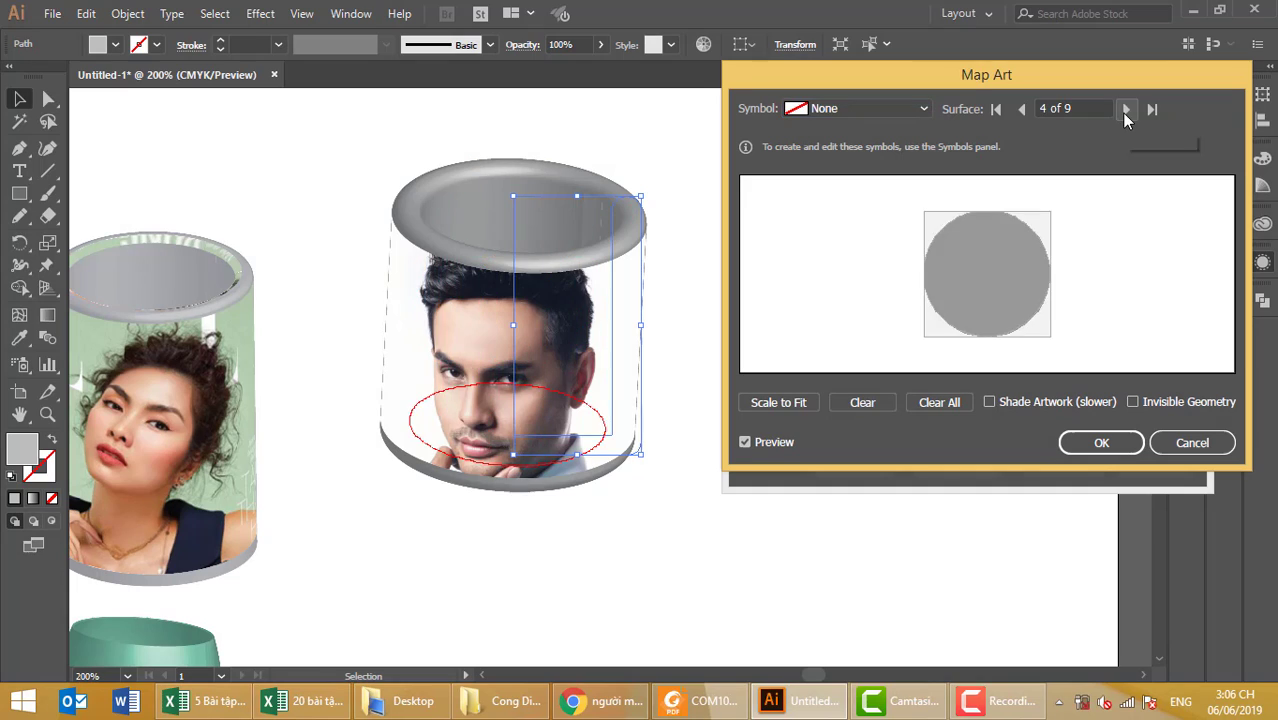
click(1125, 109)
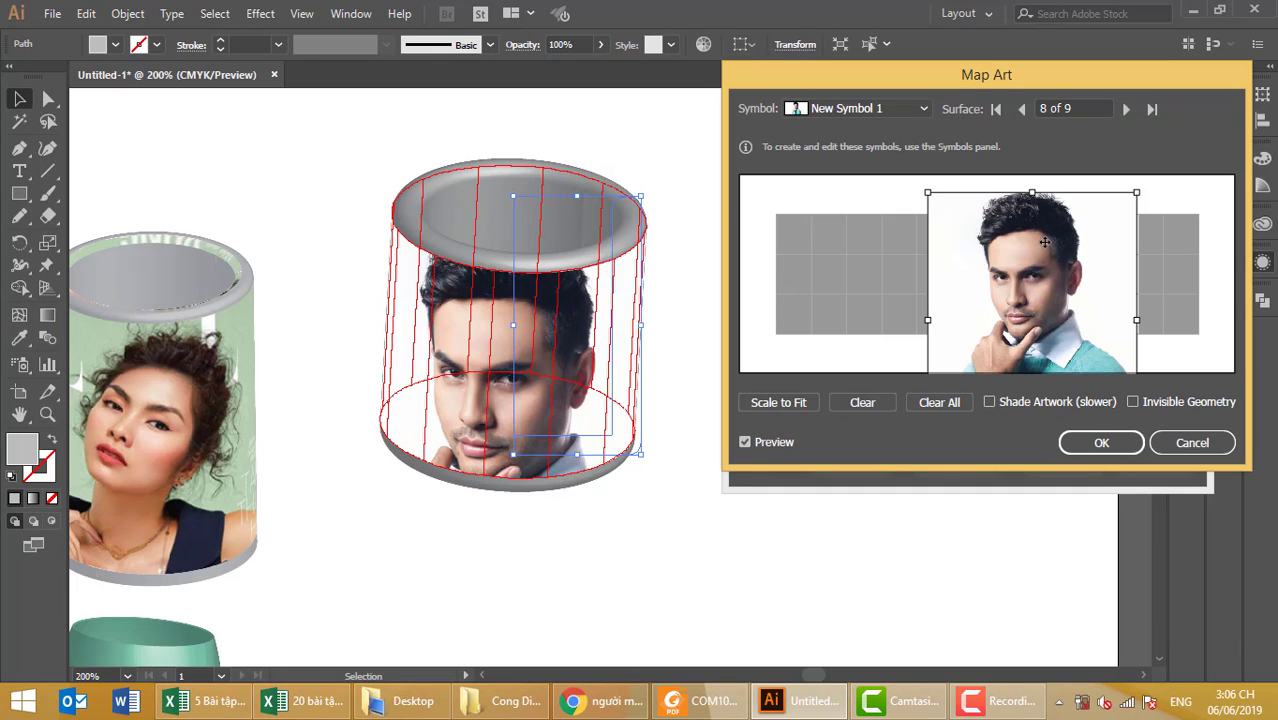
click(868, 108)
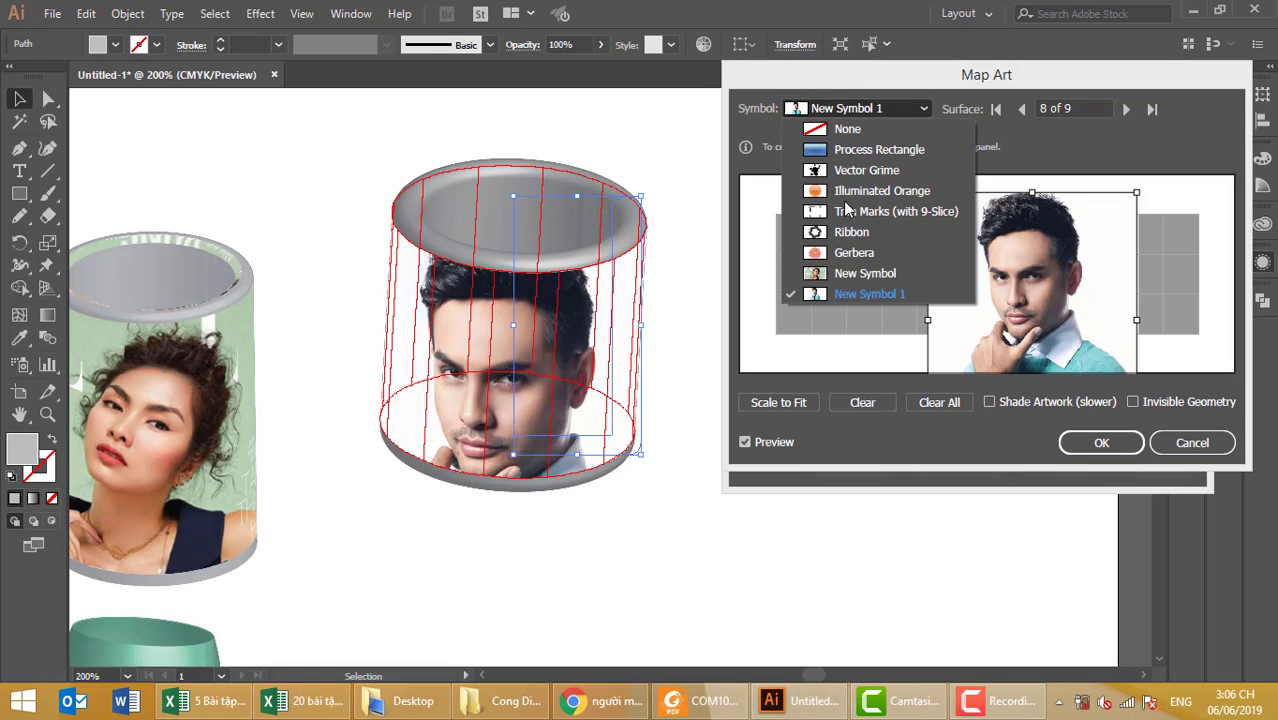
click(832, 273)
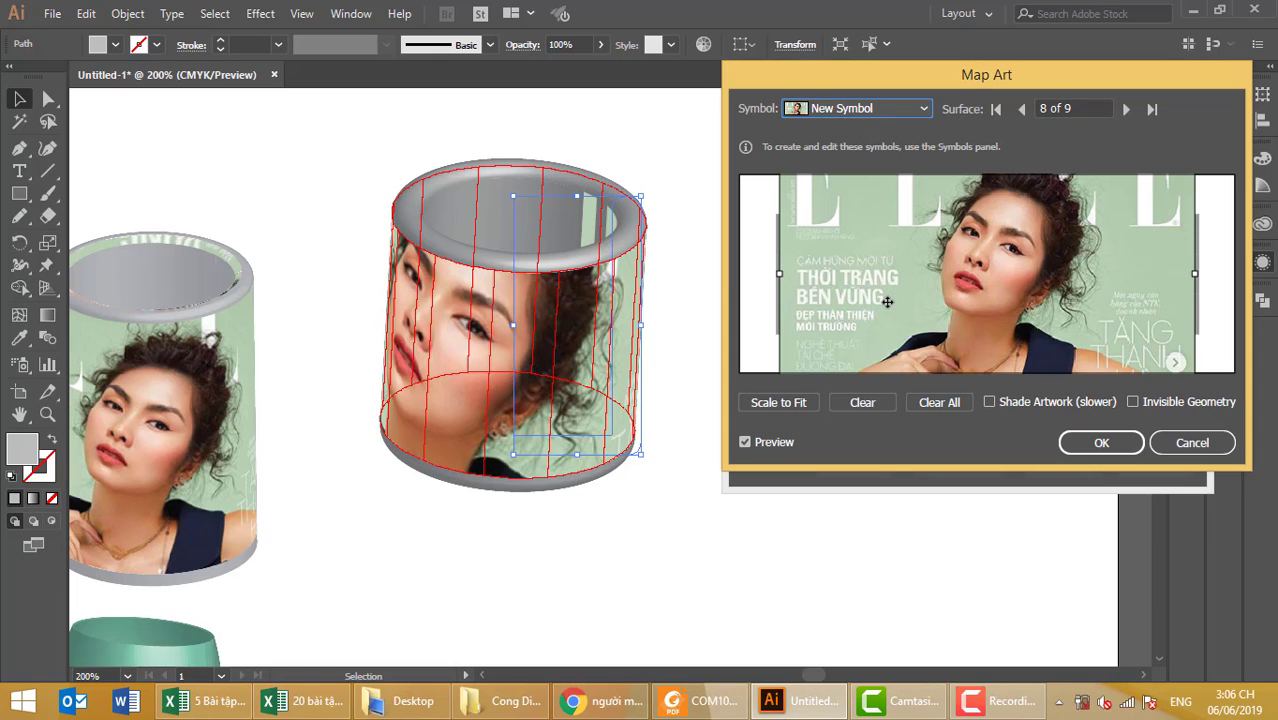
- Fit the magazine image over the cup body and apply the mapped 3D Revolve
drag(889, 245, 903, 279)
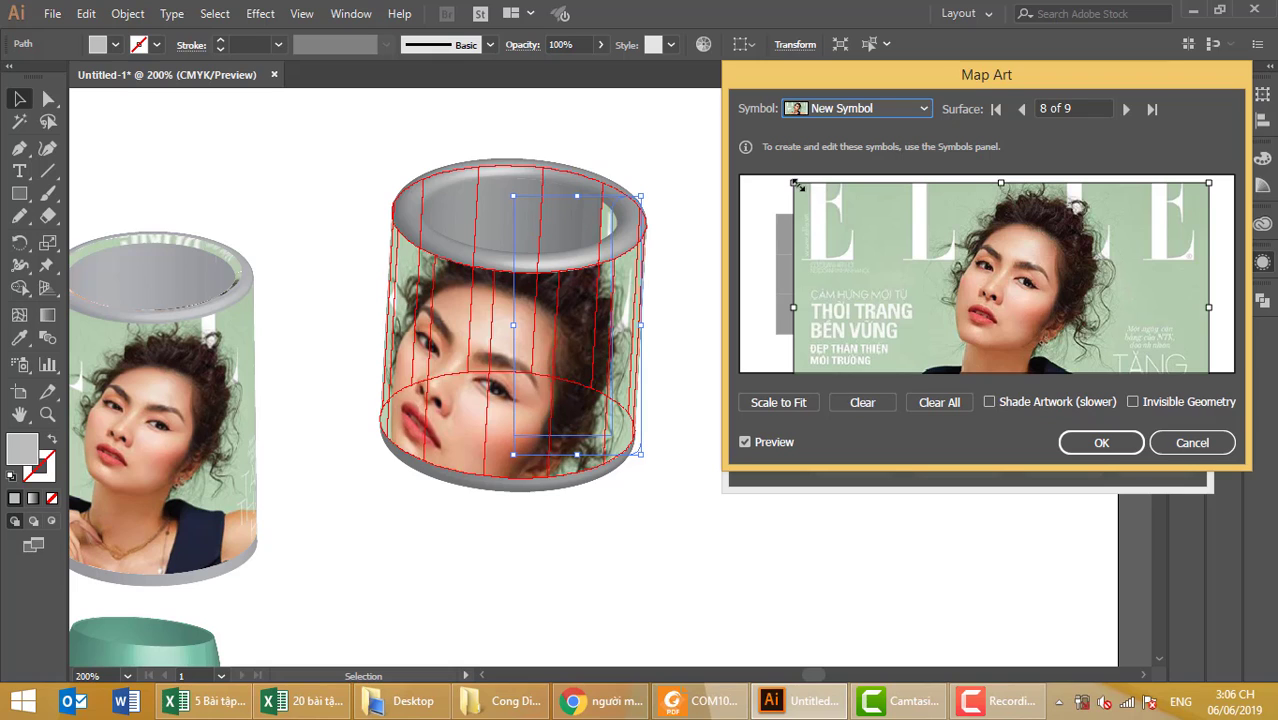
drag(797, 185, 970, 285)
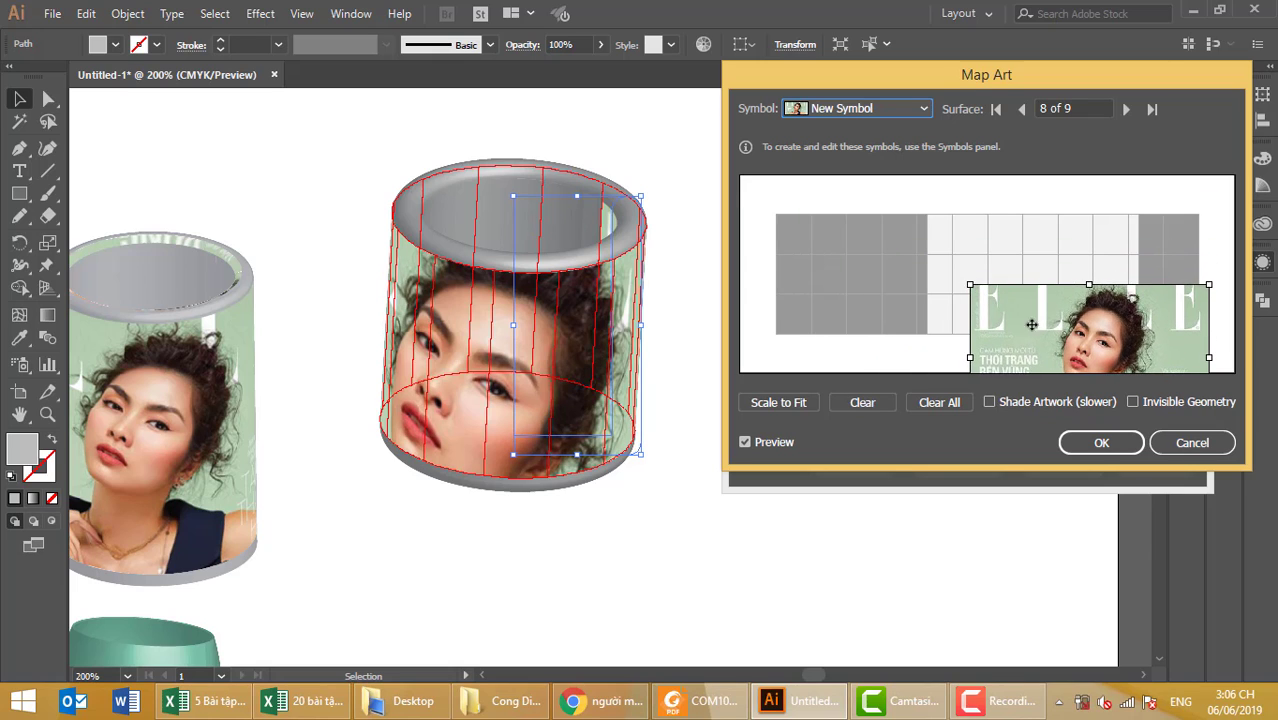
drag(1031, 324, 985, 255)
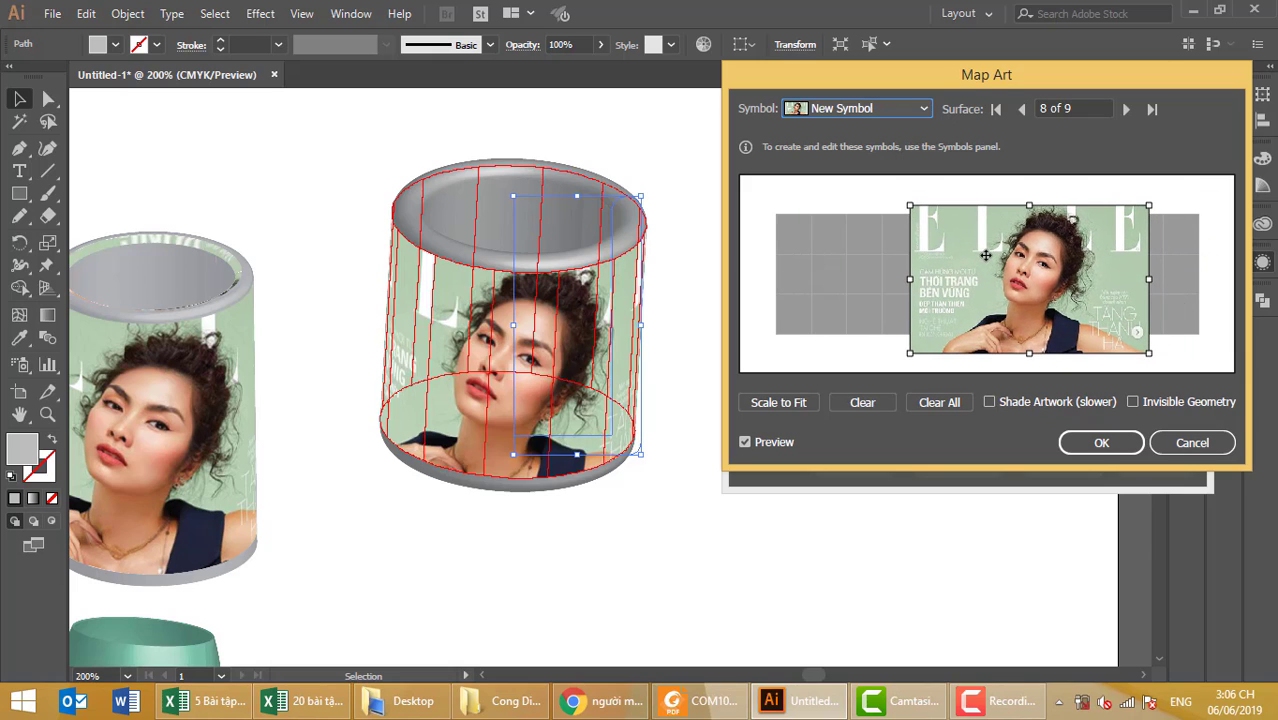
click(1105, 445)
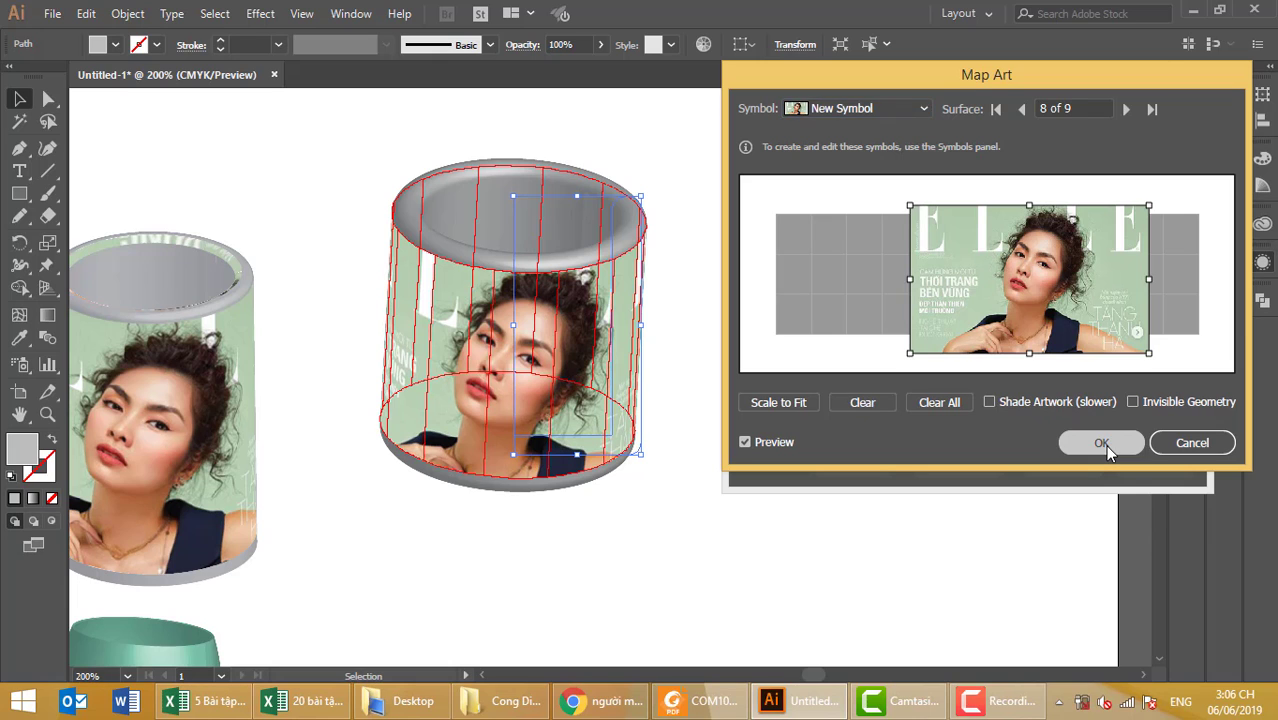
click(1060, 465)
click(880, 505)
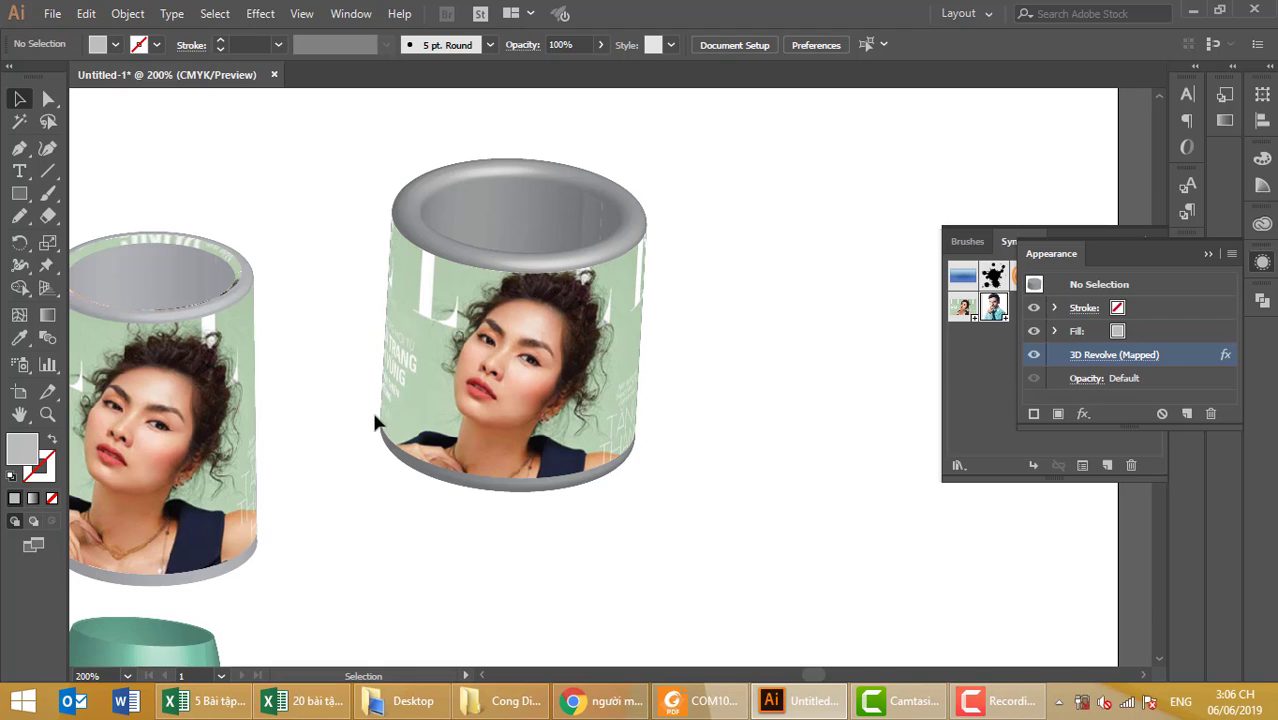
- Arrange the two photo cups side by side
drag(428, 400, 586, 372)
click(480, 463)
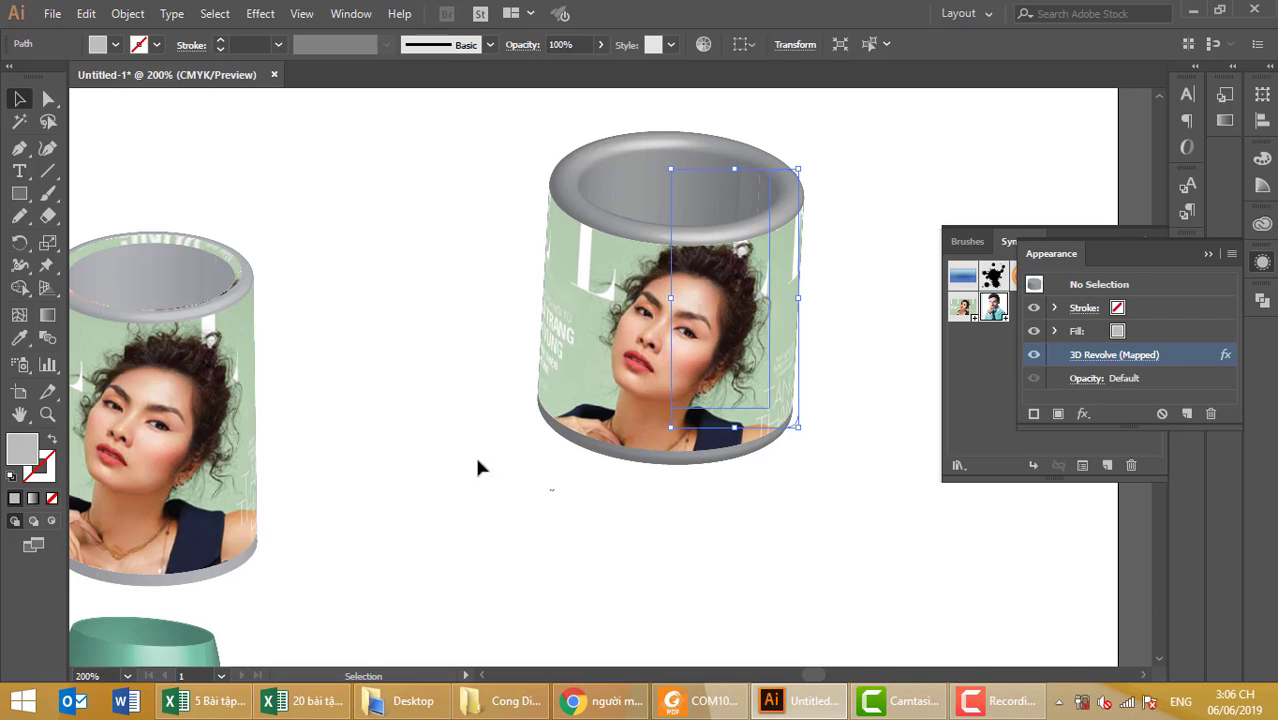
drag(165, 362, 365, 280)
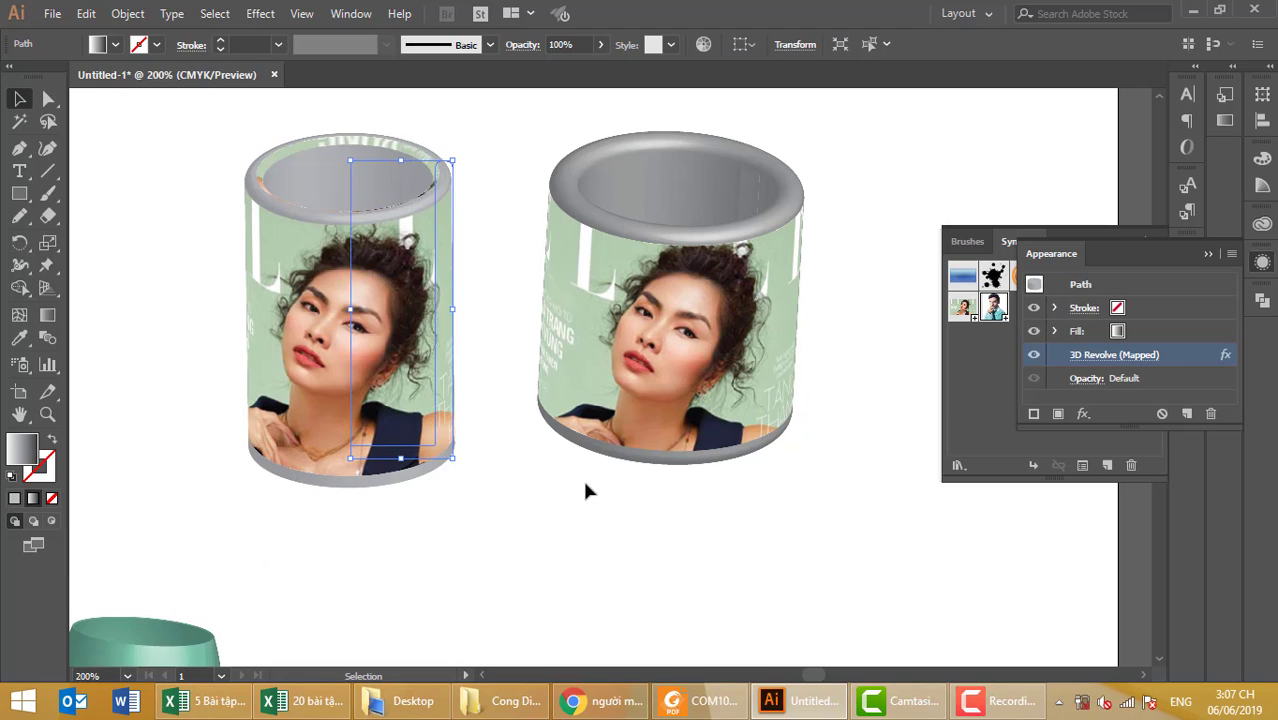
click(705, 545)
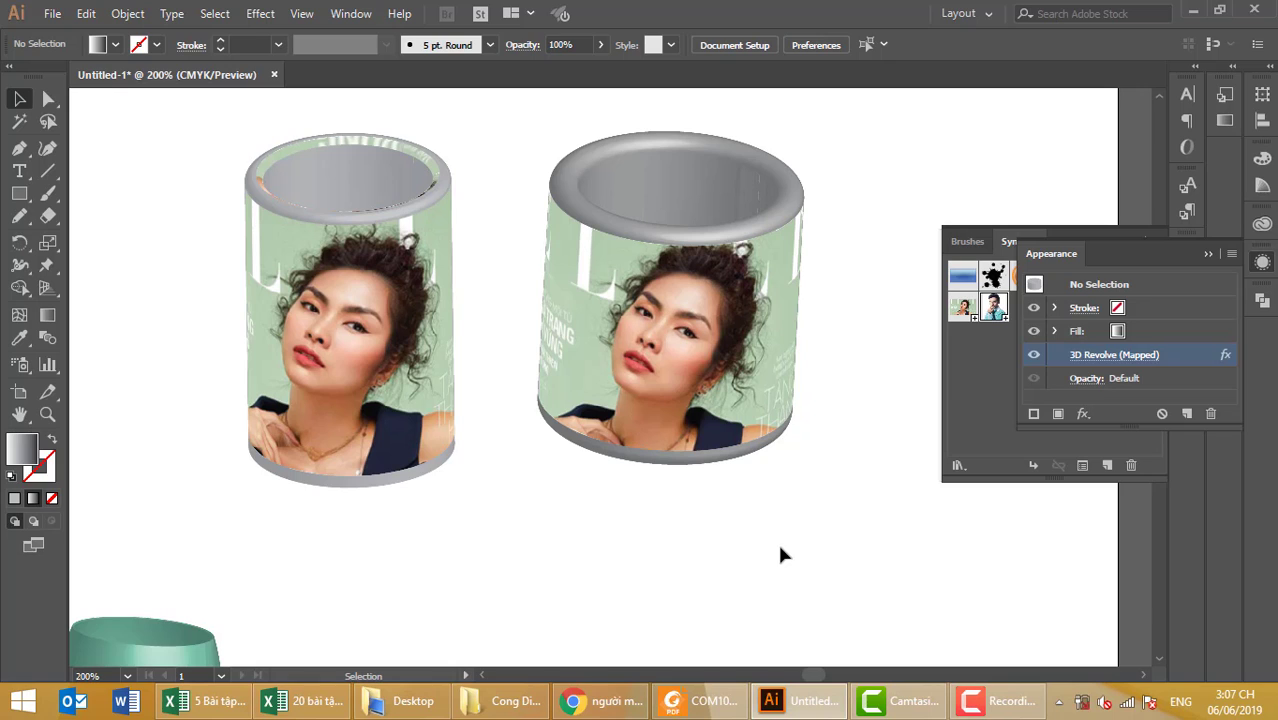
- Centre the teal wine glass below the cups and Alt-drag a copy to its left
scroll(628, 622, down, 2)
scroll(318, 565, down, 2)
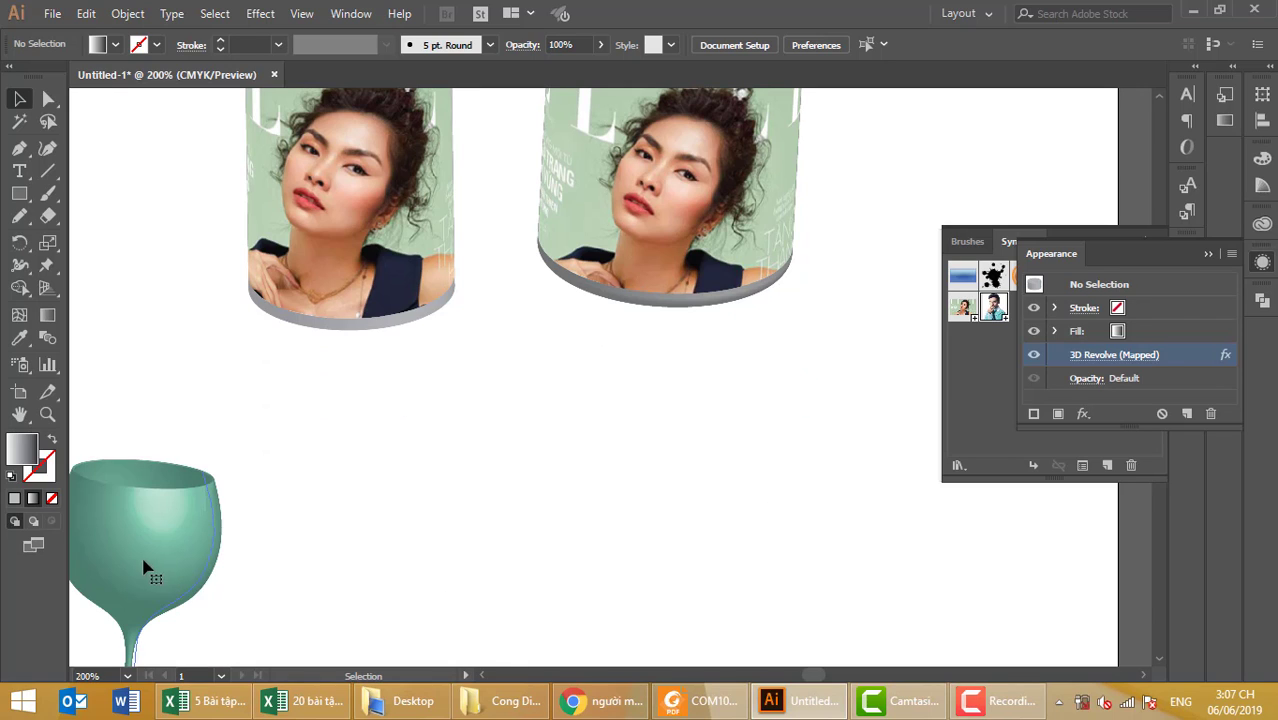
drag(143, 568, 479, 434)
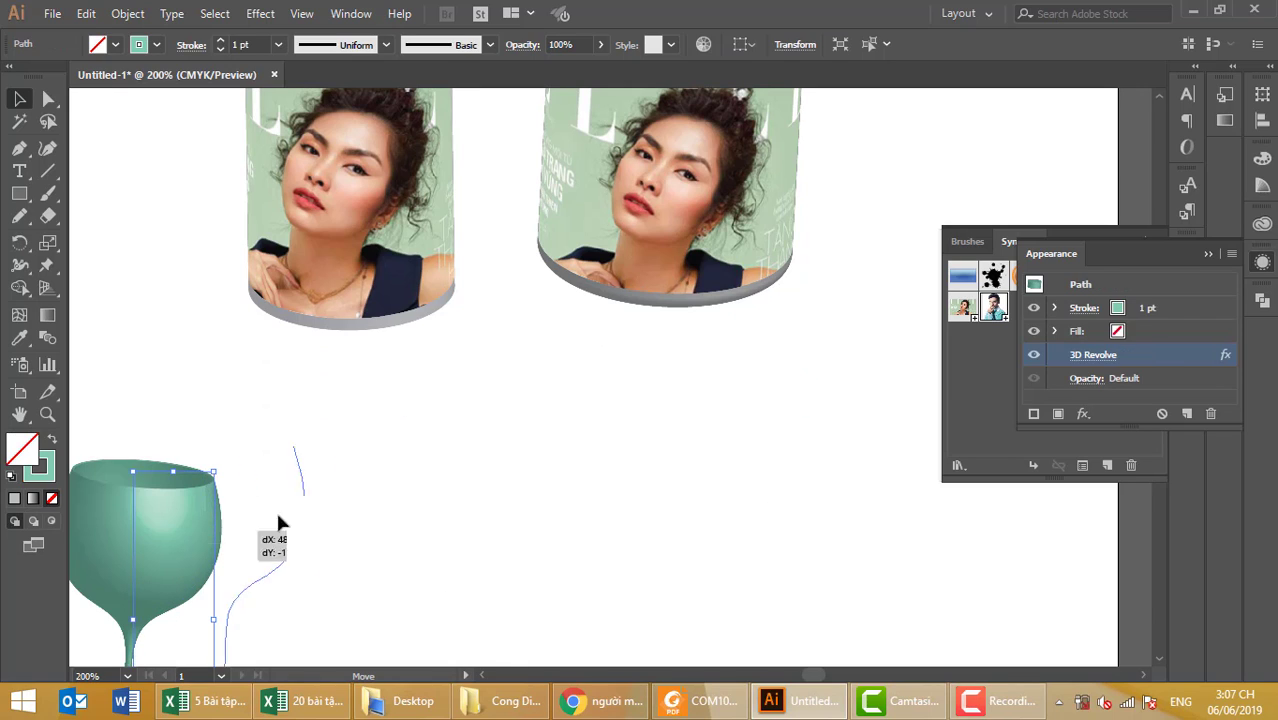
click(733, 461)
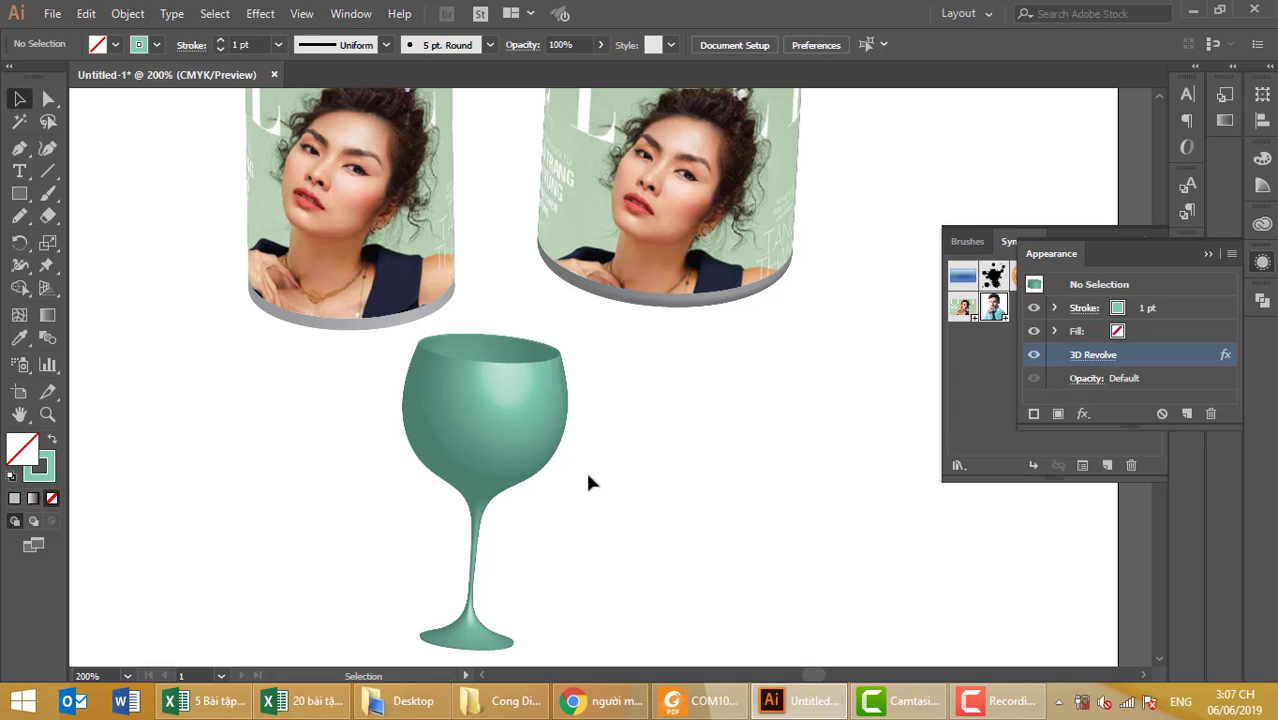
click(515, 432)
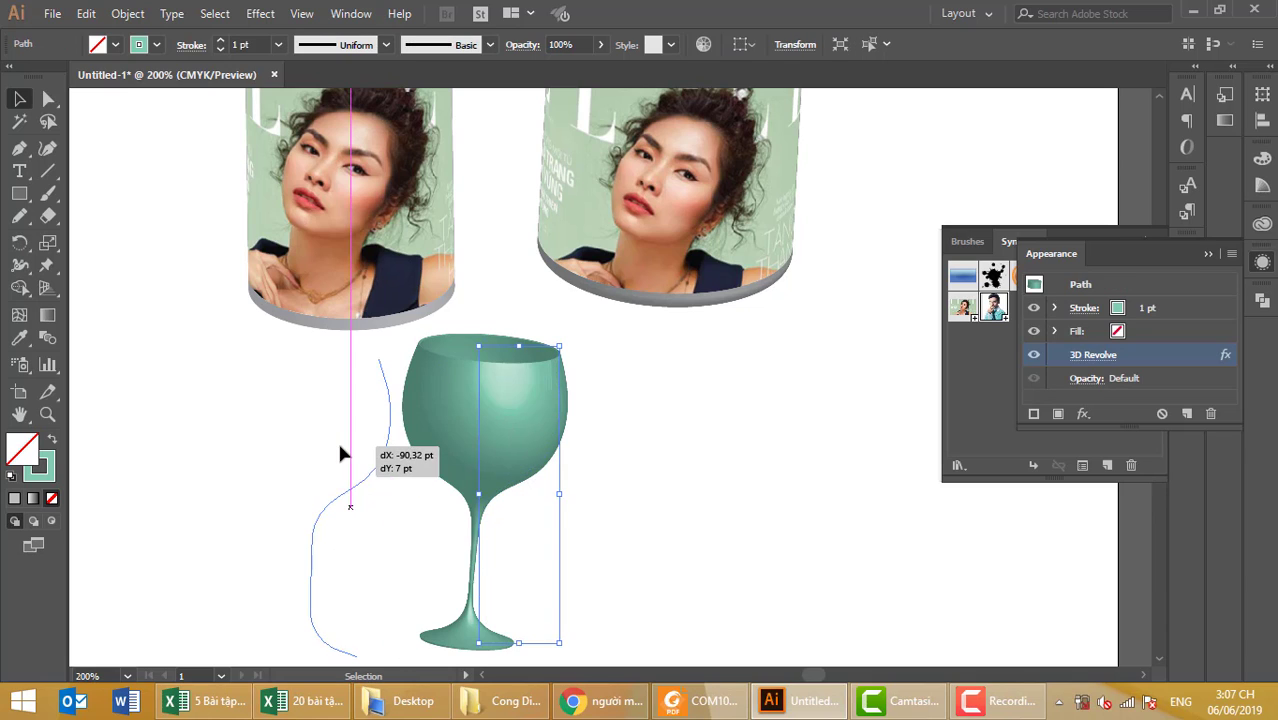
mouse_move(492, 443)
mouse_down()
mouse_move(324, 455)
mouse_move(697, 444)
mouse_up()
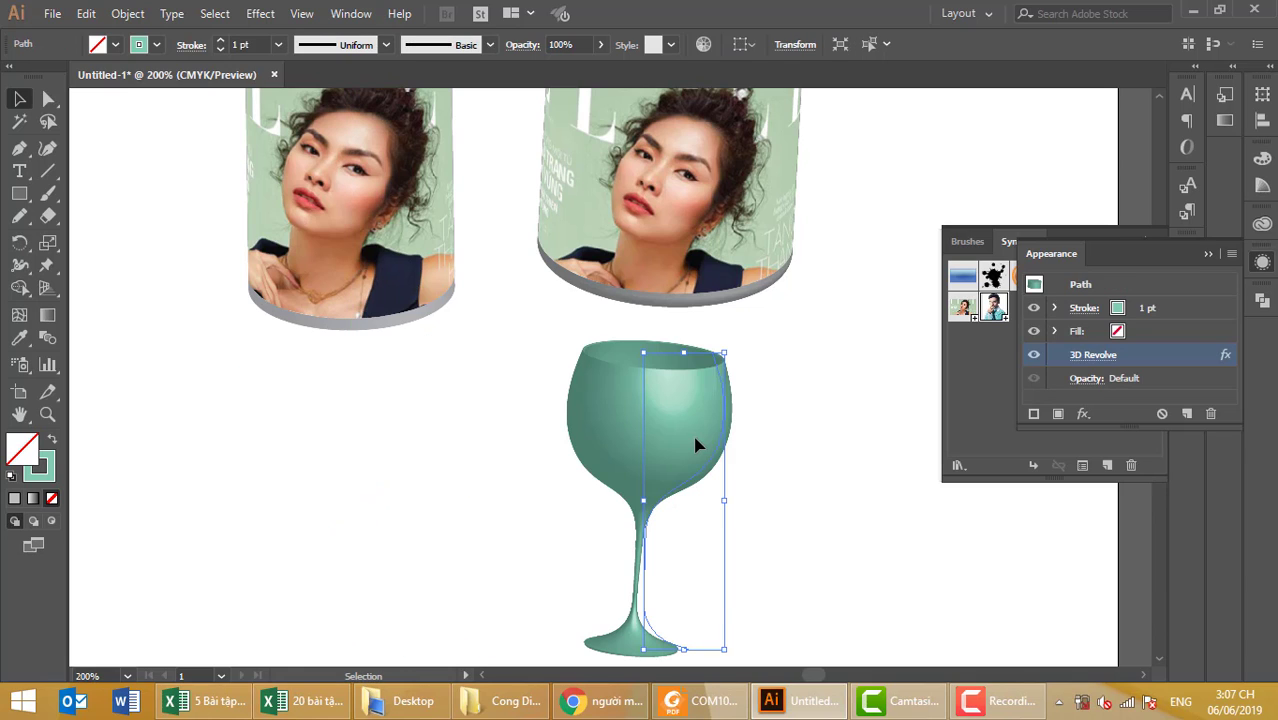
key(a)
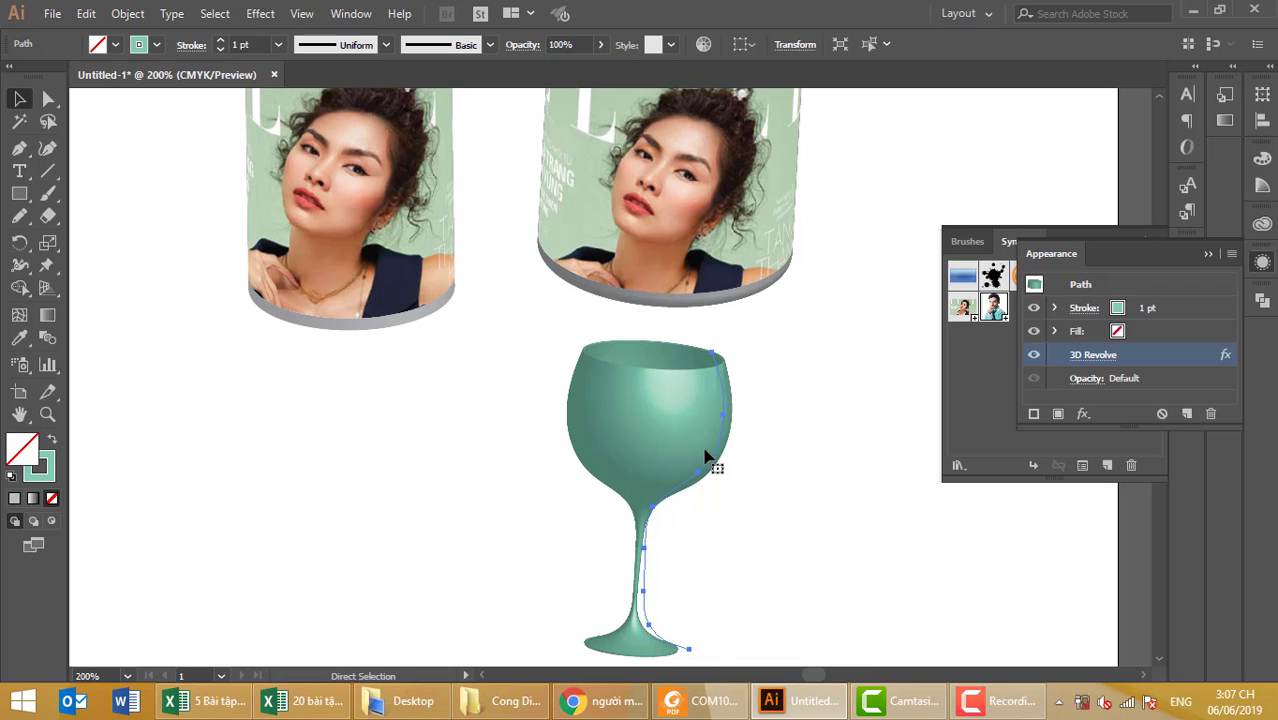
key(v)
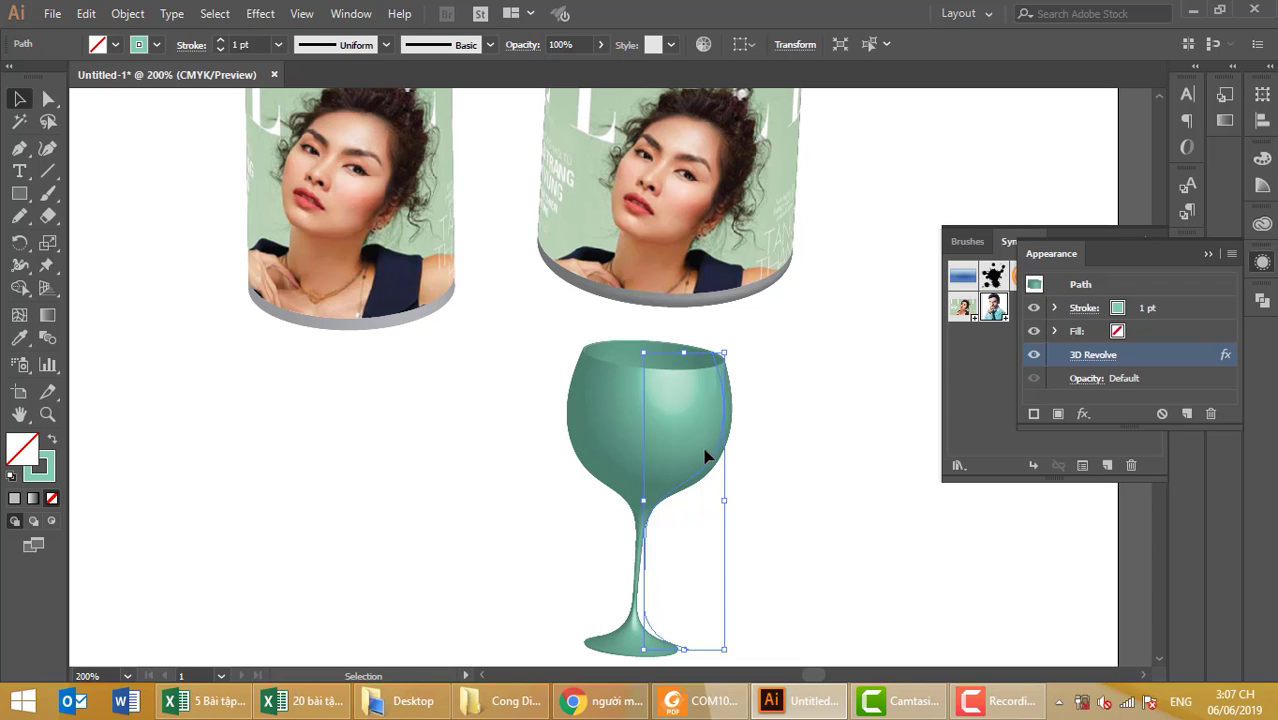
drag(706, 457, 457, 458)
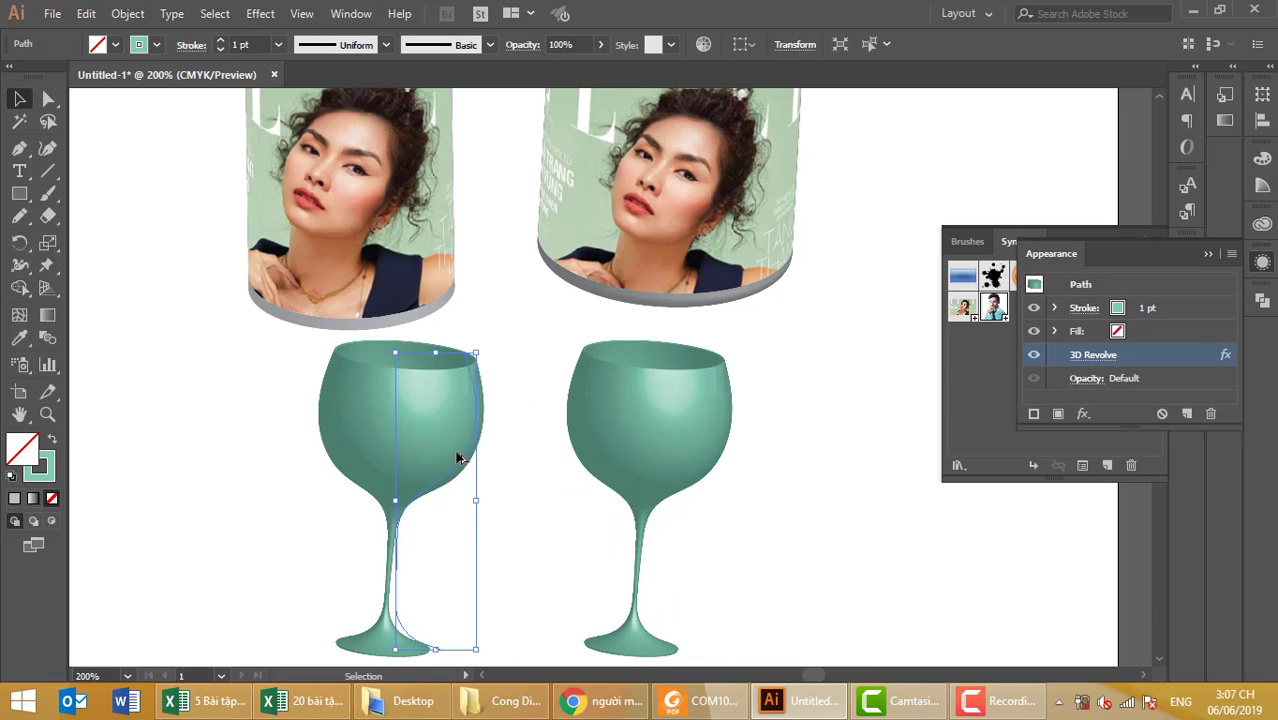
- Preview the copy's 3D Revolve and revolve it around its Right Edge into a bottle
click(1085, 356)
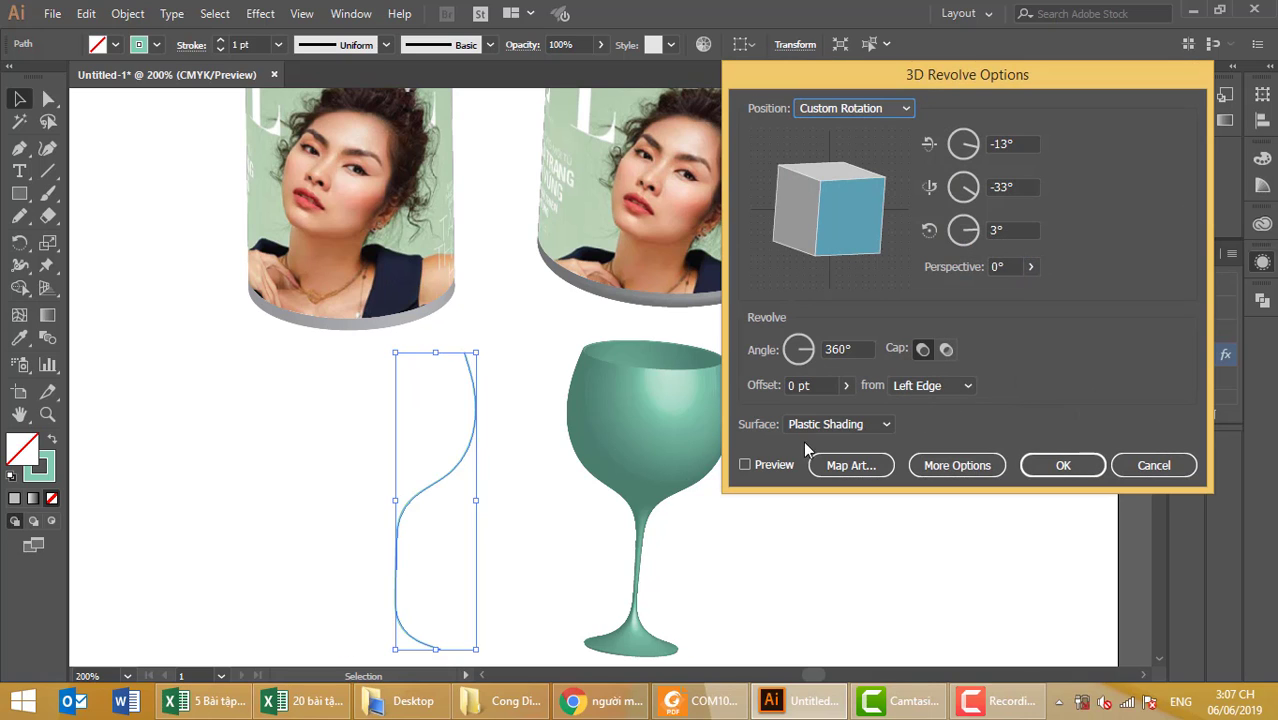
click(745, 465)
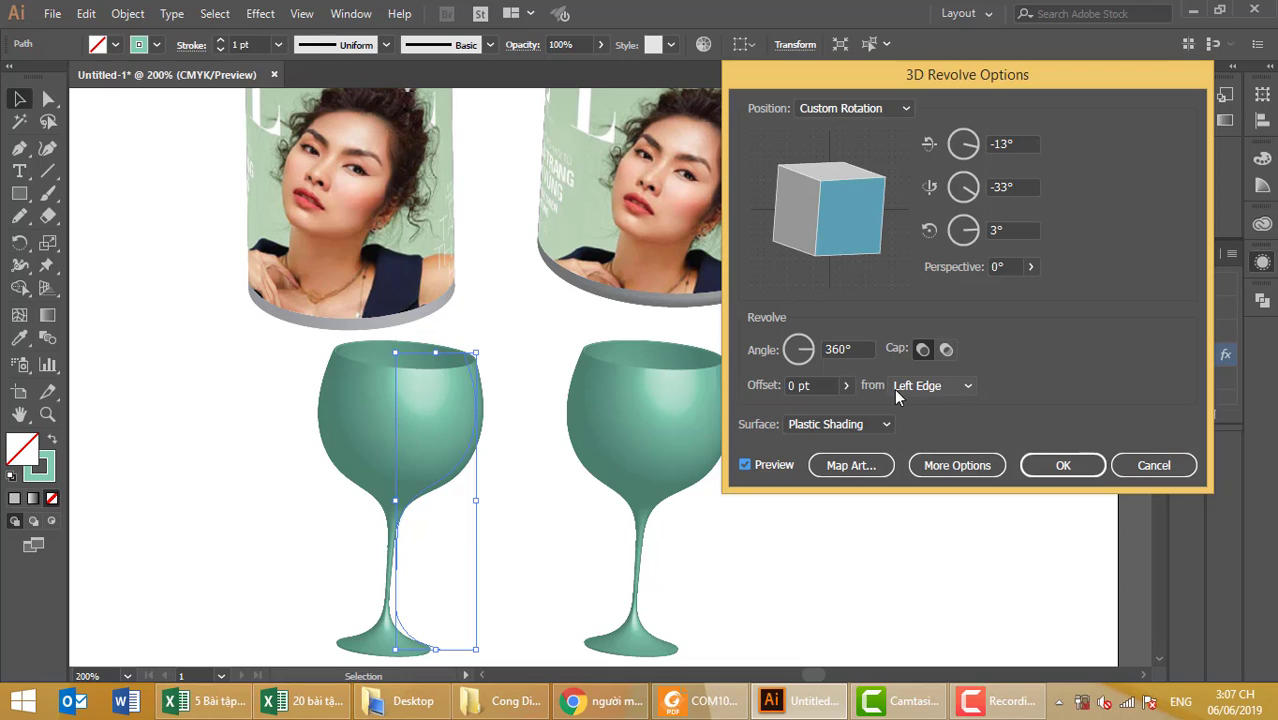
click(925, 385)
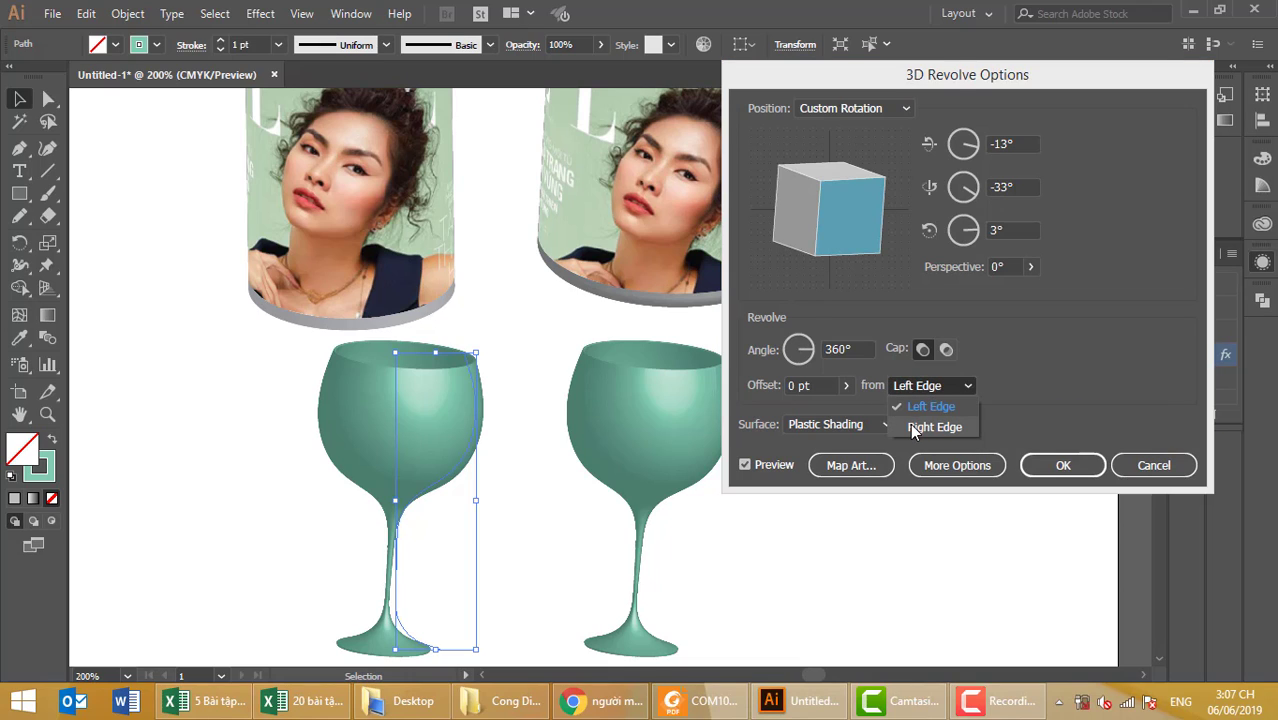
click(911, 427)
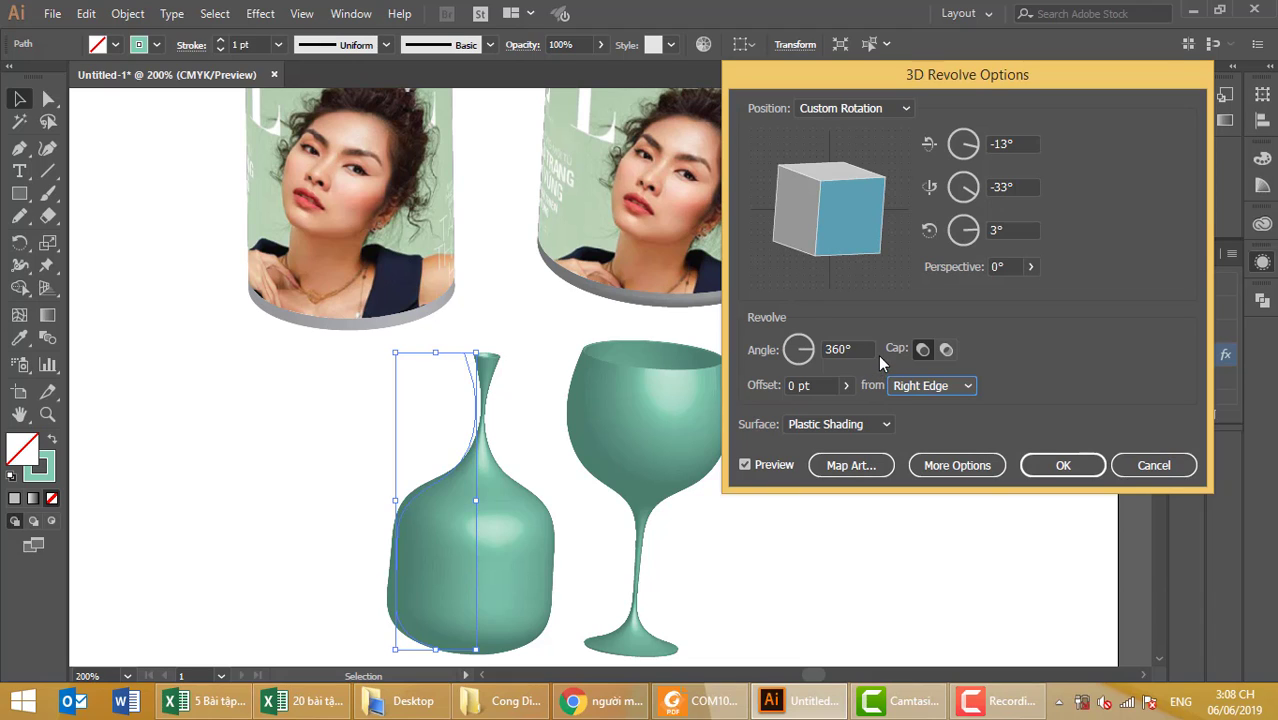
click(877, 111)
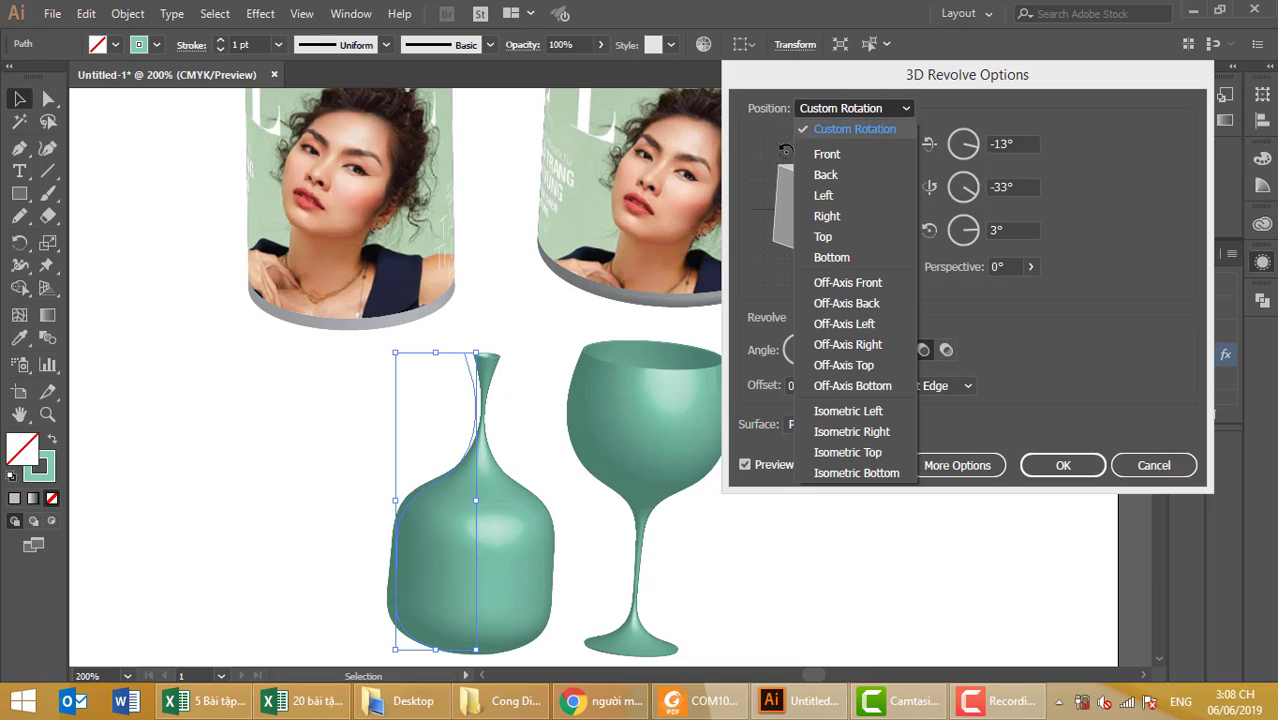
click(1019, 323)
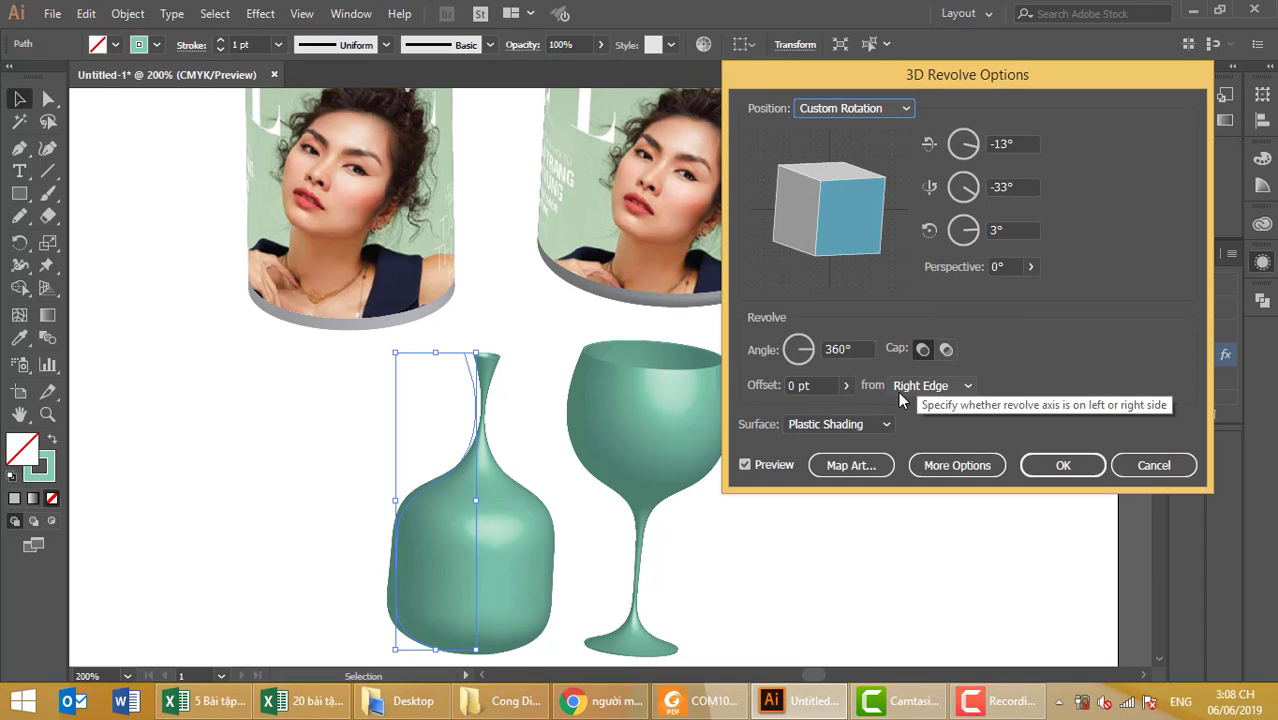
- Try Wireframe, No Shading and Diffuse surfaces, then apply glossy Plastic Shading
click(856, 432)
click(835, 446)
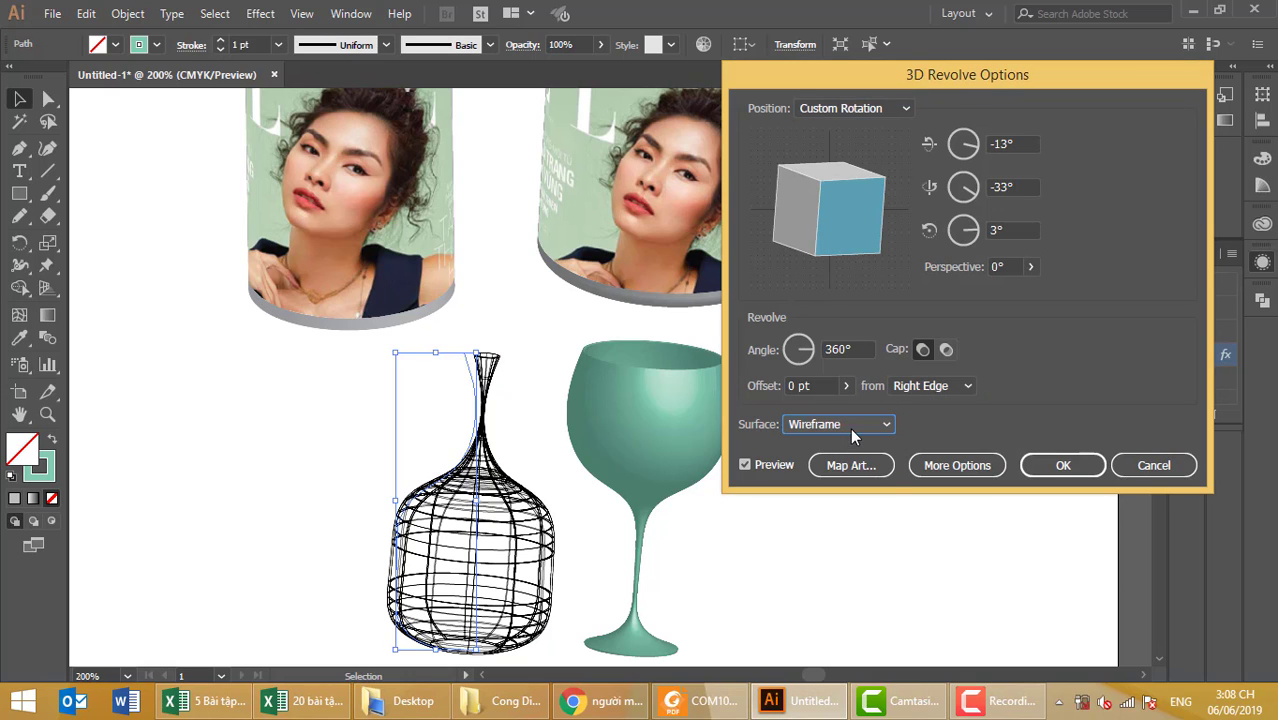
click(850, 428)
click(846, 465)
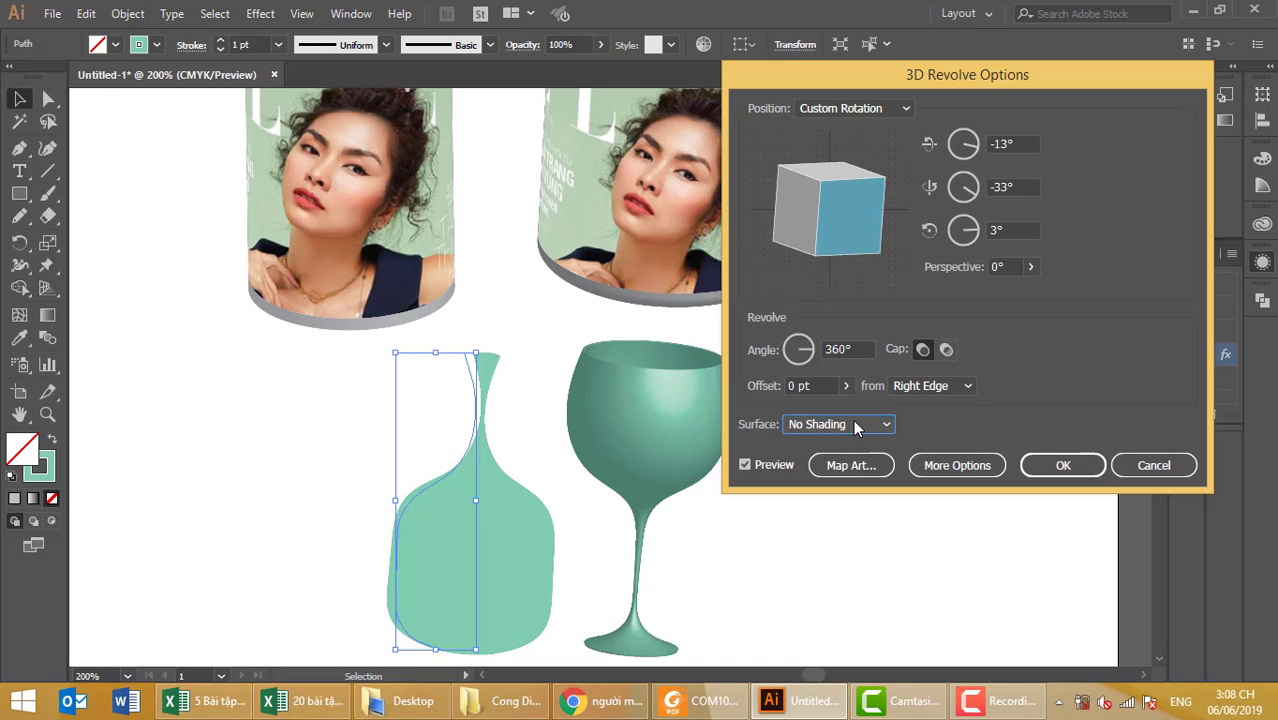
click(856, 428)
click(840, 486)
click(840, 424)
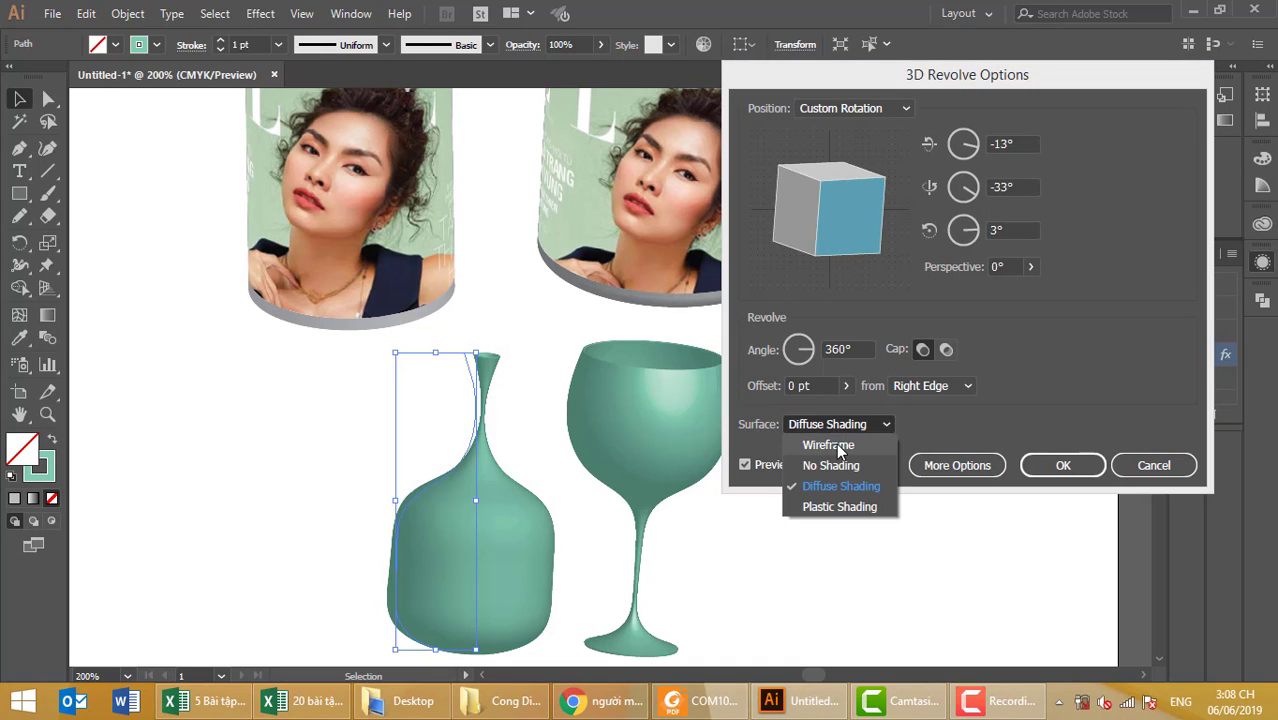
click(835, 446)
click(847, 424)
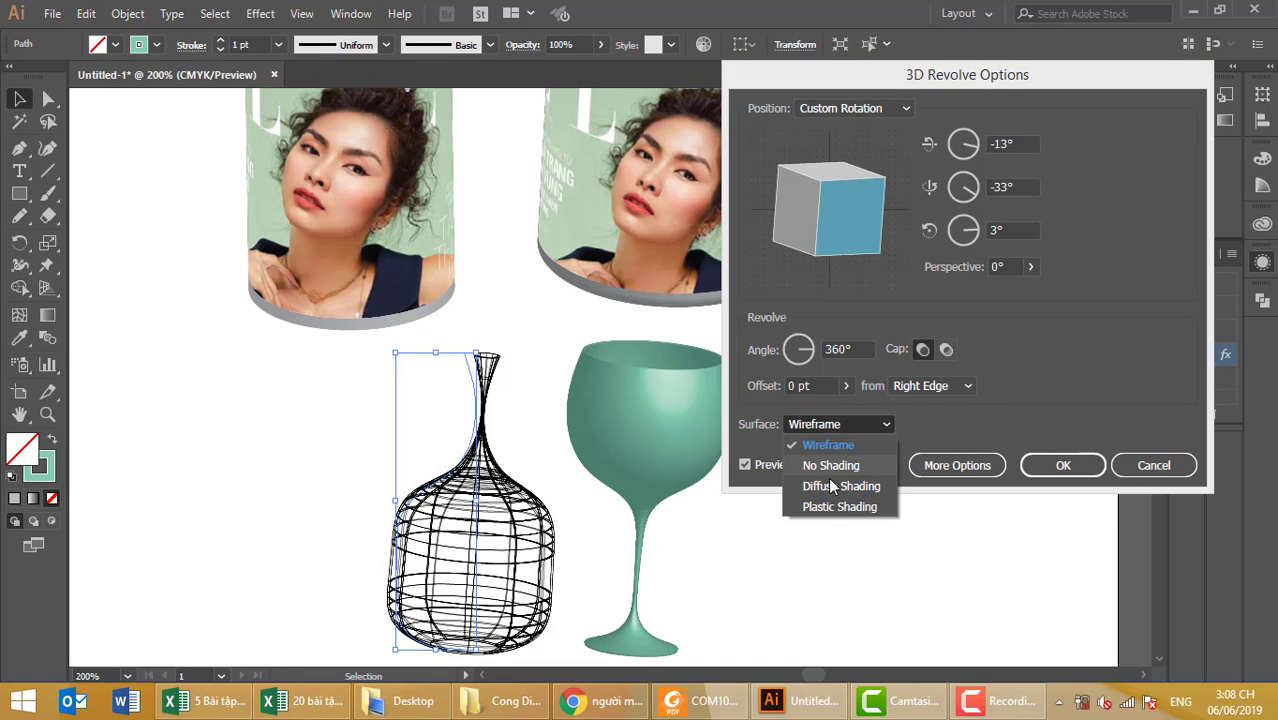
click(827, 487)
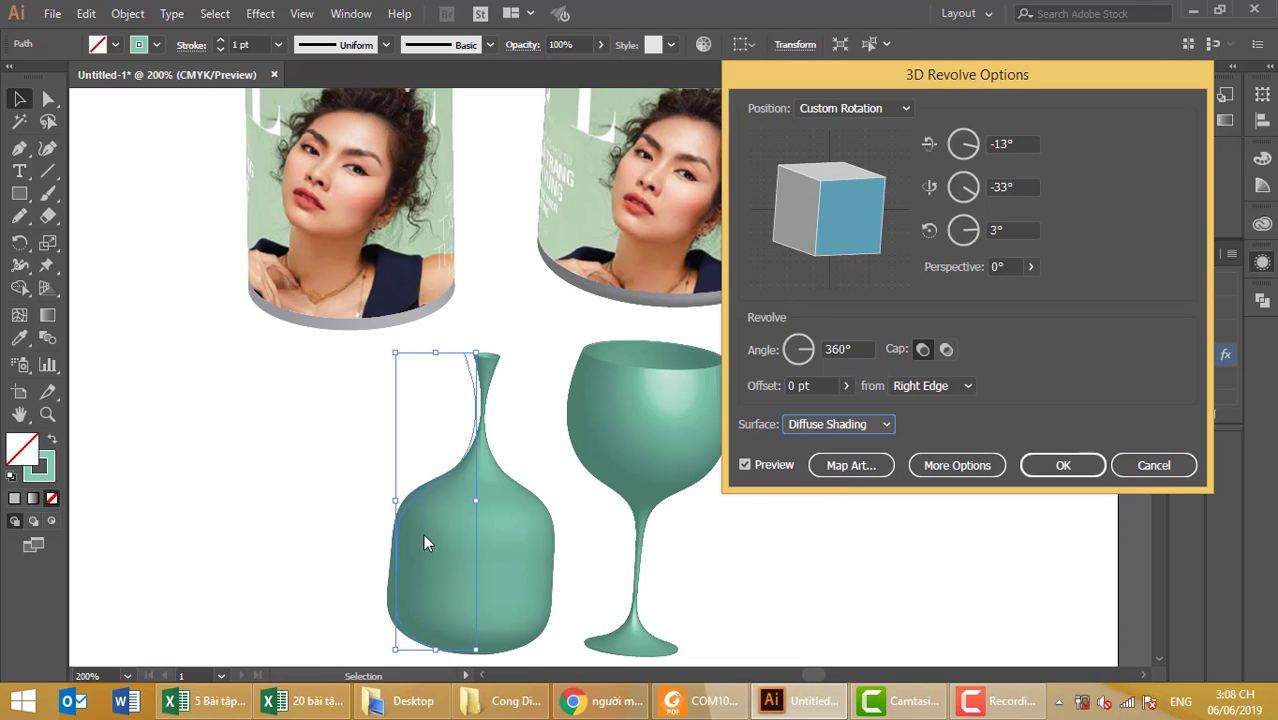
click(798, 424)
click(796, 506)
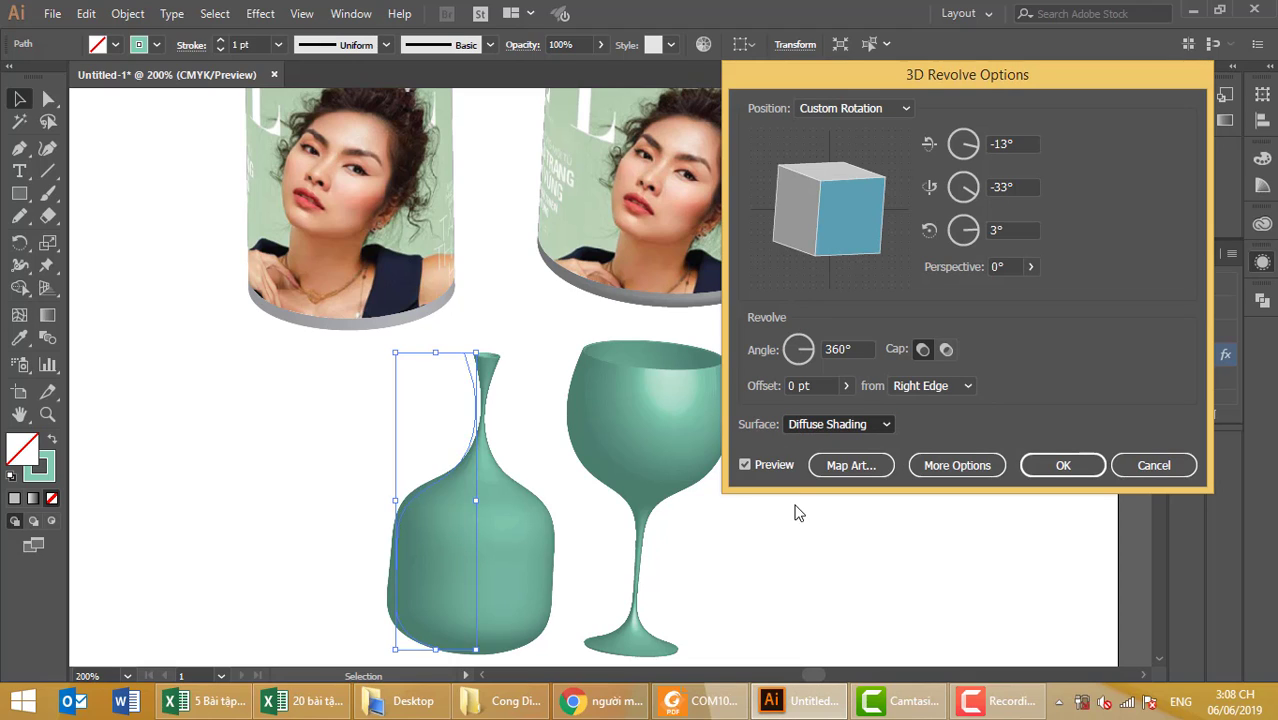
click(1061, 466)
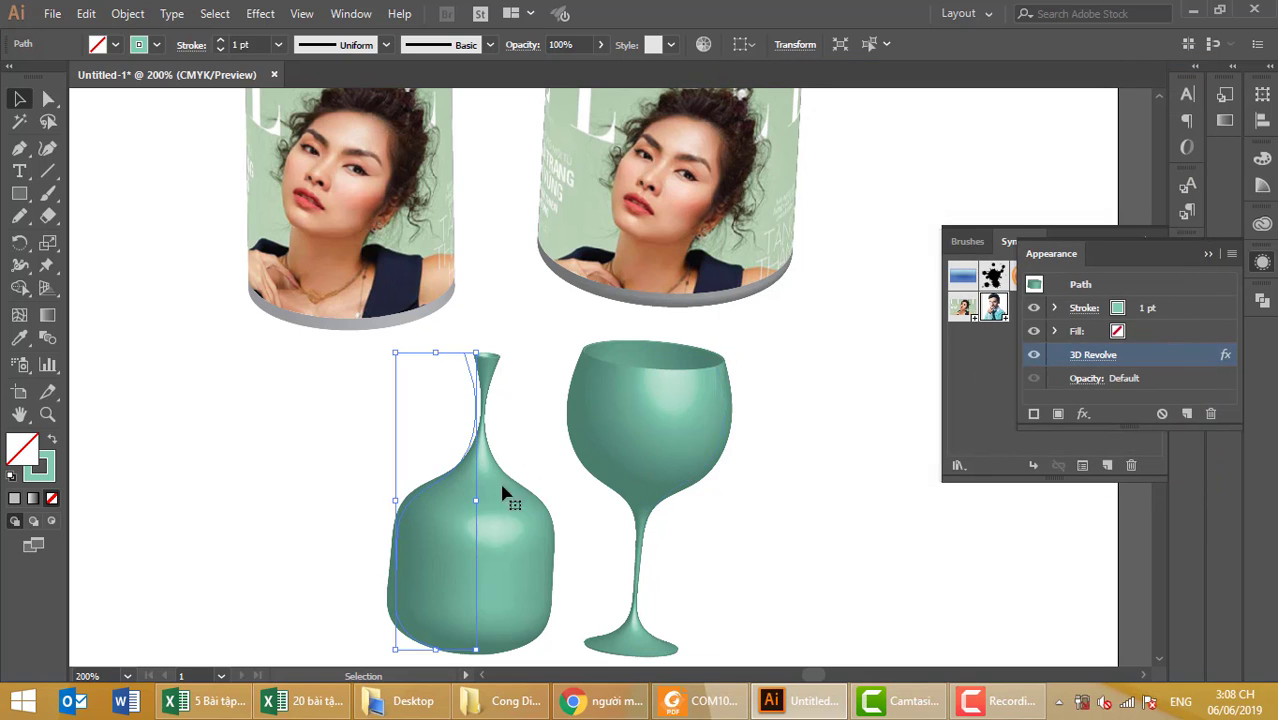
click(841, 475)
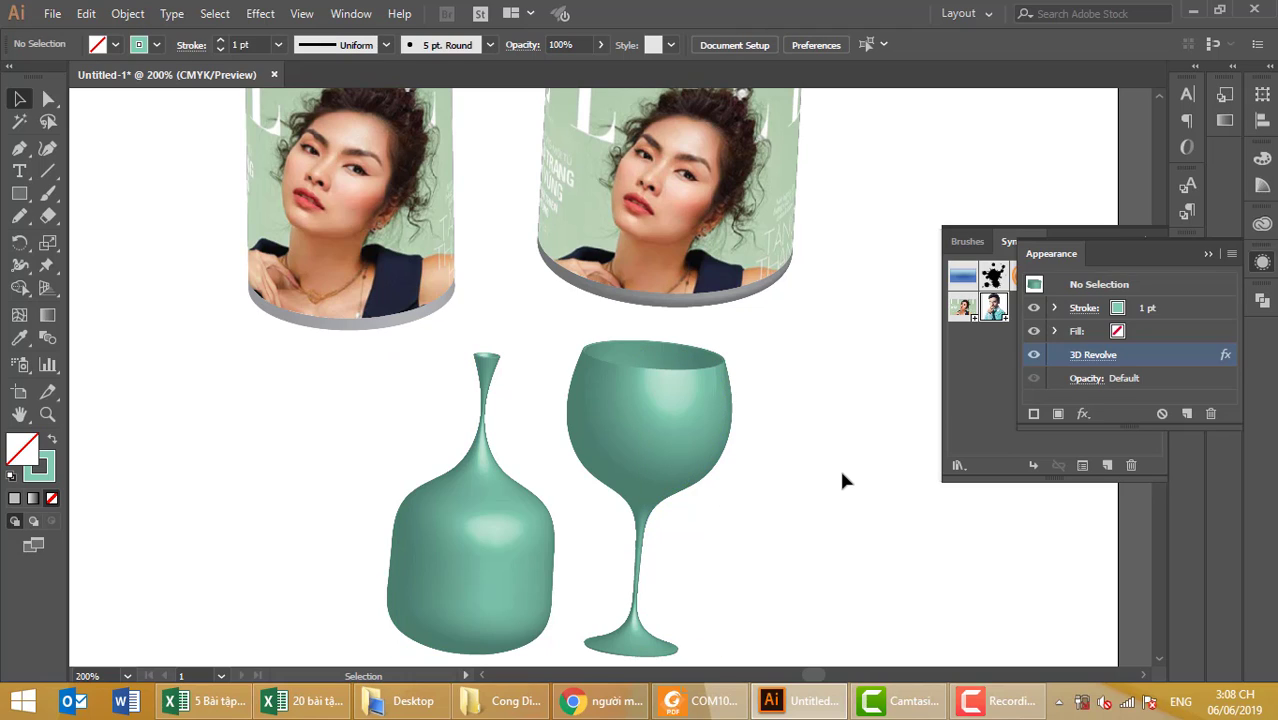